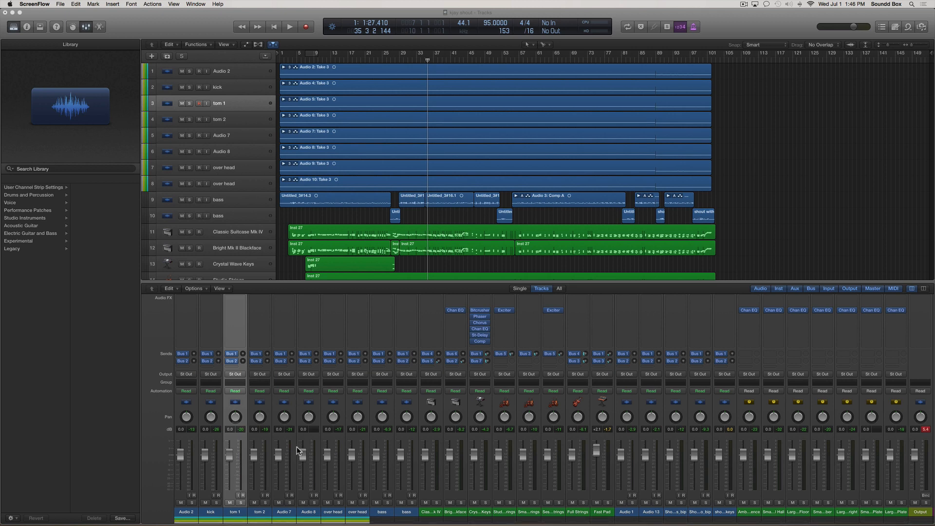
# Step: Select the Audio 2 and kick channel strips in the mixer to match them with their tracks
pyautogui.hscroll(1, 326, 457)
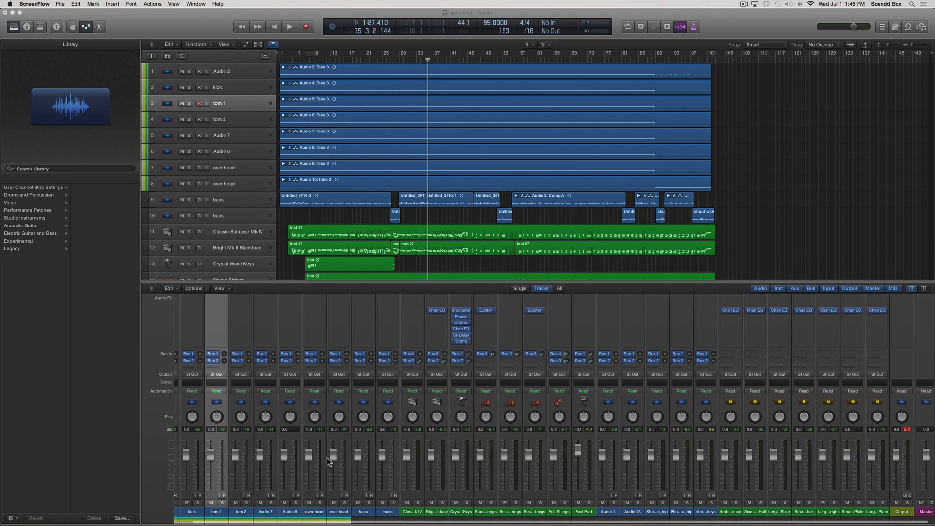
pyautogui.hscroll(-1, 326, 457)
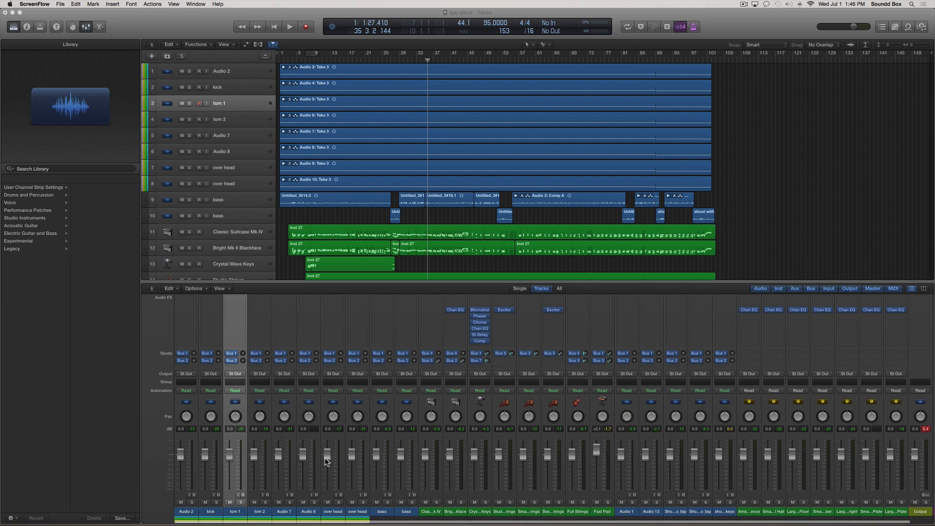
pyautogui.click(189, 515)
pyautogui.click(189, 515)
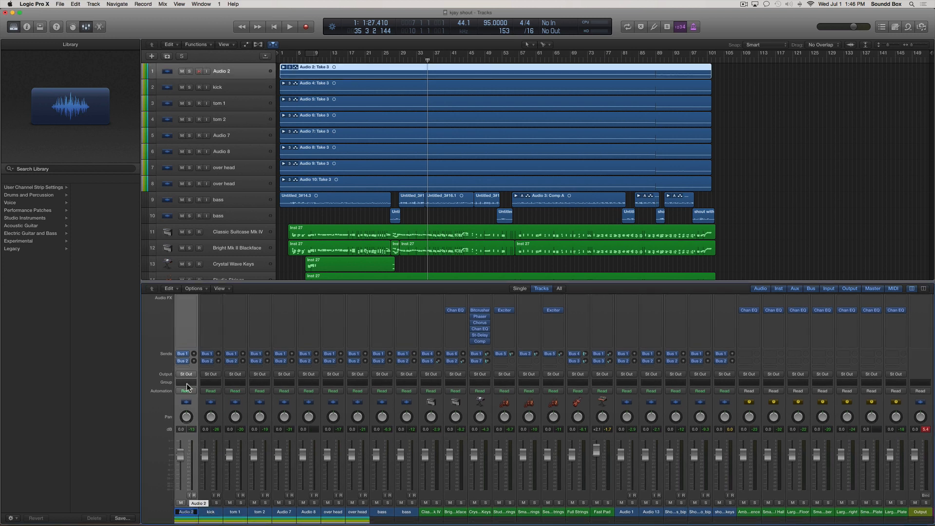
pyautogui.click(211, 513)
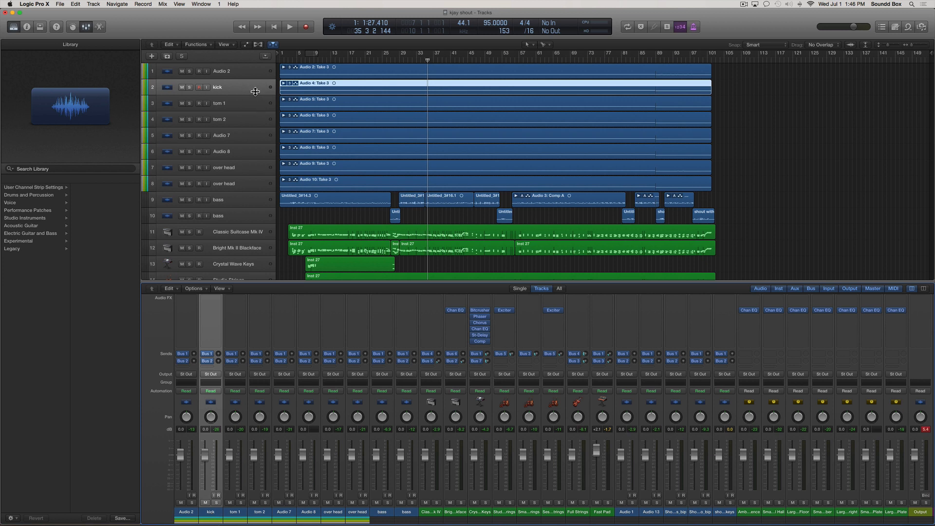
pyautogui.click(253, 71)
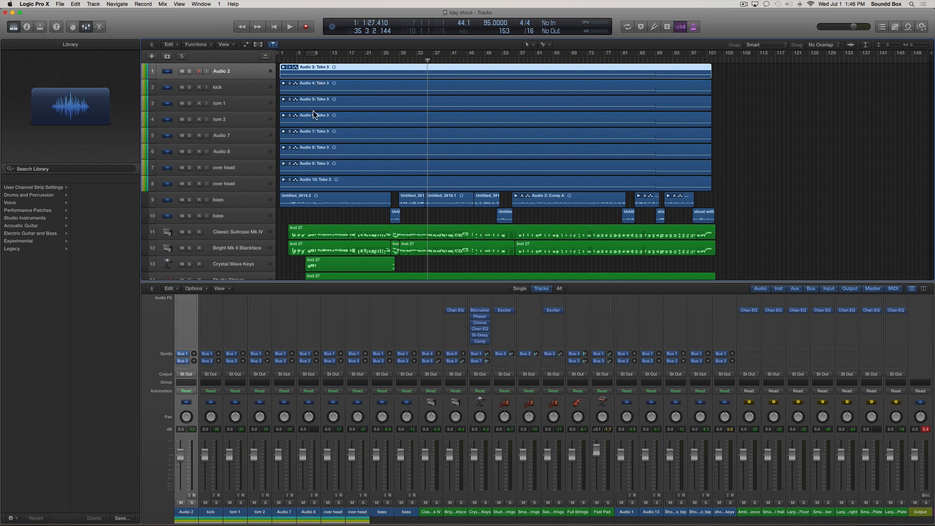
# Step: Move the kick track's region onto the tom 1 track and undo the move
pyautogui.moveTo(343, 82); pyautogui.dragTo(337, 100)
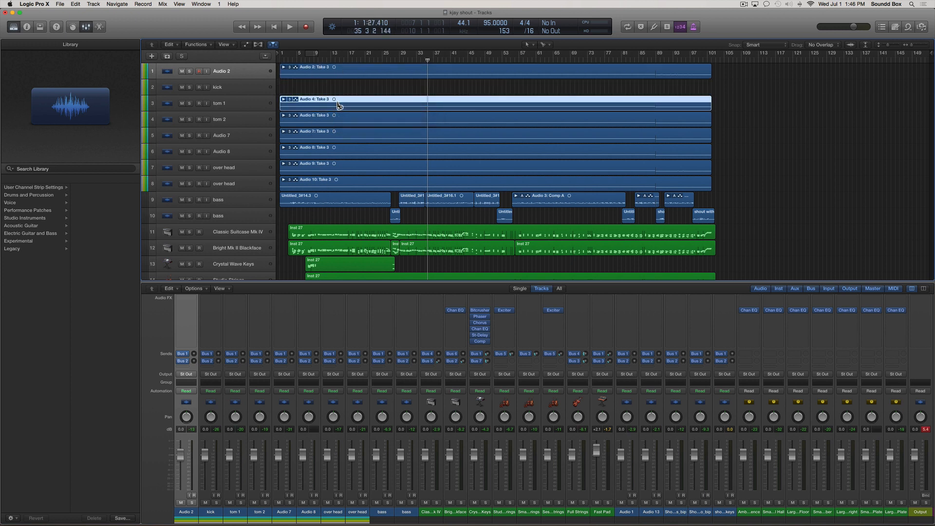
pyautogui.press('super+z')
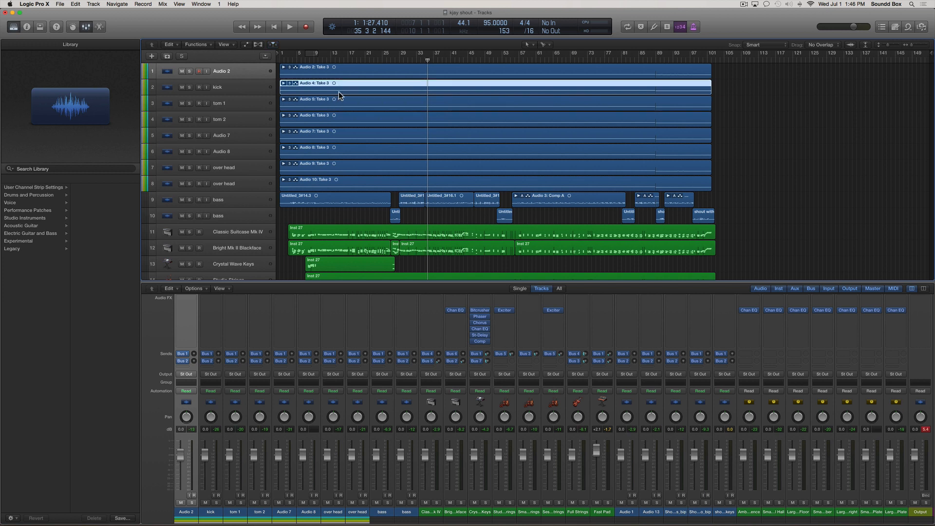
pyautogui.click(363, 103)
pyautogui.click(363, 116)
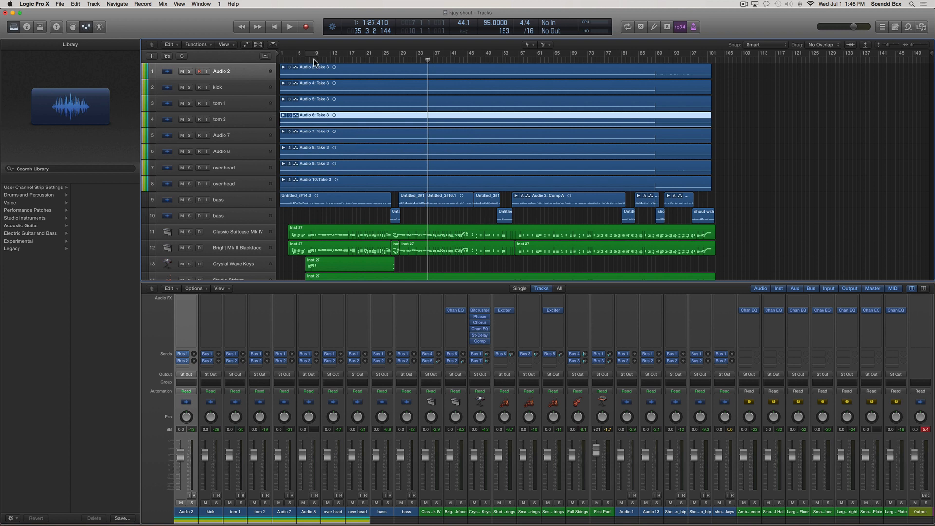
pyautogui.click(244, 106)
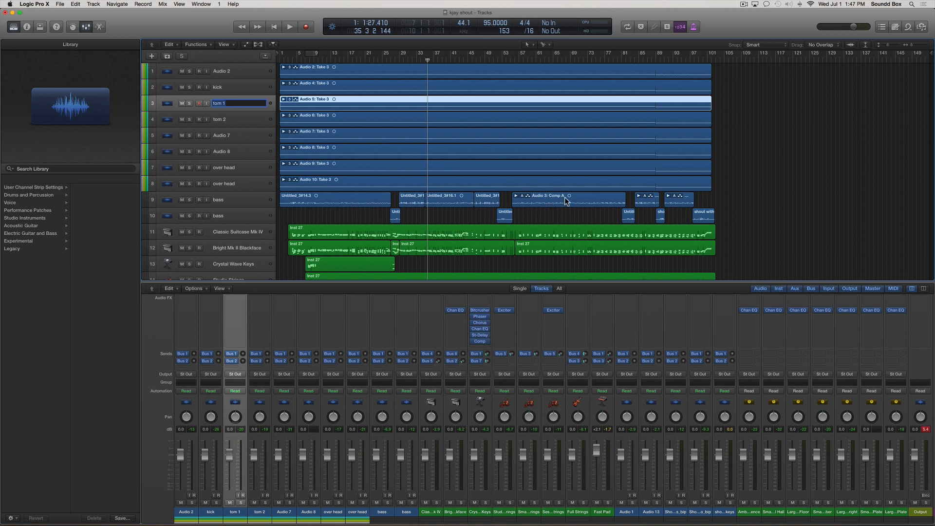
pyautogui.click(727, 148)
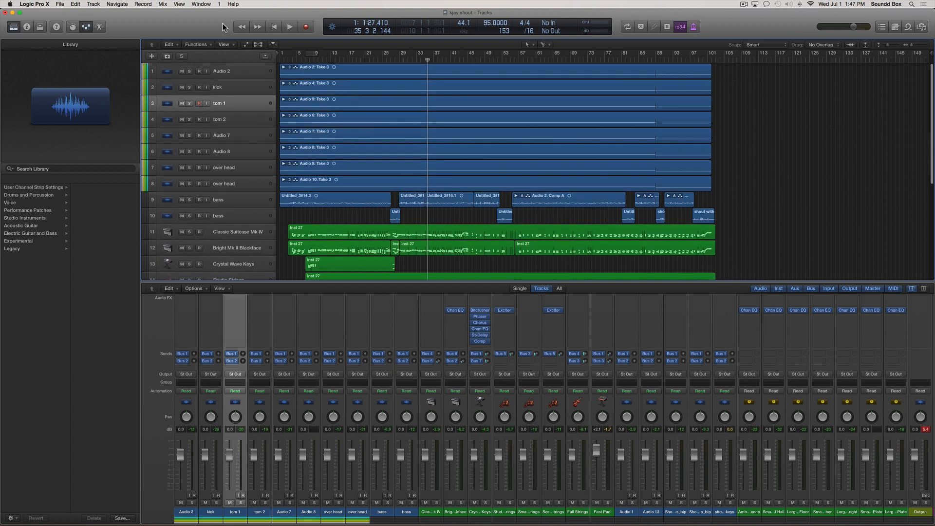
# Step: Solo the Audio 2 track and play it back to identify which drum it contains
pyautogui.click(241, 71)
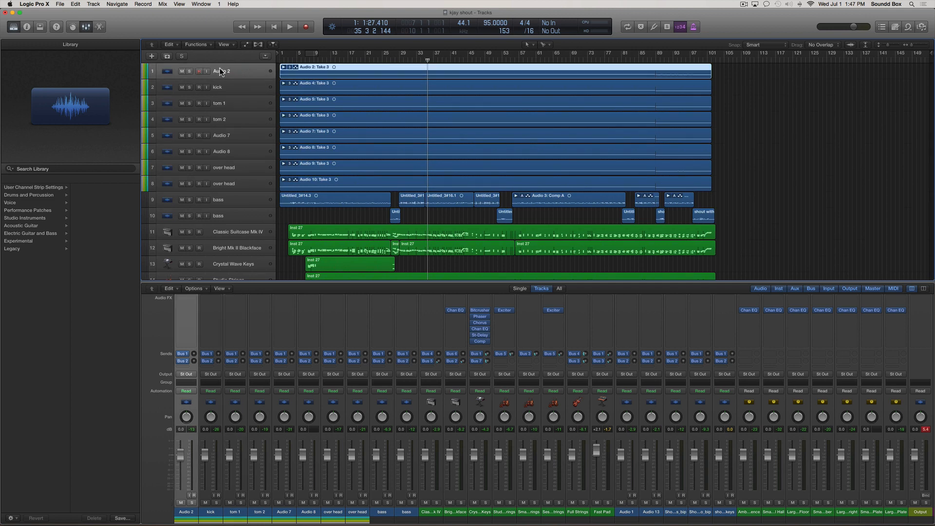
pyautogui.click(188, 71)
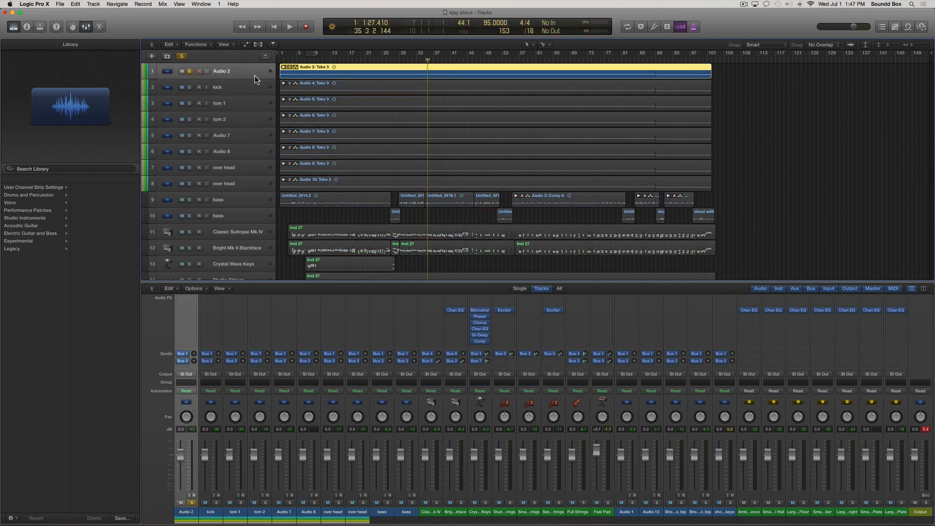
pyautogui.press('space')
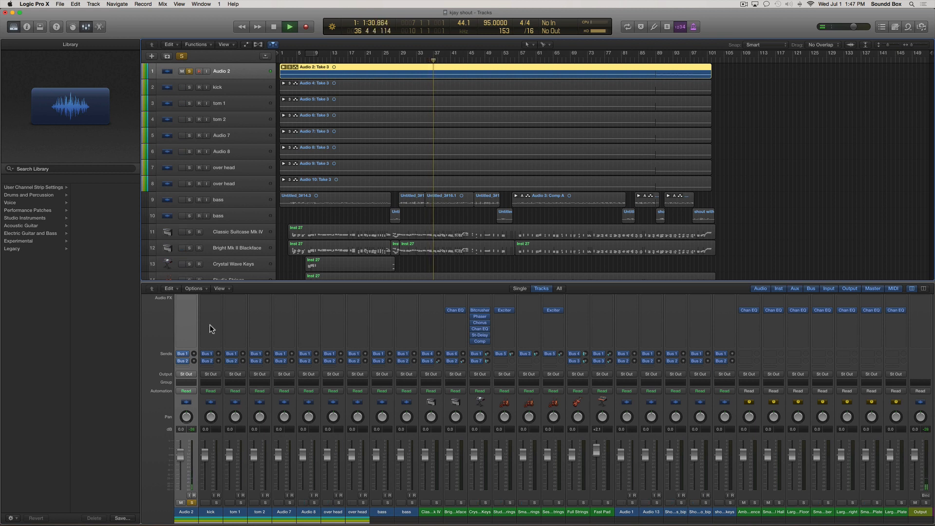
pyautogui.press('space')
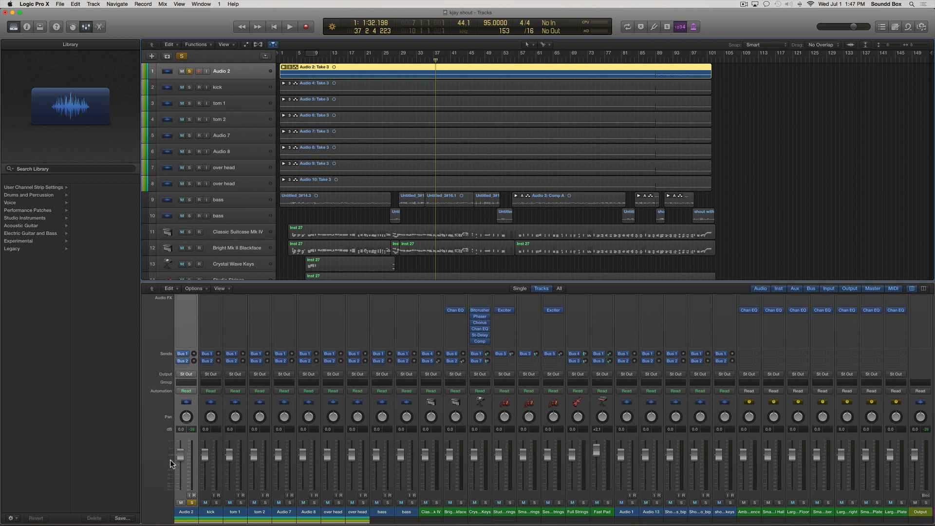
pyautogui.press('space')
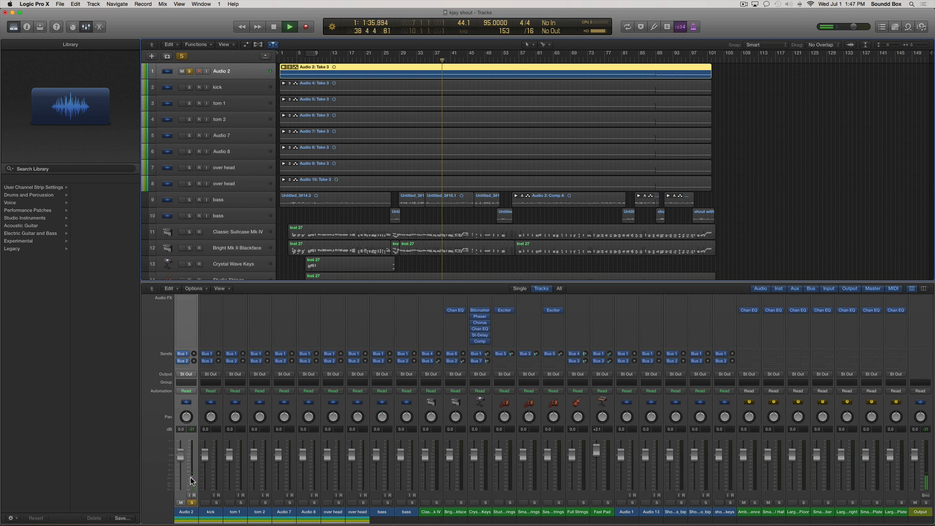
pyautogui.press('space')
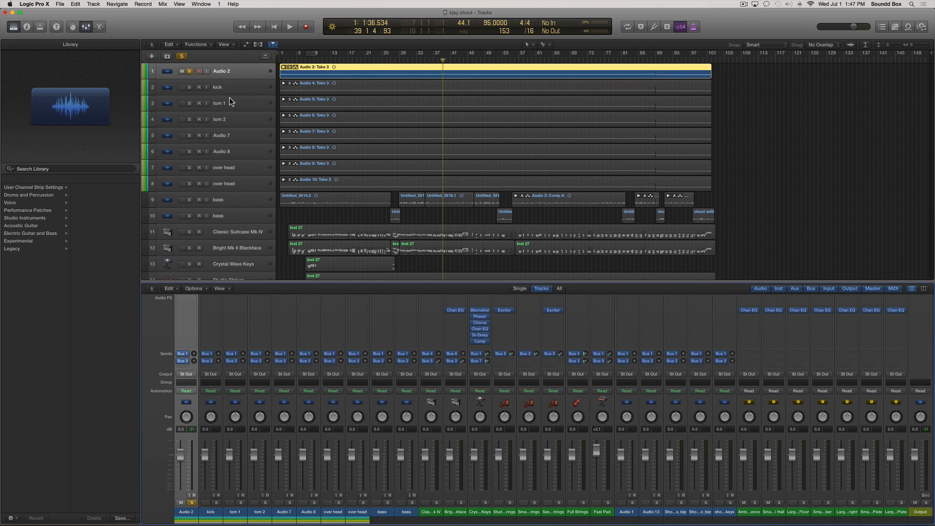
# Step: Rename the Audio 2 track as SNR and move it below the kick track
pyautogui.doubleClick(223, 71)
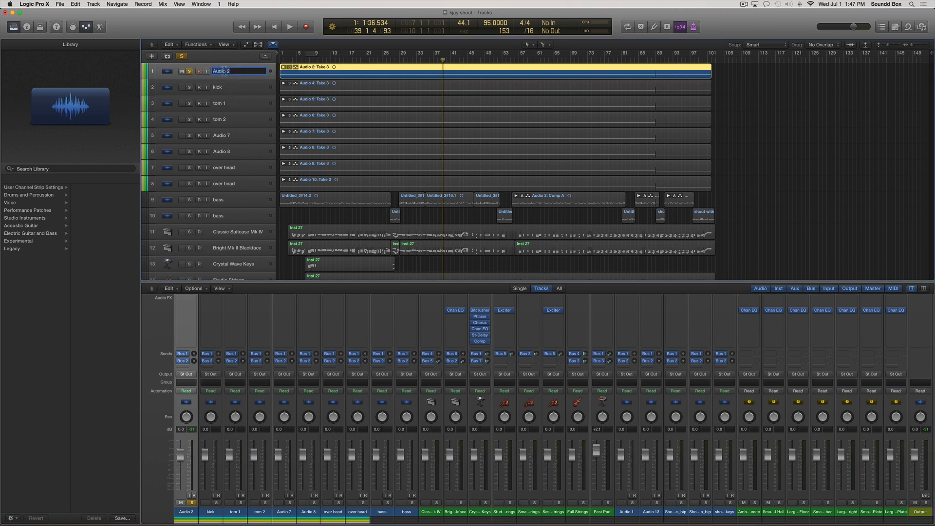
pyautogui.write('SNR')
pyautogui.press('Return')
pyautogui.moveTo(242, 73); pyautogui.dragTo(240, 93)
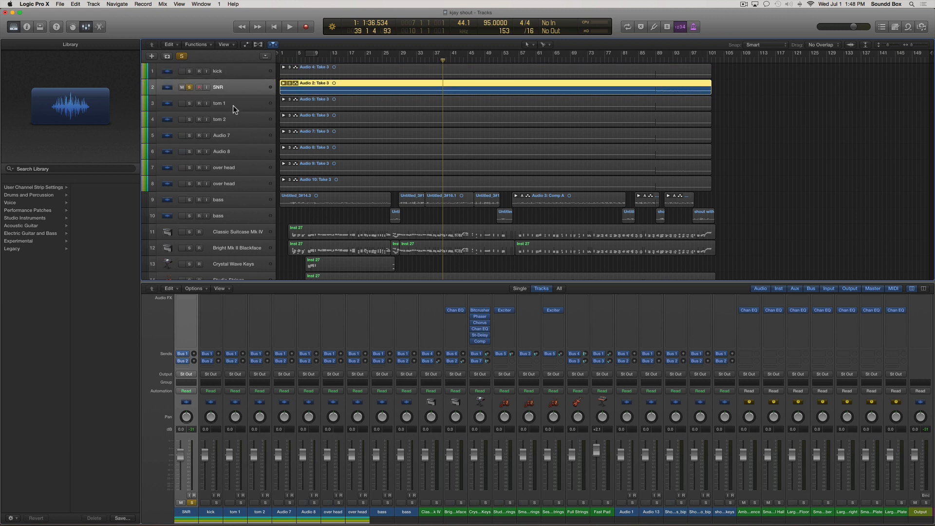
# Step: Rename the kick track as KICK and turn off solo on the SNR track
pyautogui.doubleClick(219, 71)
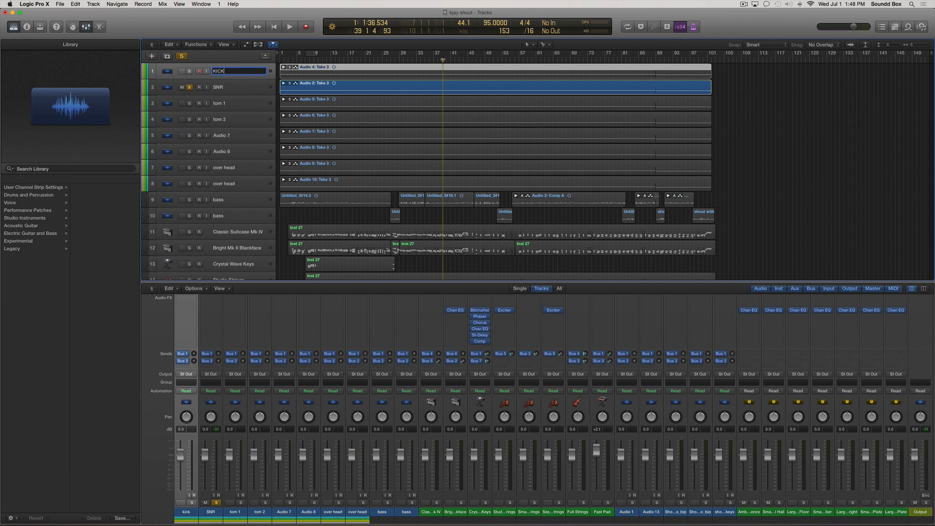
pyautogui.press('Return')
pyautogui.click(189, 88)
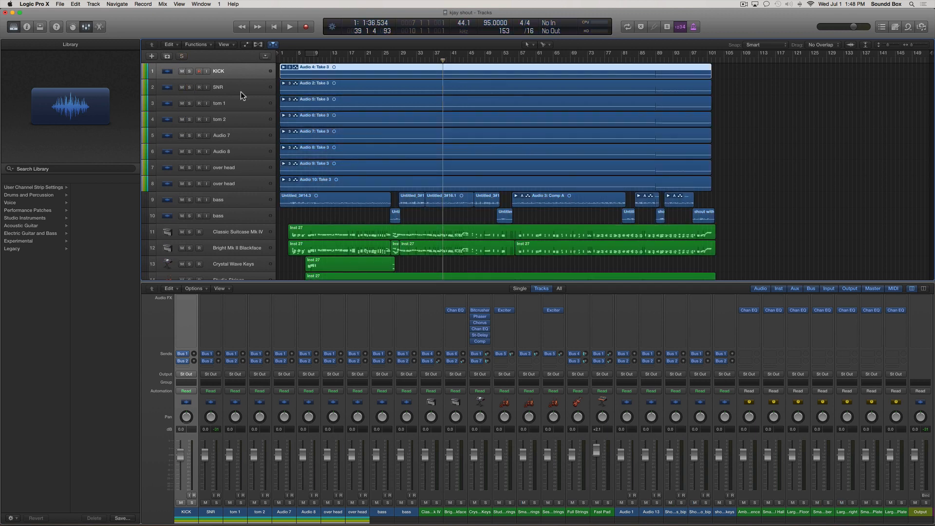
# Step: Rename the tom 1, tom 2 and Audio 7 tracks as T1, T2 and T3
pyautogui.doubleClick(223, 103)
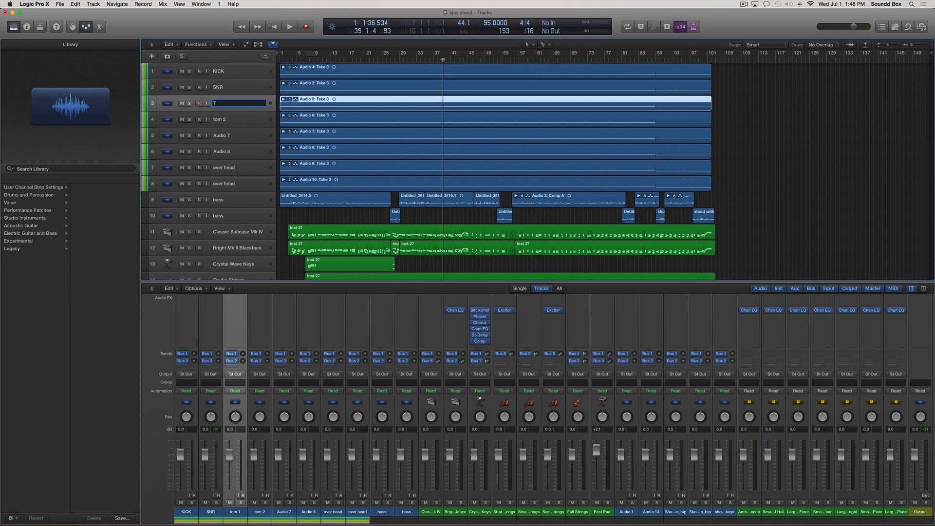
pyautogui.write('T1')
pyautogui.press('Tab')
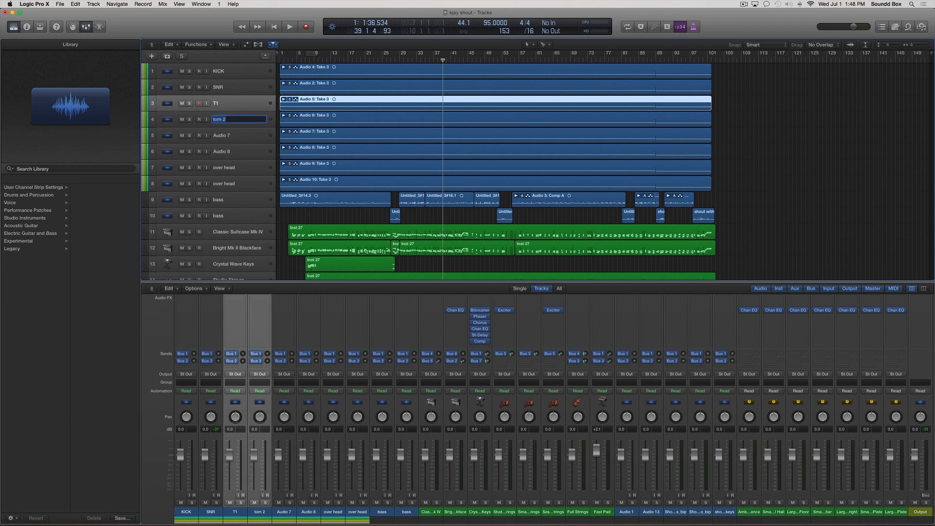
pyautogui.write('T2')
pyautogui.press('Tab')
pyautogui.write('T3')
pyautogui.press('Tab')
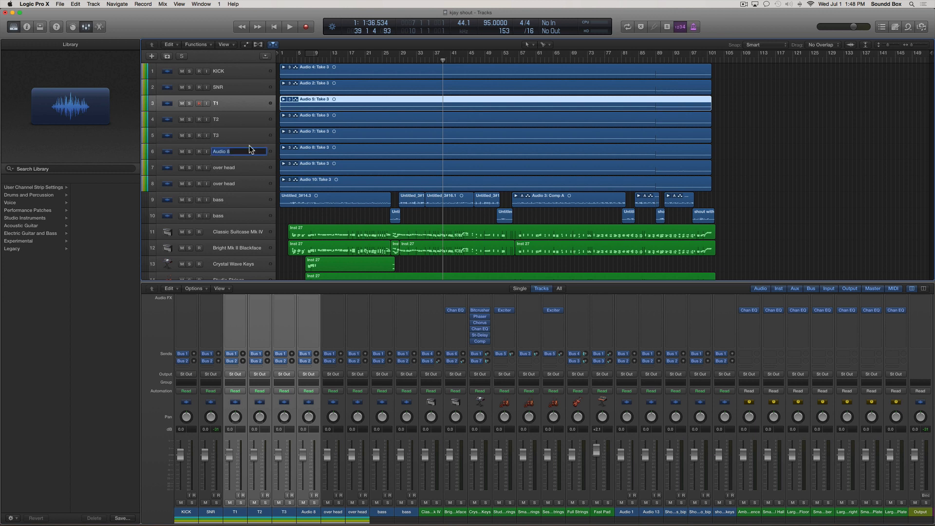
pyautogui.press('Escape')
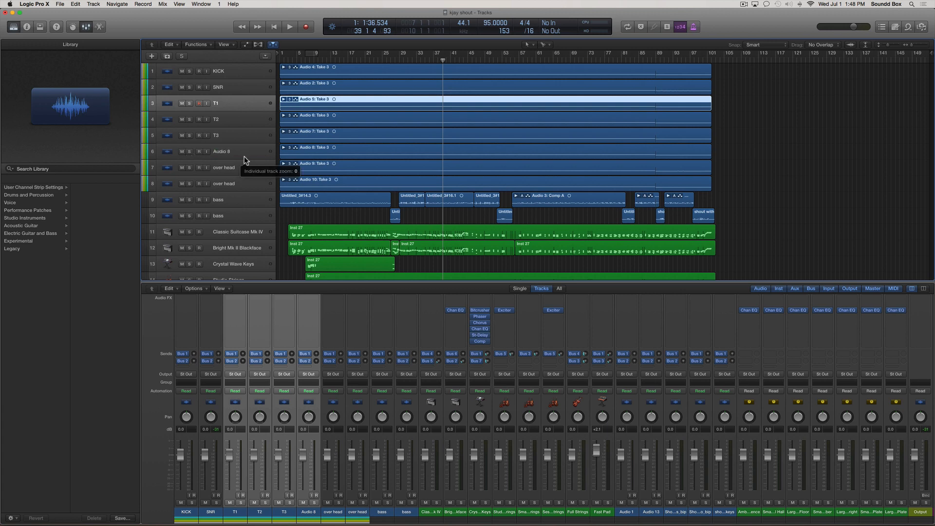
# Step: Solo the Audio 8 track and play it back while enlarging the track heights and waveforms to check its content
pyautogui.click(189, 151)
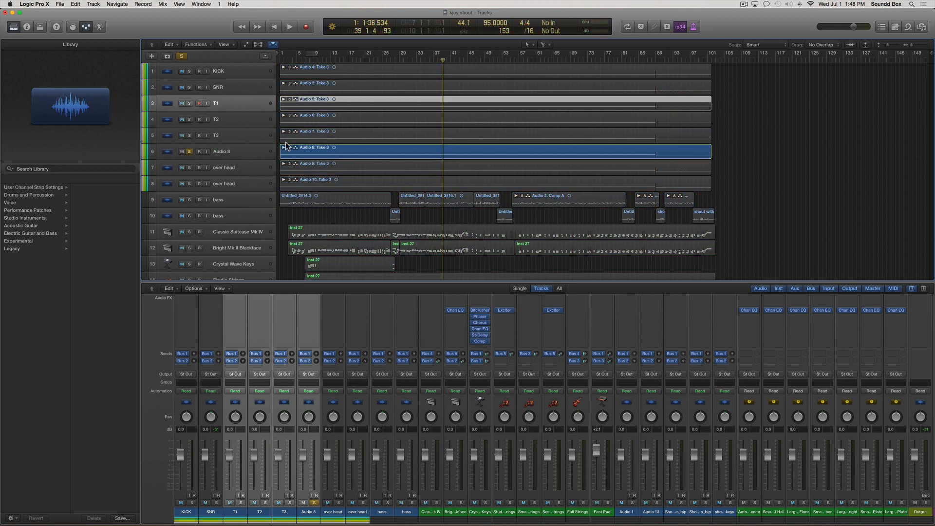
pyautogui.press('space')
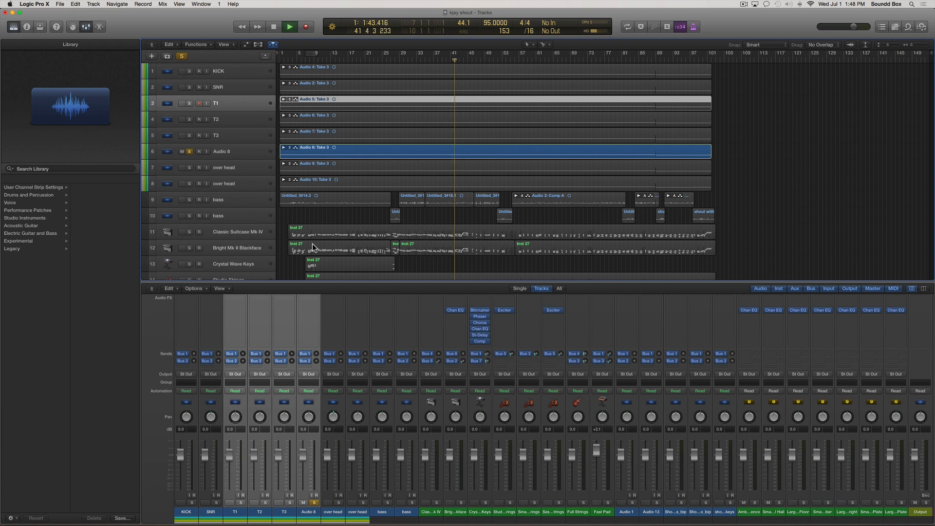
pyautogui.press('super+Down')
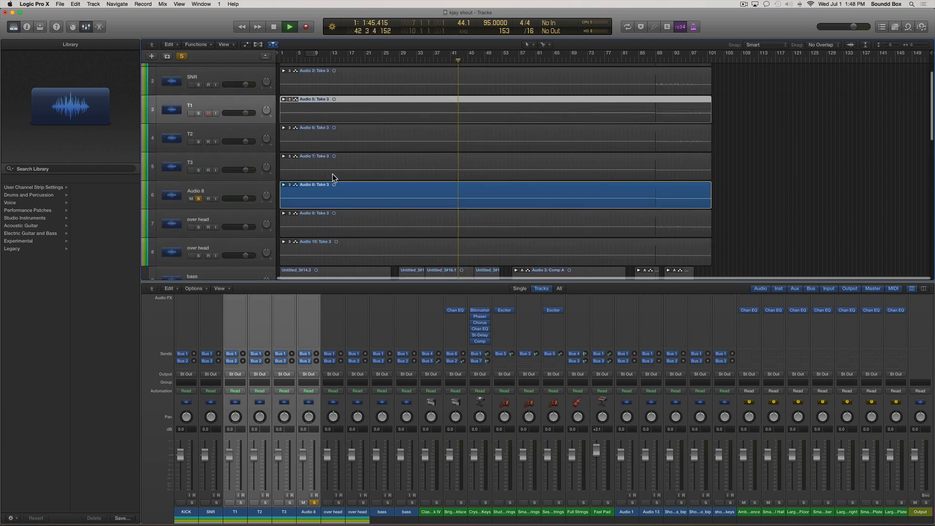
pyautogui.press('super+Down')
pyautogui.press('super+Down')
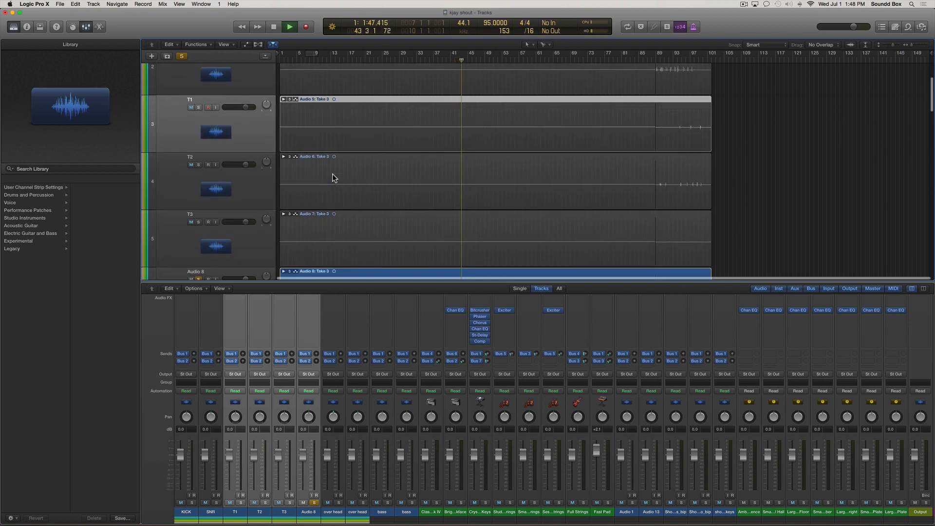
pyautogui.press('super+Down')
pyautogui.scroll(3, 332, 173)
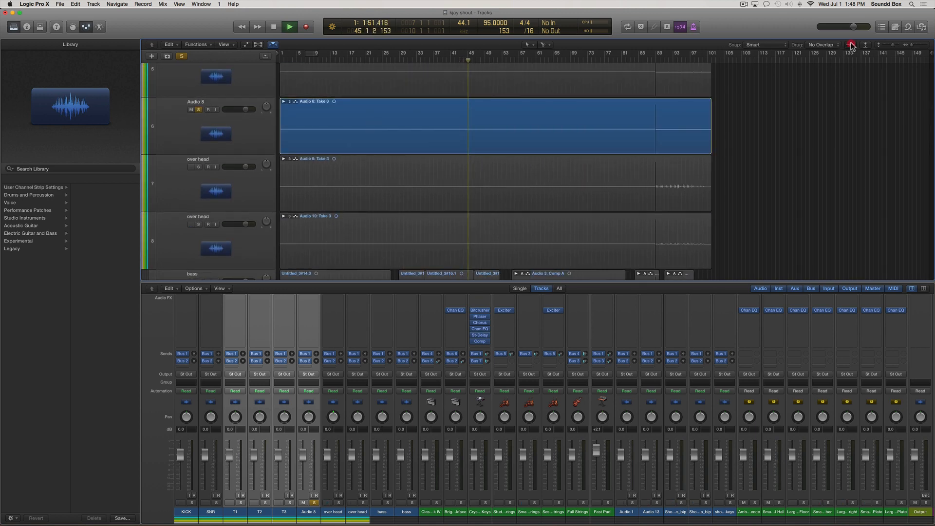
pyautogui.moveTo(850, 45)
pyautogui.mouseDown()
pyautogui.moveTo(851, 55)
pyautogui.moveTo(854, 28)
pyautogui.mouseUp()
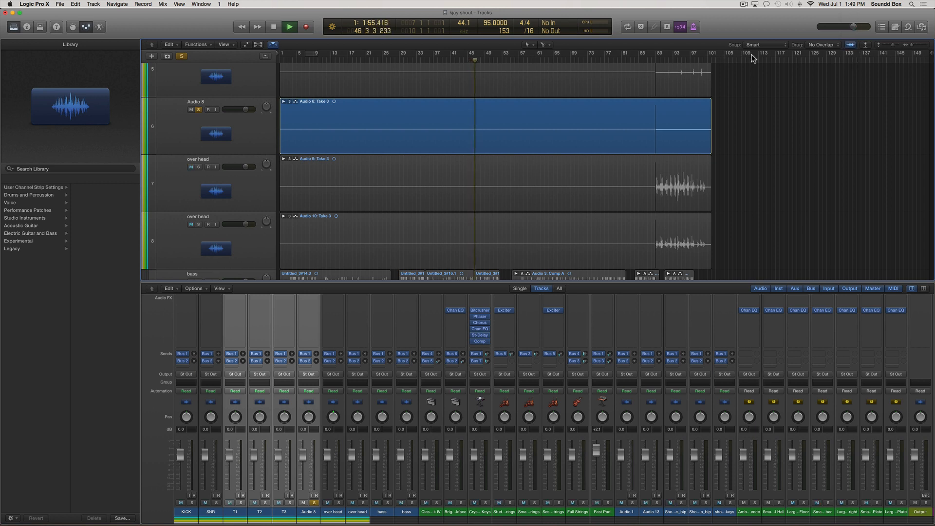
pyautogui.press('space')
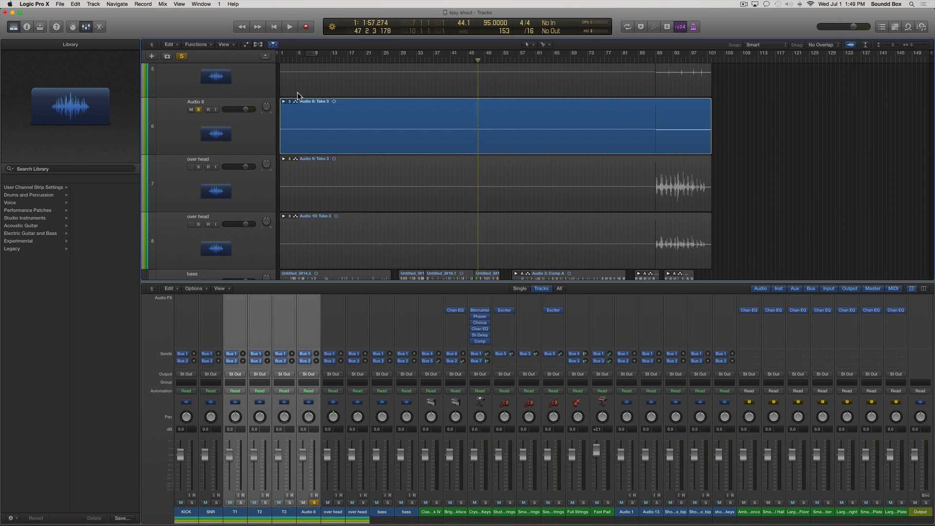
# Step: Expand the Audio 8 track's take folder and examine the waveforms of Take 1, Take 2 and Take 3
pyautogui.click(283, 101)
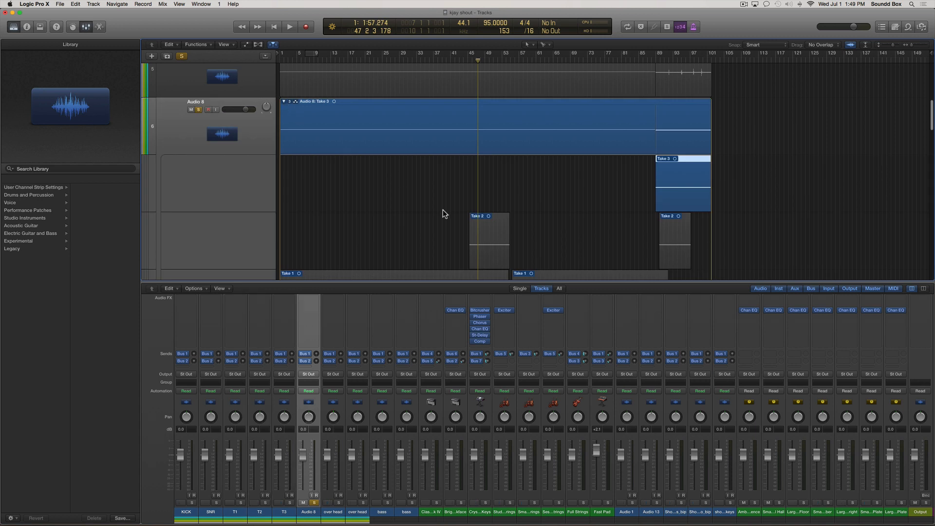
pyautogui.scroll(-3, 443, 209)
pyautogui.scroll(-2, 442, 213)
pyautogui.scroll(5, 442, 213)
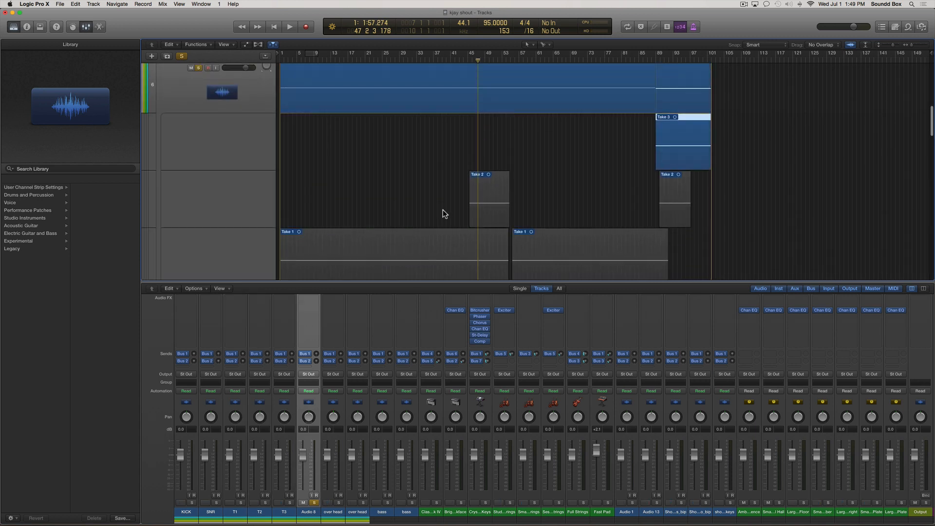
pyautogui.scroll(-2, 444, 213)
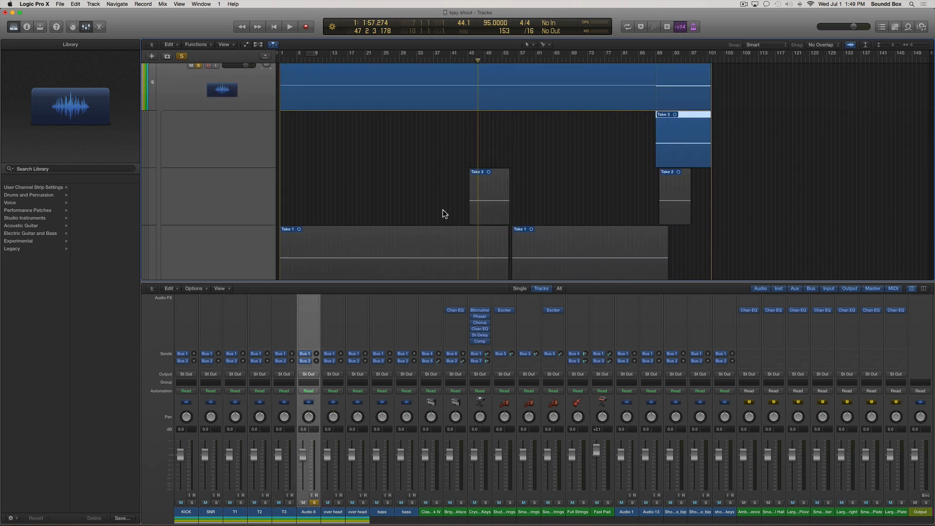
pyautogui.scroll(-2, 443, 212)
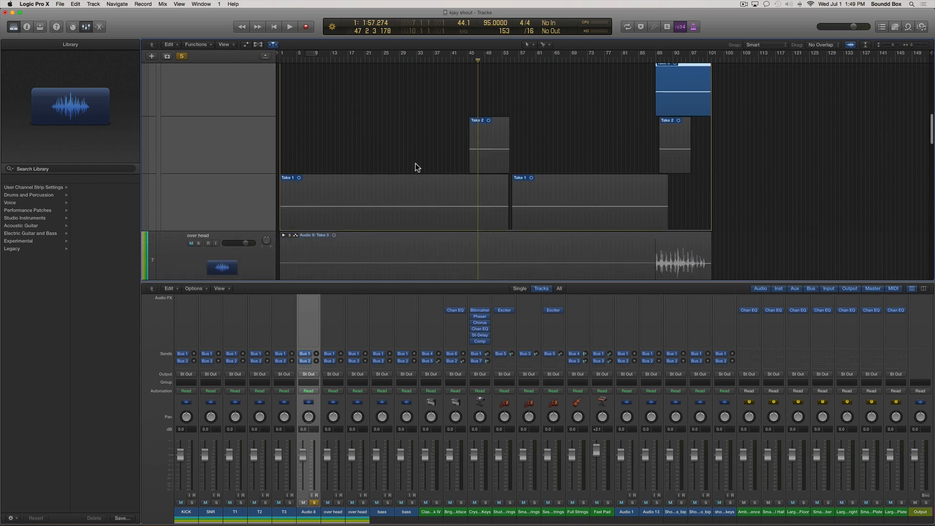
# Step: Switch the Audio 8 take folder to Take 1 and to Take 2, and examine their waveforms for content
pyautogui.click(466, 183)
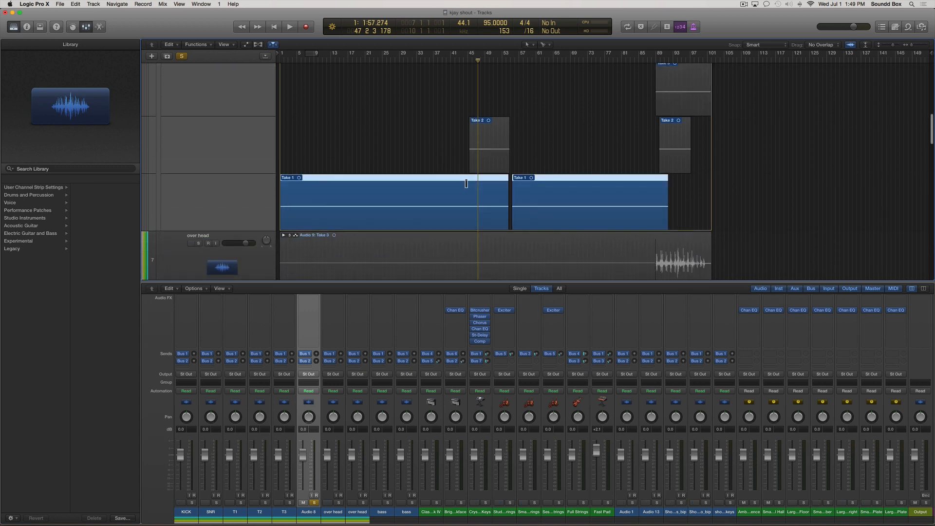
pyautogui.click(497, 124)
pyautogui.scroll(3, 635, 115)
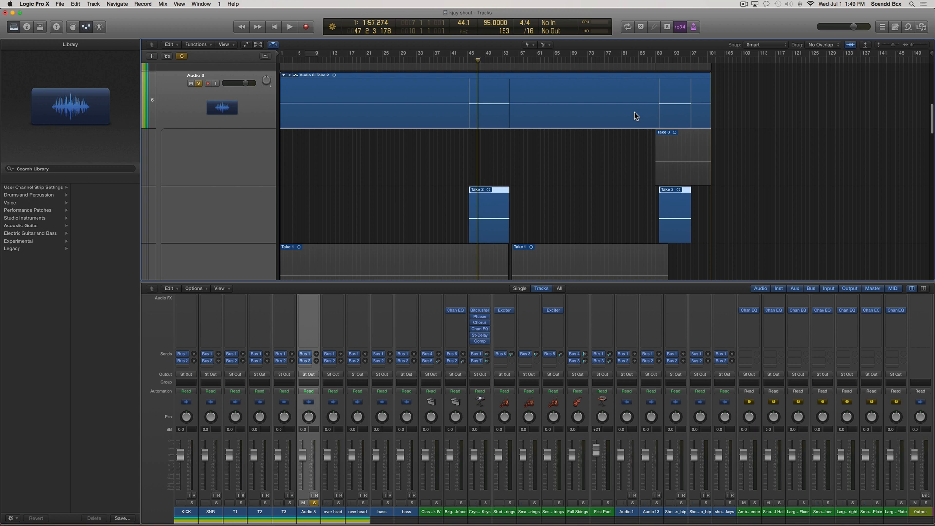
pyautogui.scroll(3, 634, 113)
pyautogui.scroll(-6, 696, 180)
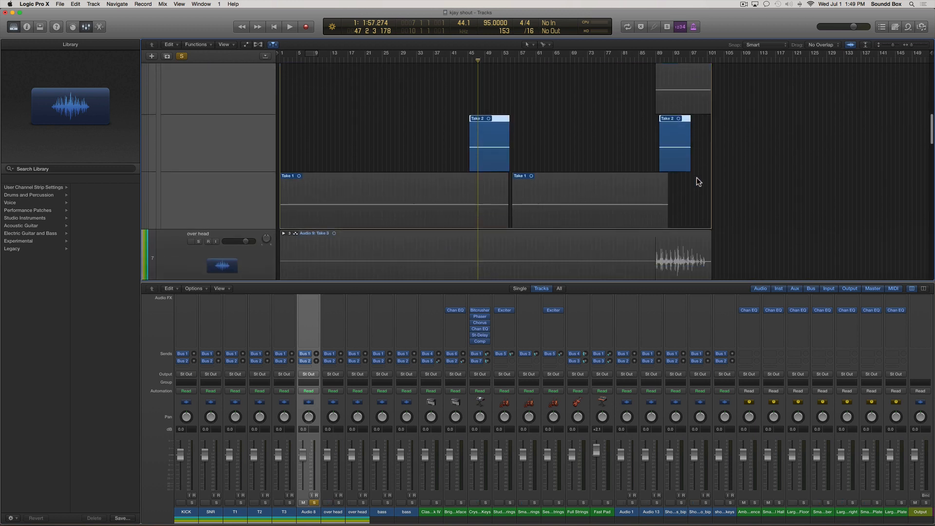
pyautogui.scroll(4, 696, 182)
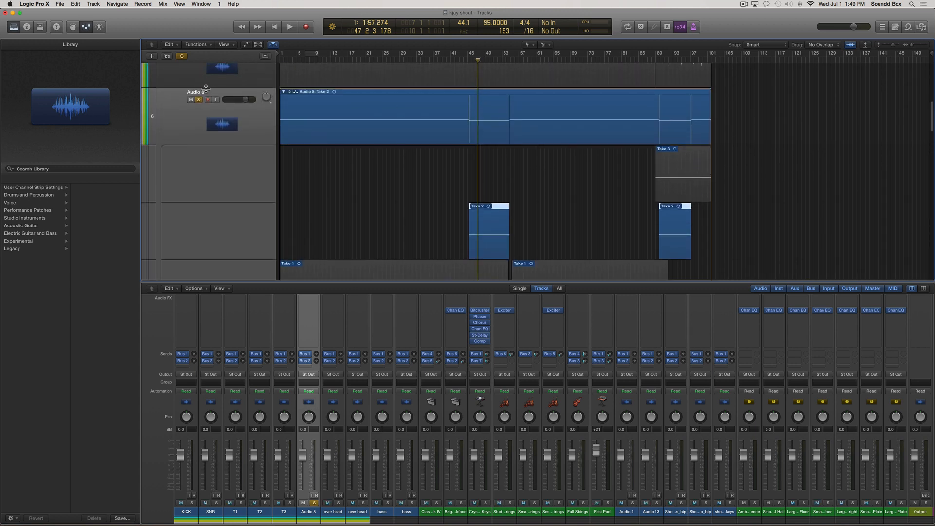
# Step: Hide the Library and delete the Audio 8 track together with its take folder
pyautogui.click(375, 119)
pyautogui.press('y')
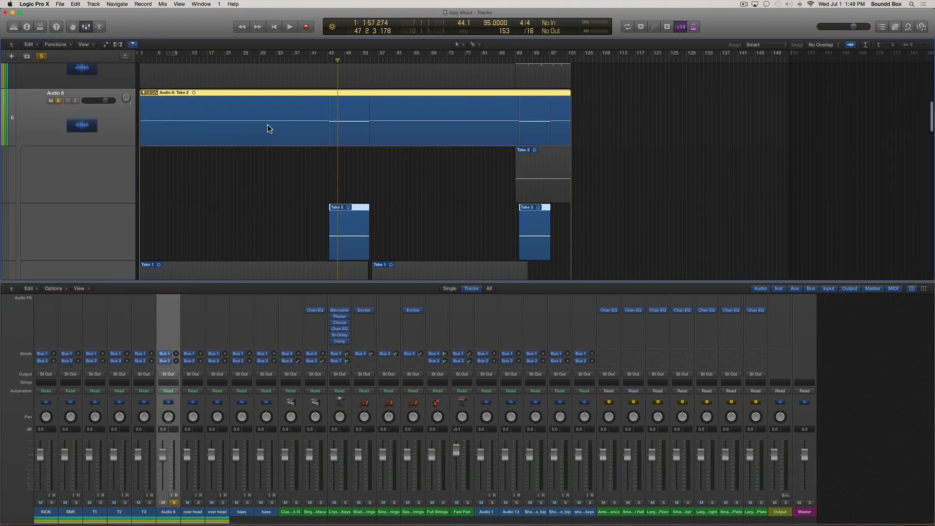
pyautogui.click(142, 93)
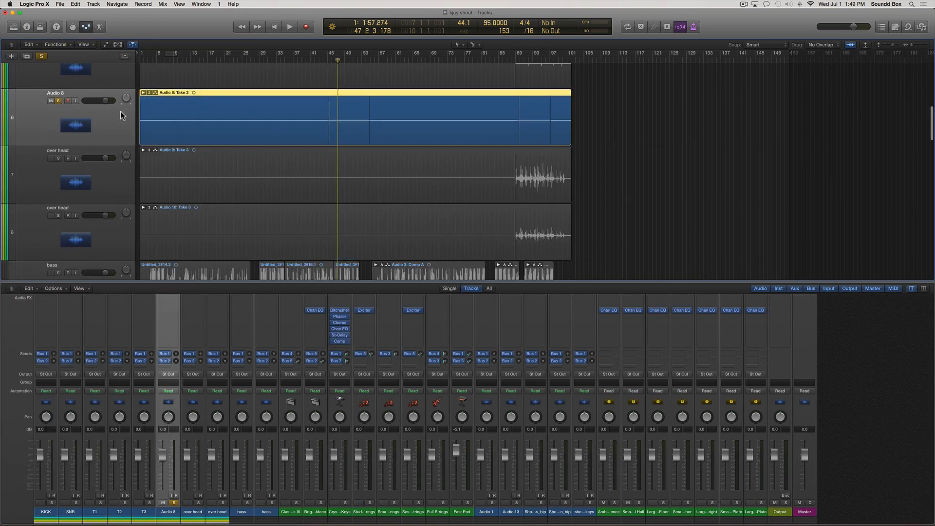
pyautogui.press('Delete')
pyautogui.press('super+BackSpace')
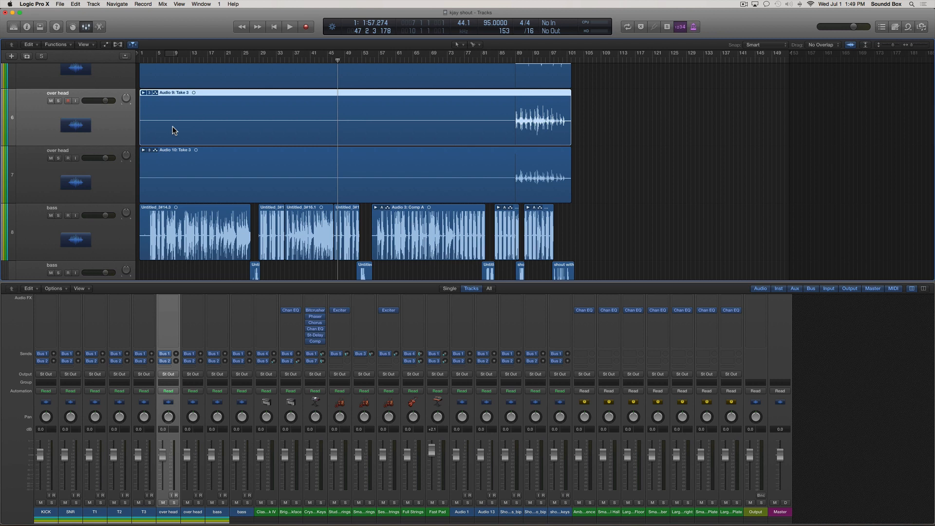
# Step: Expand the take folder of the first over head track and examine its take waveforms and the other drum tracks
pyautogui.scroll(-1, 172, 127)
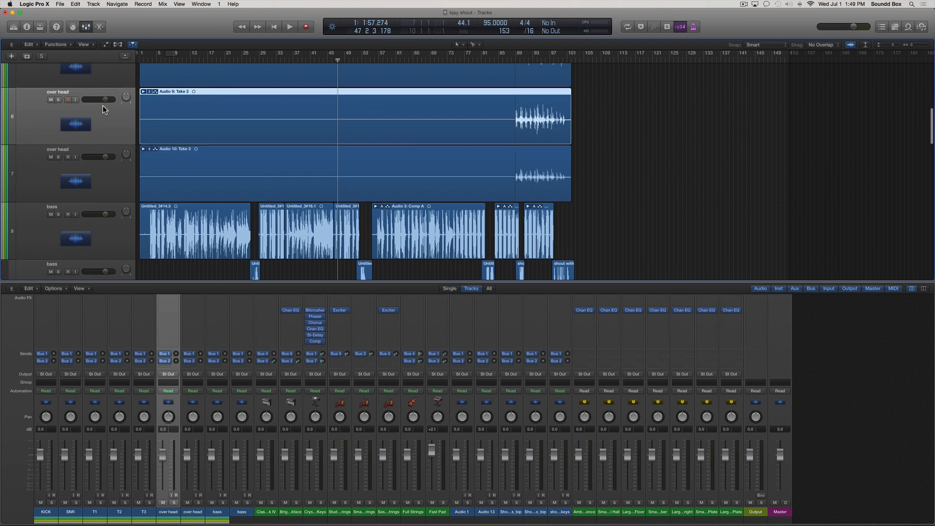
pyautogui.scroll(3, 122, 109)
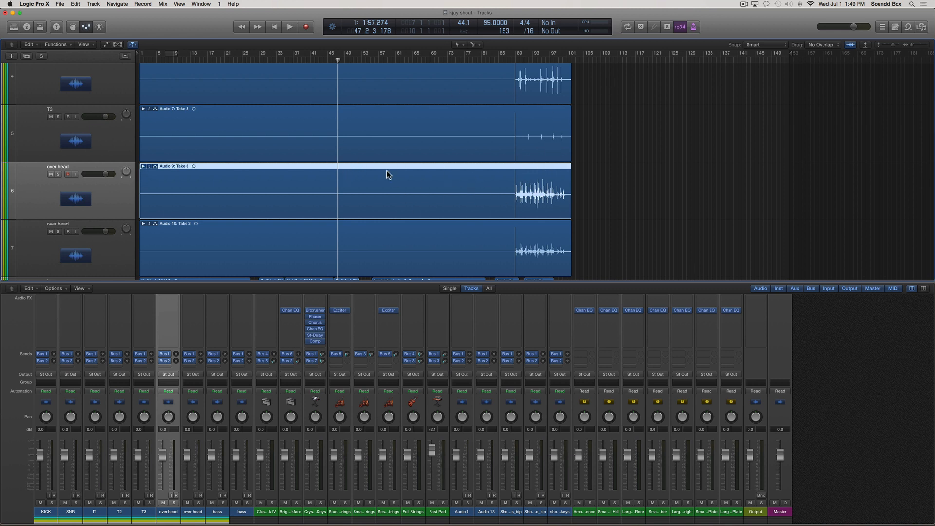
pyautogui.doubleClick(349, 165)
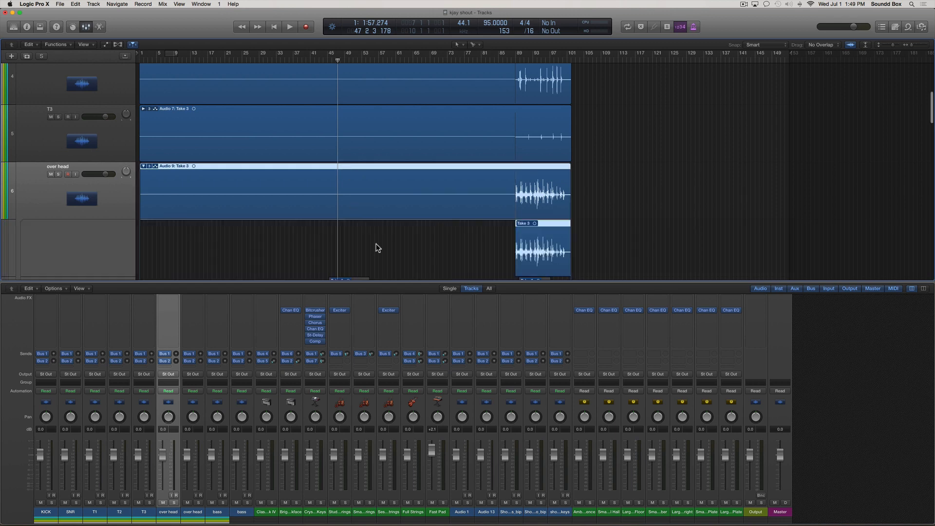
pyautogui.scroll(-3, 377, 247)
pyautogui.scroll(-2, 377, 247)
pyautogui.scroll(4, 378, 247)
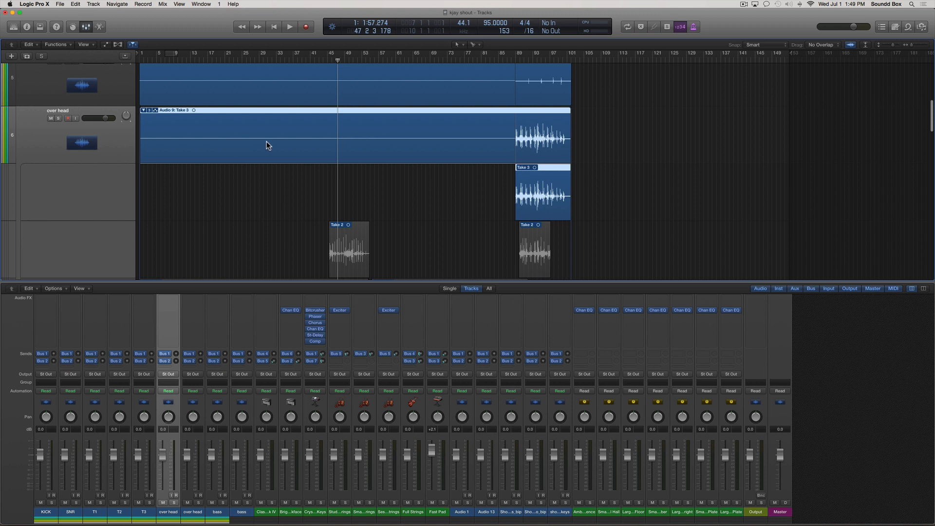
pyautogui.scroll(-3, 421, 154)
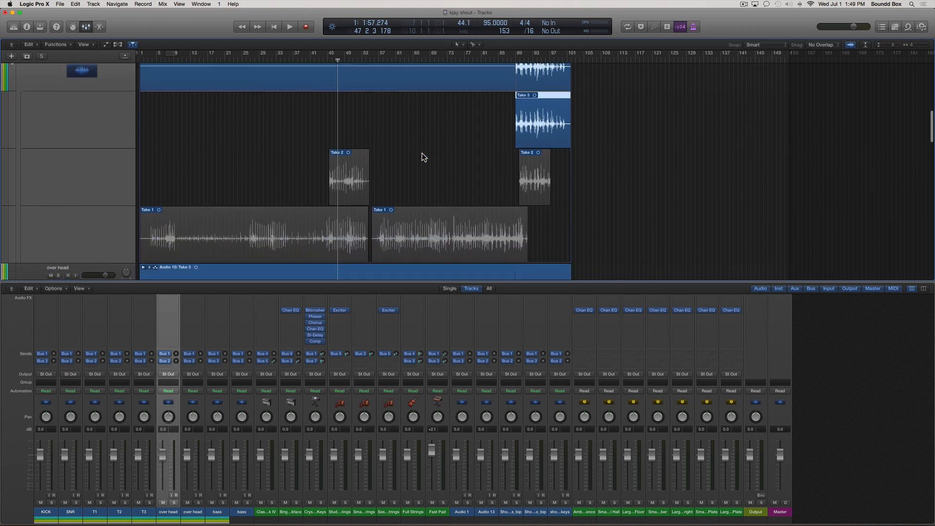
pyautogui.scroll(1, 422, 154)
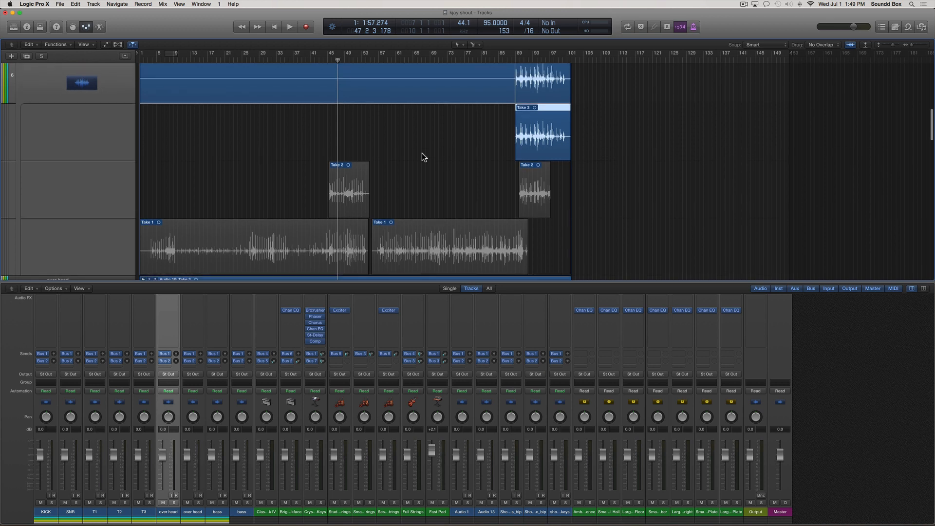
pyautogui.scroll(8, 422, 153)
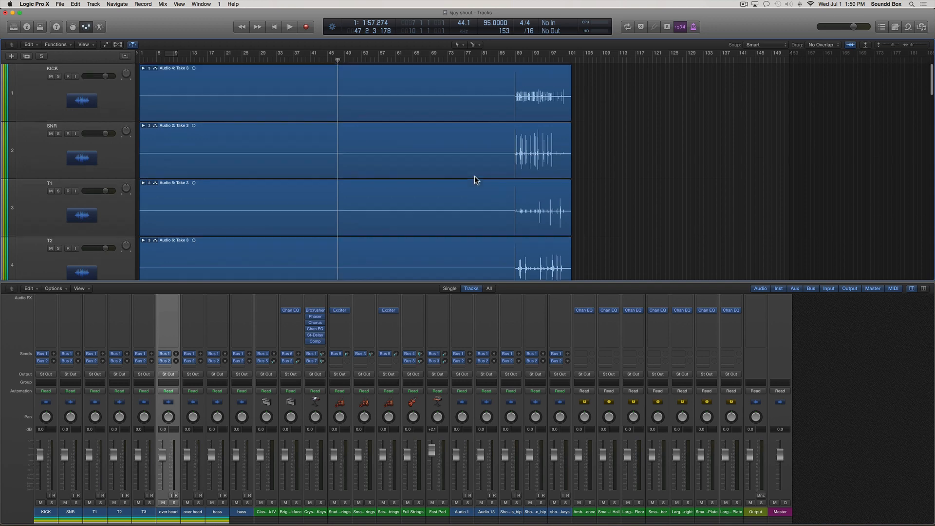
pyautogui.scroll(-8, 474, 177)
pyautogui.scroll(8, 474, 177)
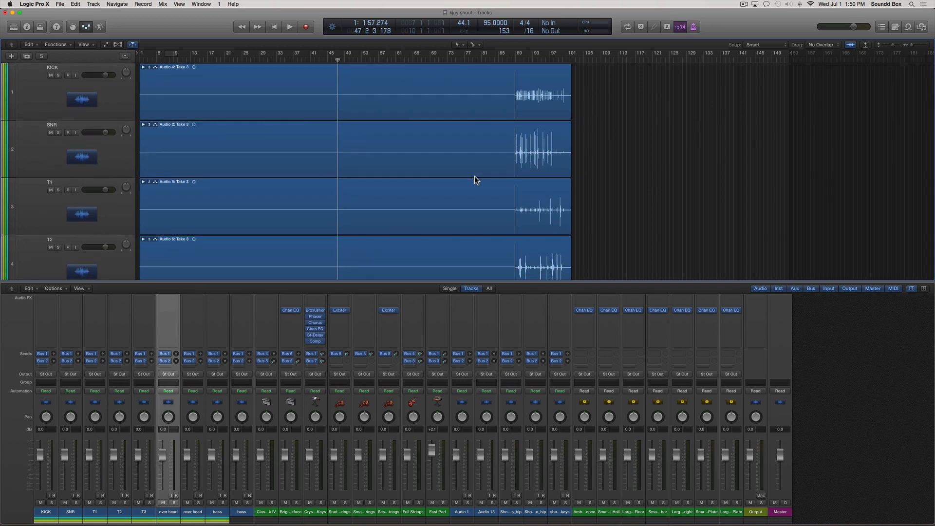
# Step: Reduce the track heights and collapse the take folder of the first over head track
pyautogui.press('super+Up')
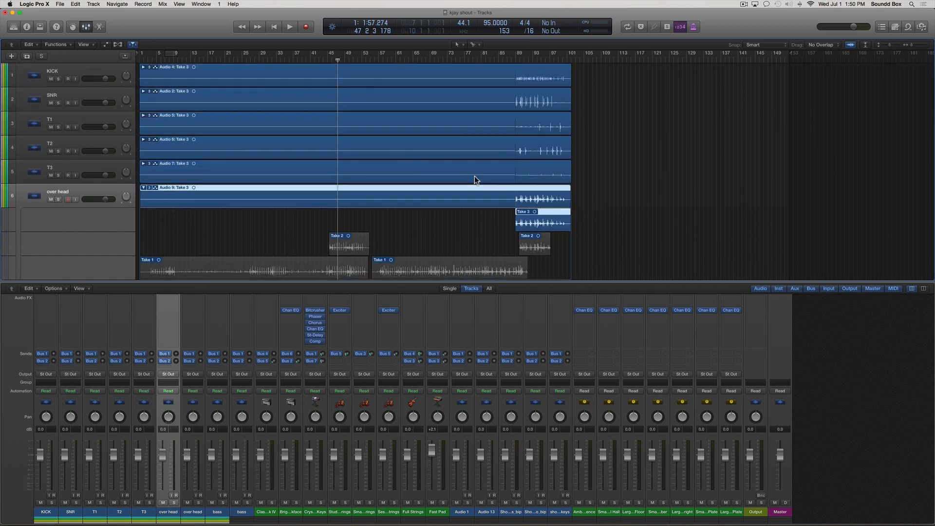
pyautogui.doubleClick(247, 188)
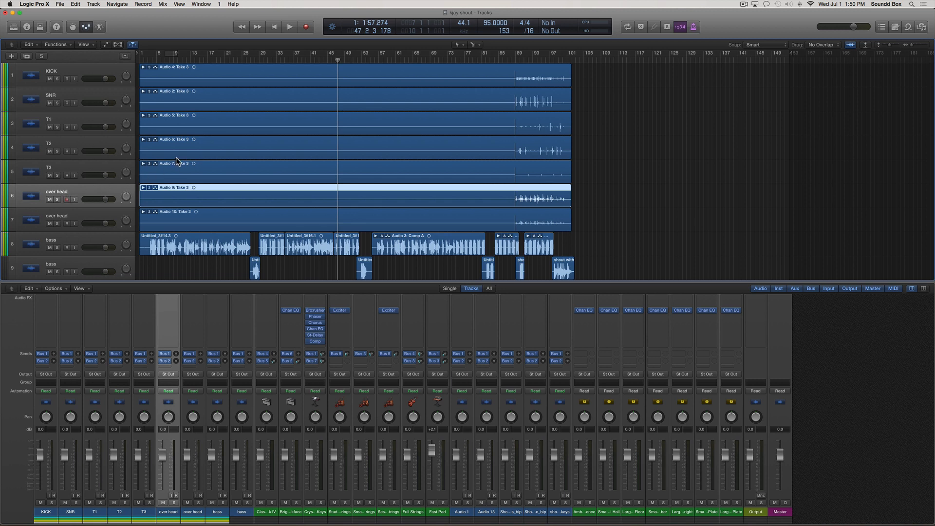
pyautogui.click(225, 163)
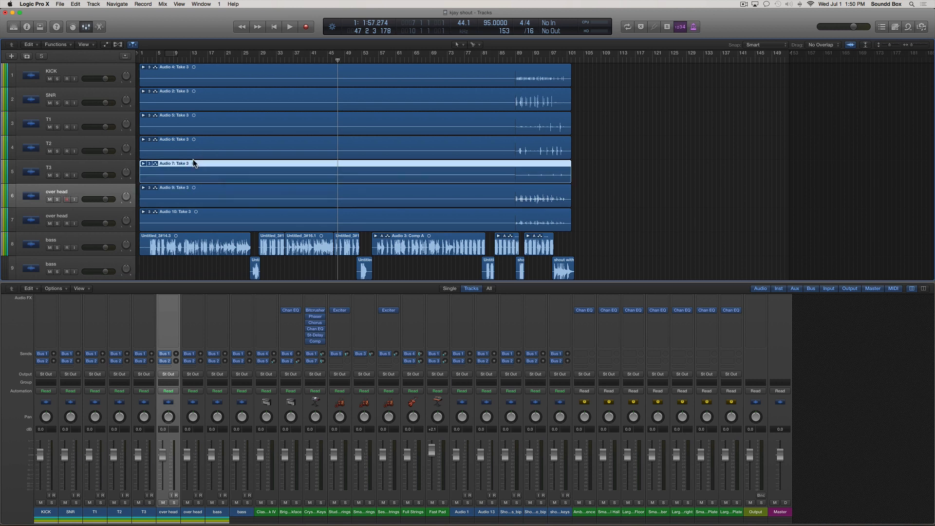
pyautogui.click(227, 143)
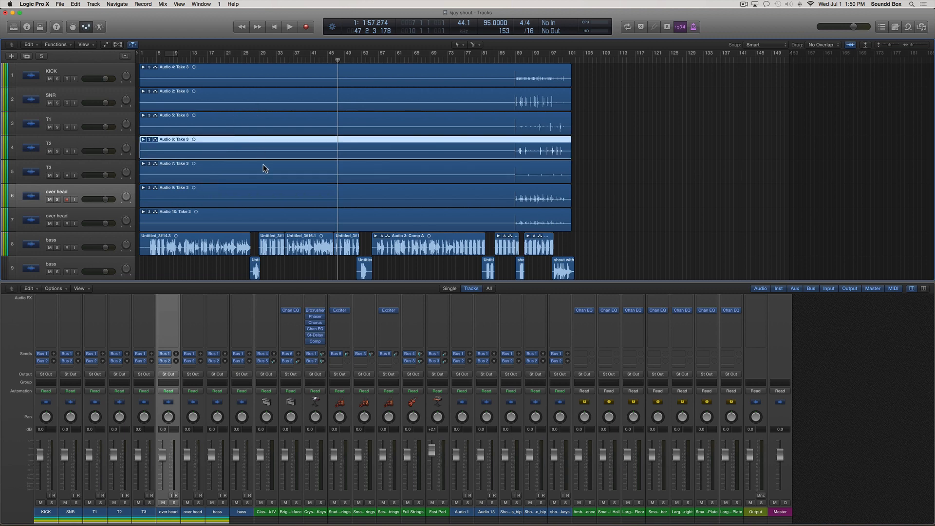
# Step: Expand the take folder of the second over head track, review its takes and collapse it again
pyautogui.doubleClick(513, 209)
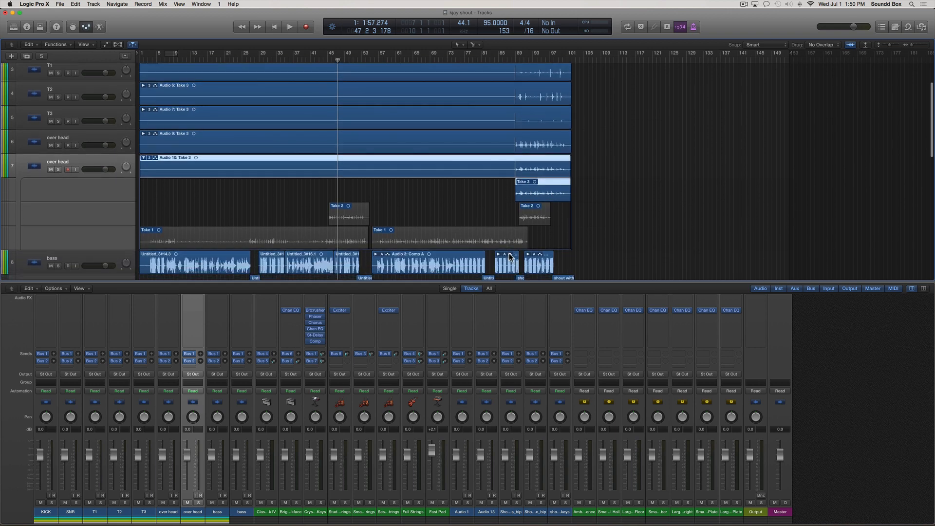
pyautogui.scroll(1, 510, 257)
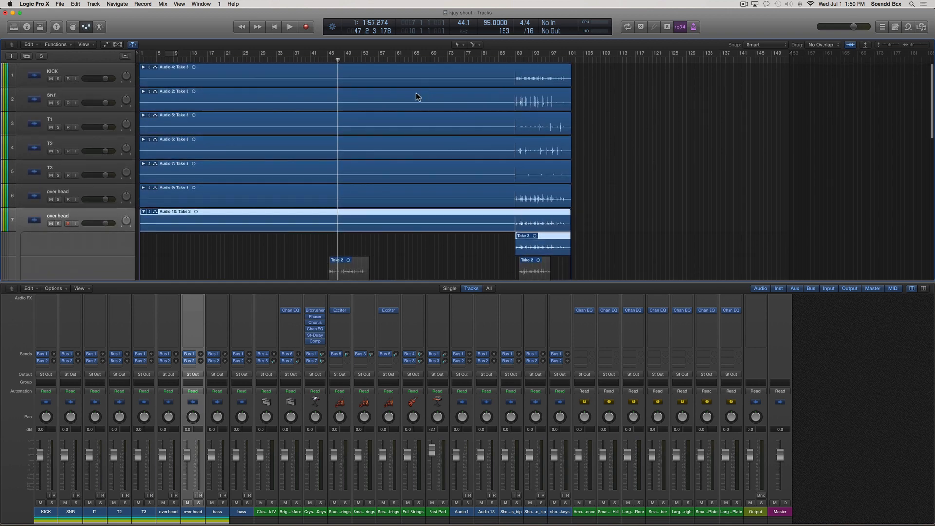
pyautogui.doubleClick(307, 210)
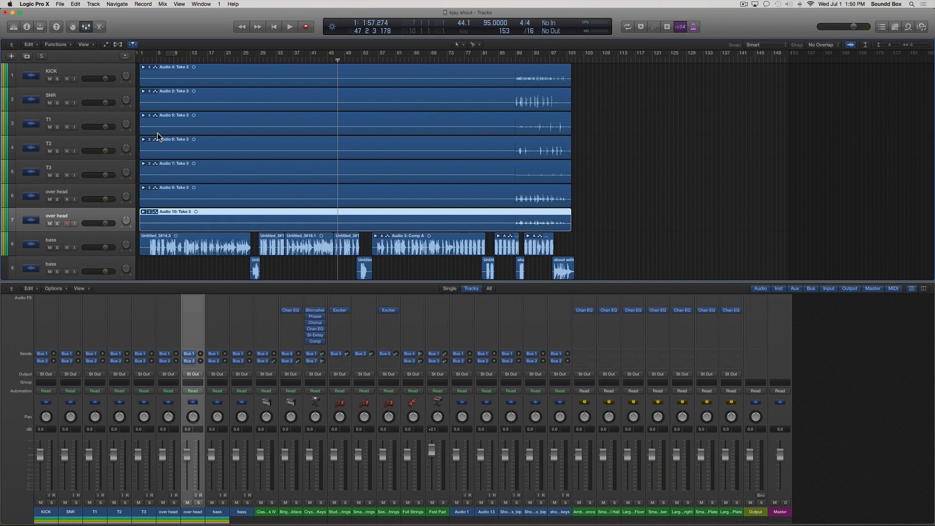
# Step: Play the drums from about bar 89, soloing the first and then the second over head track to compare them
pyautogui.doubleClick(57, 215)
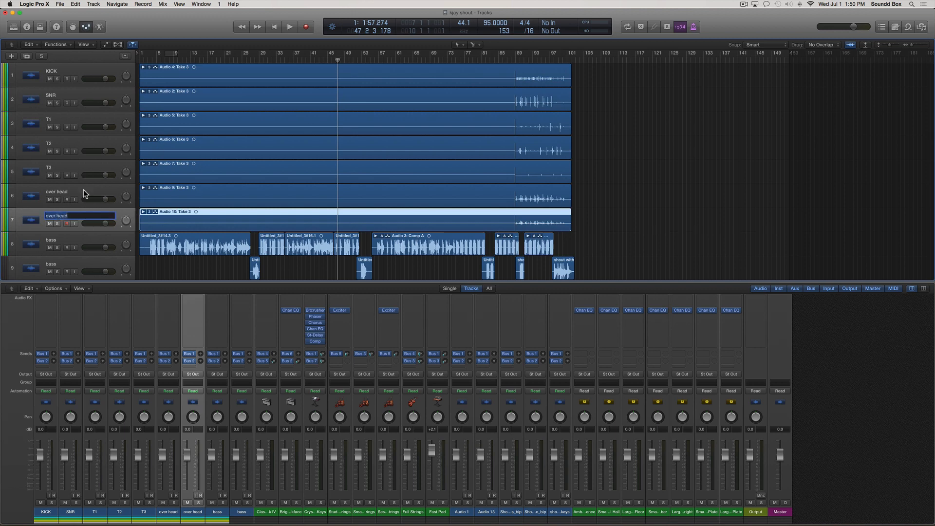
pyautogui.click(97, 192)
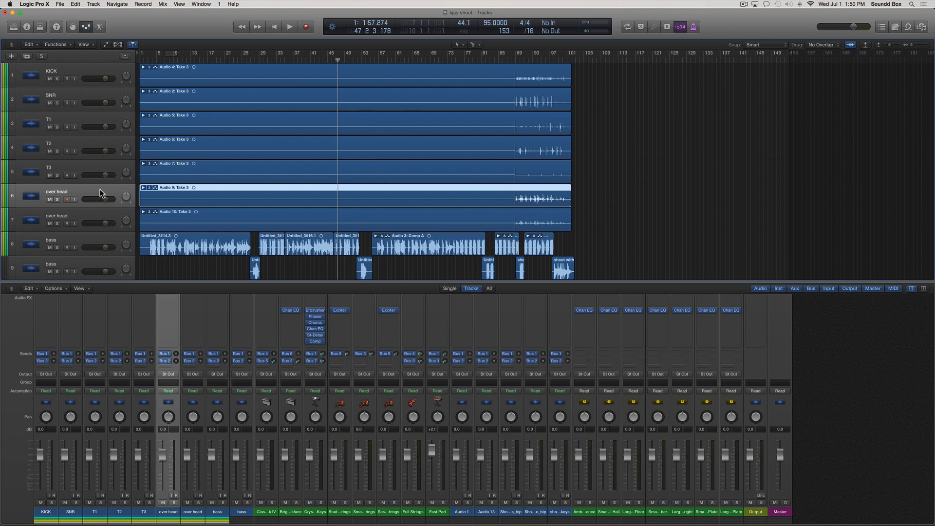
pyautogui.click(519, 61)
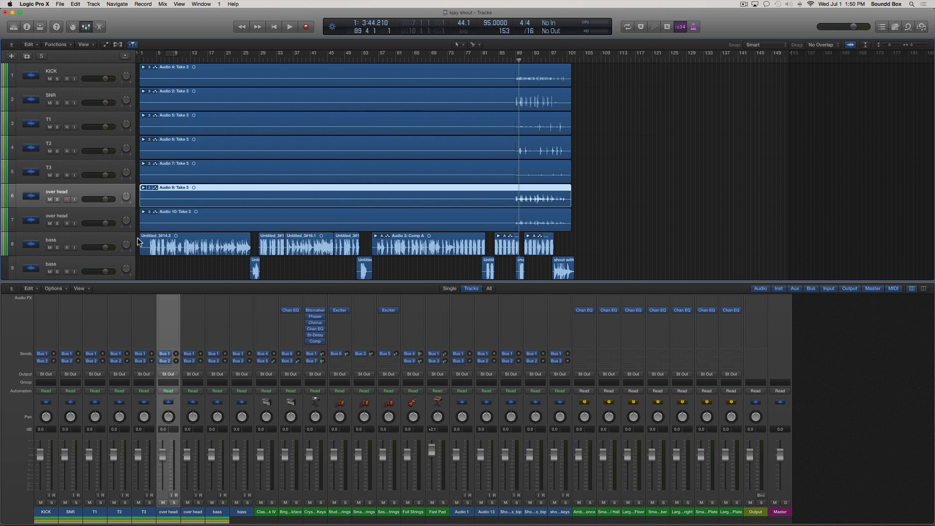
pyautogui.press('space')
pyautogui.click(57, 199)
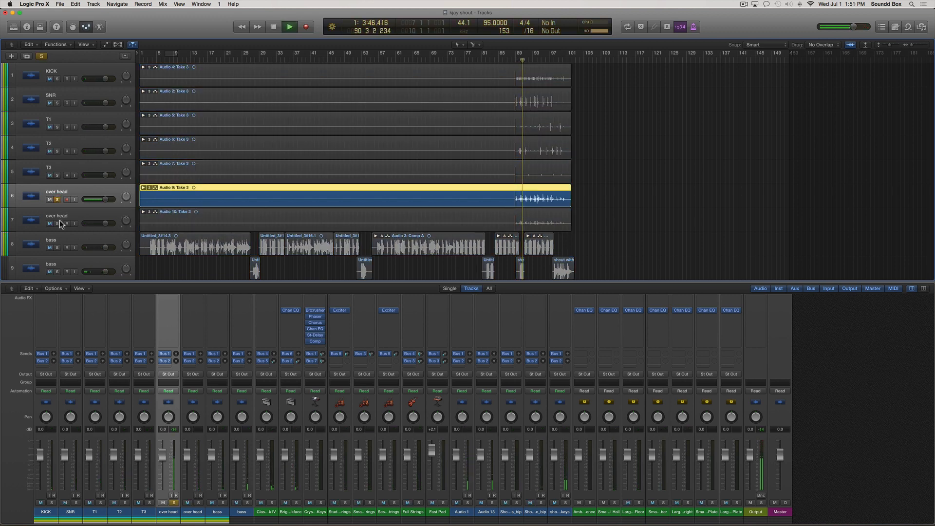
pyautogui.click(57, 223)
pyautogui.click(57, 200)
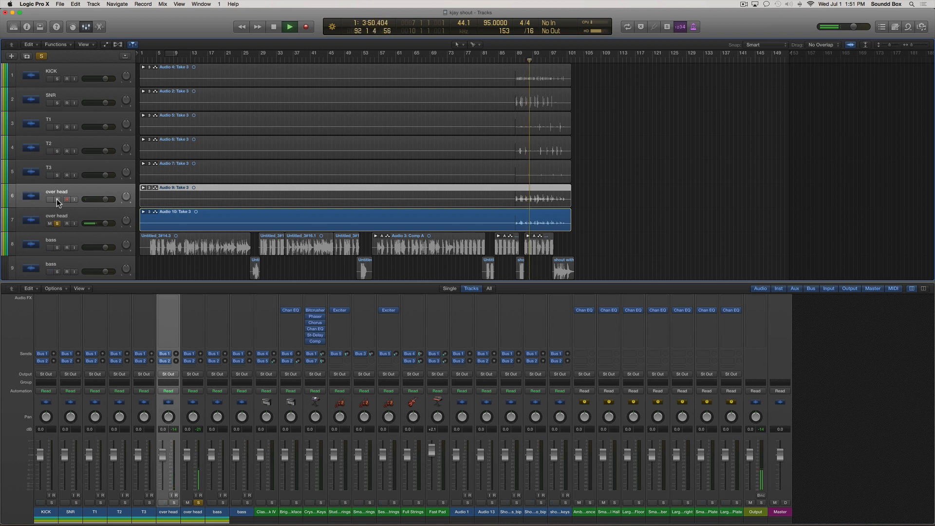
pyautogui.press('space')
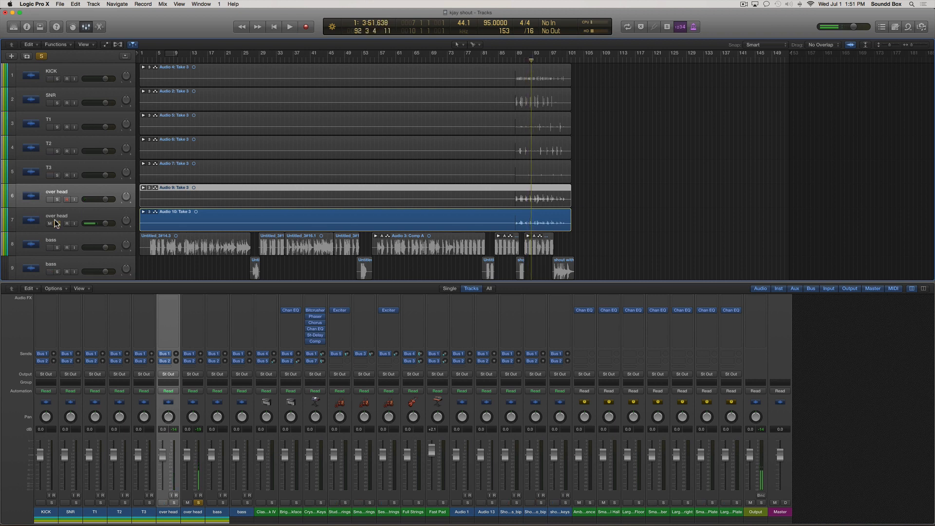
# Step: Rename the second over head track as OHR and the first one as OHL
pyautogui.doubleClick(63, 215)
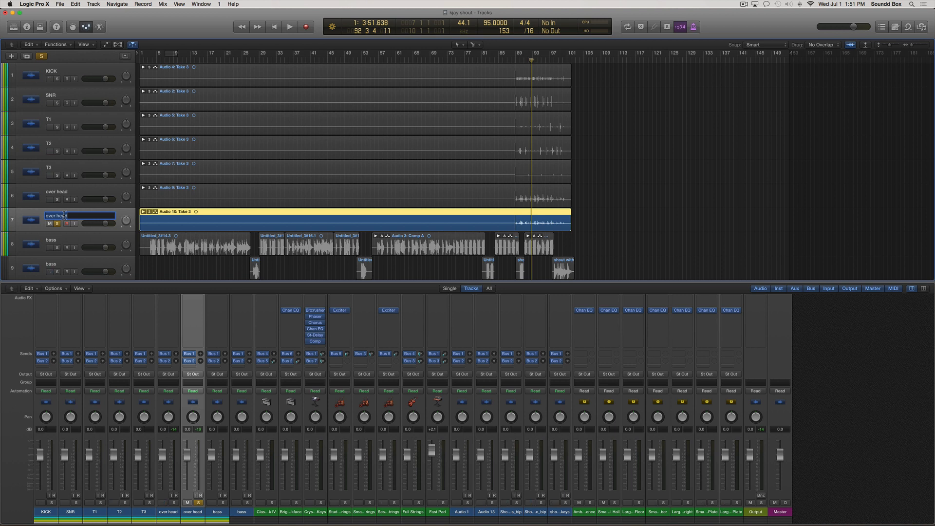
pyautogui.write('OH')
pyautogui.write('R')
pyautogui.hotkey('shift', 'Tab')
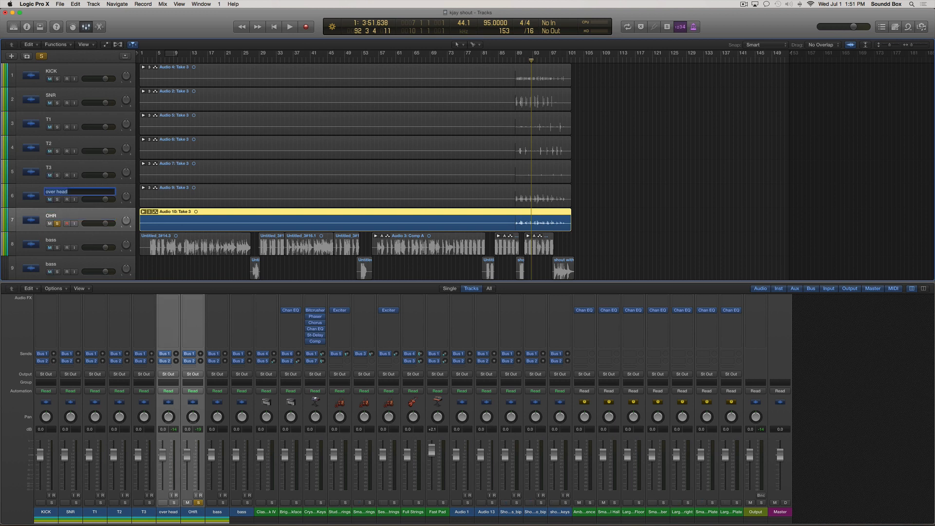
pyautogui.write('OHL')
pyautogui.press('Return')
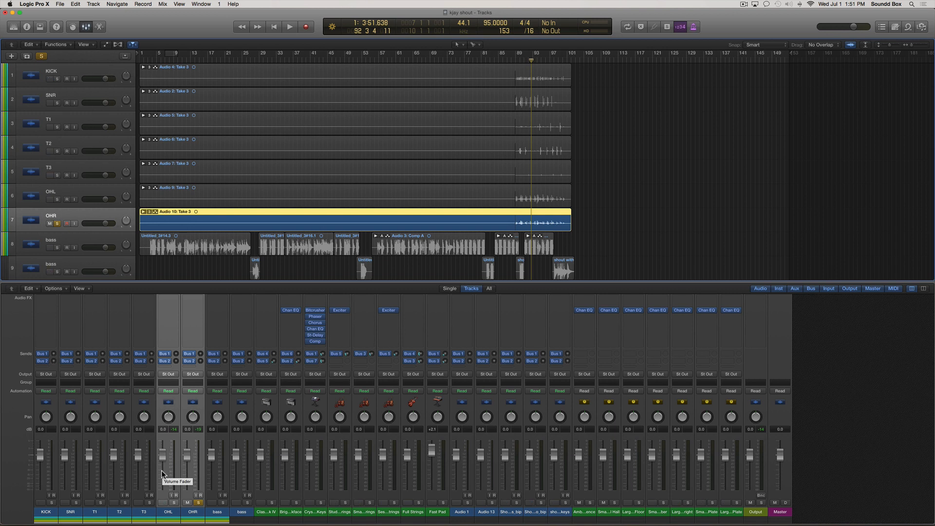
# Step: Assign all the drum channels from KICK through OHR to a new Group 1
pyautogui.click(39, 515)
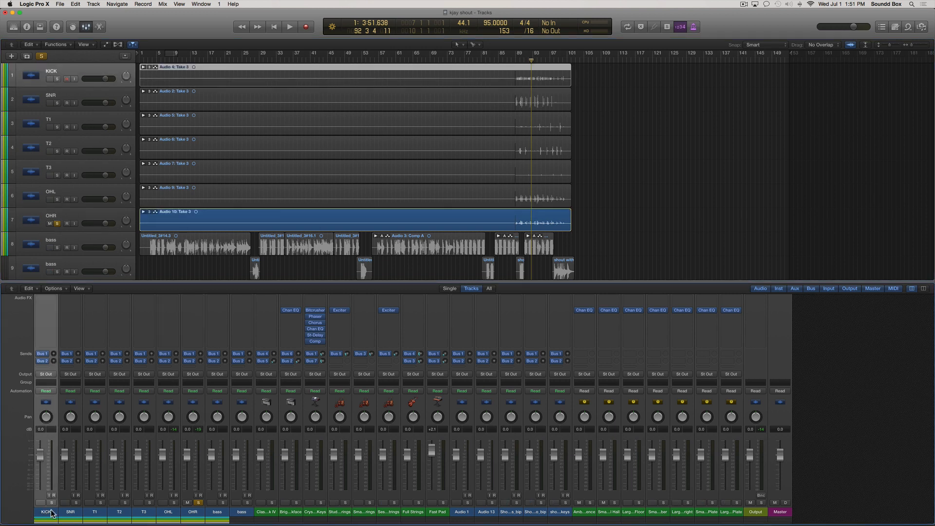
pyautogui.keyDown('shift'); pyautogui.click(204, 513); pyautogui.keyUp('shift')
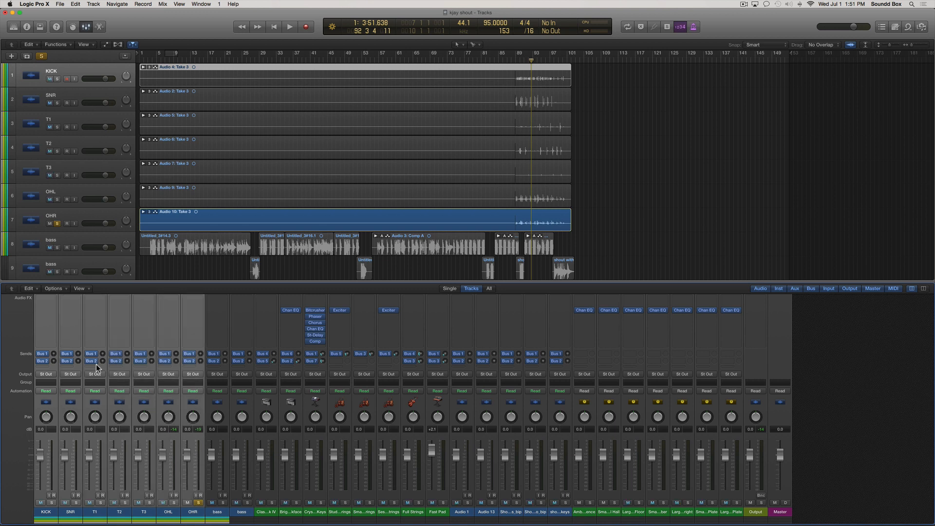
pyautogui.click(45, 383)
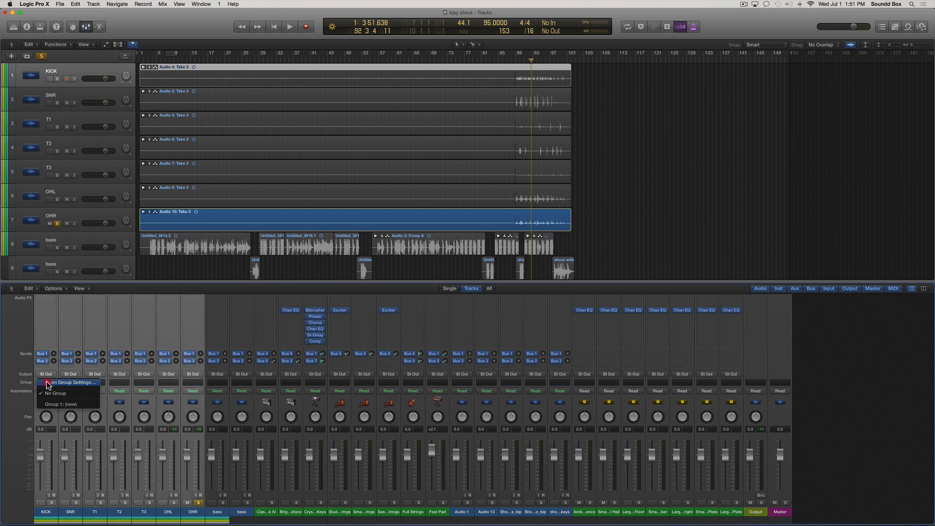
pyautogui.click(55, 404)
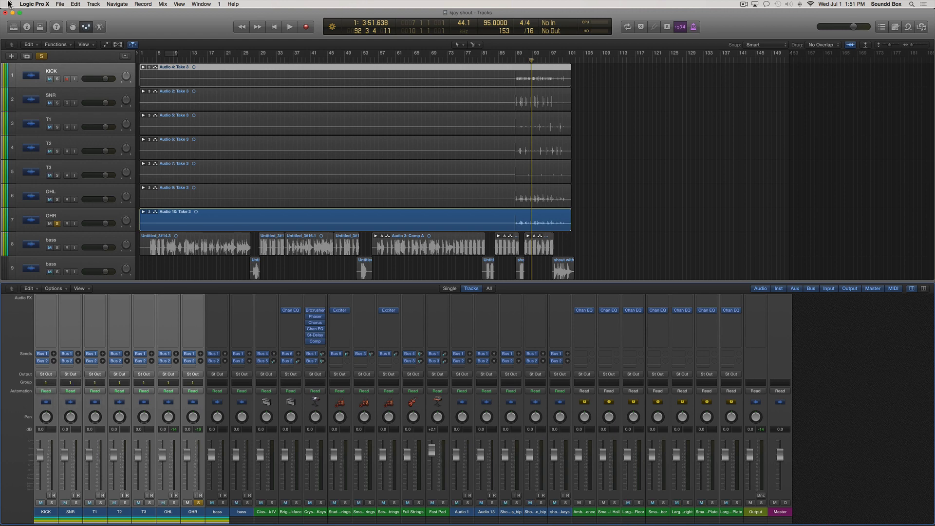
# Step: Name Group 1 DRUMS and turn on Editing (Selection) with Phase-Locked Audio in its settings
pyautogui.press('i')
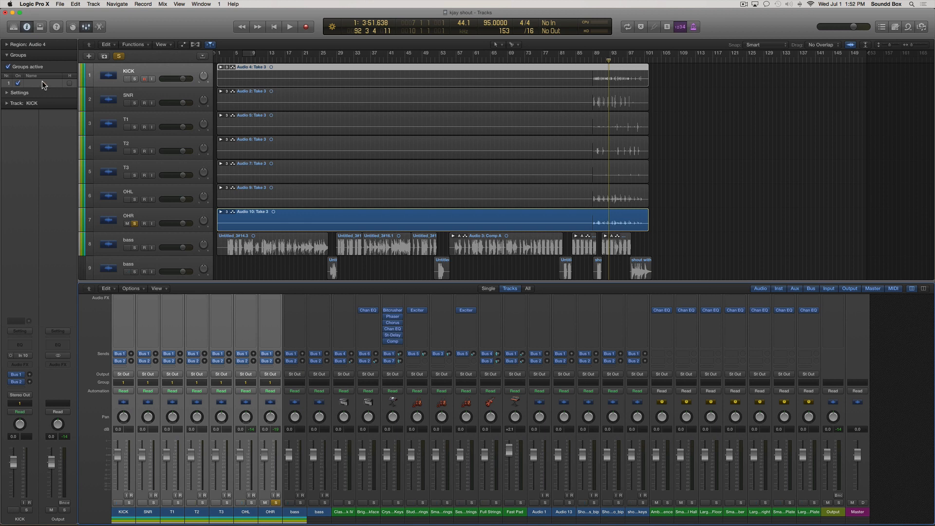
pyautogui.write('DRUMS')
pyautogui.press('Return')
pyautogui.click(6, 92)
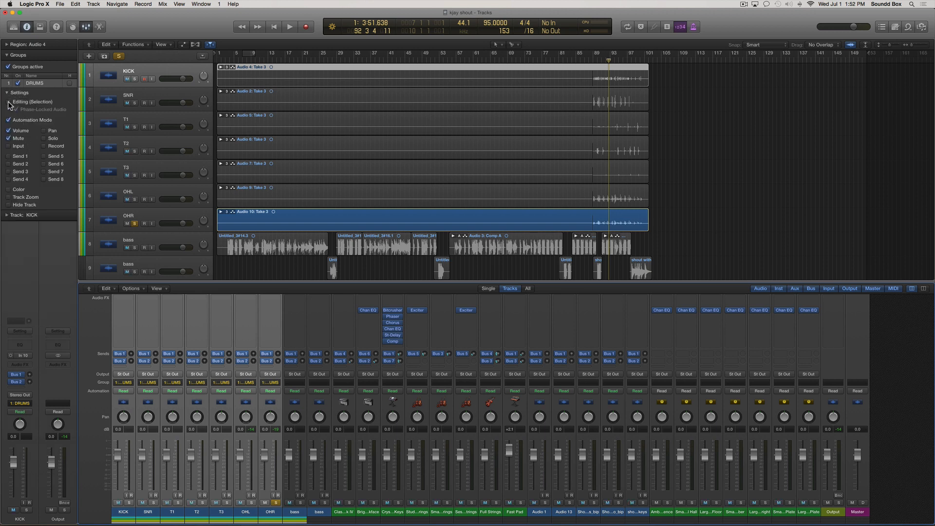
pyautogui.click(8, 101)
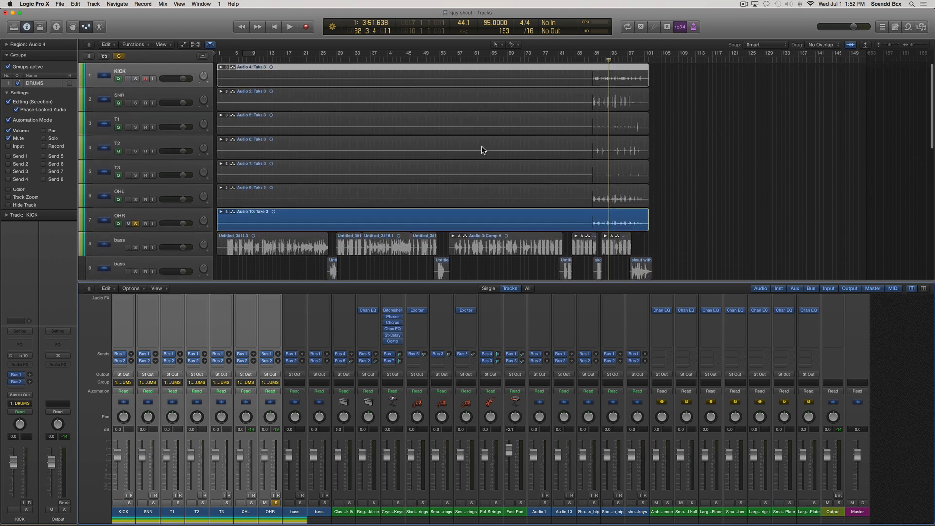
# Step: Solo all the grouped drum tracks, play them from about bar 49, and clear the region selection
pyautogui.click(425, 58)
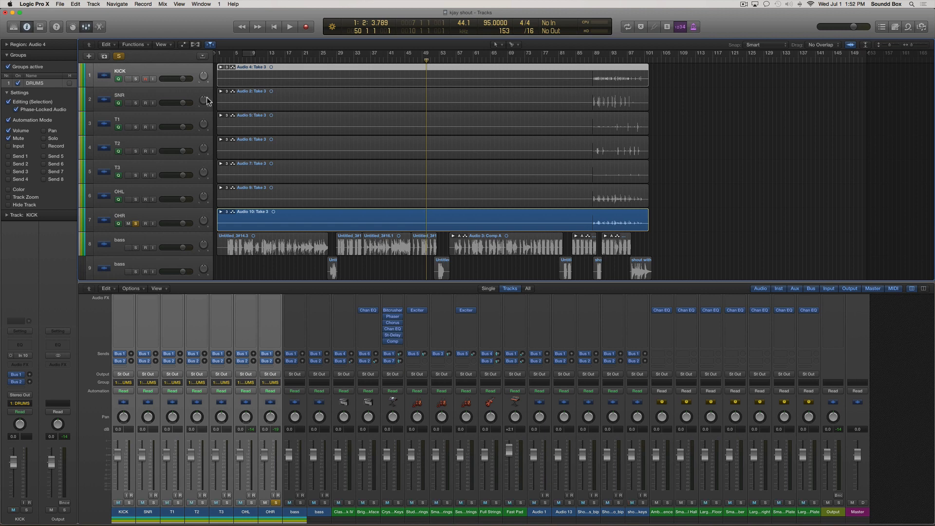
pyautogui.click(129, 502)
pyautogui.press('space')
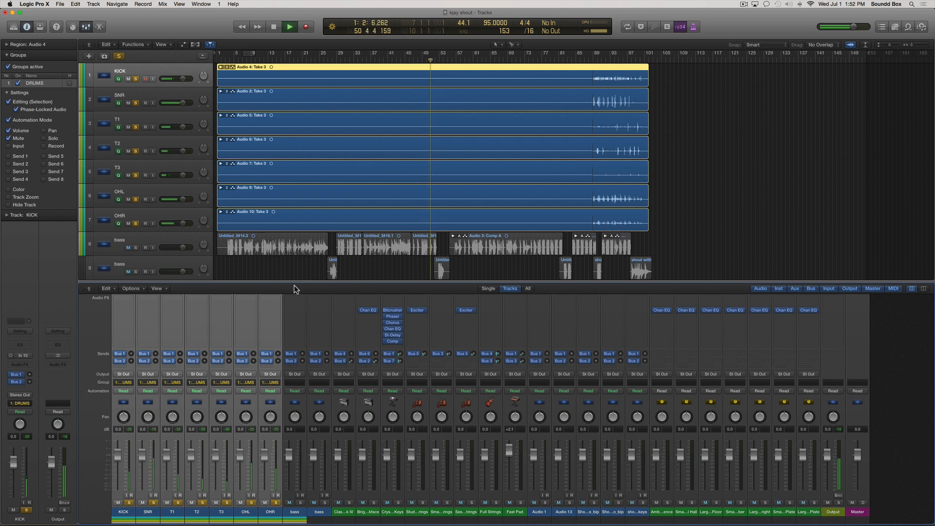
pyautogui.click(684, 87)
pyautogui.press('space')
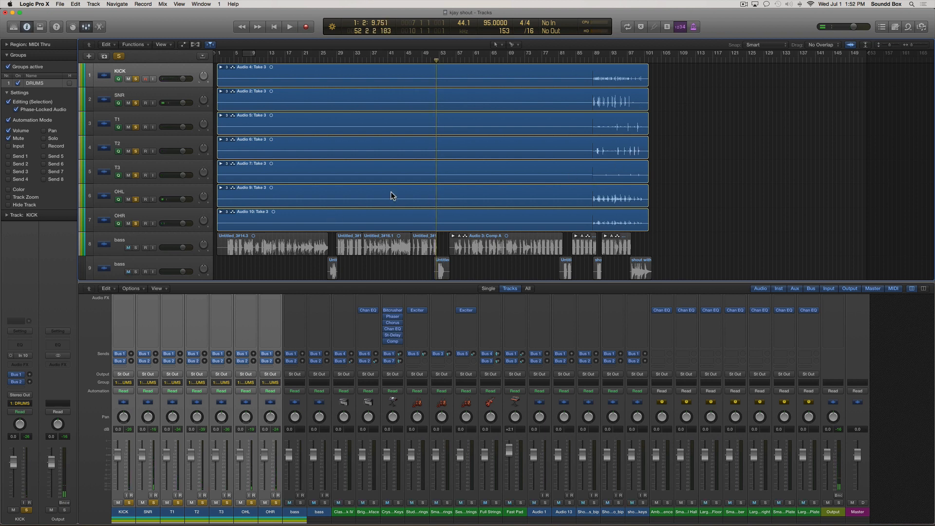
pyautogui.press('space')
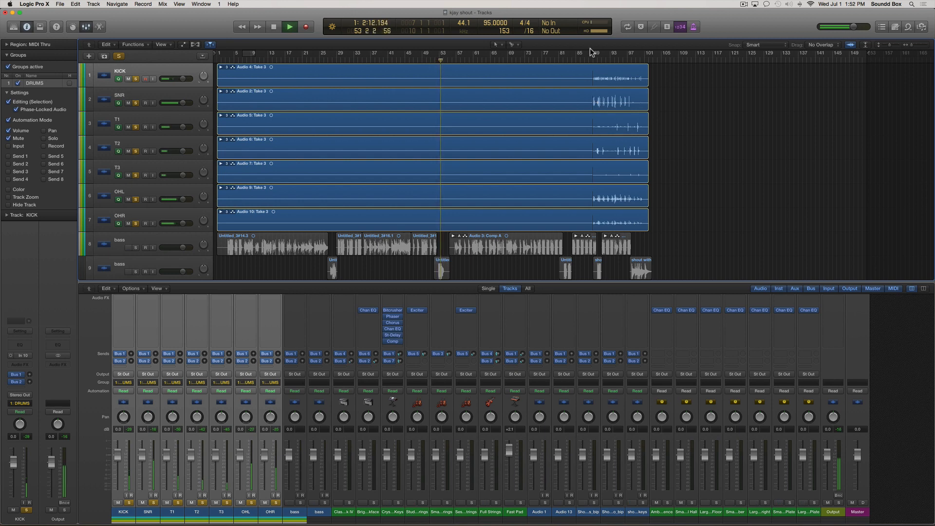
# Step: Expand the KICK track's take folder and review the options of its take list
pyautogui.doubleClick(536, 71)
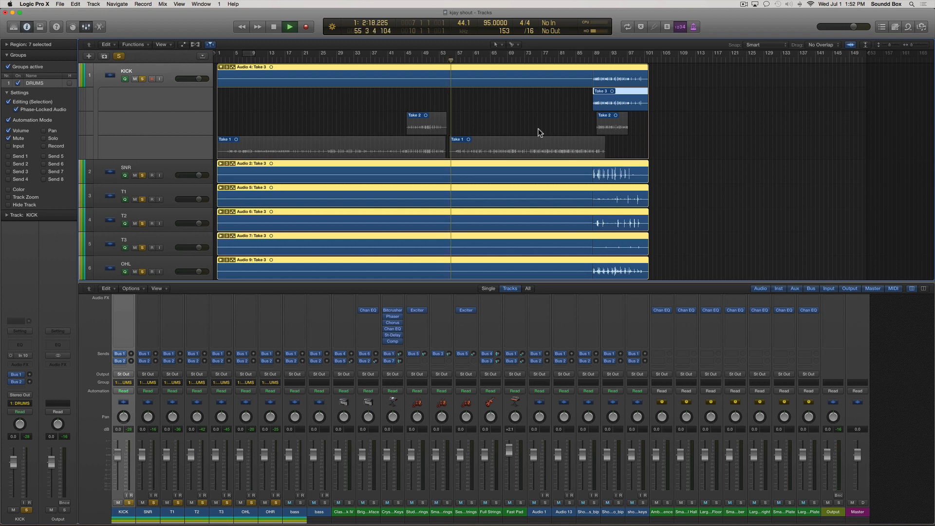
pyautogui.press('space')
pyautogui.click(539, 130)
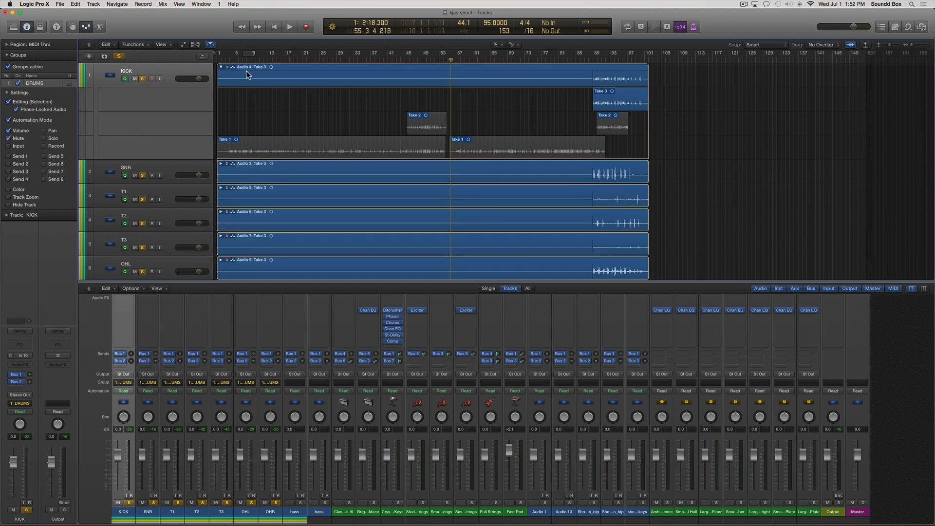
pyautogui.click(227, 67)
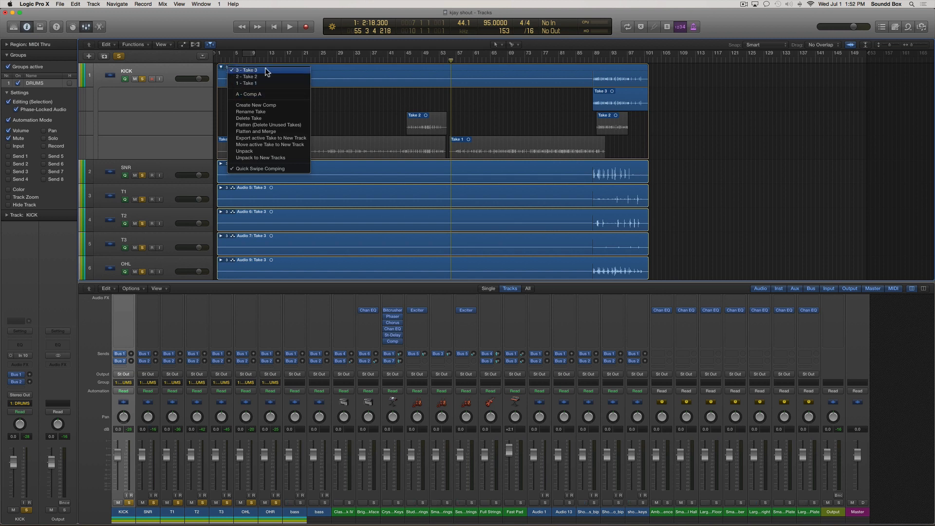
pyautogui.click(381, 98)
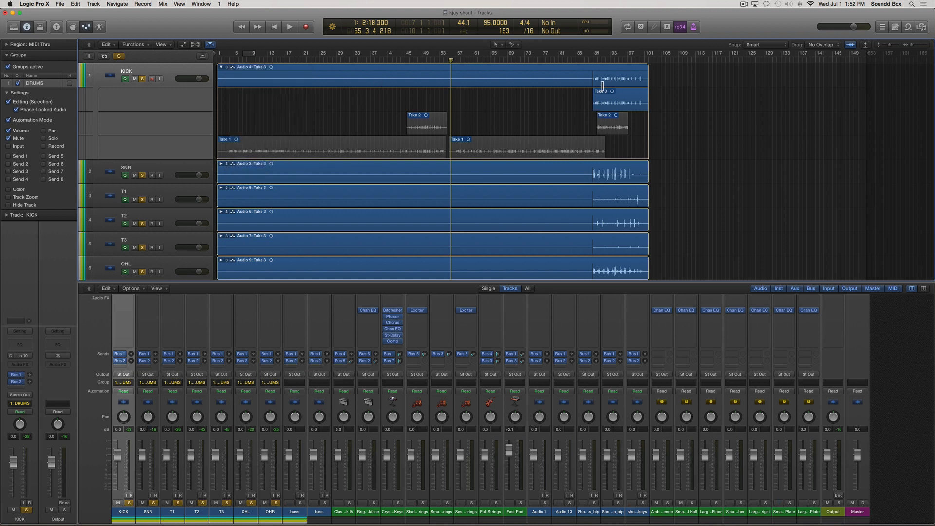
# Step: Expand the SNR track's take folder during drum playback and hide the mixer
pyautogui.press('space')
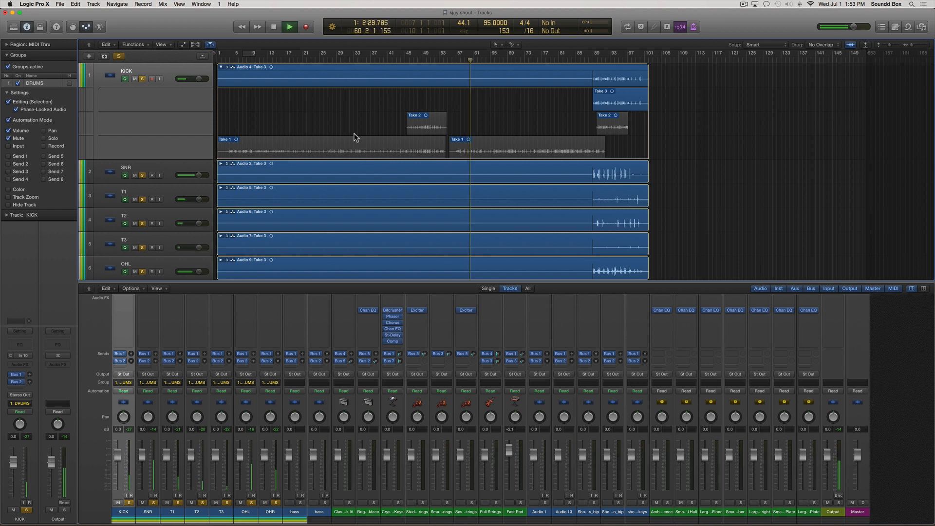
pyautogui.doubleClick(495, 162)
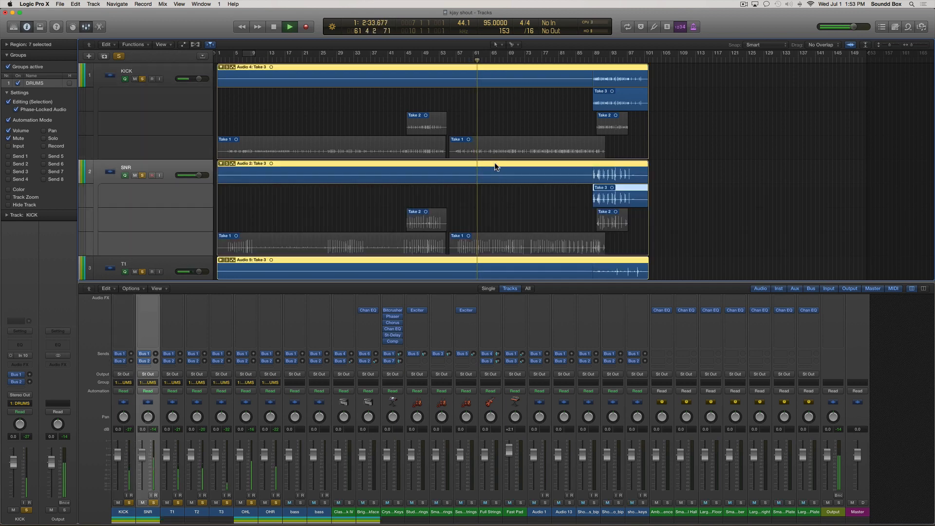
pyautogui.scroll(-1, 509, 210)
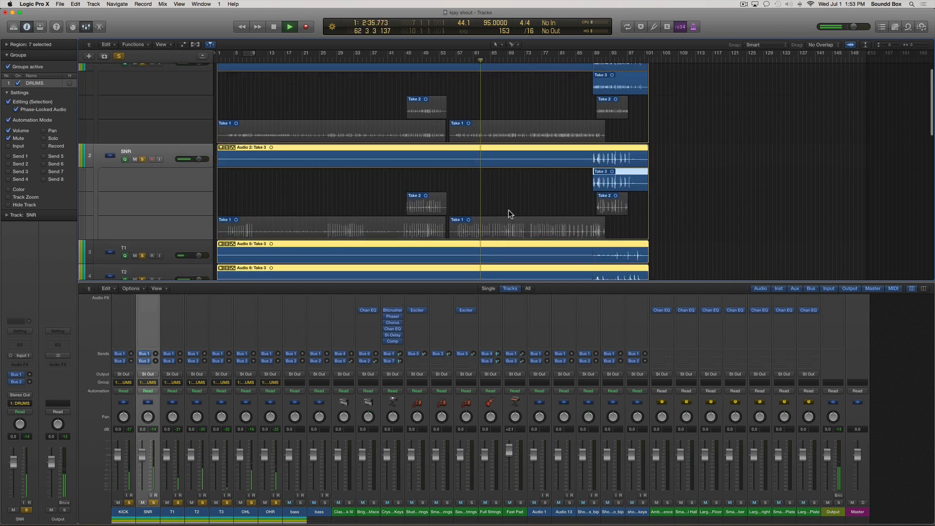
pyautogui.press('x')
pyautogui.scroll(1, 515, 185)
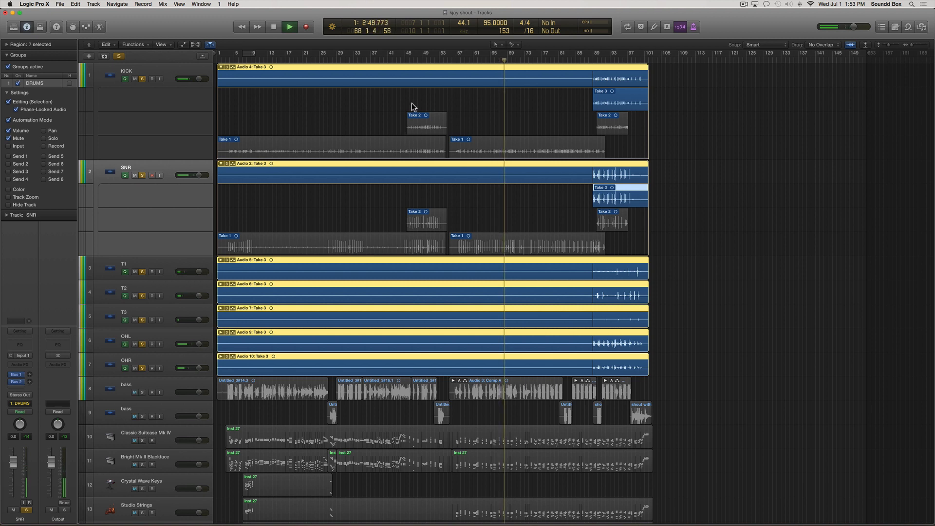
# Step: Play the drums twice from about bar 44 to hear where Take 2 should come in
pyautogui.click(401, 58)
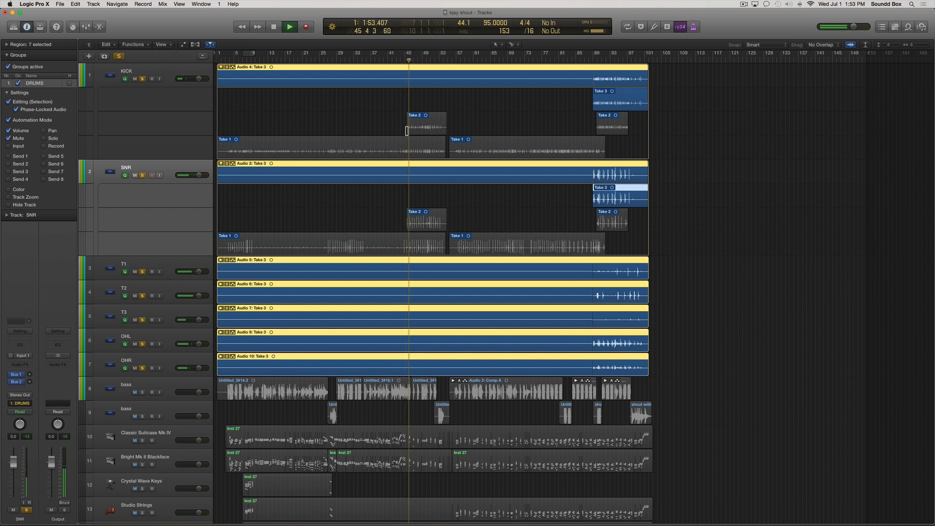
pyautogui.press('space')
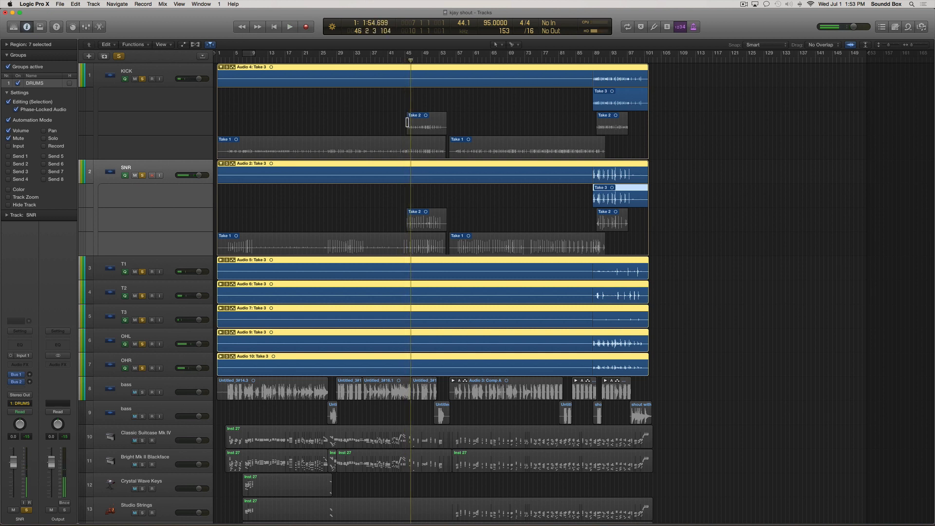
pyautogui.click(400, 59)
pyautogui.press('space')
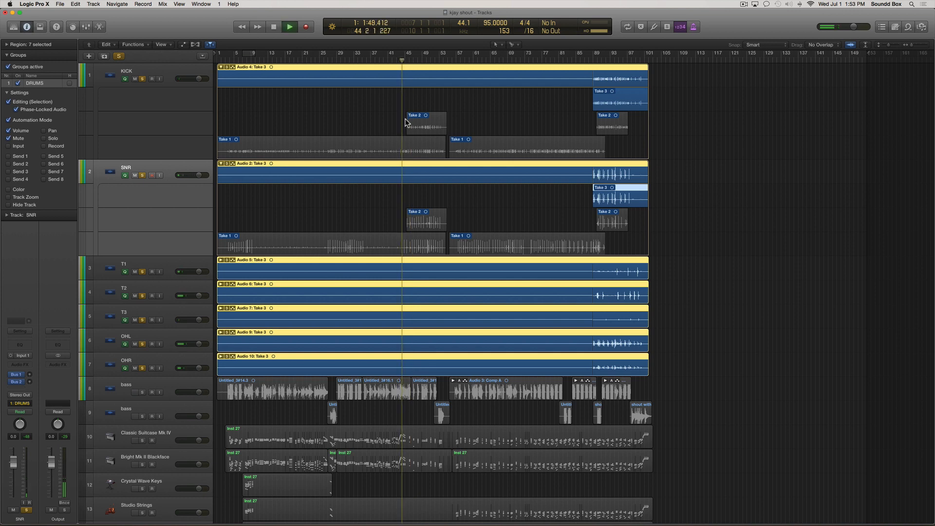
pyautogui.scroll(-1, 404, 121)
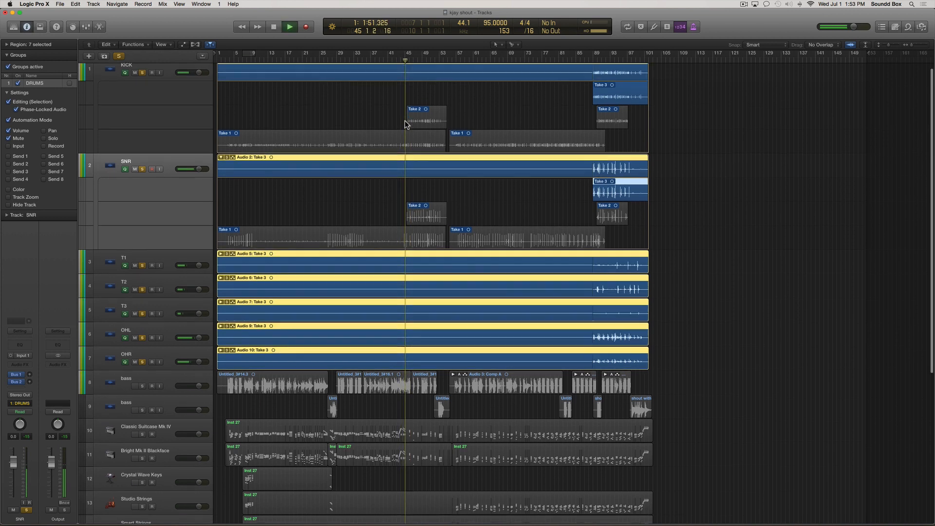
pyautogui.scroll(-2, 404, 120)
pyautogui.press('space')
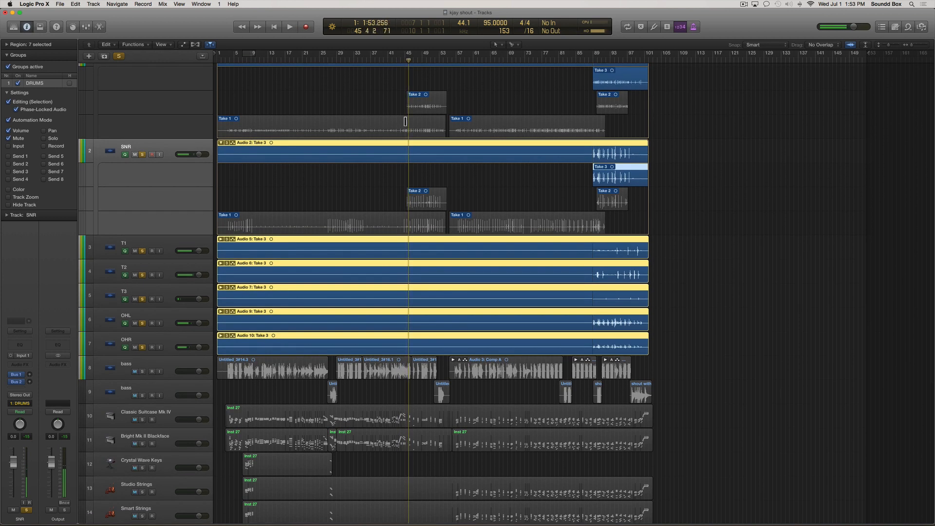
# Step: Comp Take 2 on the KICK track to about bar 54 for the whole drum group, extending its start back to about bar 45.5
pyautogui.scroll(3, 405, 120)
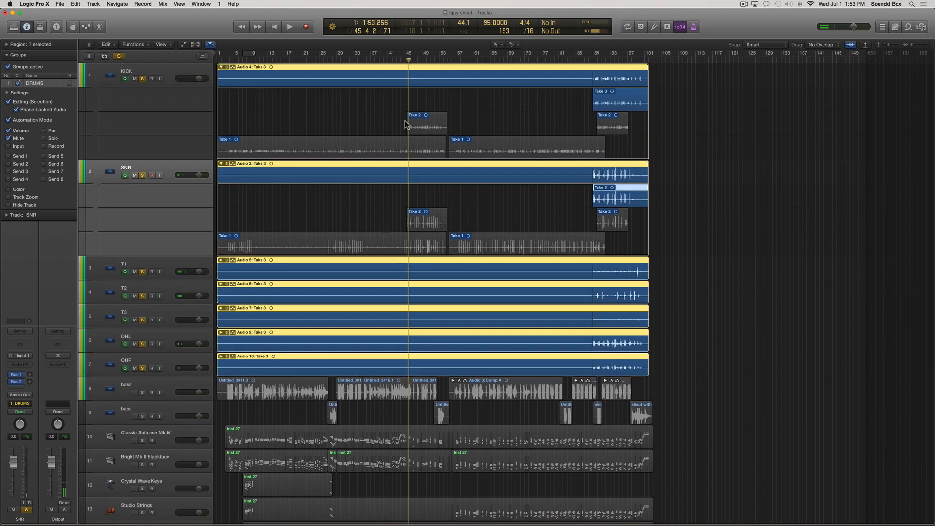
pyautogui.scroll(5, 405, 121)
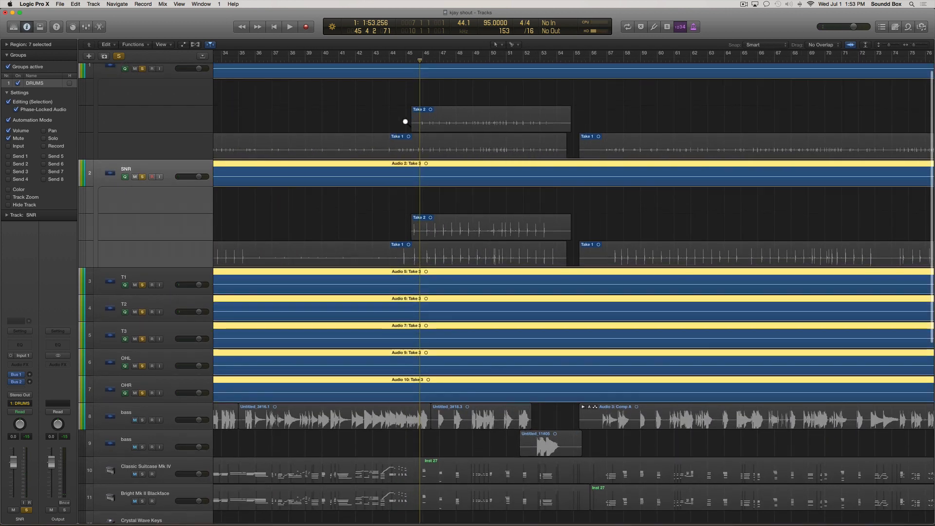
pyautogui.scroll(2, 404, 121)
pyautogui.scroll(3, 404, 120)
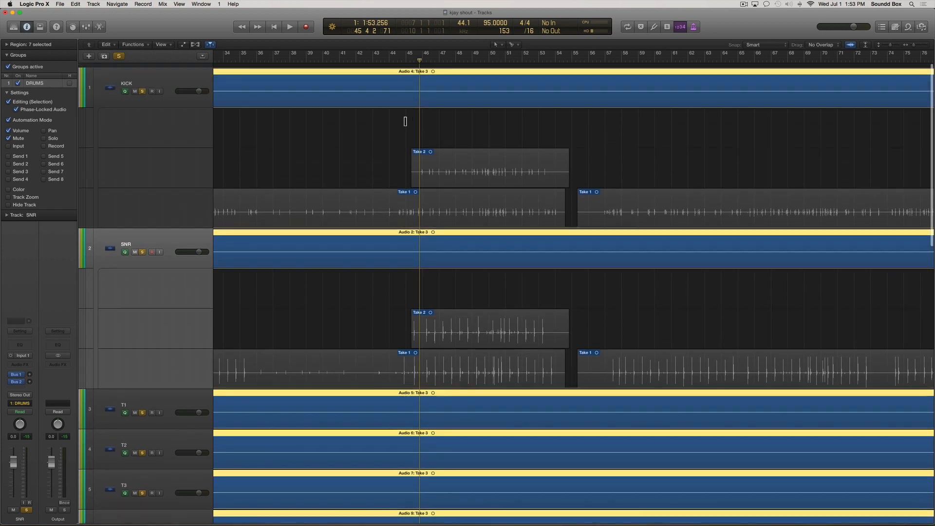
pyautogui.doubleClick(397, 59)
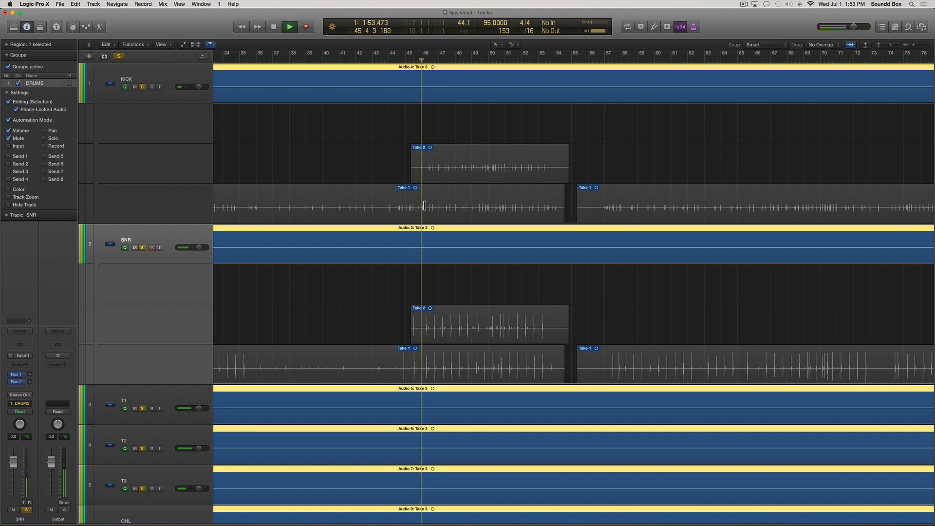
pyautogui.press('space')
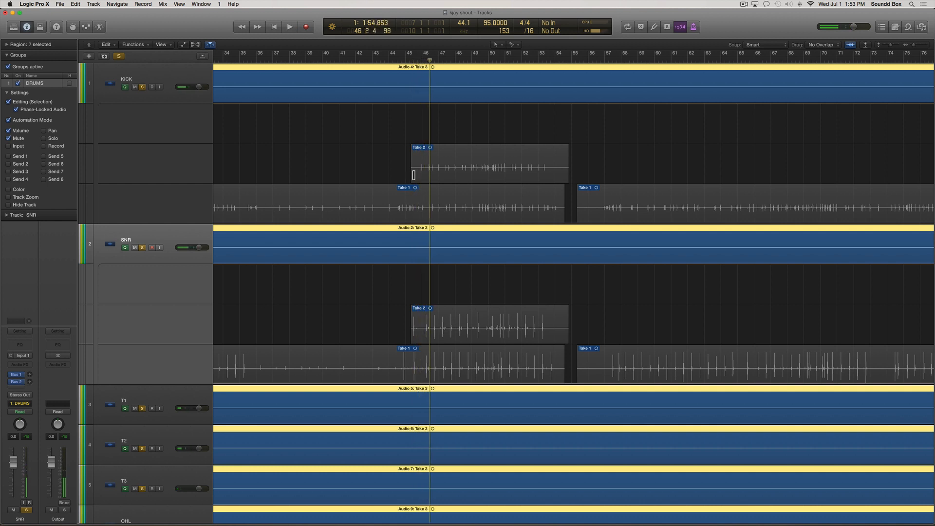
pyautogui.moveTo(411, 173); pyautogui.dragTo(555, 170)
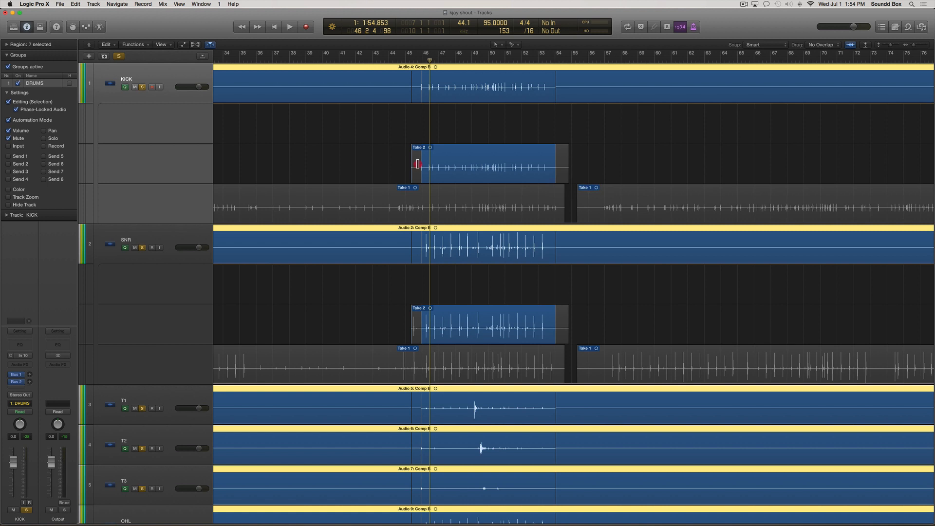
pyautogui.moveTo(418, 163); pyautogui.dragTo(413, 164)
# Step: Play the comped drums from just before bar 45 to check how Take 2 starts
pyautogui.press('space')
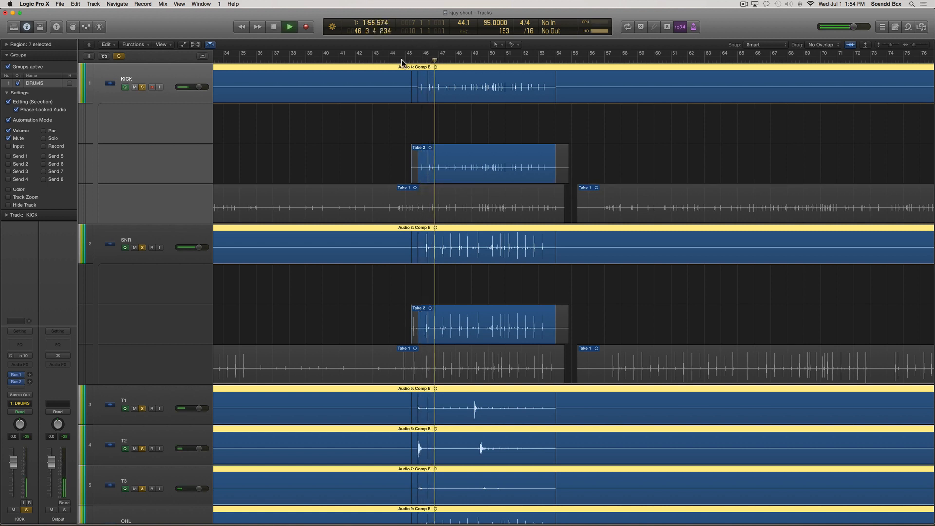
pyautogui.click(401, 60)
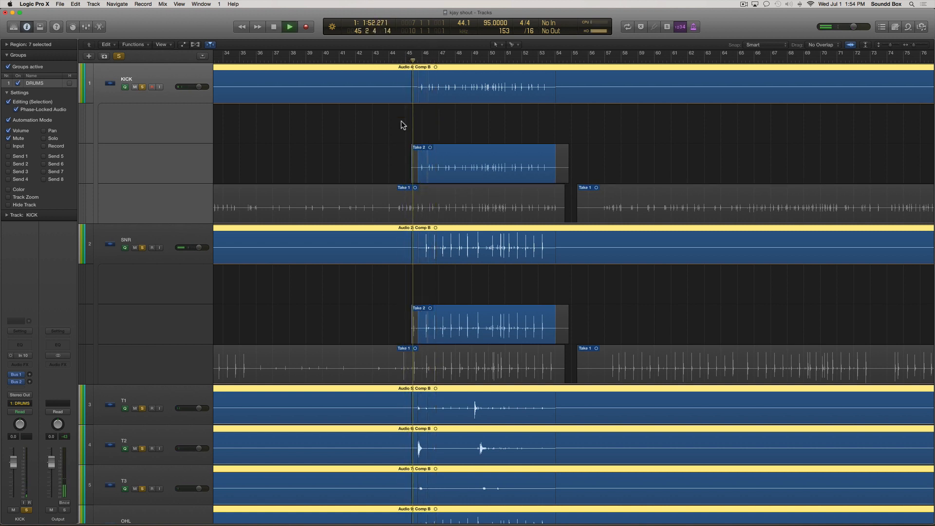
pyautogui.press('space')
# Step: Comp Take 1 on the KICK track from the song's start up to where Take 2 begins at about bar 45.5
pyautogui.hscroll(-10, 411, 164)
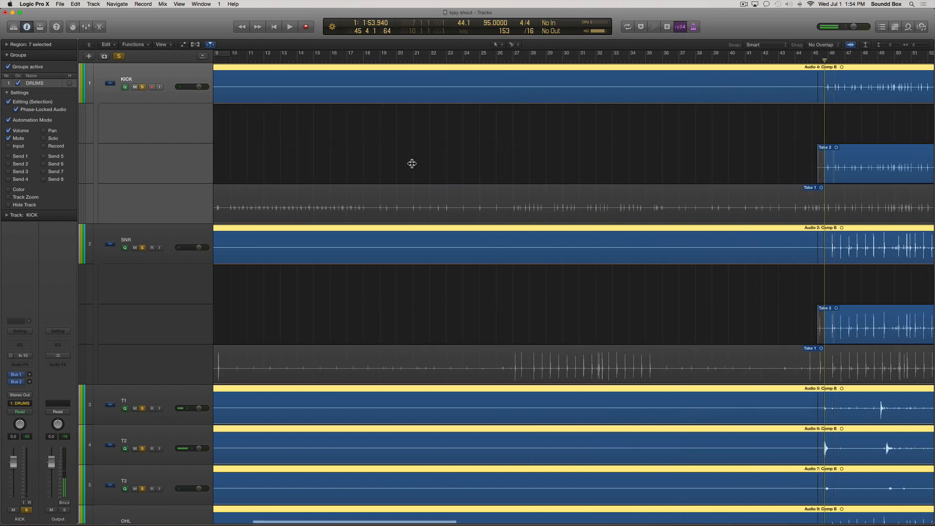
pyautogui.hscroll(-5, 411, 164)
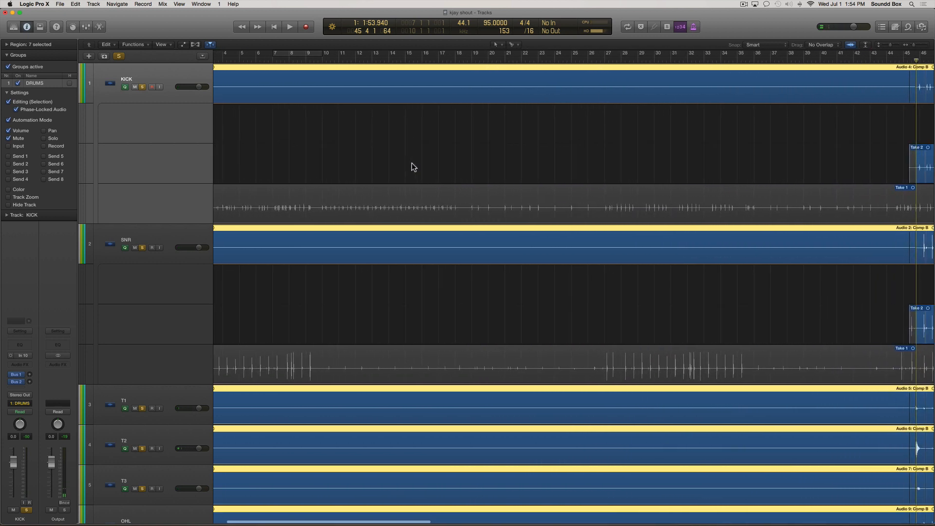
pyautogui.hscroll(-3, 411, 167)
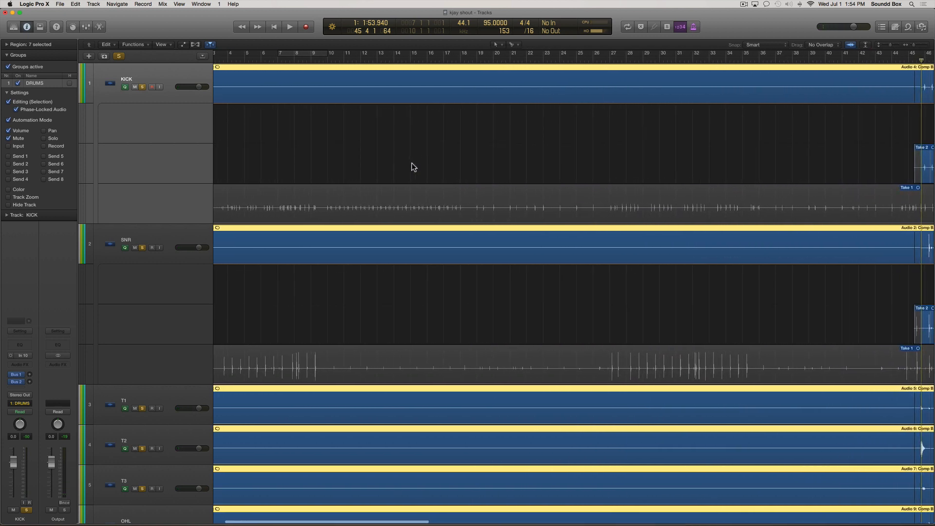
pyautogui.click(491, 154)
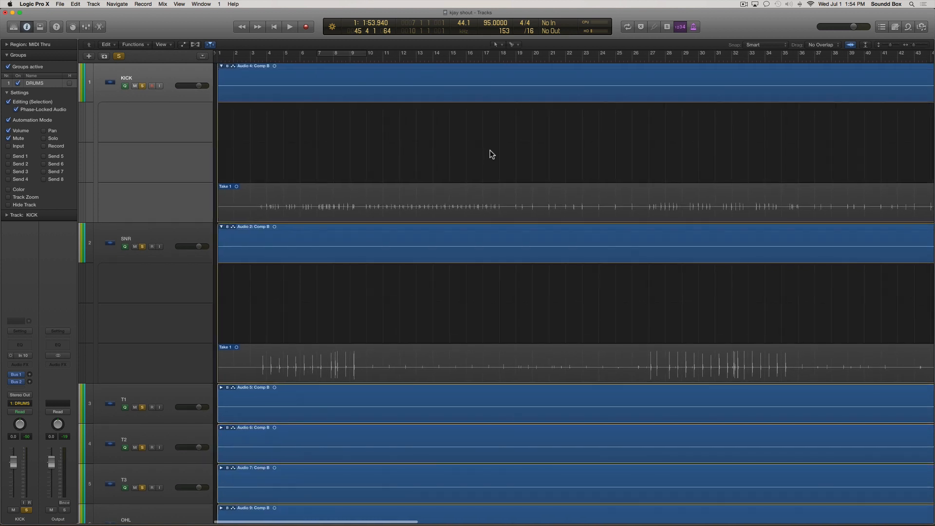
pyautogui.hscroll(3, 491, 154)
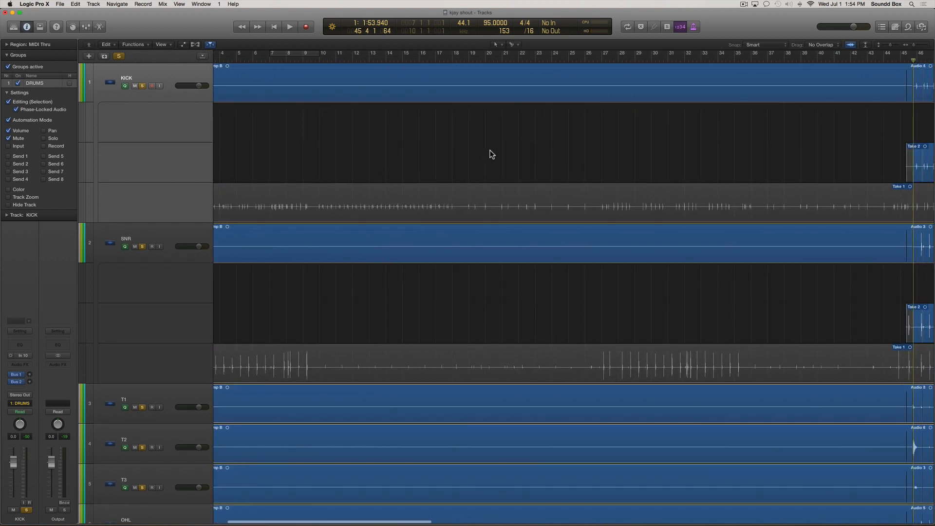
pyautogui.scroll(-5, 491, 154)
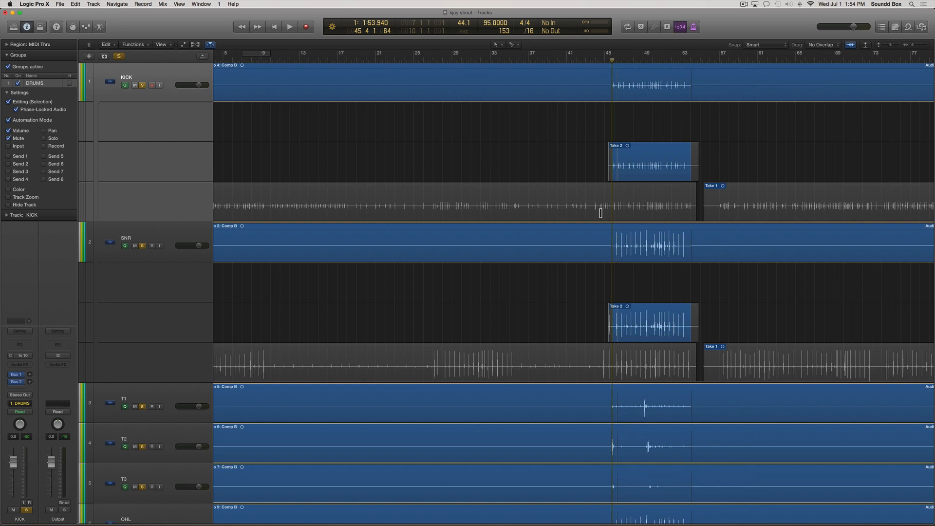
pyautogui.hscroll(-2, 387, 204)
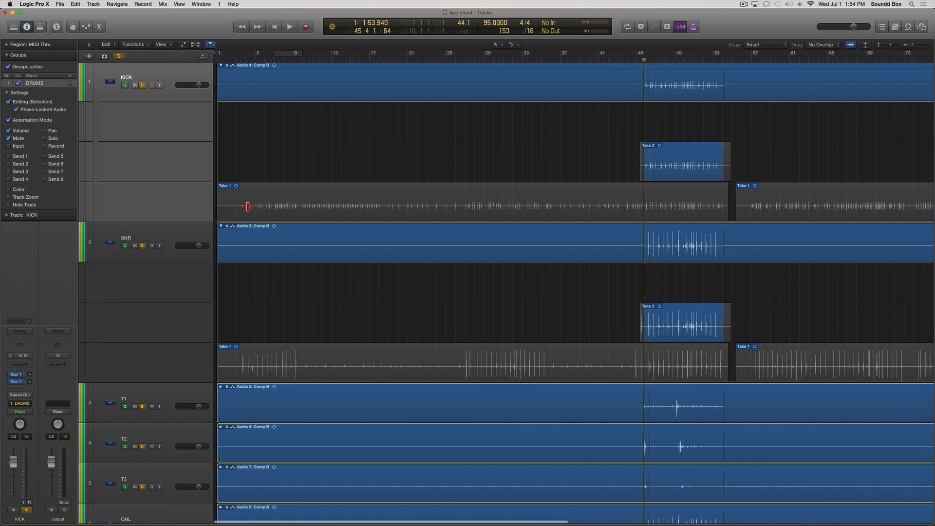
pyautogui.moveTo(247, 206); pyautogui.dragTo(586, 205)
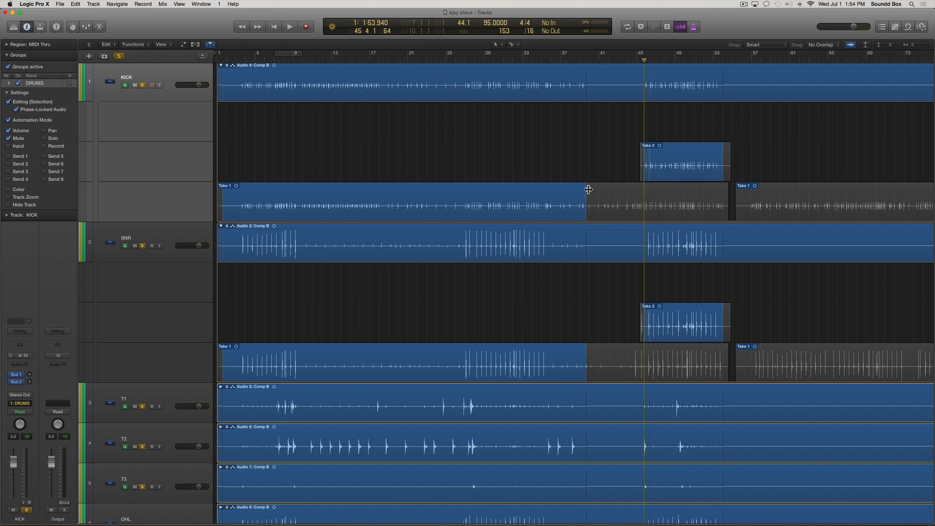
pyautogui.moveTo(591, 190); pyautogui.dragTo(645, 209)
# Step: Play the drums across the Take 1 to Take 2 transition, and from about bar 52 past the end of Take 2
pyautogui.click(627, 58)
pyautogui.press('space')
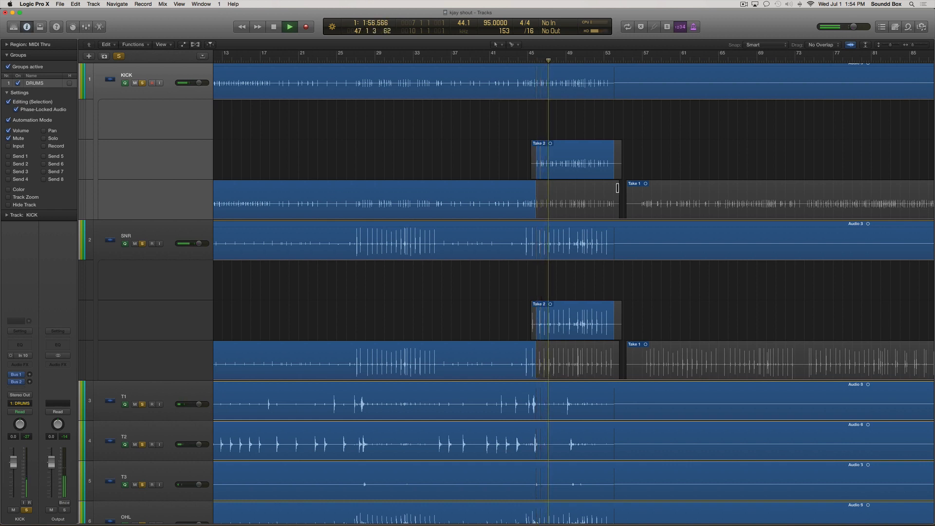
pyautogui.press('space')
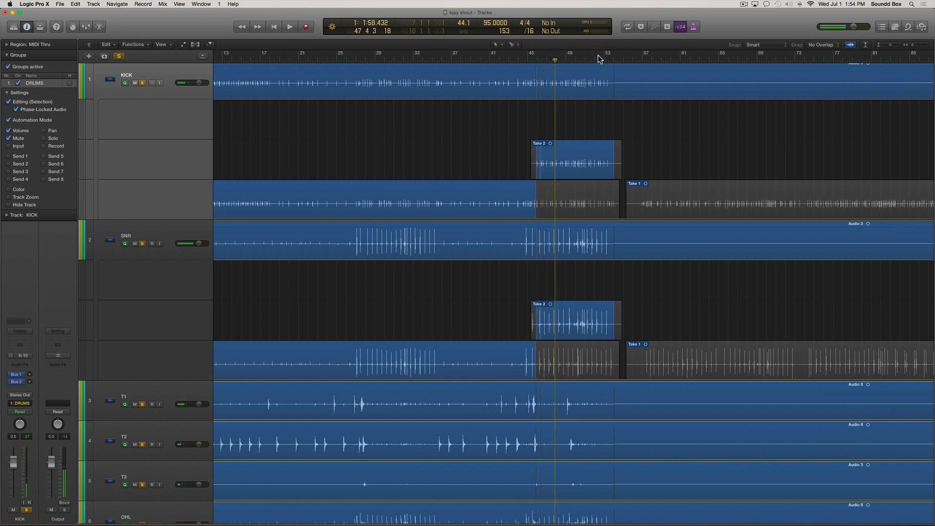
pyautogui.click(598, 58)
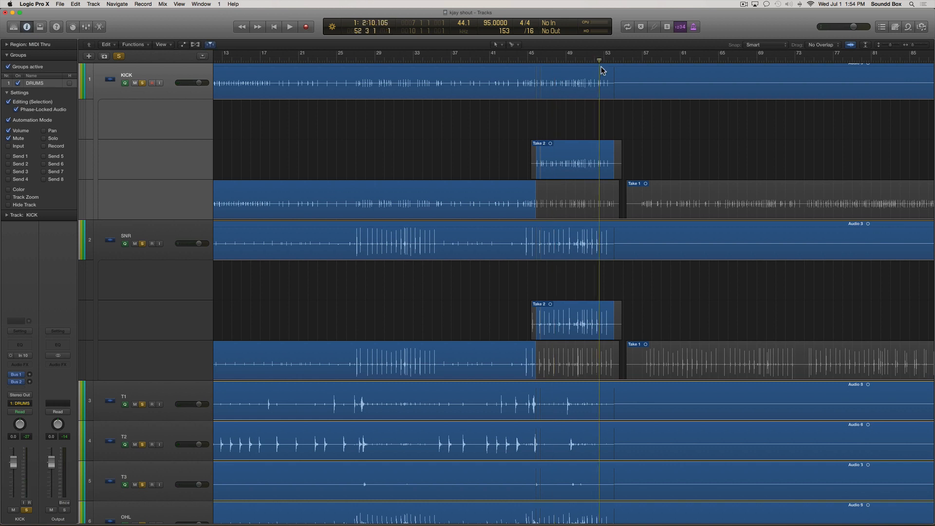
pyautogui.press('space')
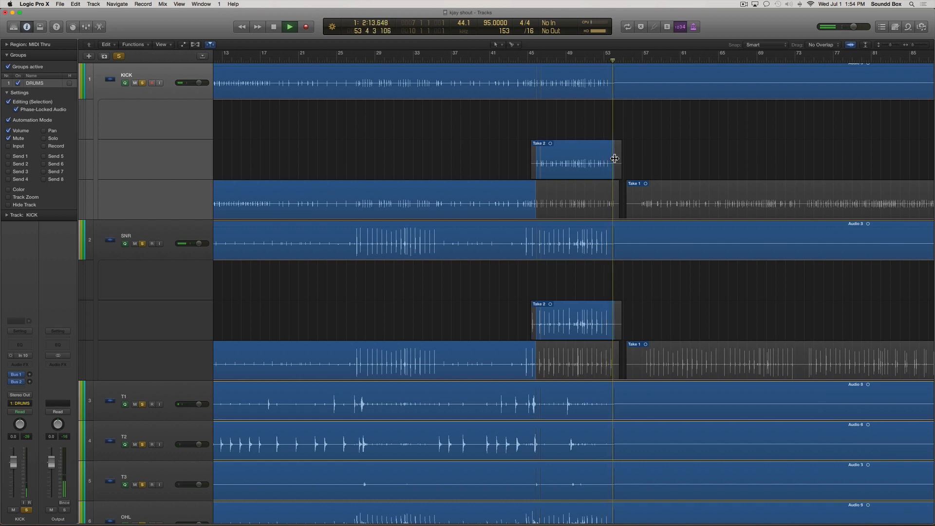
pyautogui.press('space')
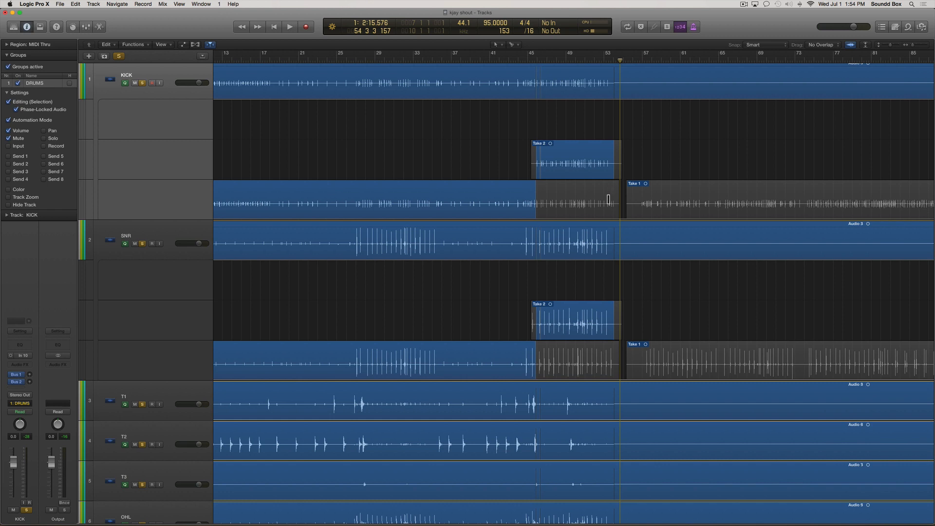
# Step: Try filling the short stretch after Take 2 with the end of Take 1, and play it from bar 53
pyautogui.moveTo(611, 199); pyautogui.dragTo(624, 207)
pyautogui.hscroll(5, 616, 147)
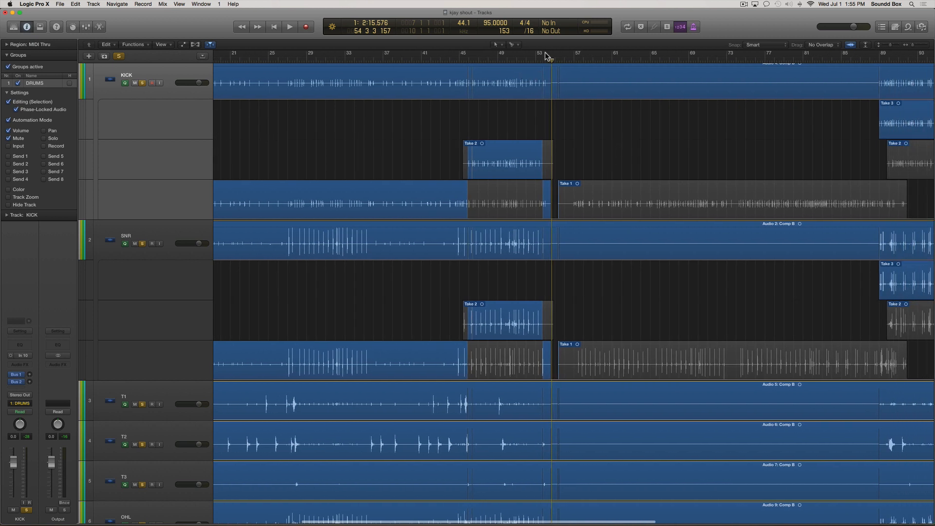
pyautogui.click(539, 59)
pyautogui.press('space')
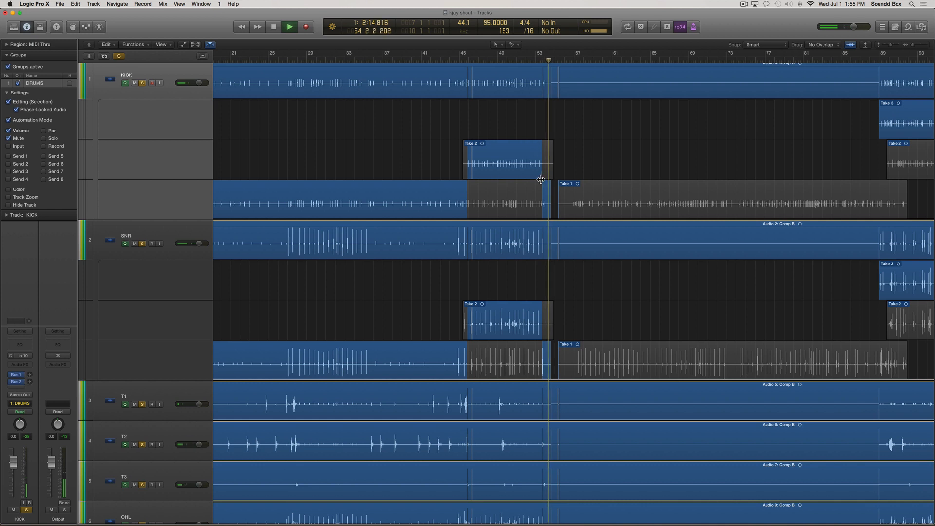
pyautogui.press('space')
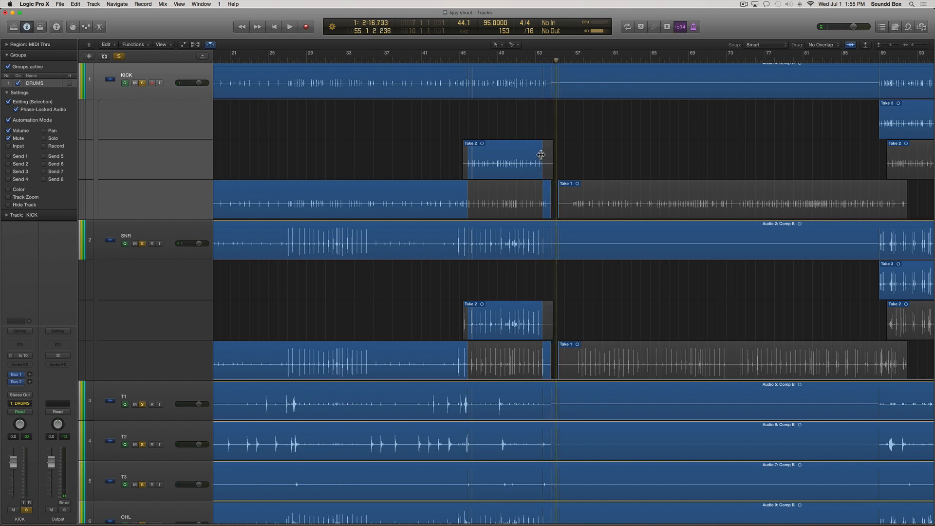
# Step: Extend the Take 2 selection on the KICK track to the take's end at about bar 54.5 and play it from bar 53
pyautogui.moveTo(540, 155); pyautogui.dragTo(555, 160)
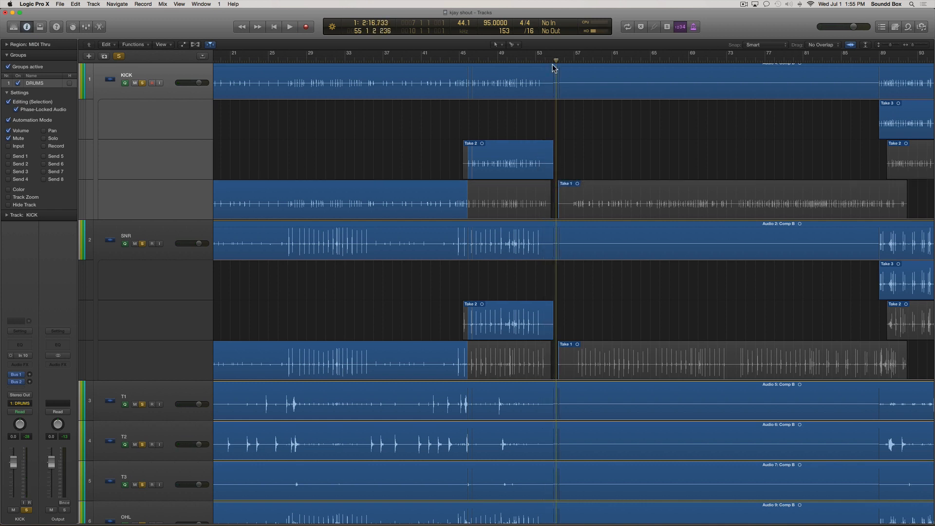
pyautogui.click(539, 62)
pyautogui.press('space')
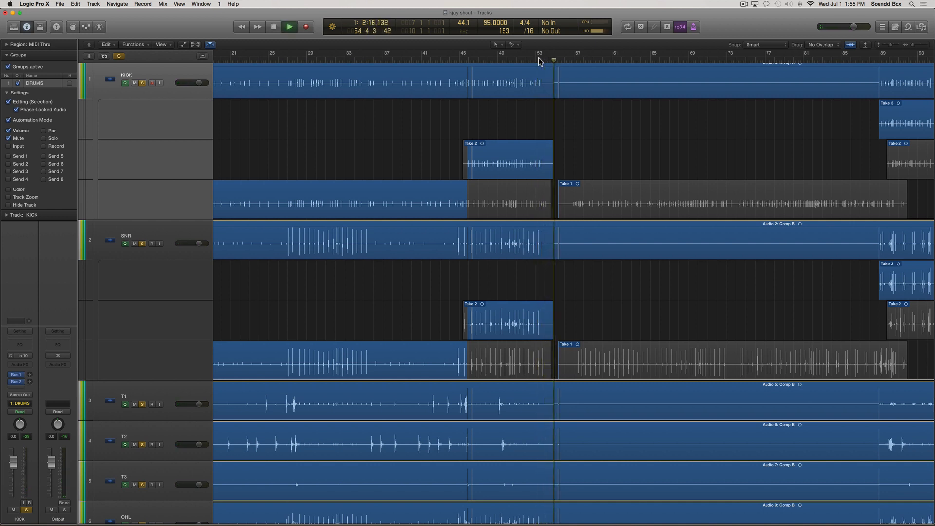
pyautogui.press('space')
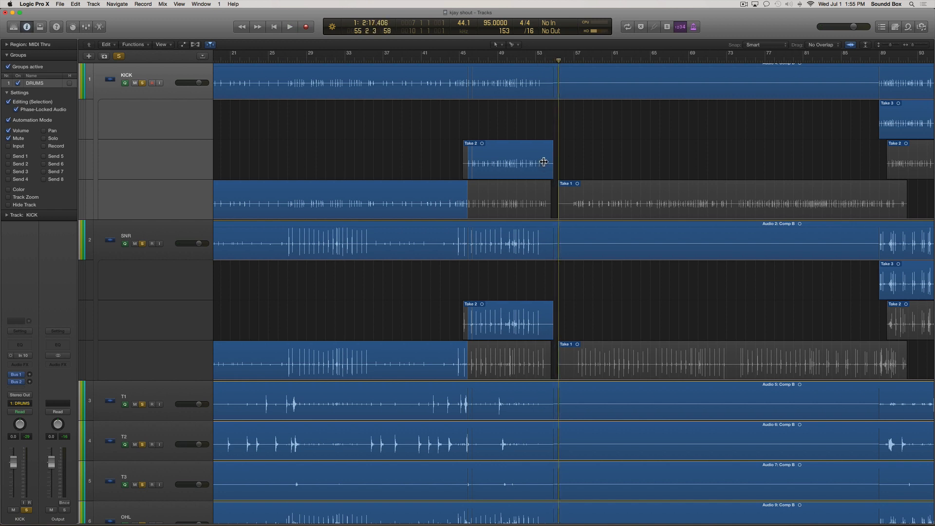
# Step: Comp the second Take 1 section on the KICK track from about bar 55 to bar 89, up to Take 3
pyautogui.hscroll(10, 543, 162)
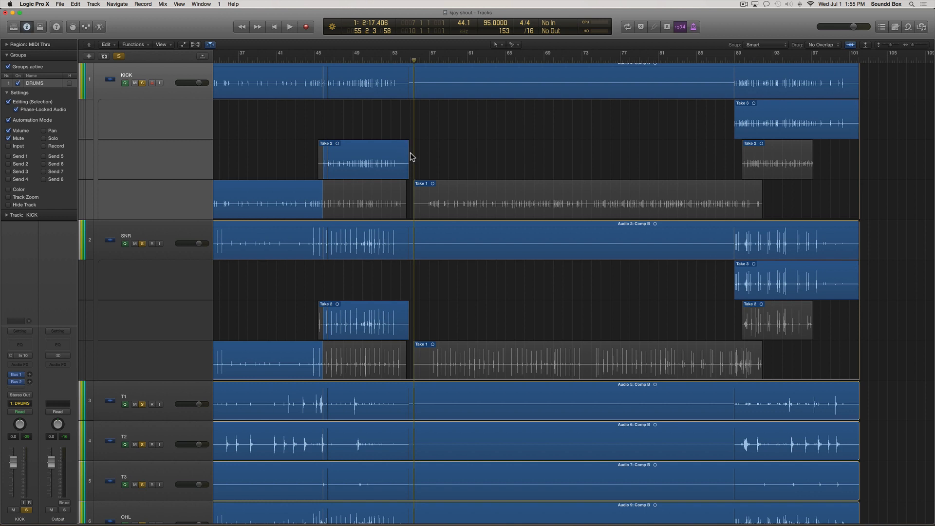
pyautogui.hscroll(2, 410, 157)
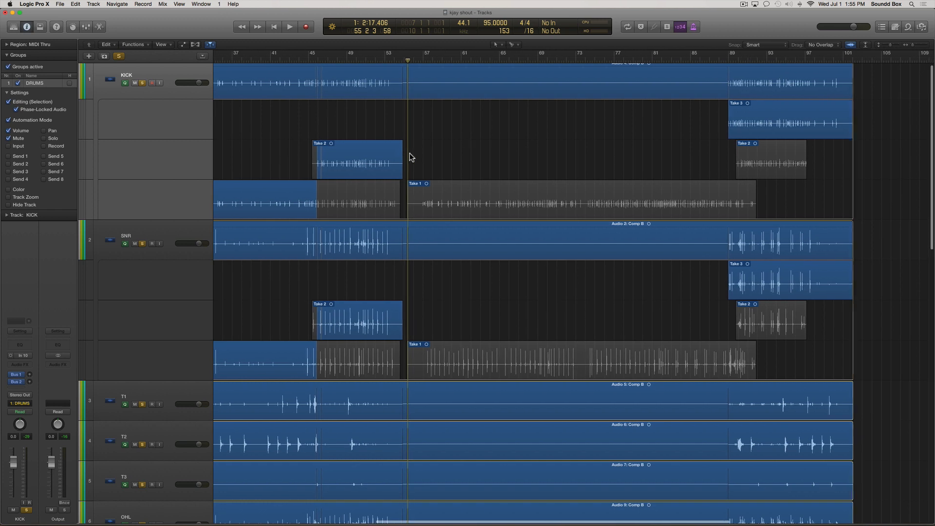
pyautogui.hscroll(10, 409, 157)
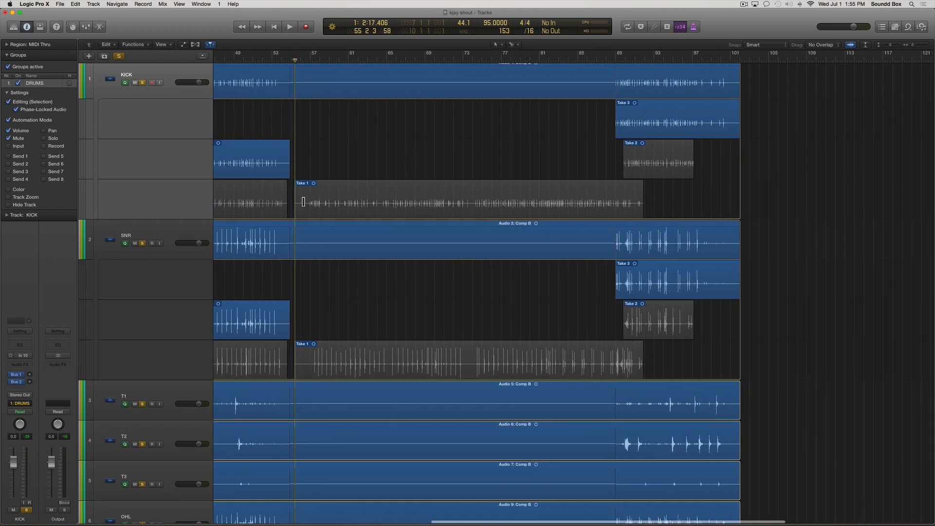
pyautogui.moveTo(297, 201); pyautogui.dragTo(619, 207)
# Step: Play the drums from about bar 88 to hear the transition from Take 1 into Take 3
pyautogui.click(609, 57)
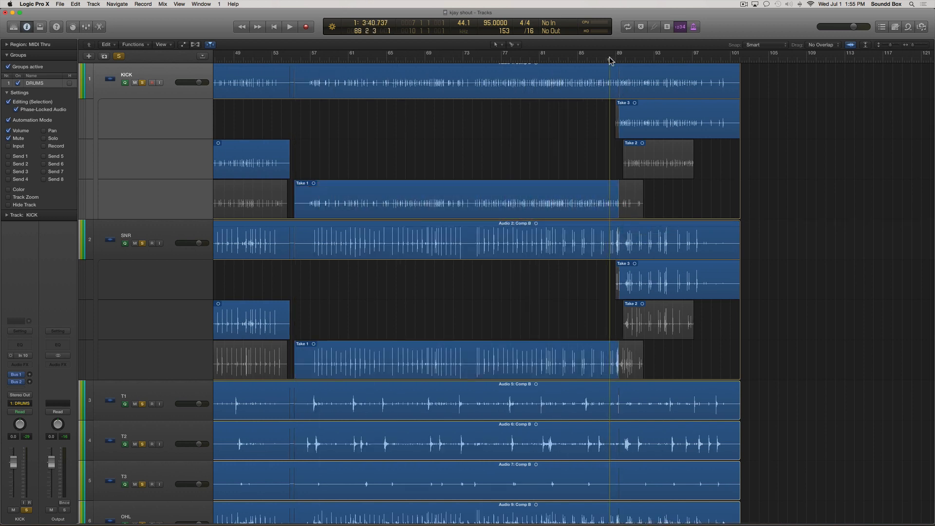
pyautogui.press('space')
pyautogui.hscroll(5, 596, 100)
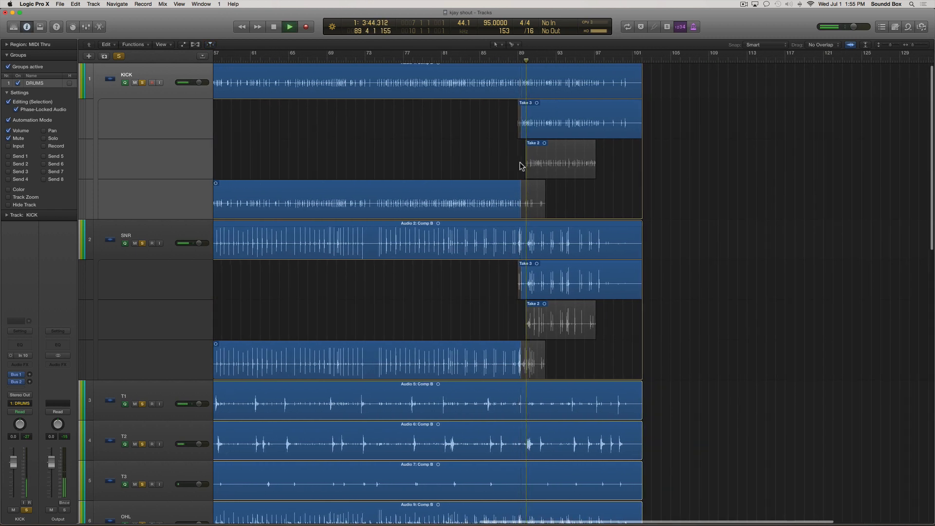
pyautogui.hscroll(4, 519, 176)
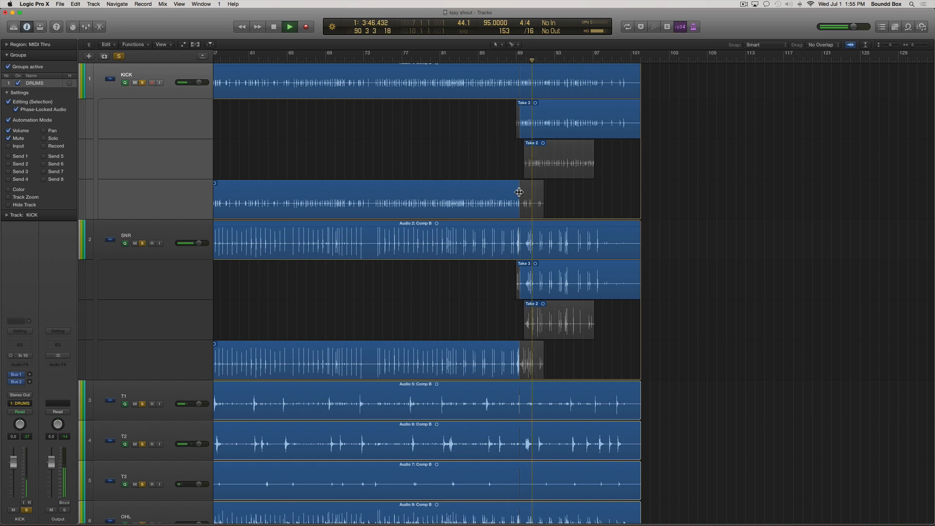
pyautogui.press('space')
# Step: Try the Take 1 to Take 3 edit point just after beat 3 of bar 90 and play across it
pyautogui.moveTo(519, 192); pyautogui.dragTo(534, 215)
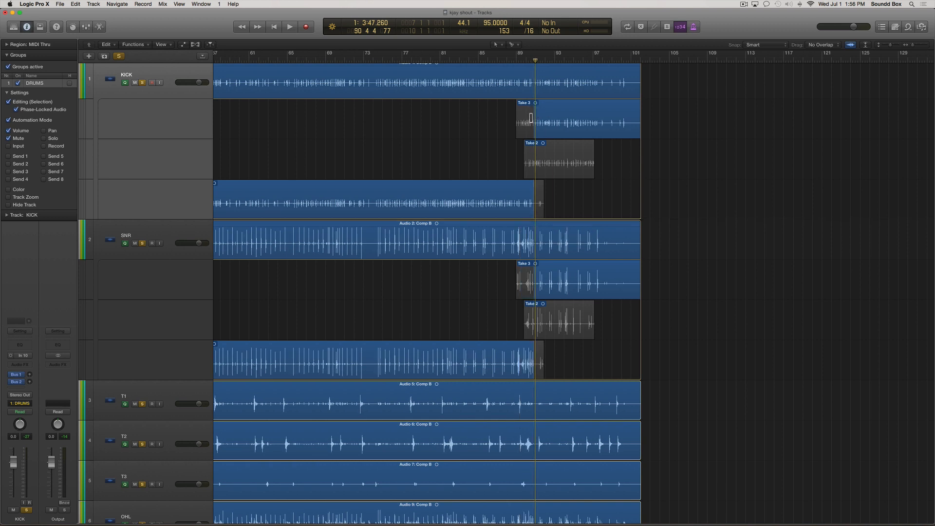
pyautogui.scroll(-4, 531, 117)
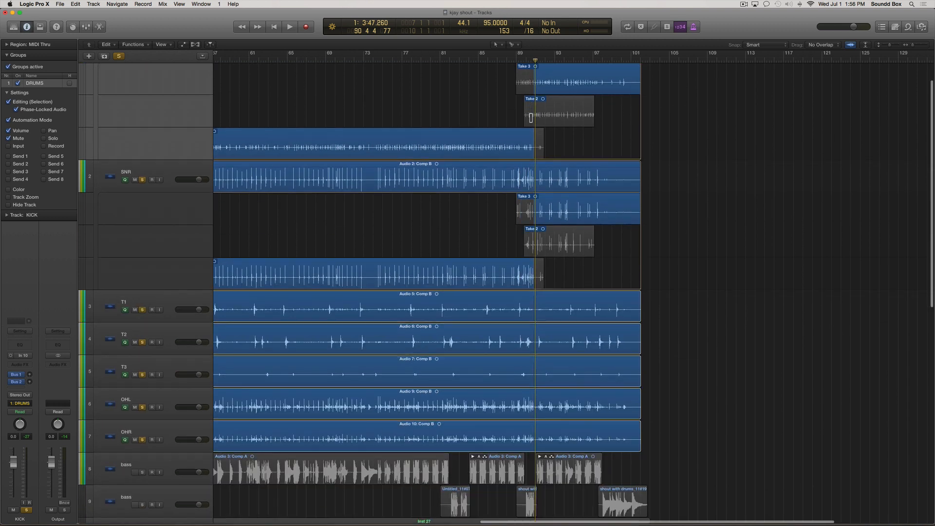
pyautogui.press('z')
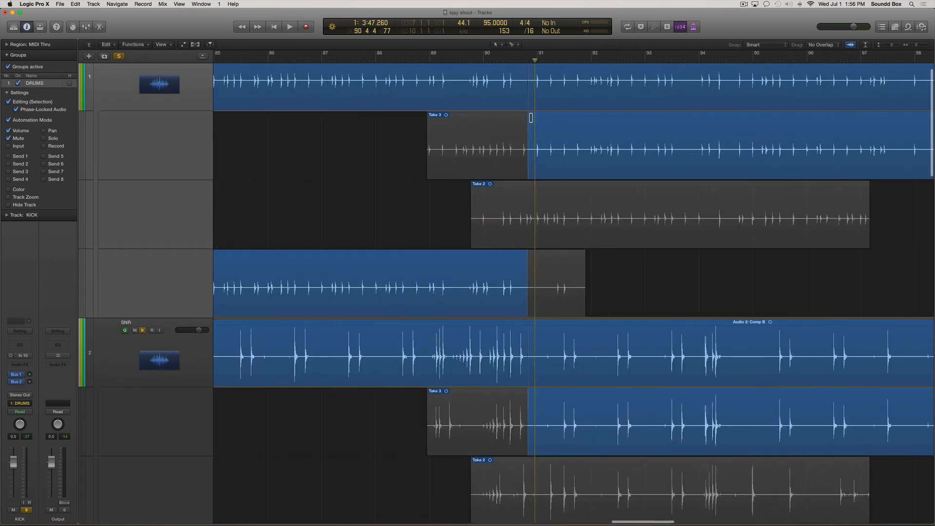
pyautogui.press('super+Right')
pyautogui.press('super+Right')
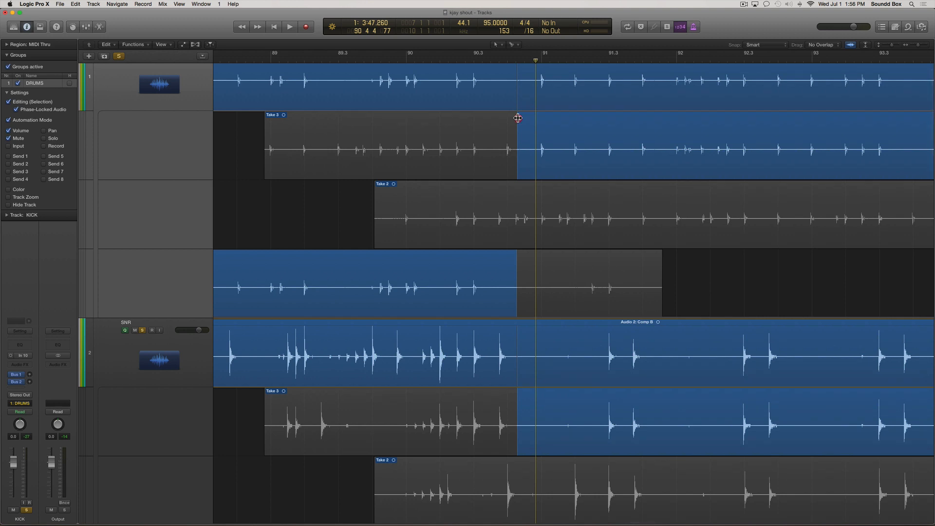
pyautogui.moveTo(518, 118); pyautogui.dragTo(493, 119)
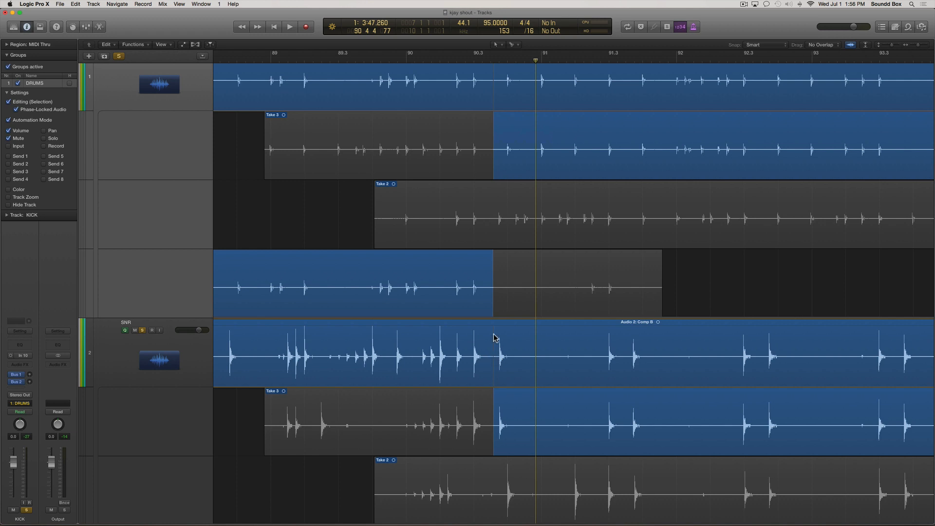
pyautogui.doubleClick(445, 62)
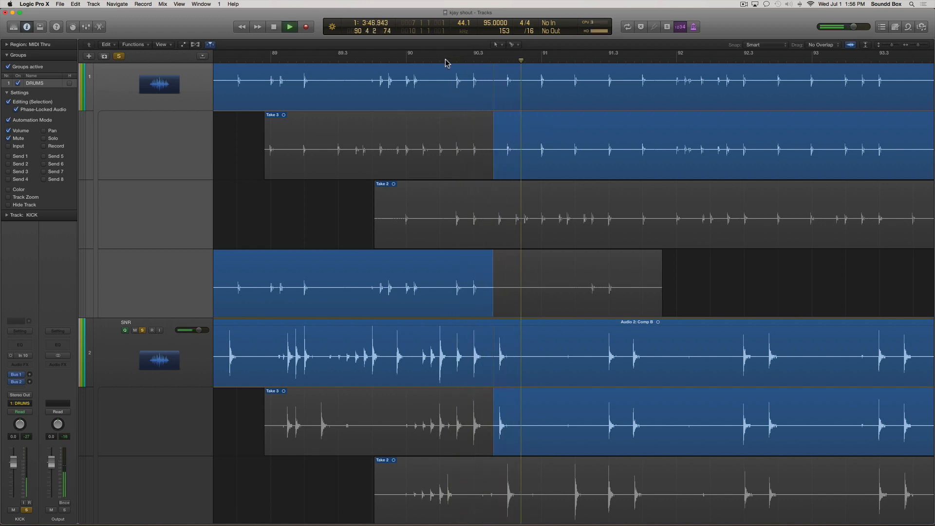
pyautogui.press('space')
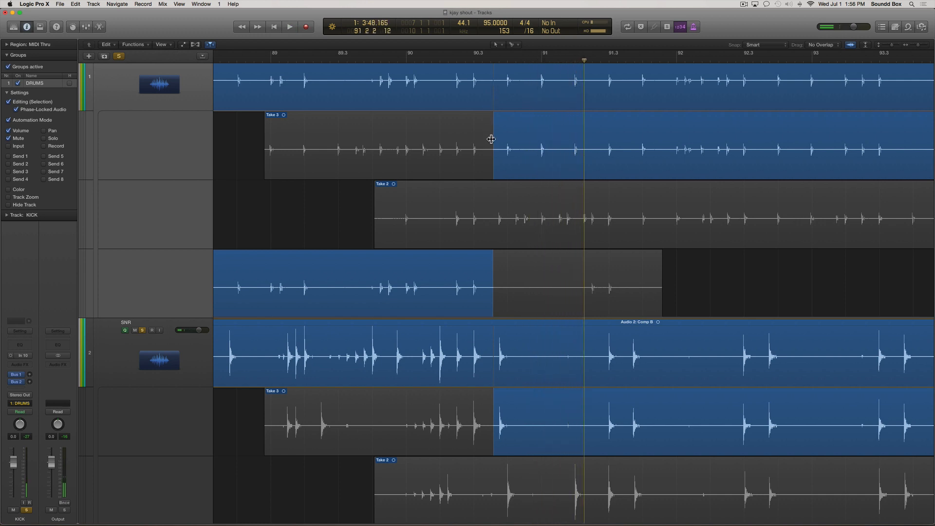
# Step: Move the Take 1 to Take 3 edit point earlier to between beats 1 and 2 of bar 90, auditioning a point just before beat 3 on the way
pyautogui.moveTo(492, 139); pyautogui.dragTo(467, 141)
pyautogui.doubleClick(444, 62)
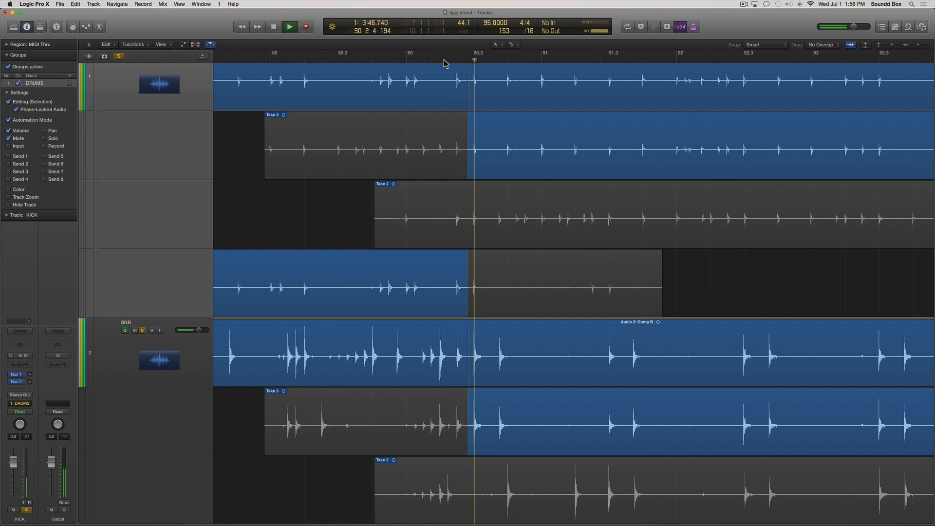
pyautogui.press('space')
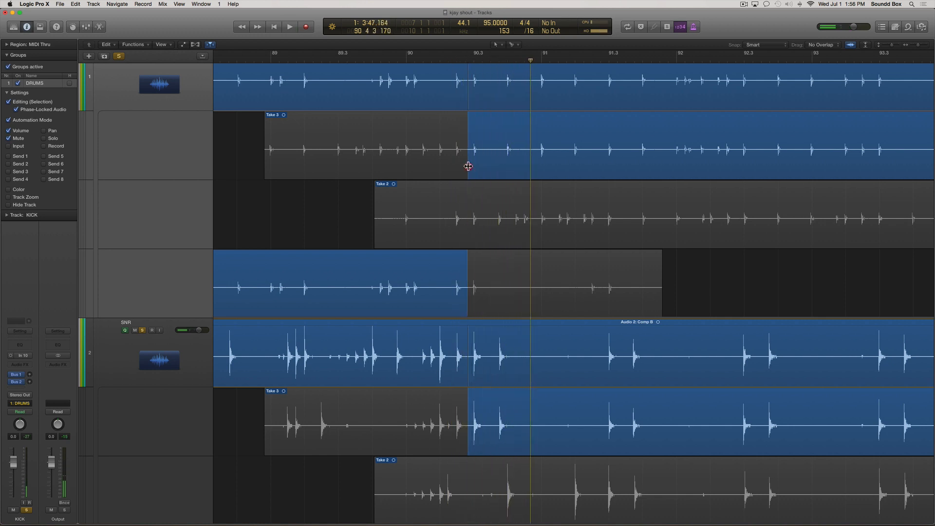
pyautogui.moveTo(468, 166); pyautogui.dragTo(427, 184)
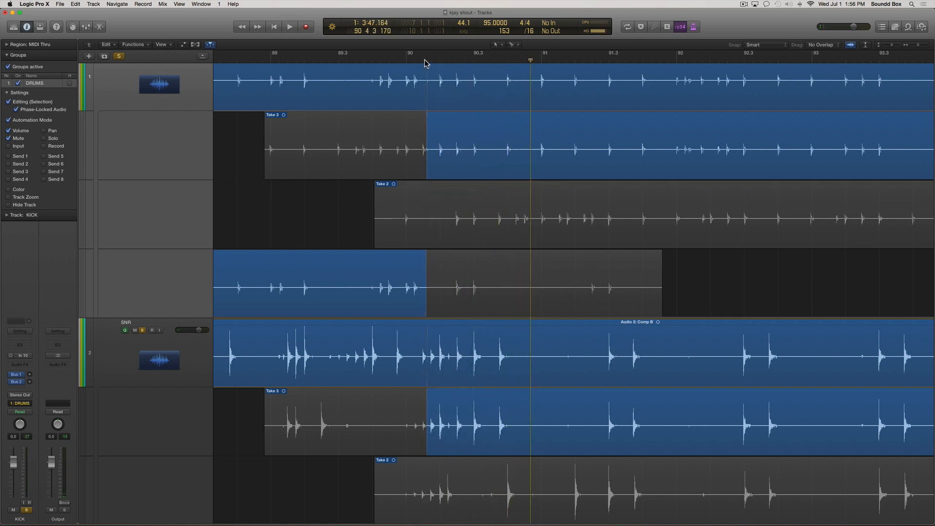
# Step: Play repeatedly across the Take 1 to Take 3 edit point in bar 90, starting from several positions in bars 89 and 90
pyautogui.doubleClick(415, 60)
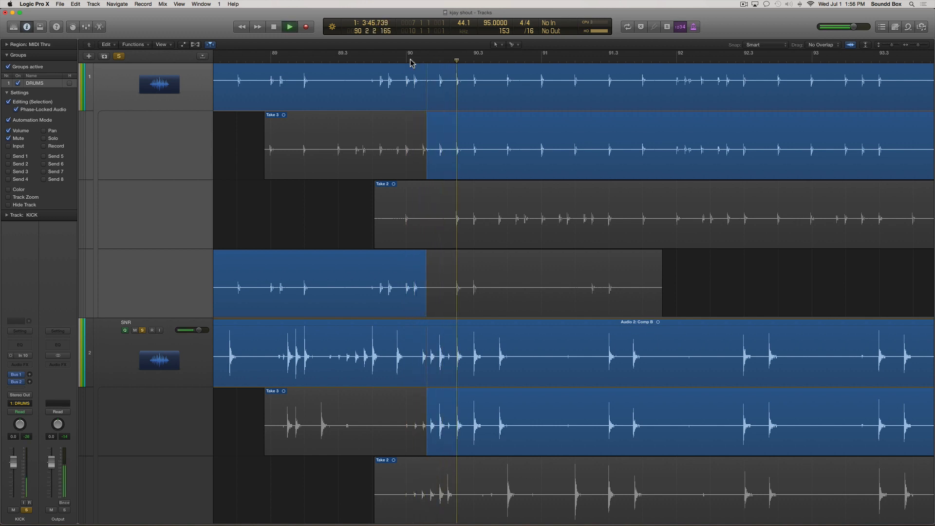
pyautogui.doubleClick(357, 58)
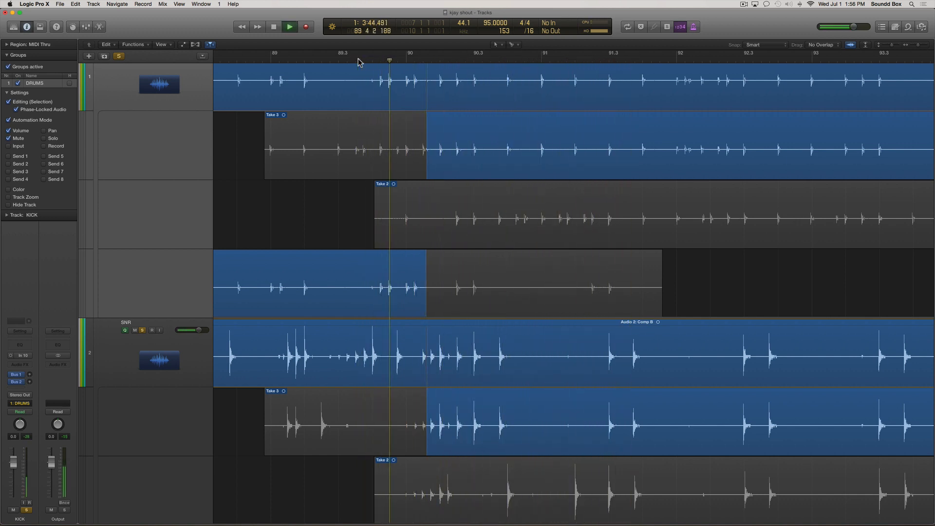
pyautogui.doubleClick(324, 60)
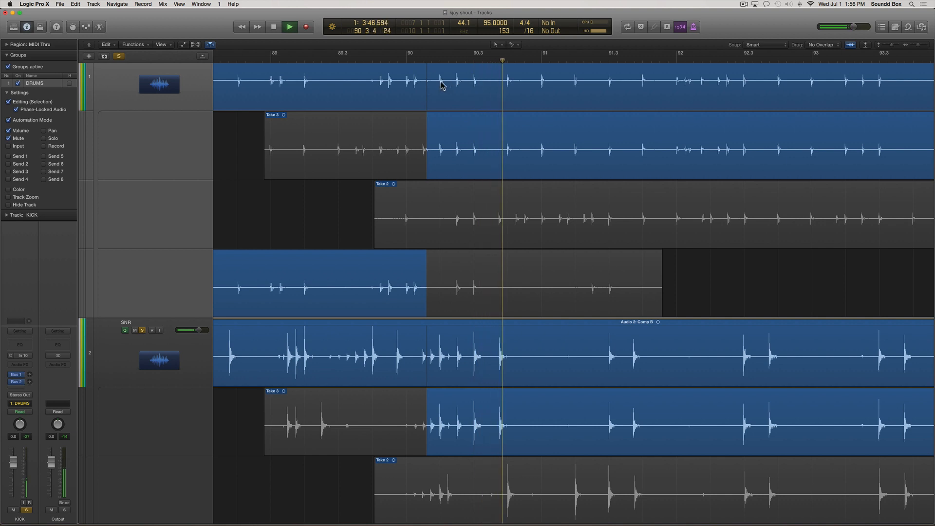
pyautogui.press('space')
pyautogui.click(357, 63)
pyautogui.press('space')
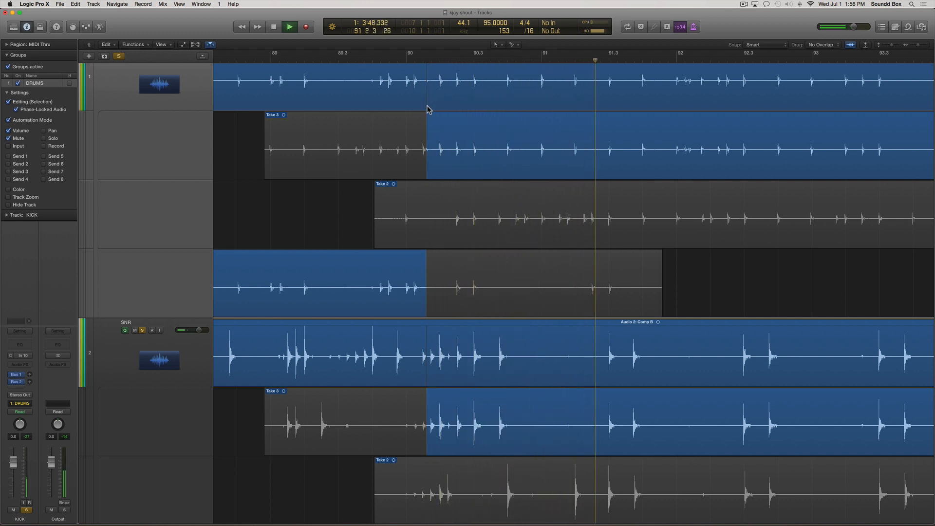
pyautogui.hscroll(-3, 427, 109)
pyautogui.press('space')
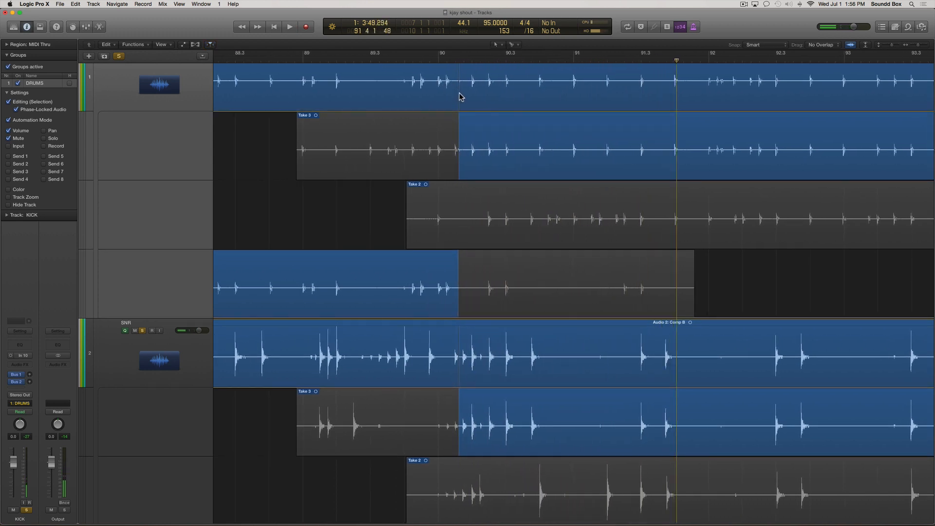
# Step: Try the Take 1 to Take 3 edit point just before beat 3 of bar 89 and play across it
pyautogui.moveTo(455, 157); pyautogui.dragTo(365, 161)
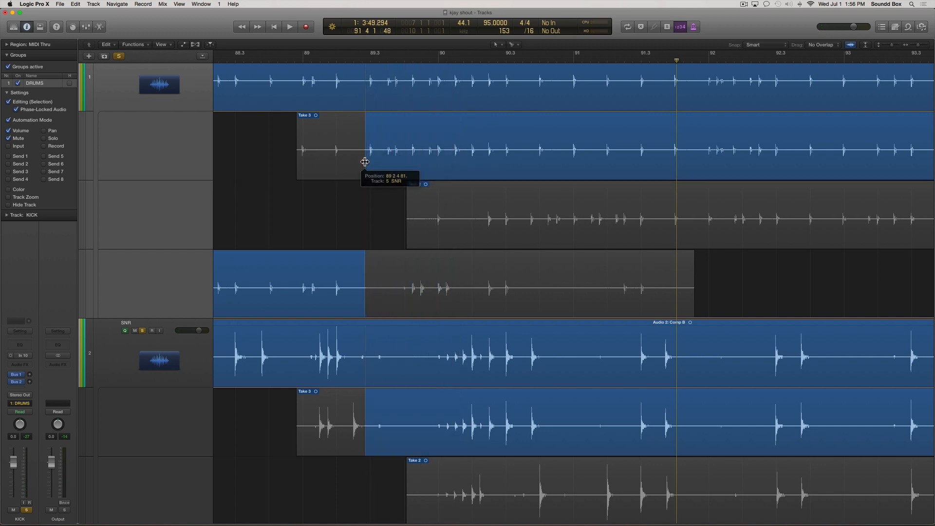
pyautogui.click(296, 60)
pyautogui.press('space')
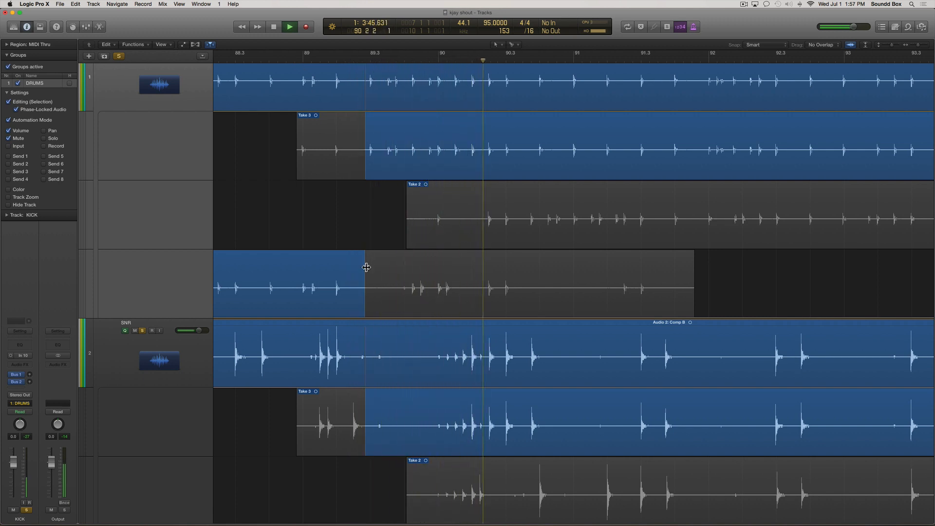
pyautogui.press('space')
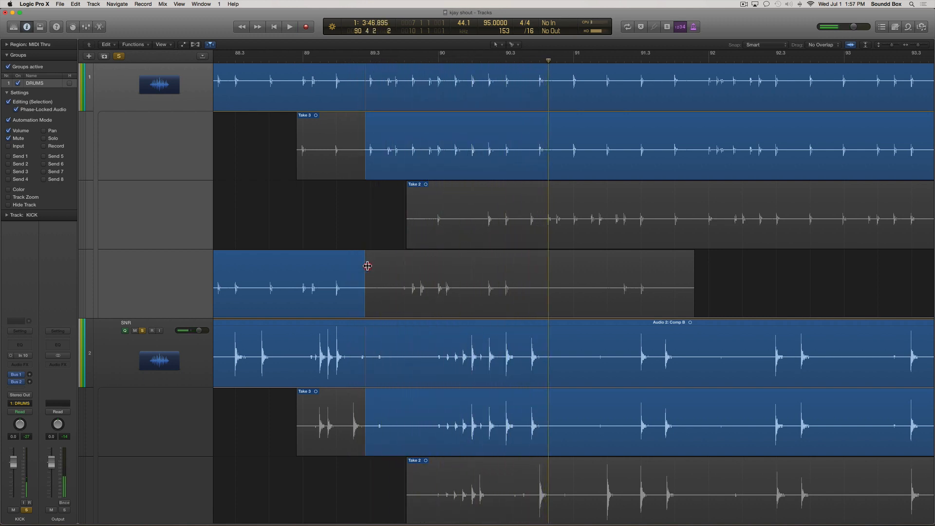
# Step: Try the edit point between beats 3 and 4 of bar 89, looping playback from bar 89 to about beat 2 of bar 91
pyautogui.moveTo(367, 265); pyautogui.dragTo(386, 267)
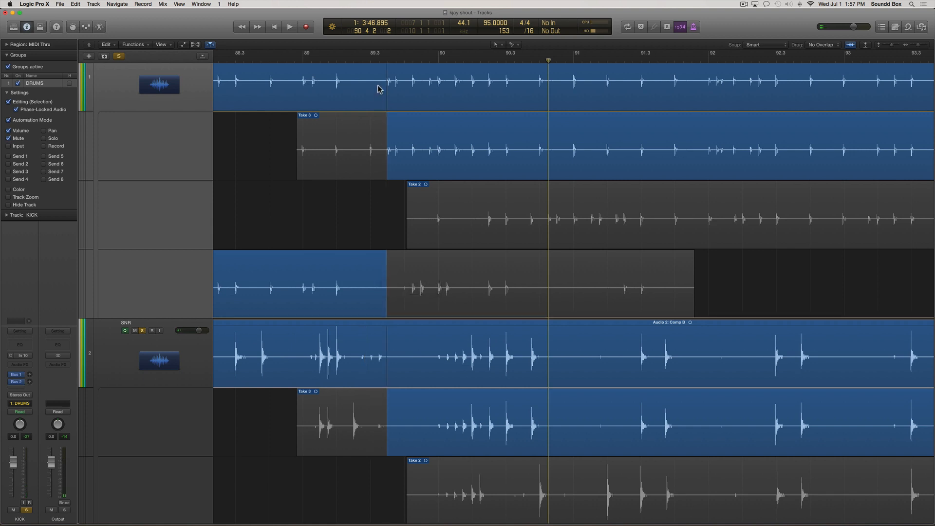
pyautogui.click(347, 59)
pyautogui.press('space')
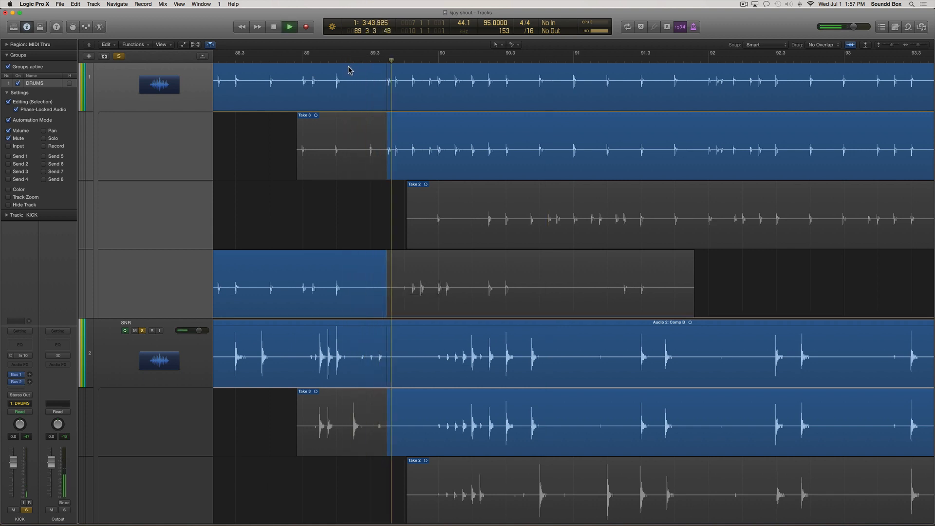
pyautogui.moveTo(331, 57); pyautogui.dragTo(621, 104)
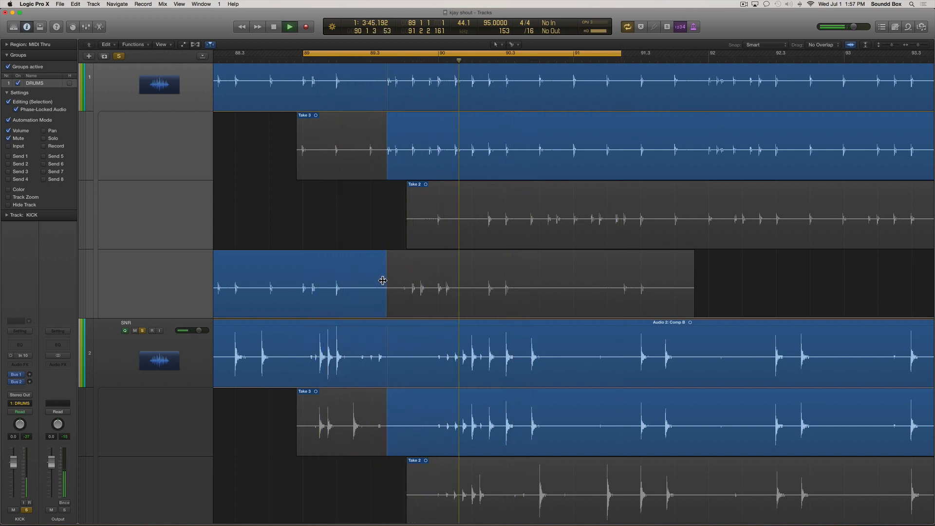
pyautogui.press('space')
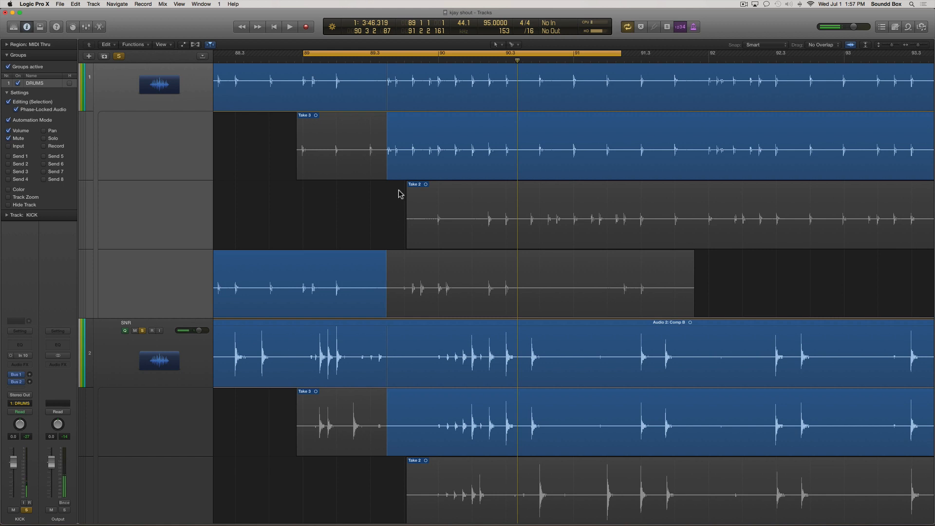
# Step: Move the edit point to just before beat 2 of bar 89, auditioning a point just after beat 2 on the way, and turn cycling off
pyautogui.moveTo(385, 170); pyautogui.dragTo(346, 170)
pyautogui.press('space')
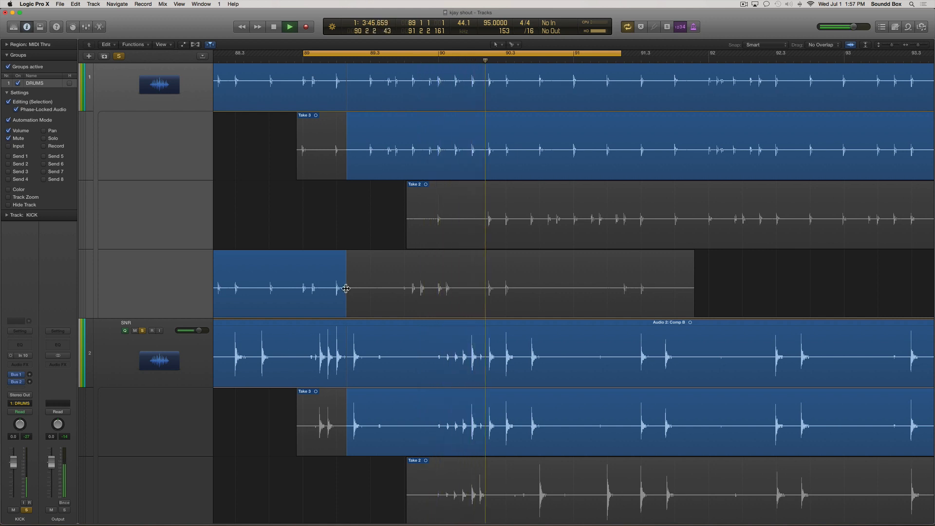
pyautogui.moveTo(346, 288); pyautogui.dragTo(331, 288)
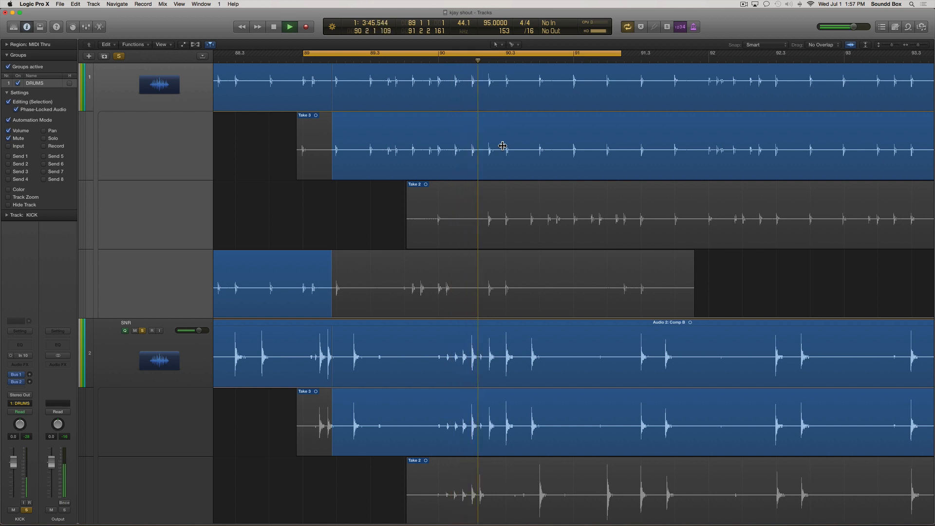
pyautogui.press('space')
pyautogui.press('c')
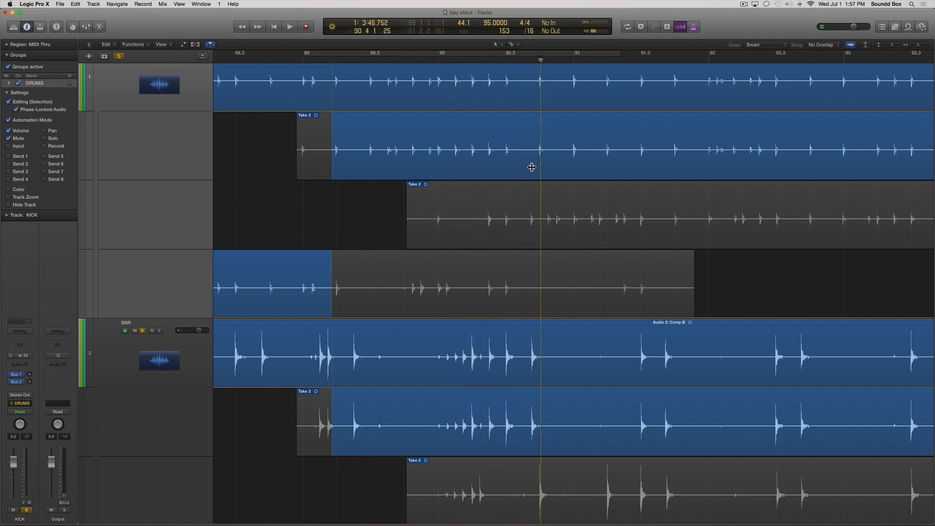
# Step: Examine the KICK and SNR comps from the bar 89 edit through the end of the song at bar 102
pyautogui.press('super+Left')
pyautogui.press('super+Left')
pyautogui.press('super+Left')
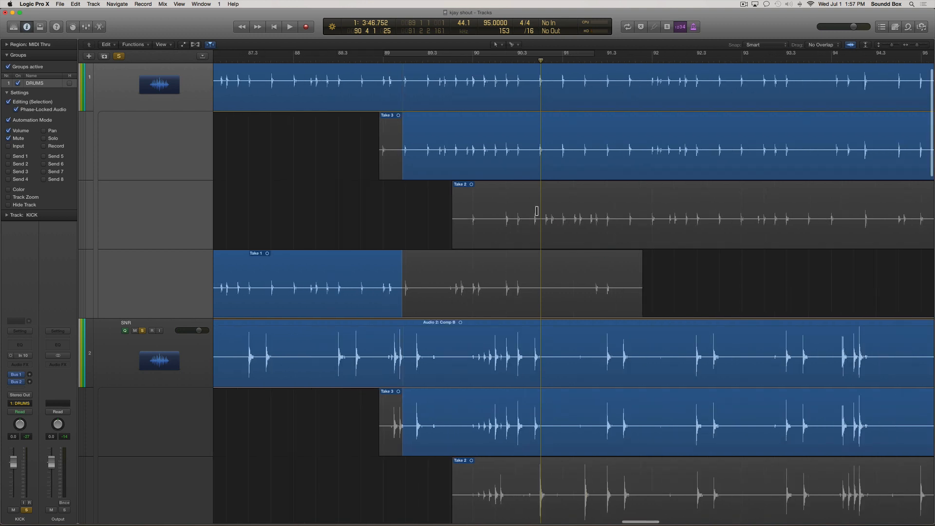
pyautogui.press('super+Up')
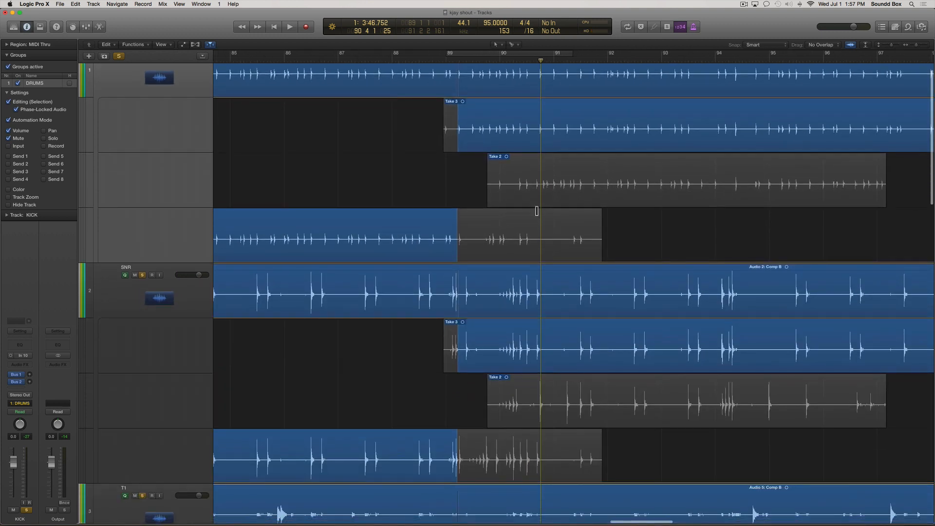
pyautogui.hscroll(6, 536, 210)
pyautogui.press('super+Up')
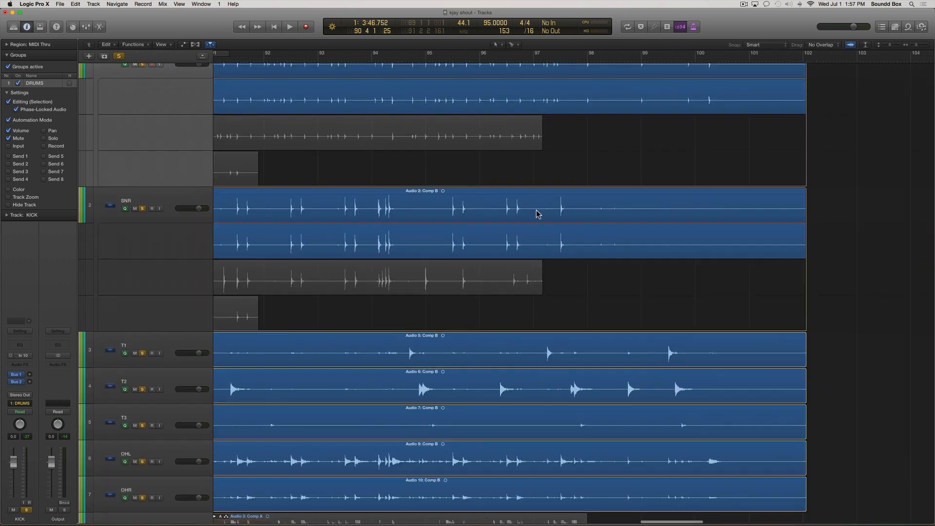
pyautogui.press('super+Left')
pyautogui.scroll(3, 536, 210)
pyautogui.hscroll(-4, 536, 209)
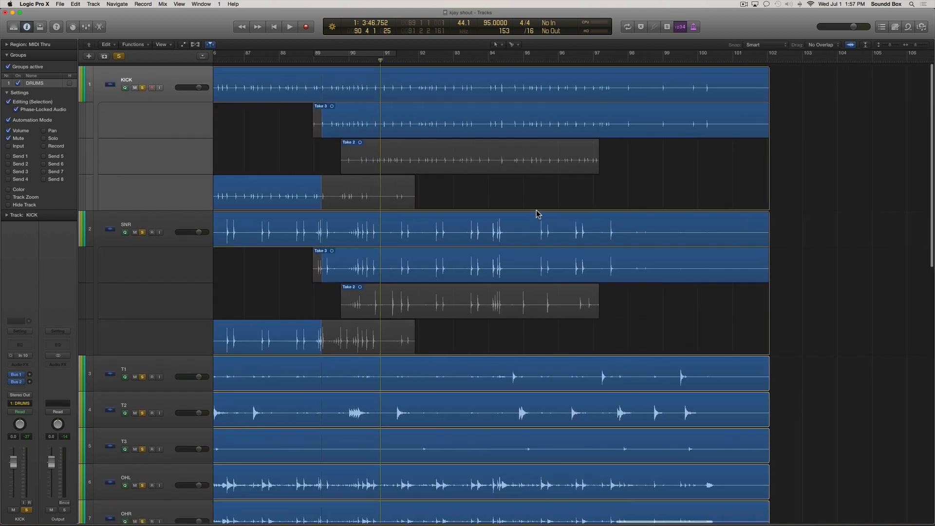
pyautogui.hscroll(-2, 536, 212)
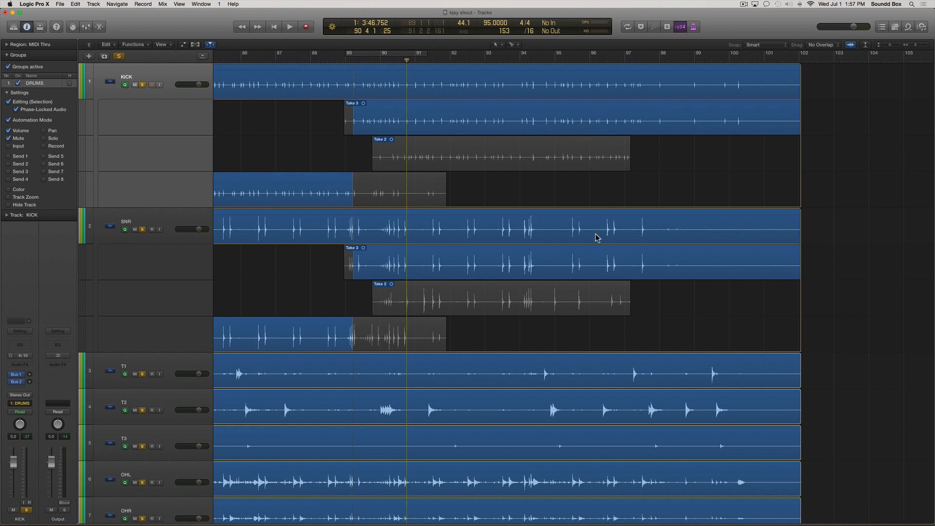
pyautogui.scroll(-1, 326, 167)
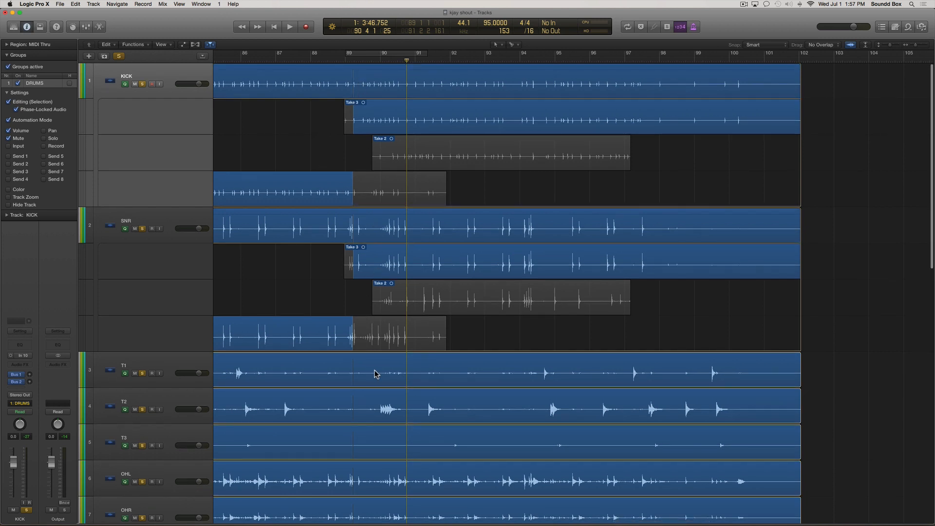
# Step: Expand the T1, T2 and T3 take folders and check the Take 1 to Take 3 edit on each against the playhead at 89 1 4
pyautogui.doubleClick(418, 359)
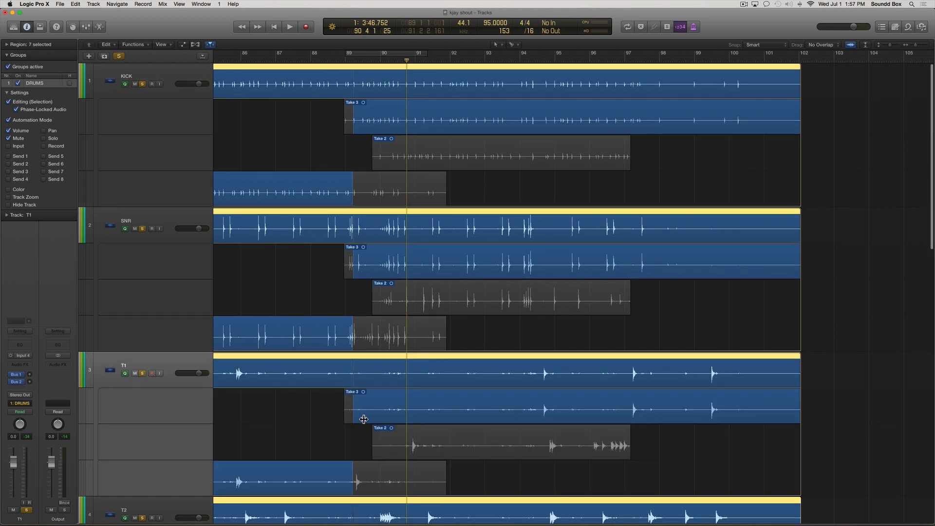
pyautogui.scroll(-5, 382, 407)
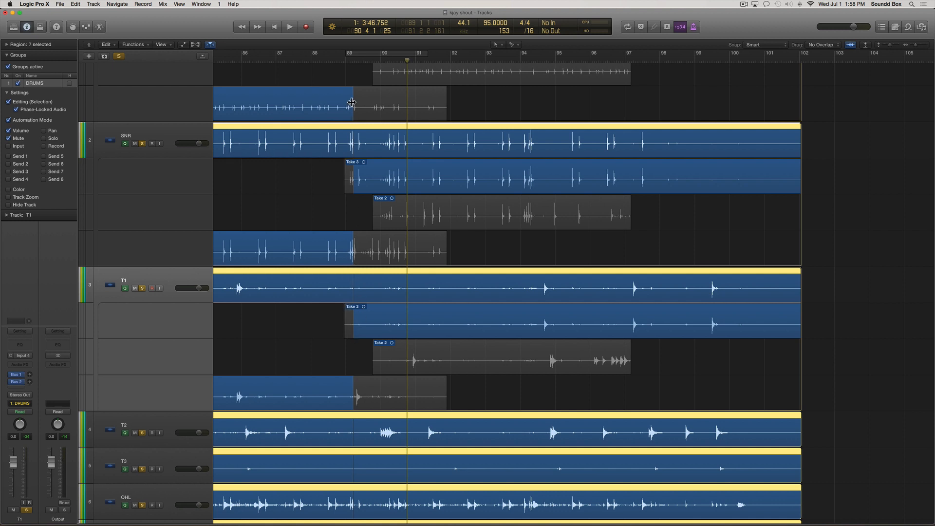
pyautogui.click(352, 60)
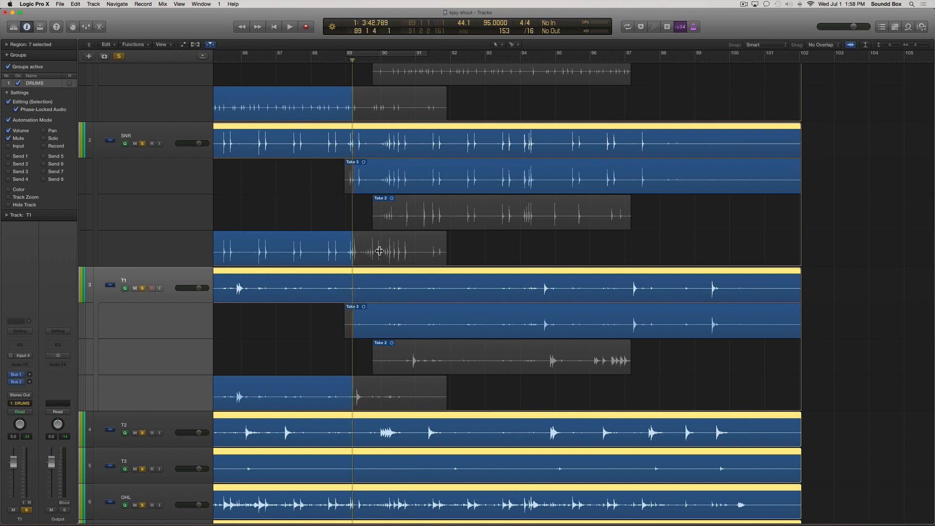
pyautogui.click(365, 421)
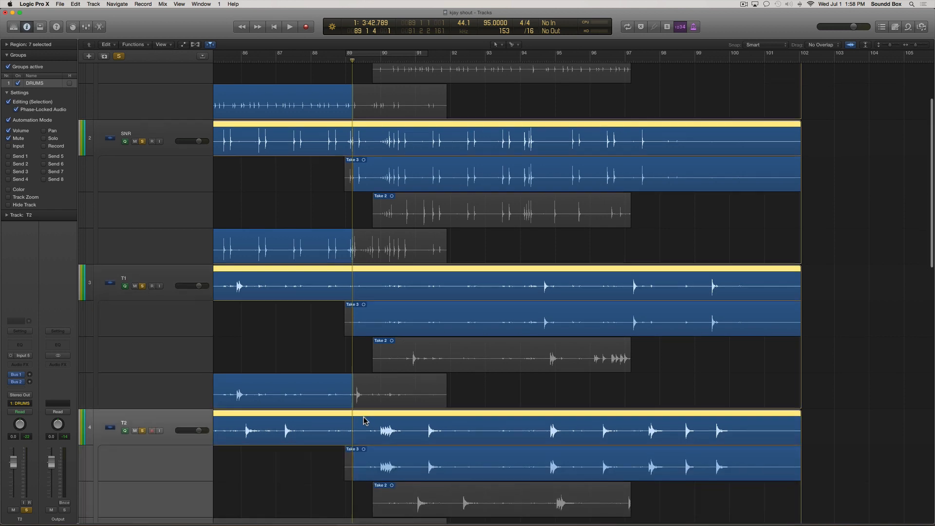
pyautogui.scroll(-5, 365, 421)
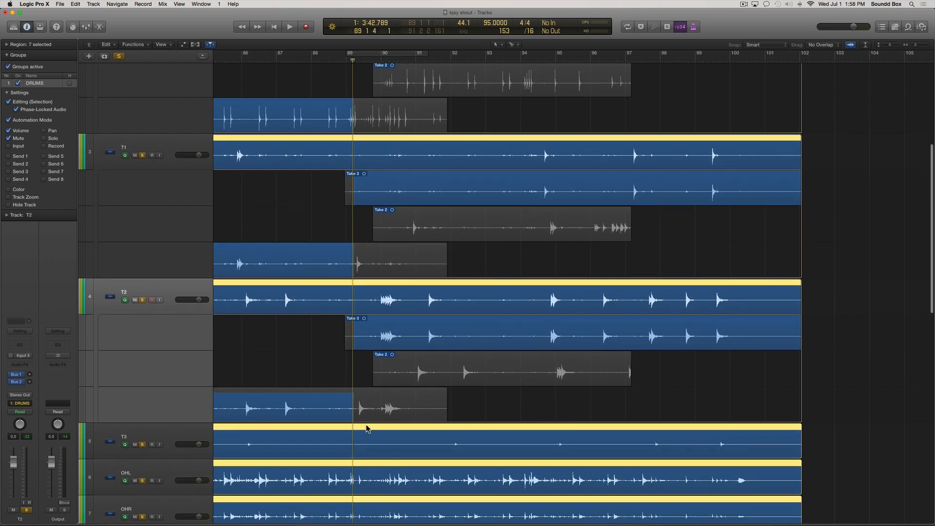
pyautogui.click(366, 428)
pyautogui.scroll(-8, 366, 428)
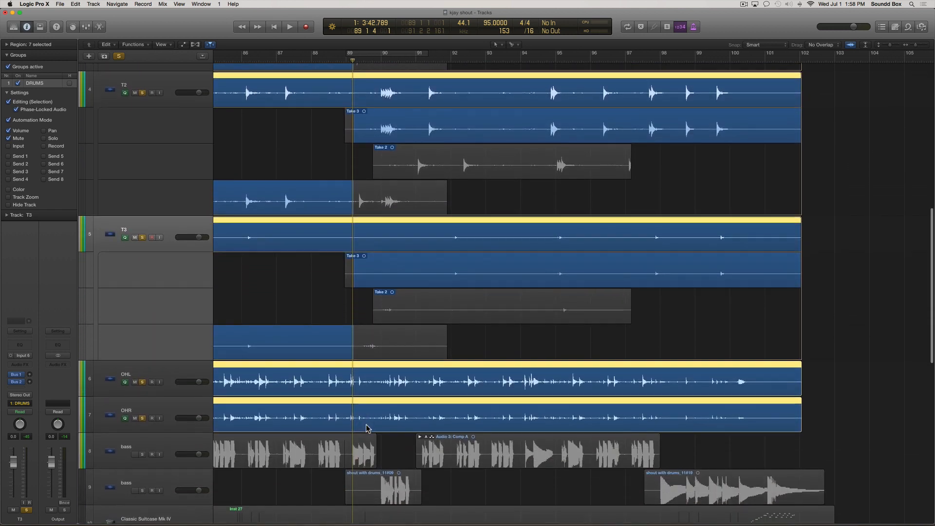
pyautogui.scroll(16, 366, 424)
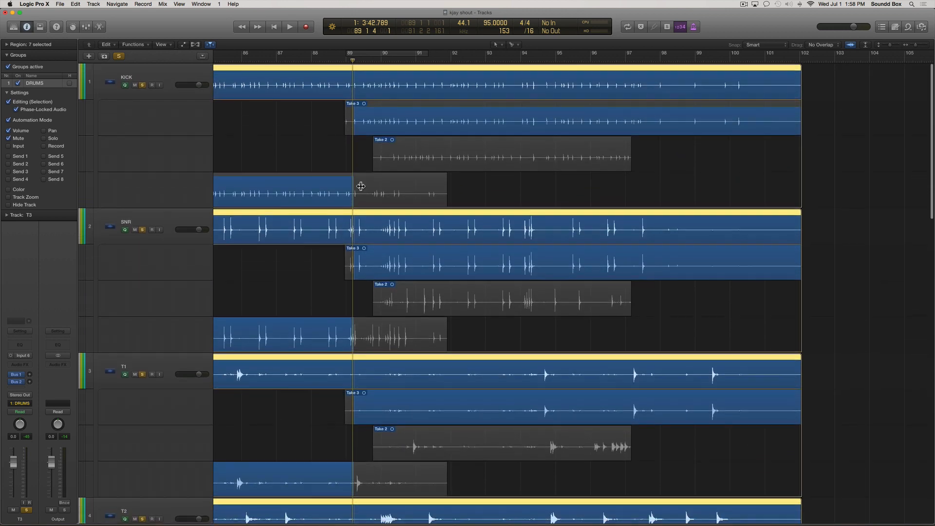
# Step: Collapse the take folders on the SNR, KICK, T1, T2 and T3 tracks
pyautogui.doubleClick(389, 215)
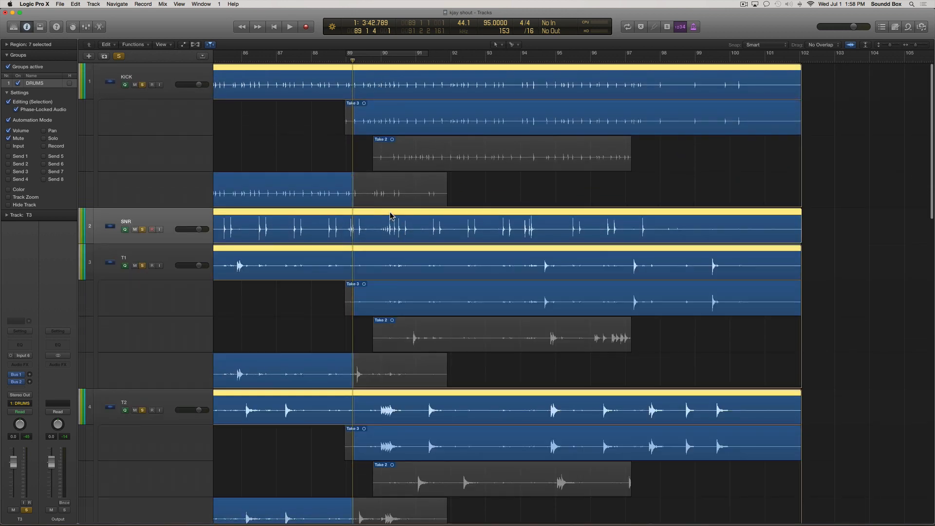
pyautogui.doubleClick(368, 71)
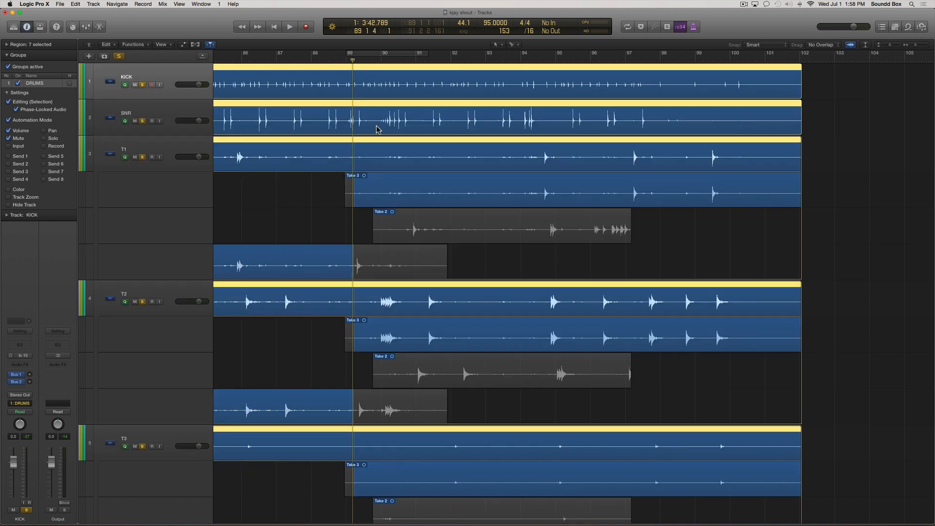
pyautogui.doubleClick(374, 142)
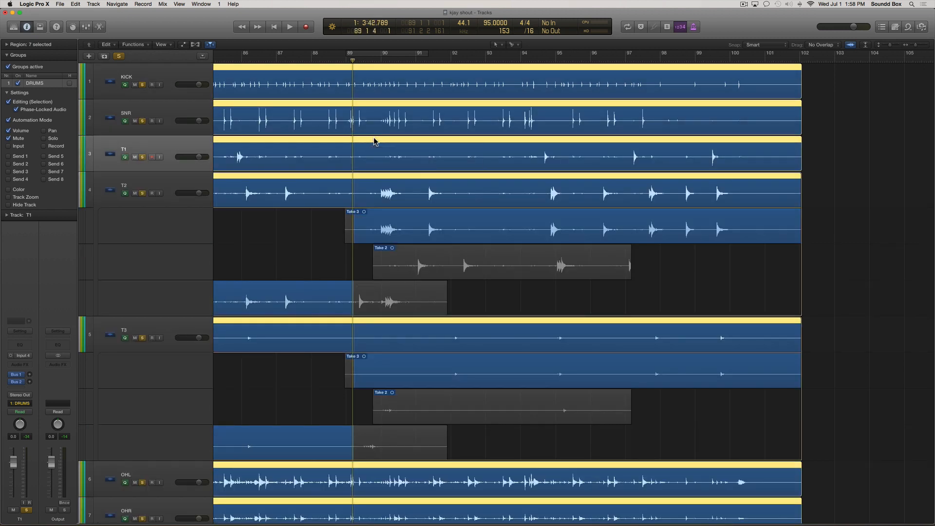
pyautogui.doubleClick(374, 181)
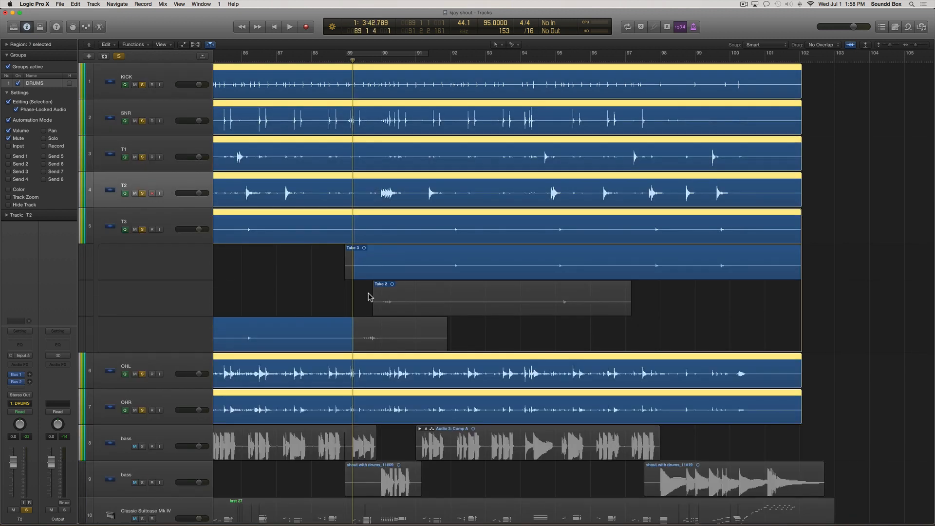
pyautogui.doubleClick(374, 216)
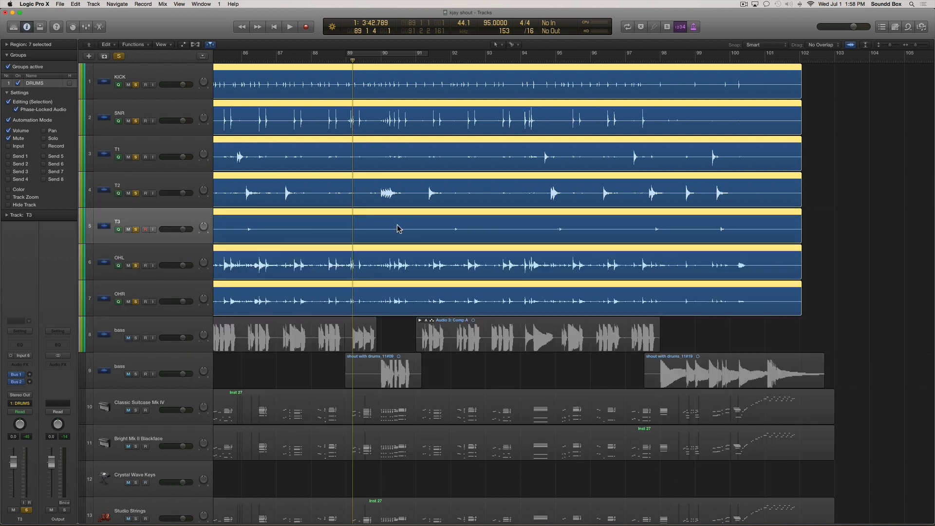
pyautogui.press('super+Left')
pyautogui.press('super+Left')
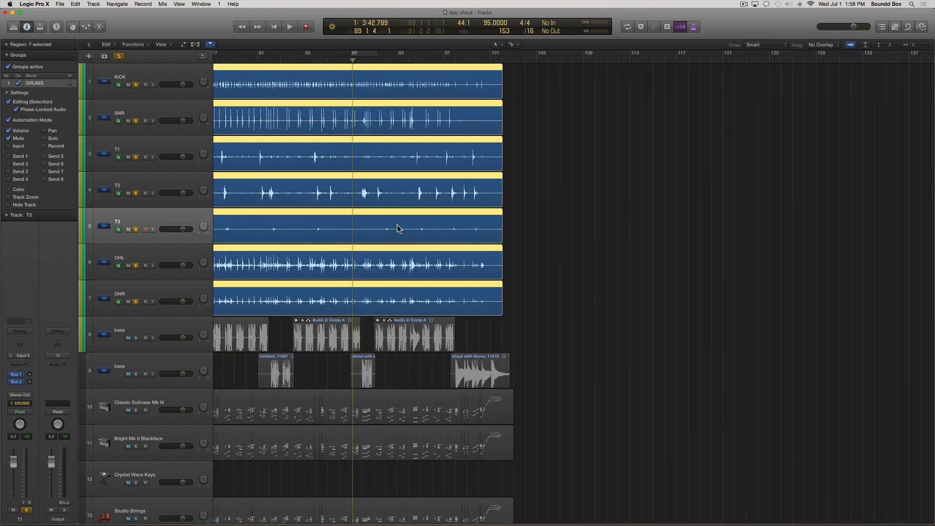
pyautogui.hscroll(-10, 396, 227)
pyautogui.hscroll(5, 396, 225)
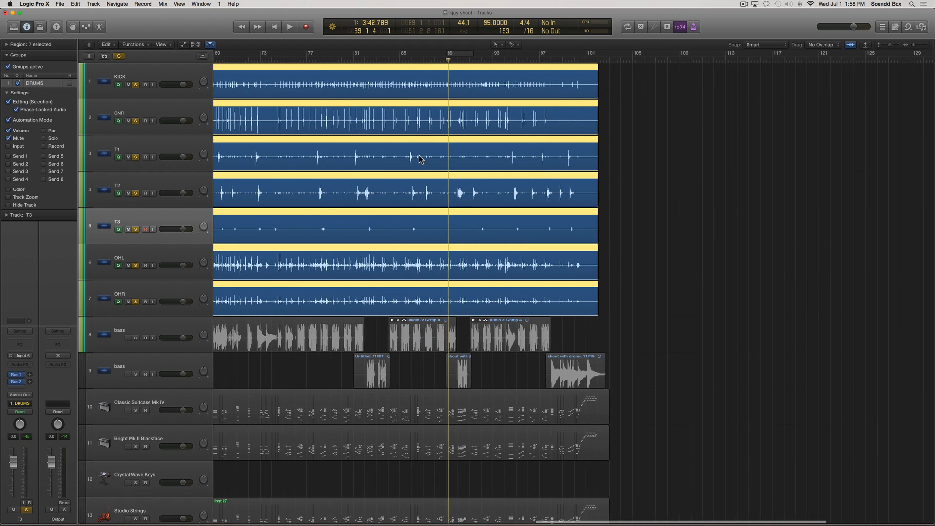
# Step: Play the soloed drum comp from about bar 97 through the song's ending at bar 101
pyautogui.click(544, 62)
pyautogui.press('space')
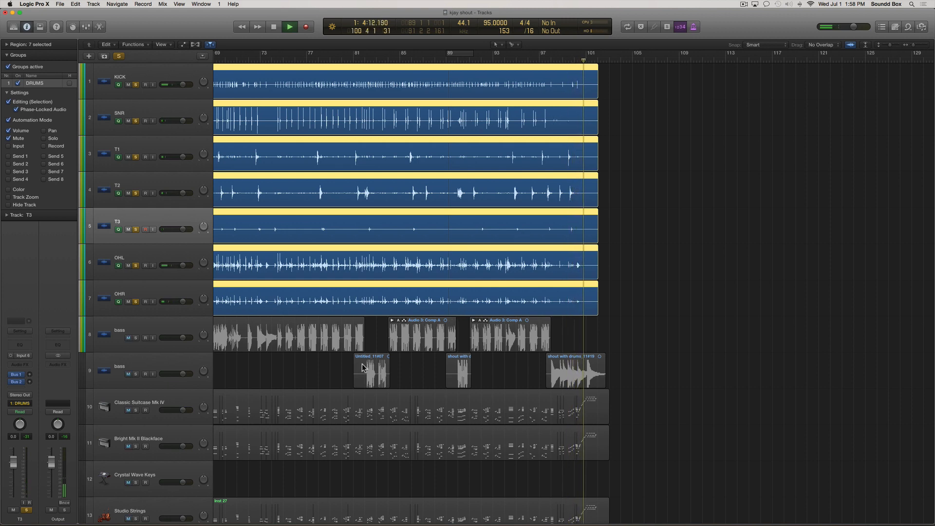
pyautogui.press('space')
pyautogui.hscroll(-15, 253, 351)
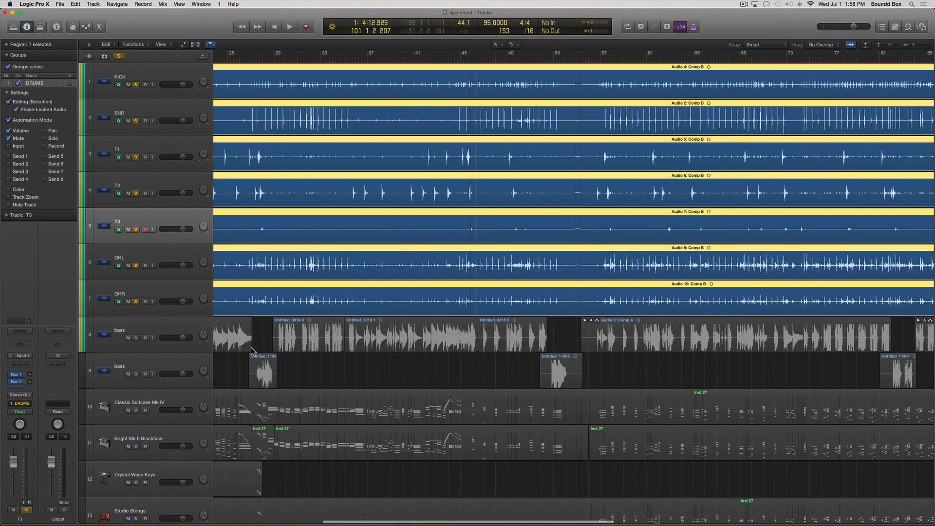
# Step: Select the bass track directly below OHR and clear the solo from all drum tracks
pyautogui.scroll(-1, 250, 347)
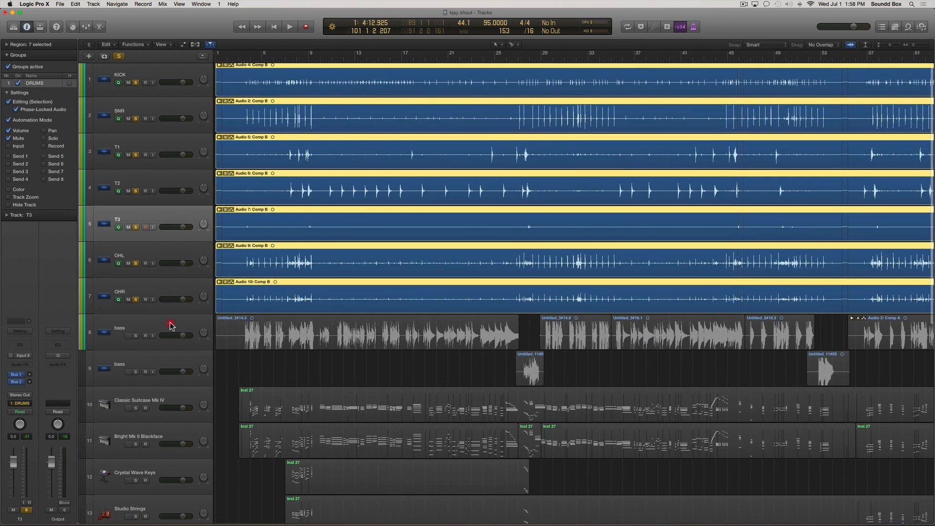
pyautogui.click(169, 325)
pyautogui.hscroll(2, 308, 409)
pyautogui.scroll(-3, 301, 340)
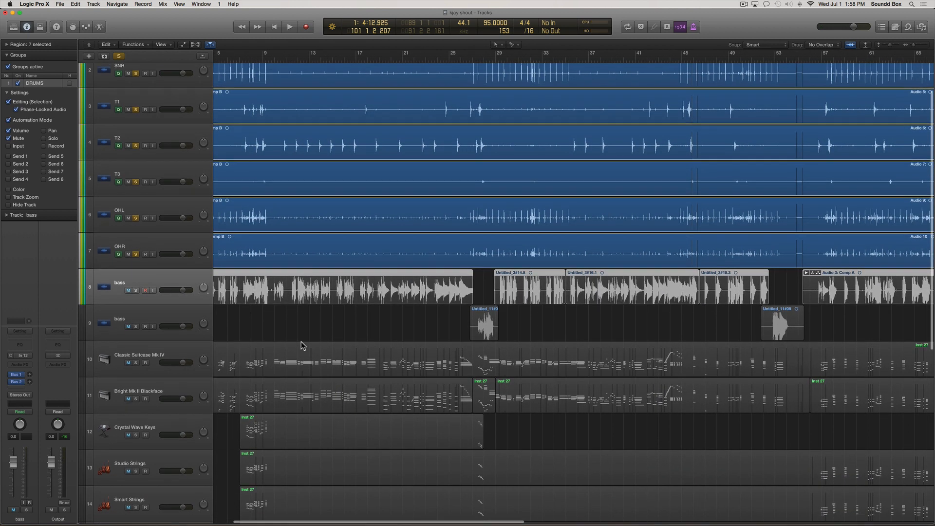
pyautogui.scroll(-2, 301, 340)
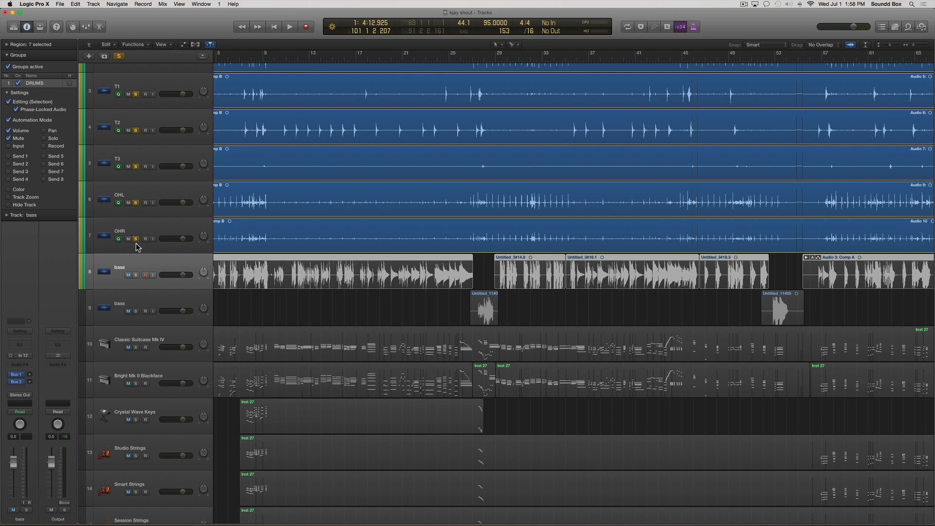
pyautogui.scroll(8, 135, 186)
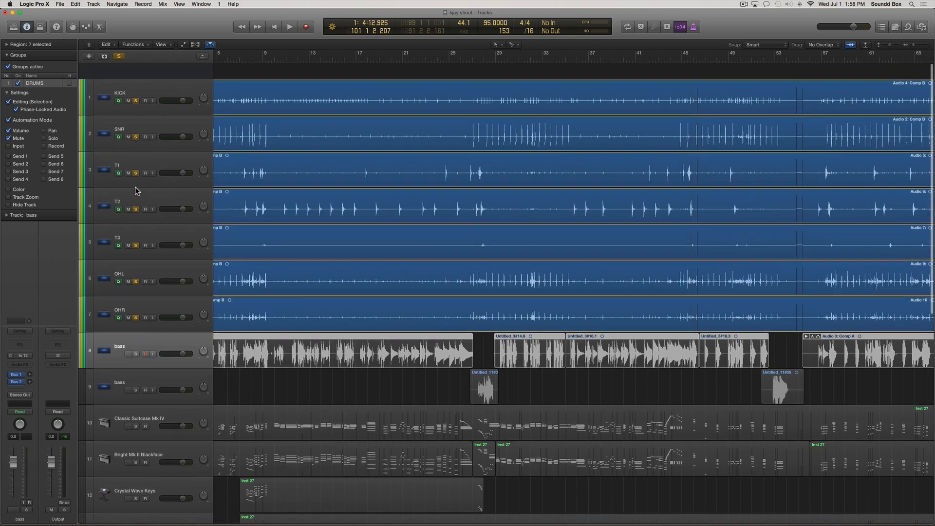
pyautogui.click(120, 56)
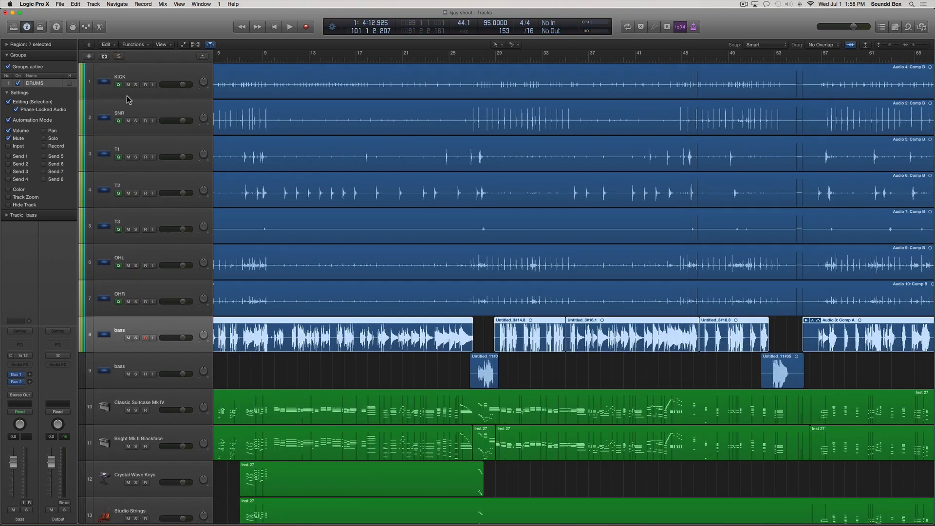
# Step: Solo both bass tracks, numbers 8 and 9, for editing the bass part
pyautogui.scroll(-6, 162, 247)
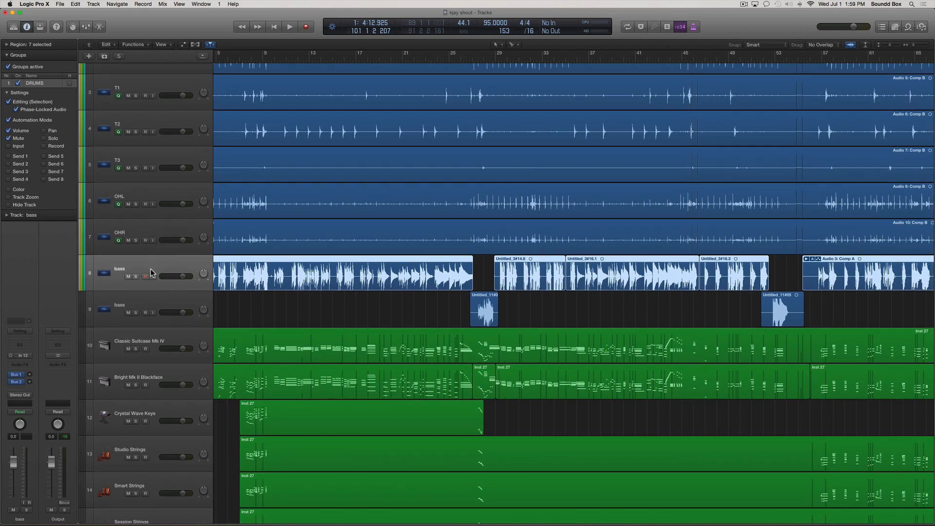
pyautogui.hscroll(-5, 382, 242)
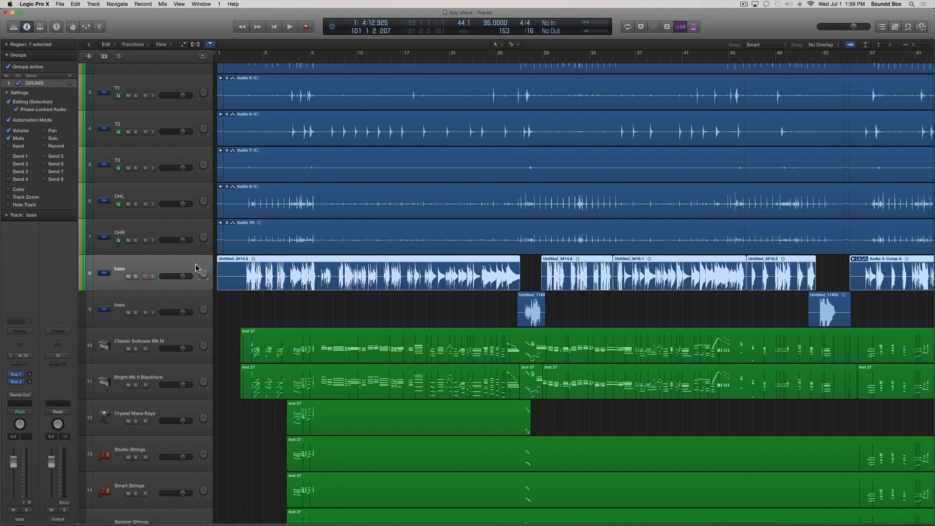
pyautogui.scroll(-4, 257, 271)
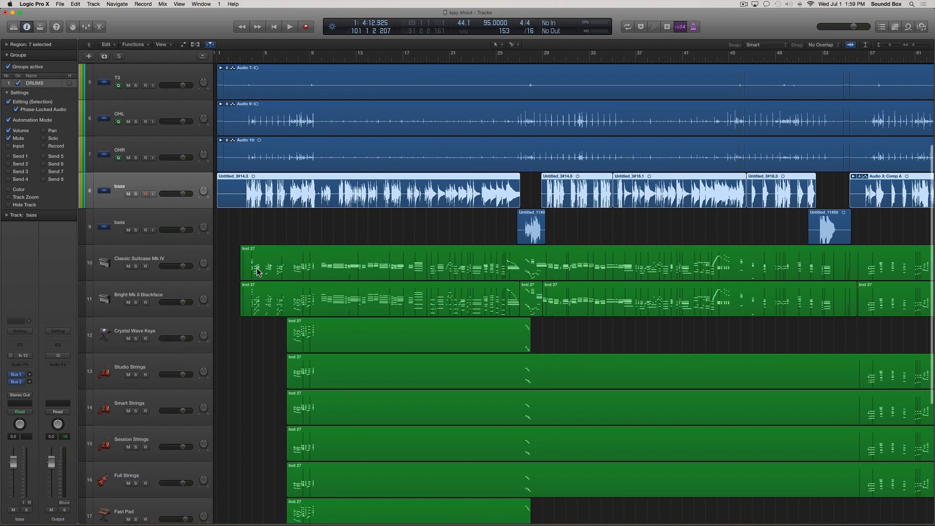
pyautogui.hscroll(3, 257, 271)
pyautogui.hscroll(2, 256, 268)
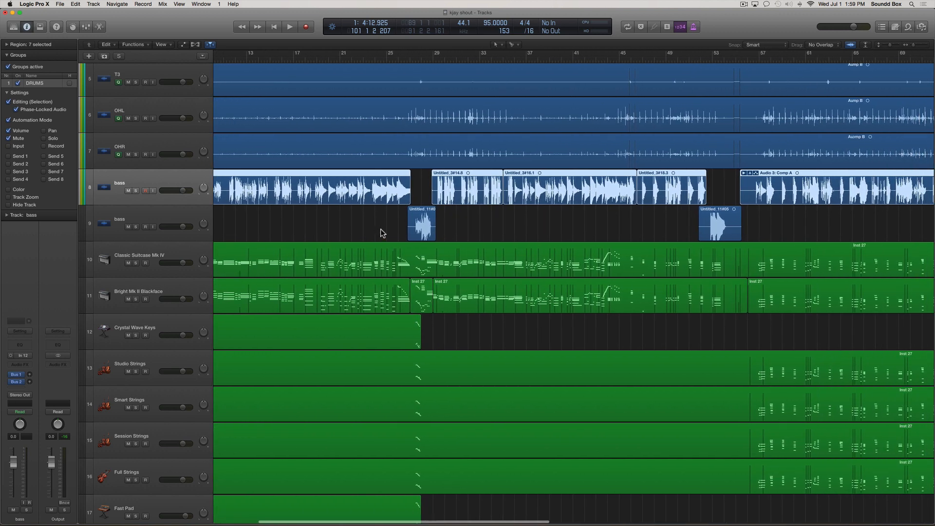
pyautogui.hscroll(2, 500, 229)
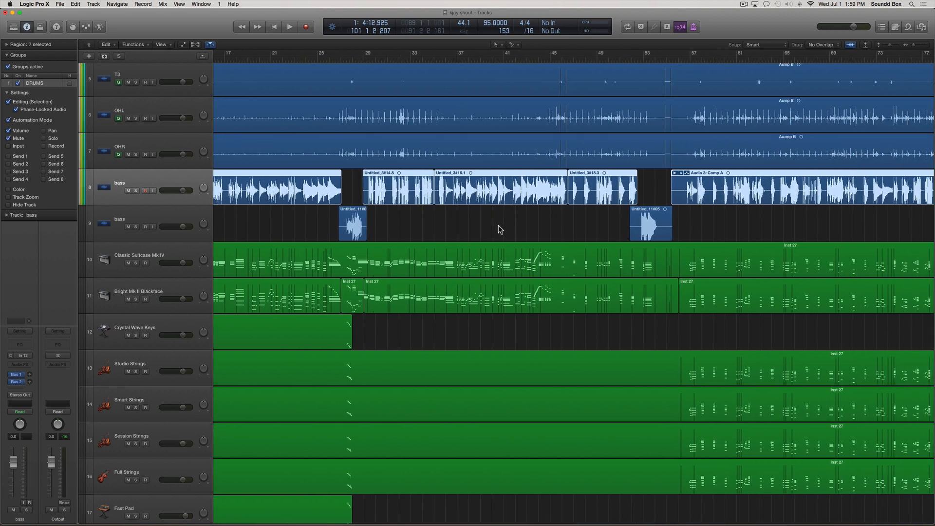
pyautogui.hscroll(20, 500, 229)
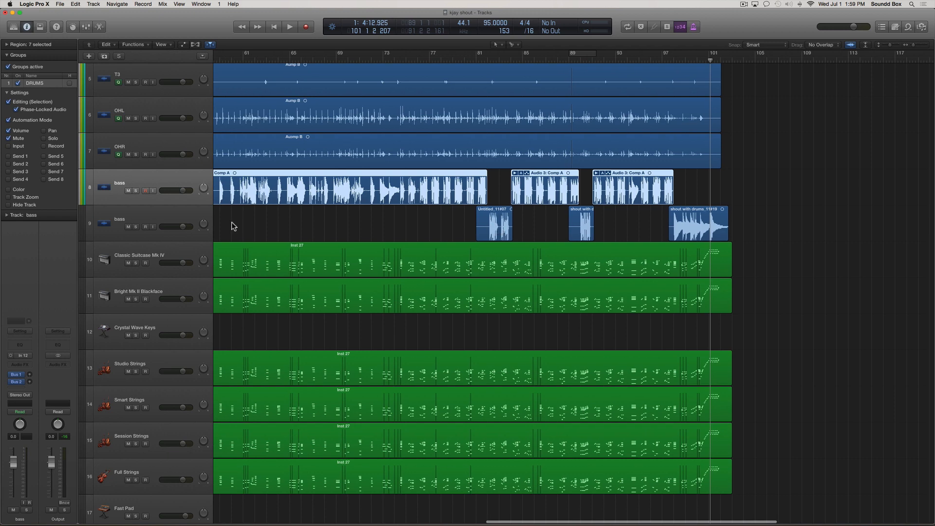
pyautogui.click(136, 190)
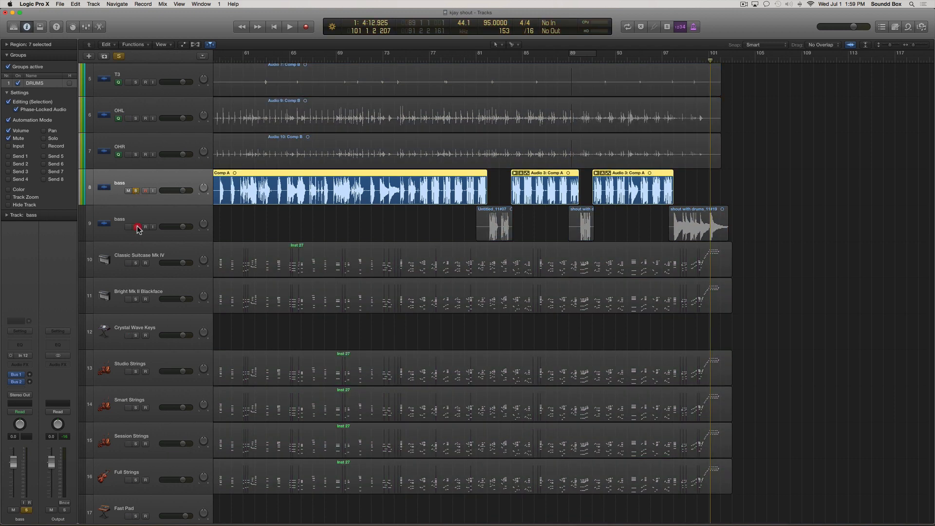
pyautogui.click(138, 227)
pyautogui.hscroll(2, 481, 254)
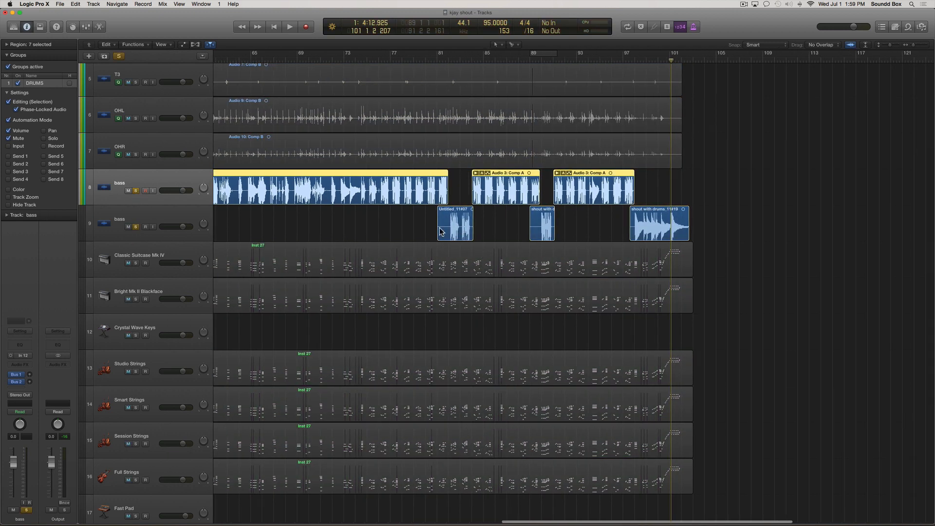
# Step: Trim the starts of Untitled_11#07 to about bar 82 and shout with drums_11#09 to late in bar 89 on bass track 9
pyautogui.click(417, 229)
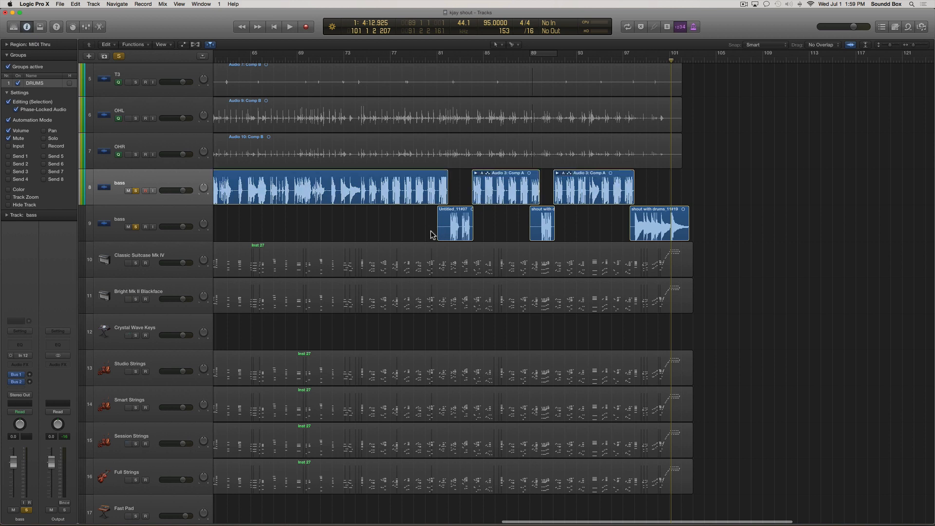
pyautogui.moveTo(438, 235); pyautogui.dragTo(449, 242)
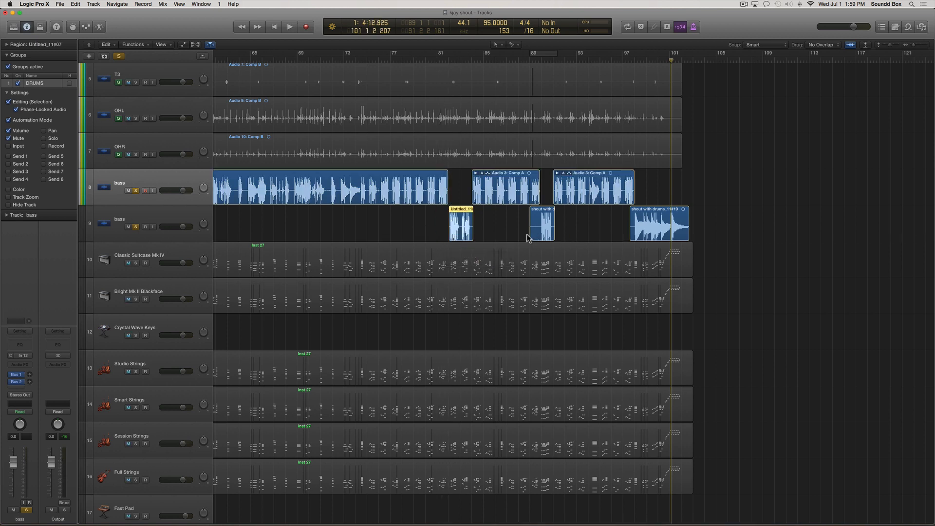
pyautogui.moveTo(531, 235); pyautogui.dragTo(536, 241)
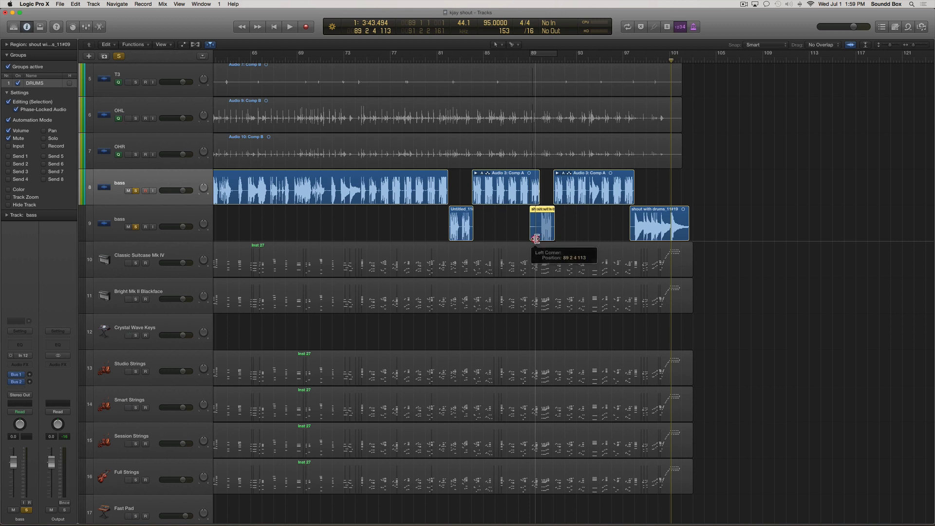
pyautogui.moveTo(535, 239); pyautogui.dragTo(541, 238)
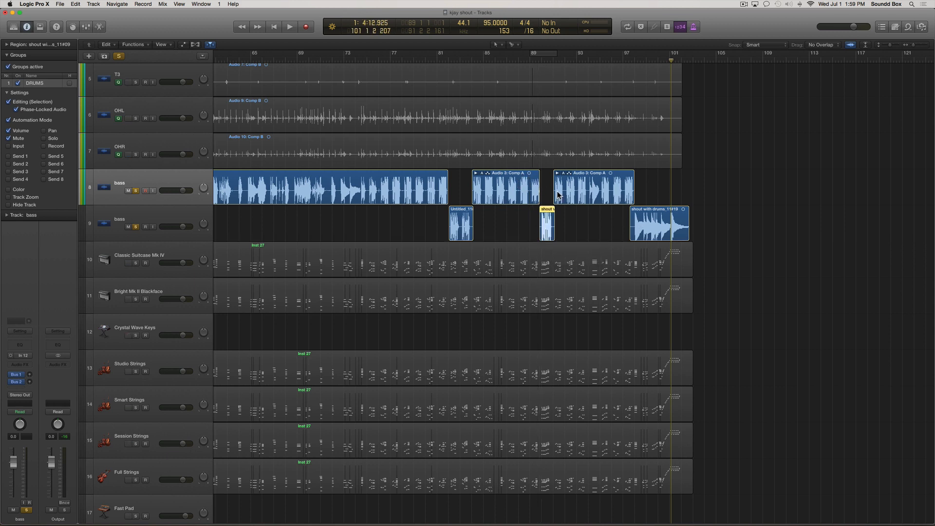
# Step: Trim shout with drums_11#09 to span about bar 90 to bar 91, and trim the start of shout with drums_11#19 to about bar 98
pyautogui.keyDown('ctrl'); pyautogui.keyDown('alt'); pyautogui.click(633, 232); pyautogui.keyUp('alt'); pyautogui.keyUp('ctrl')
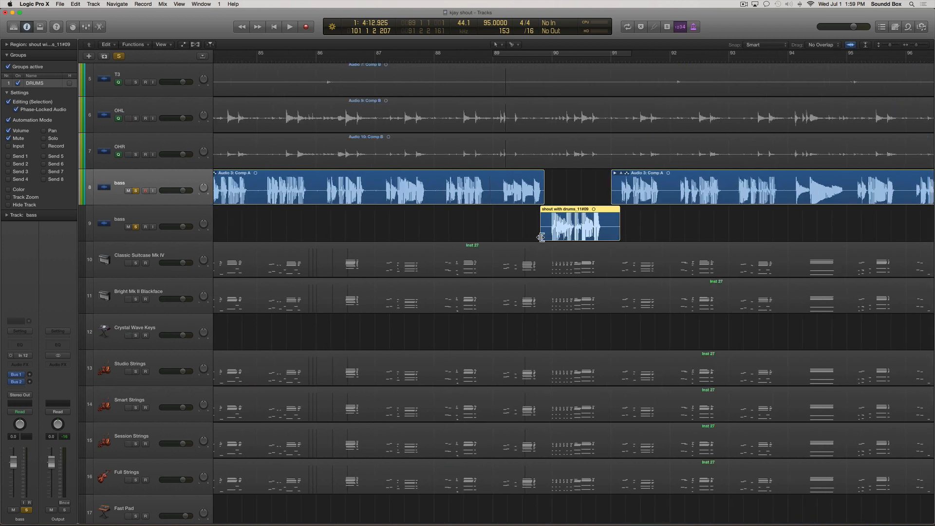
pyautogui.moveTo(541, 237); pyautogui.dragTo(551, 243)
pyautogui.rightClick(620, 241)
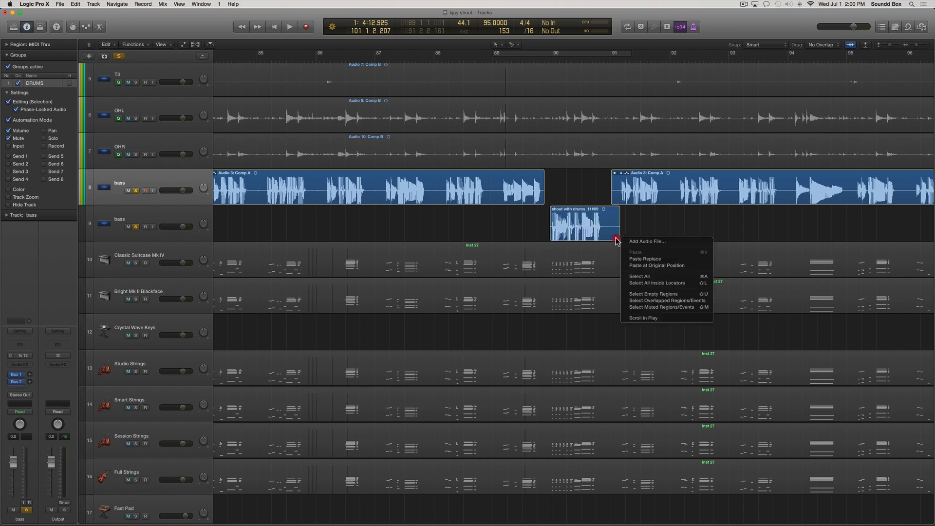
pyautogui.click(619, 238)
pyautogui.moveTo(619, 234); pyautogui.dragTo(613, 234)
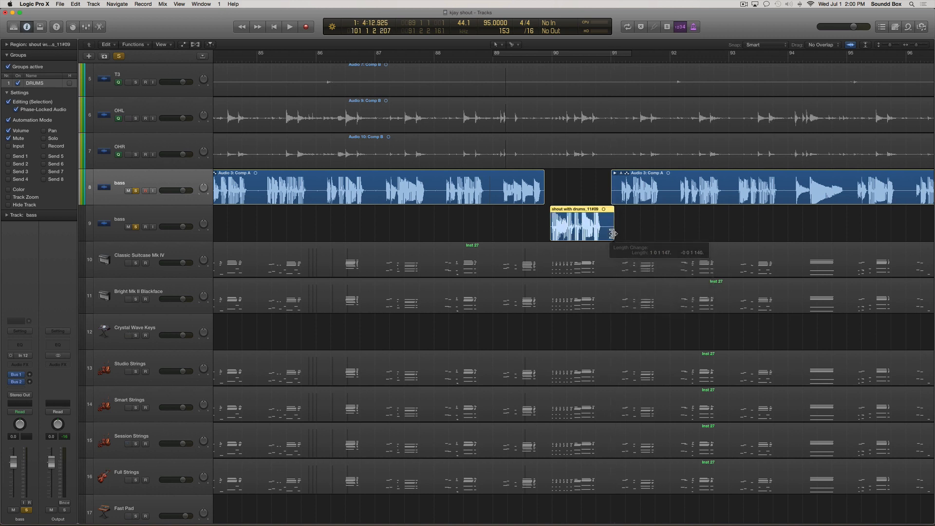
pyautogui.hscroll(10, 614, 236)
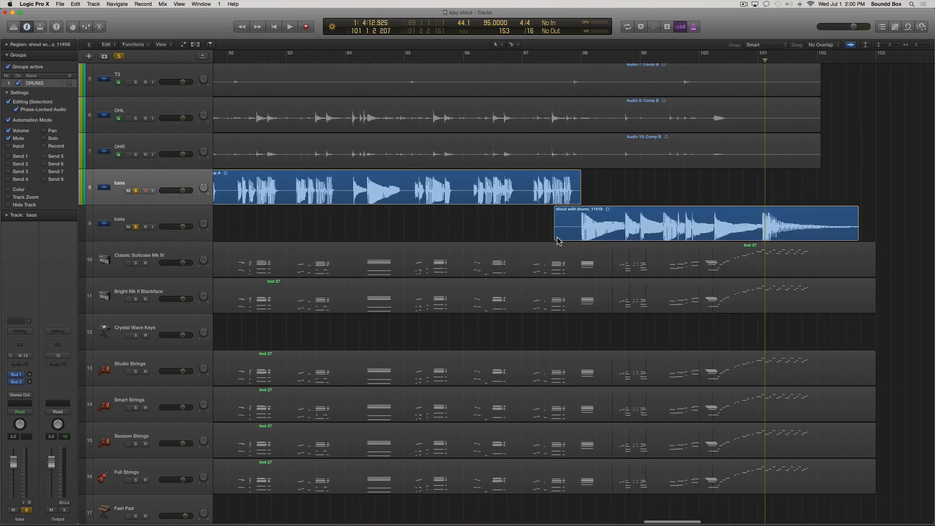
pyautogui.moveTo(555, 236); pyautogui.dragTo(581, 237)
# Step: Trim both ends of Untitled_11#05 on bass track 9 to run from about the middle of bar 52 to early bar 55
pyautogui.hscroll(-20, 580, 236)
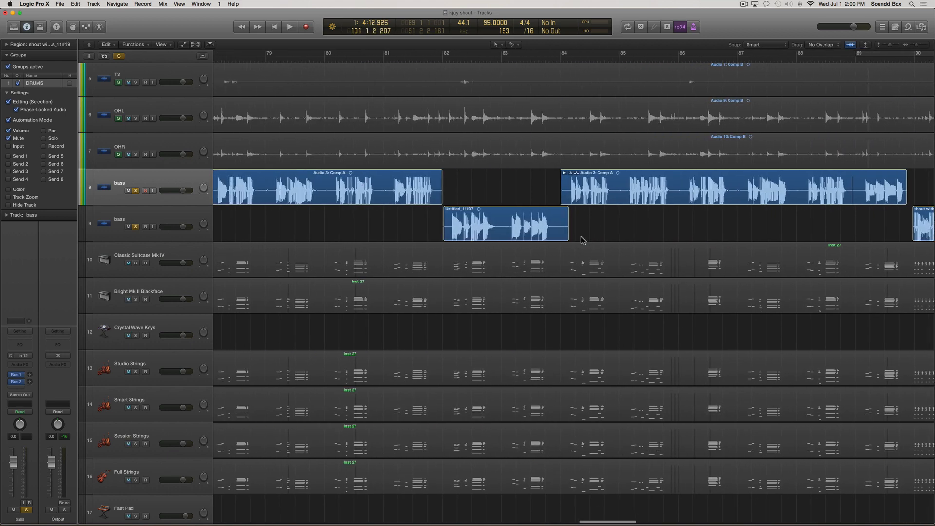
pyautogui.hscroll(-20, 580, 236)
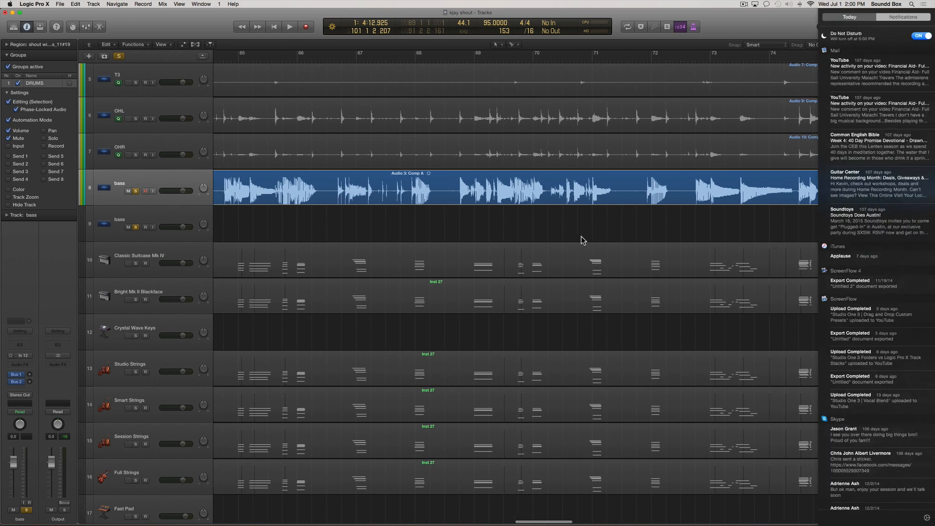
pyautogui.click(543, 214)
pyautogui.hscroll(-20, 542, 214)
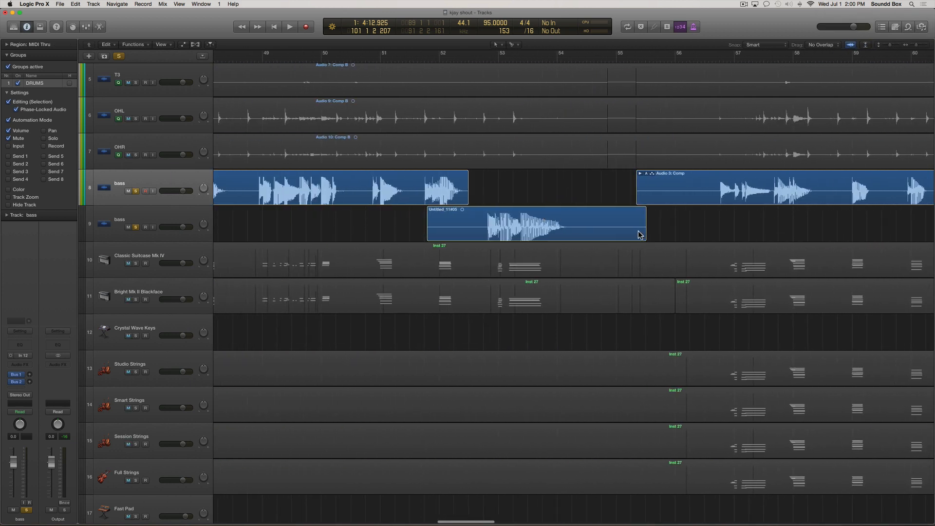
pyautogui.click(645, 238)
pyautogui.rightClick(643, 235)
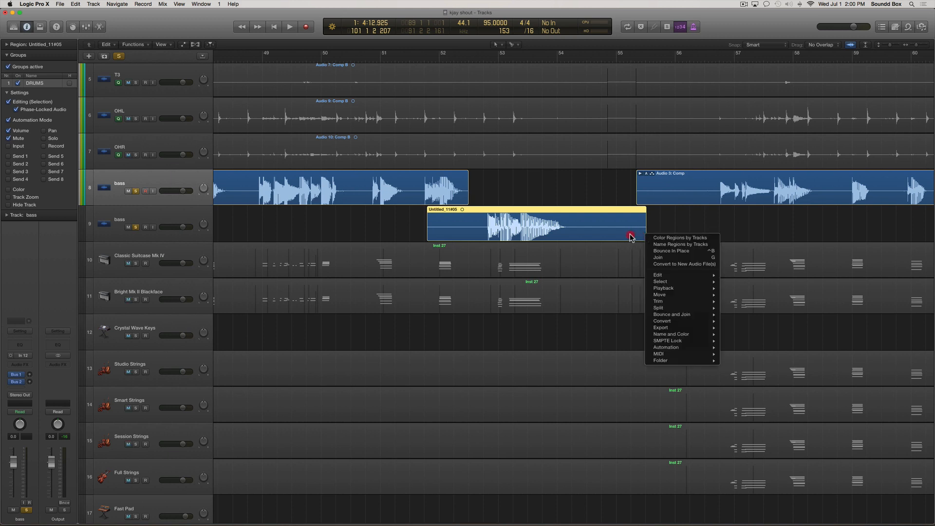
pyautogui.click(628, 237)
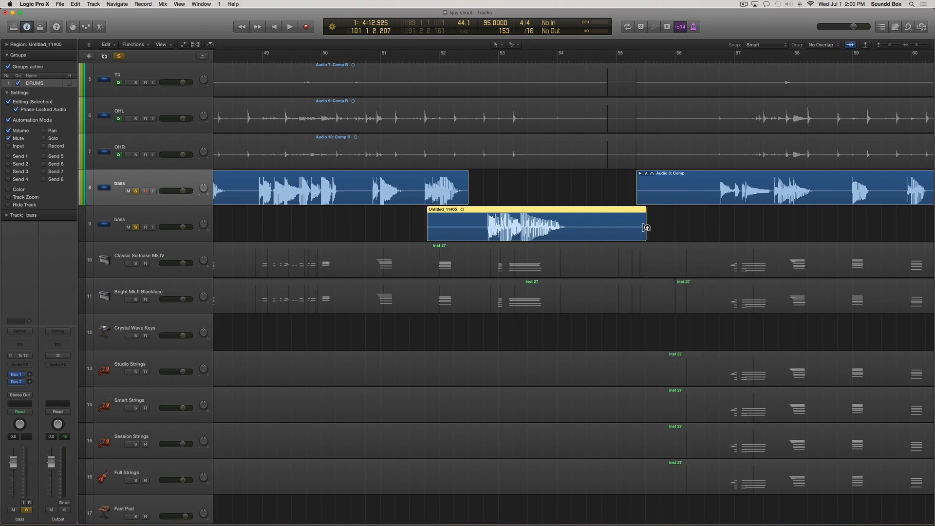
pyautogui.moveTo(645, 228); pyautogui.dragTo(627, 228)
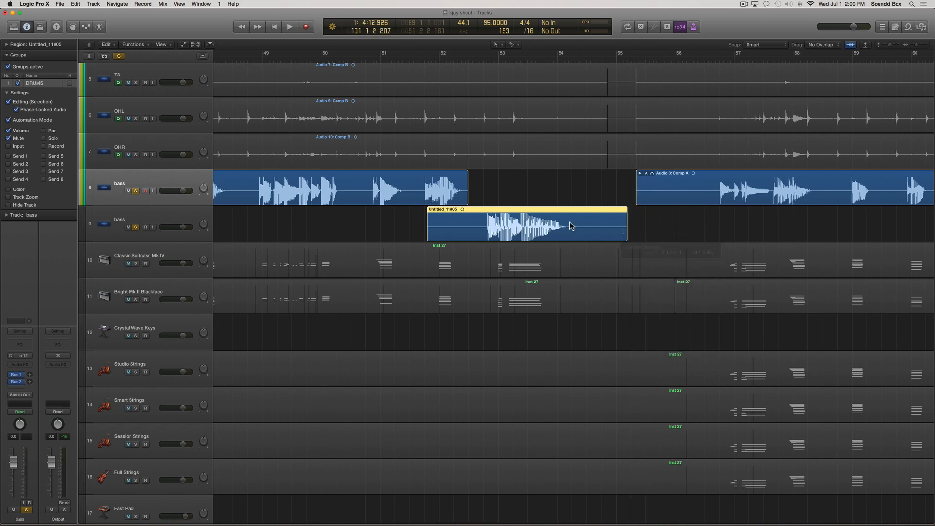
pyautogui.moveTo(428, 236); pyautogui.dragTo(475, 241)
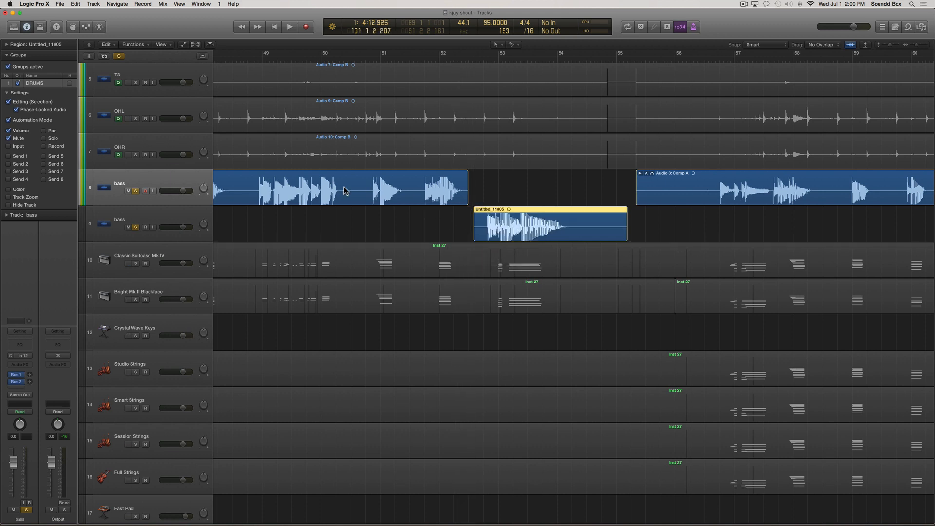
# Step: Trim both ends of Untitled_11#02 on bass track 9 to run from about beat 2 of bar 27 to bar 29
pyautogui.hscroll(-10, 312, 207)
pyautogui.hscroll(-12, 312, 207)
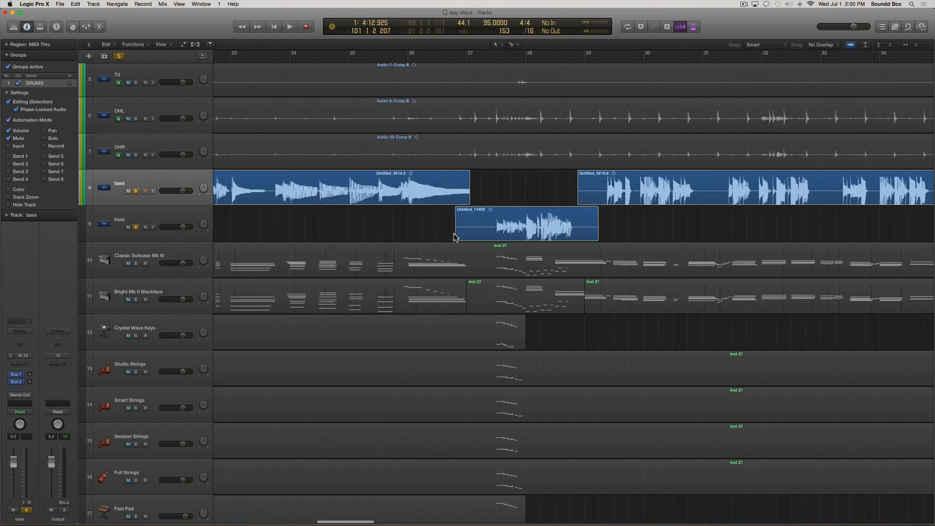
pyautogui.moveTo(458, 235); pyautogui.dragTo(492, 237)
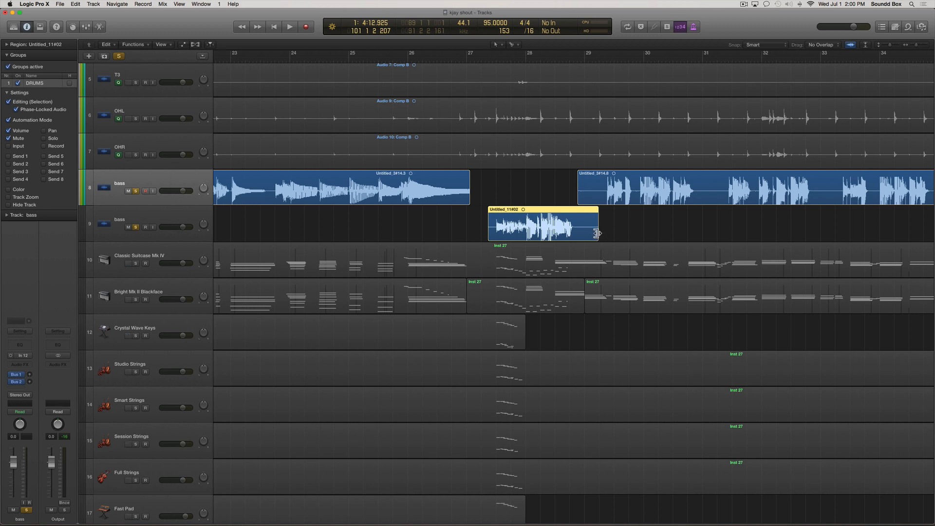
pyautogui.moveTo(596, 233); pyautogui.dragTo(584, 233)
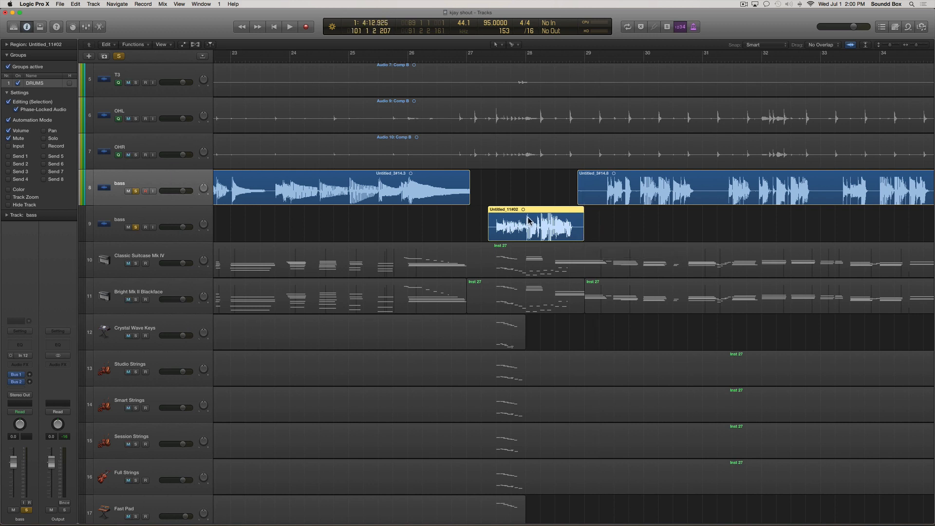
# Step: Move the Untitled_11#02 region onto bass track 8, and move the second bass track down below Studio Strings
pyautogui.moveTo(532, 219); pyautogui.dragTo(531, 191)
pyautogui.doubleClick(176, 215)
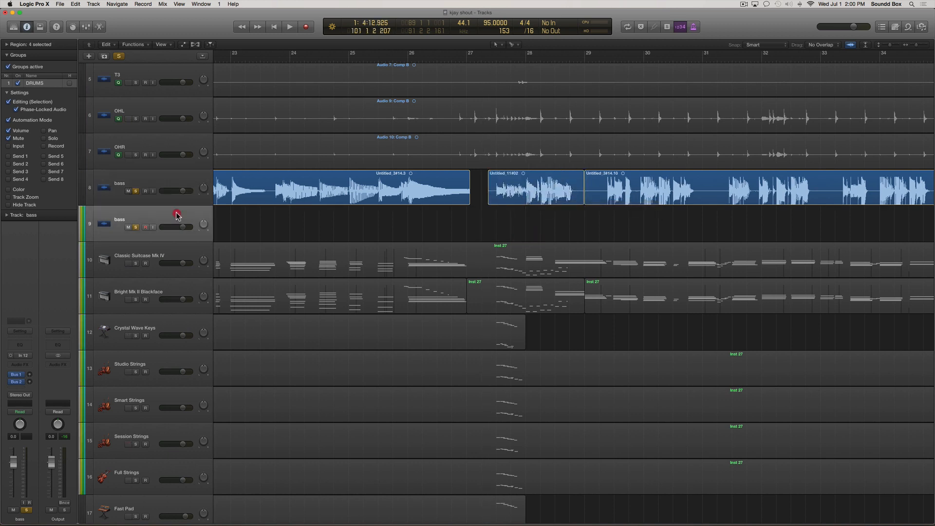
pyautogui.moveTo(188, 216); pyautogui.dragTo(190, 396)
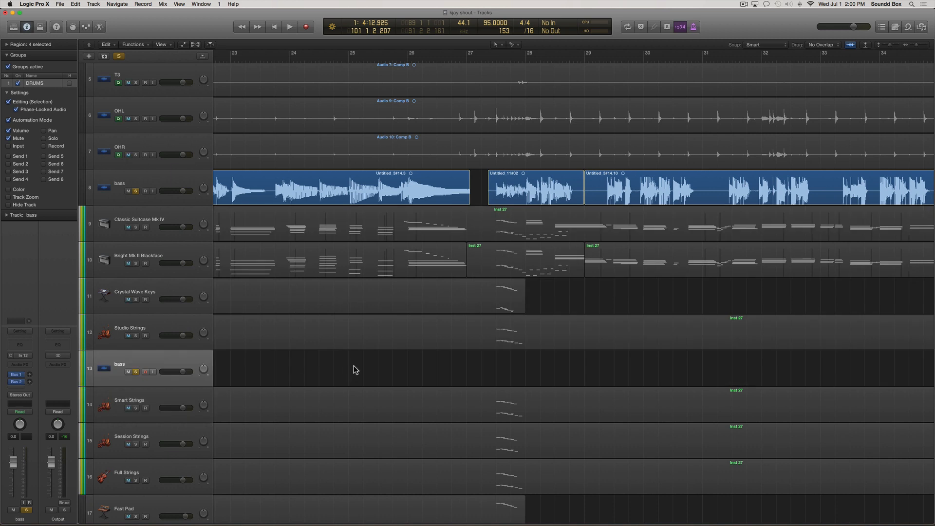
# Step: Undo the second bass track's move below Studio Strings and the Untitled_11#02 region's move onto bass track 8
pyautogui.press('super+z')
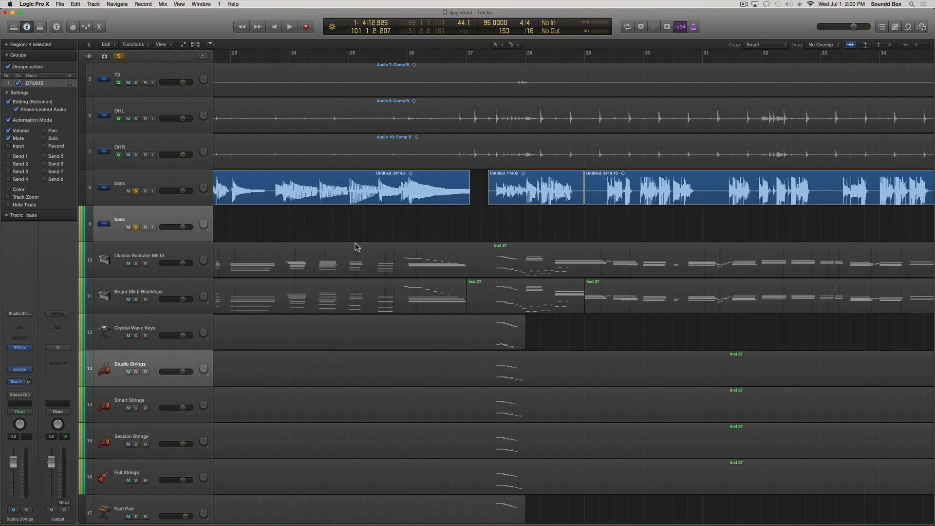
pyautogui.press('super+z')
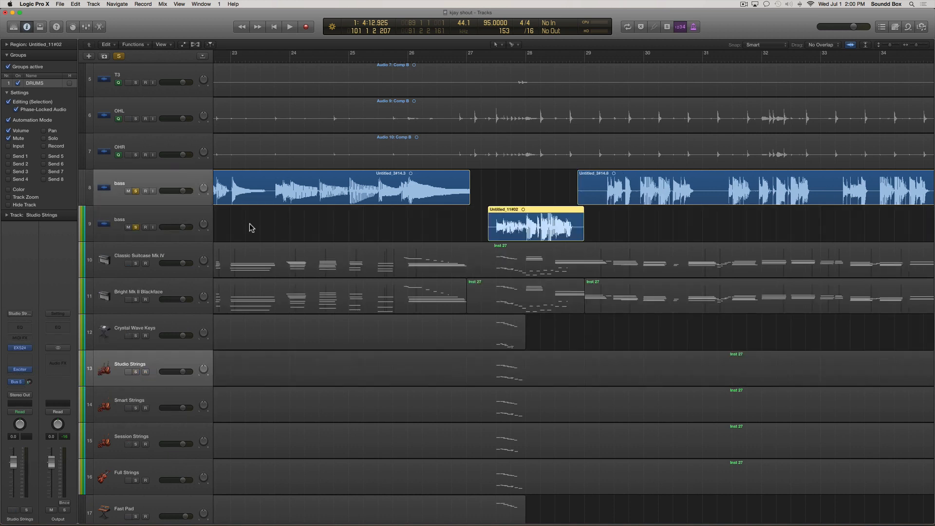
# Step: Try placing the second bass track below Studio Strings and moving Untitled_11#02 onto bass track 8, and undo the attempt
pyautogui.moveTo(185, 211); pyautogui.dragTo(173, 398)
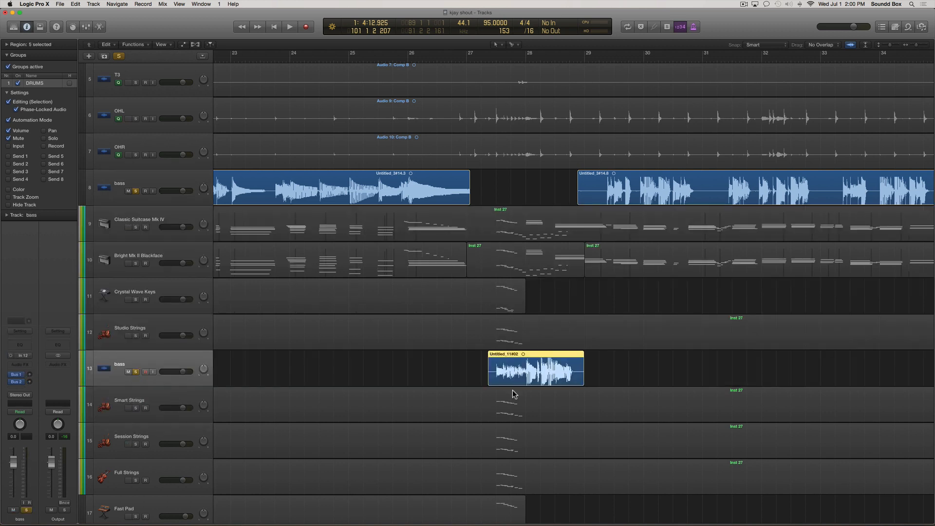
pyautogui.moveTo(540, 362); pyautogui.dragTo(539, 193)
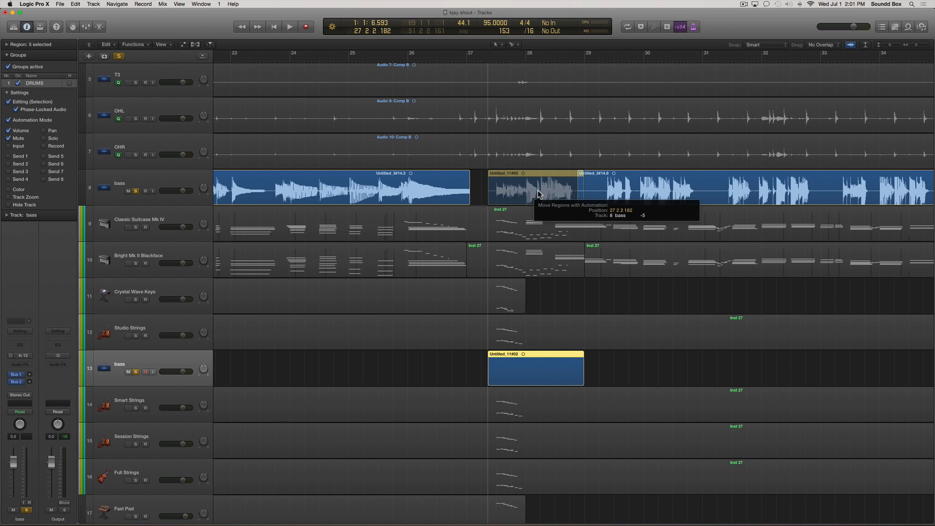
pyautogui.moveTo(538, 193); pyautogui.dragTo(536, 347)
pyautogui.press('super+z')
pyautogui.press('super+z')
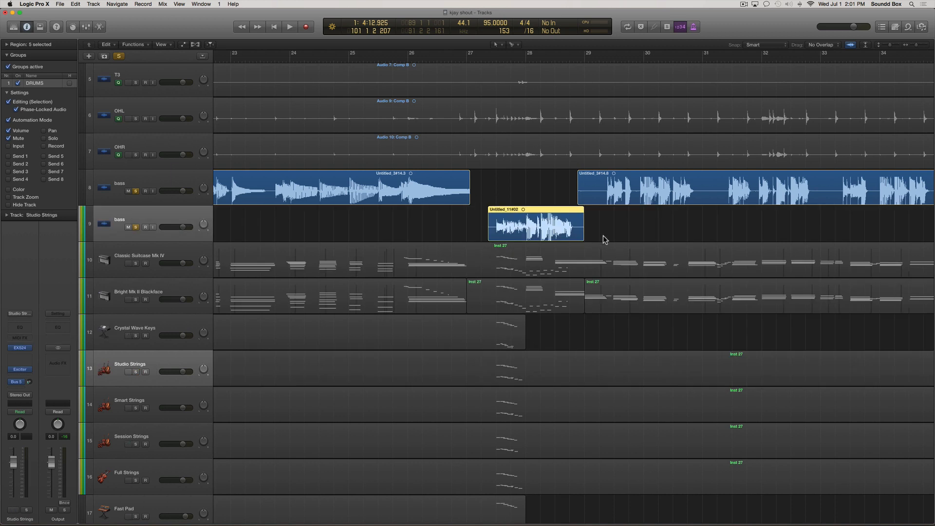
# Step: Trim the end of Untitled_11#02 on bass track 9 to late bar 28, where the next region on bass track 8 starts
pyautogui.click(596, 226)
pyautogui.moveTo(581, 235); pyautogui.dragTo(574, 235)
# Step: Examine the regions on both bass tracks from bar 1 through about bar 65 for gaps and overlaps
pyautogui.hscroll(-15, 485, 213)
pyautogui.hscroll(-6, 486, 211)
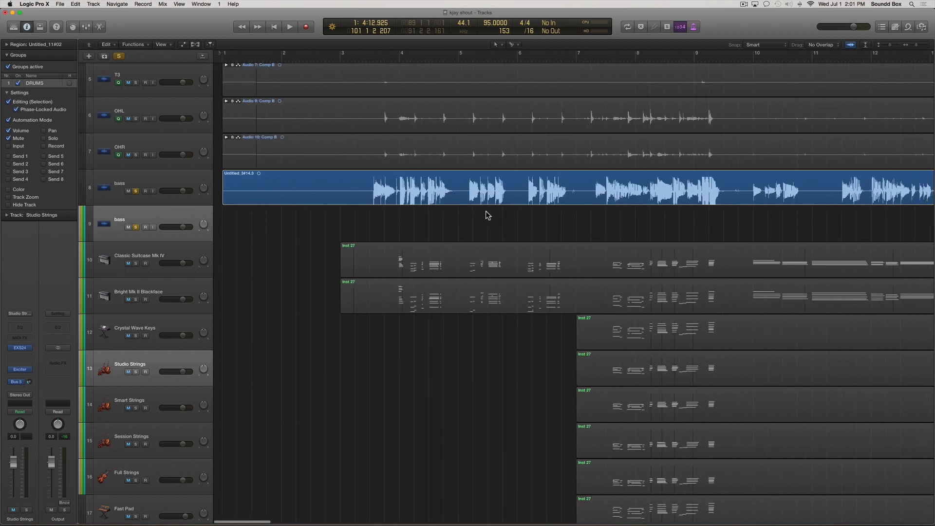
pyautogui.hscroll(18, 486, 211)
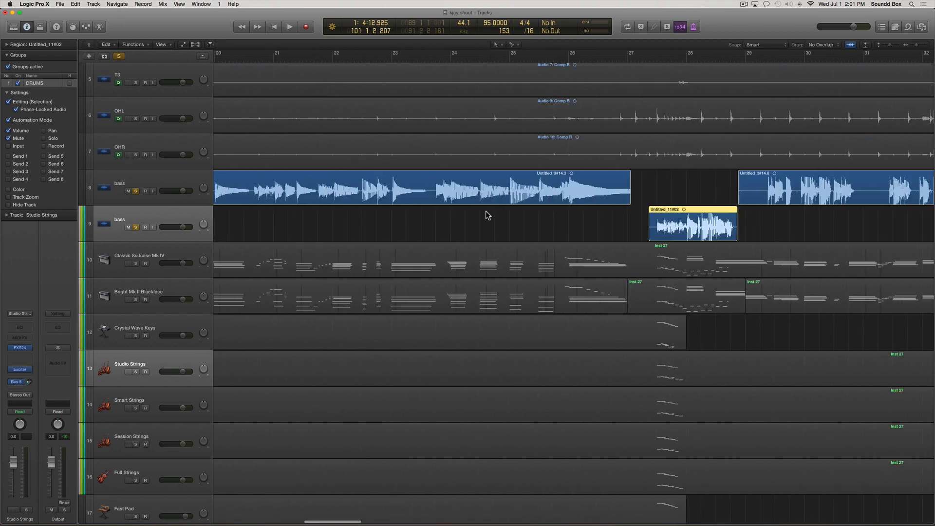
pyautogui.hscroll(-4, 486, 211)
pyautogui.hscroll(-20, 485, 211)
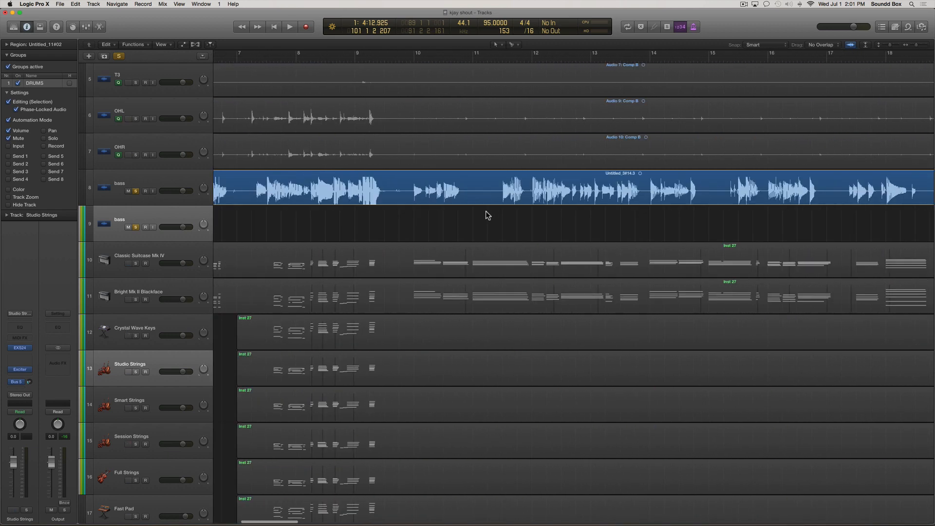
pyautogui.hscroll(20, 486, 211)
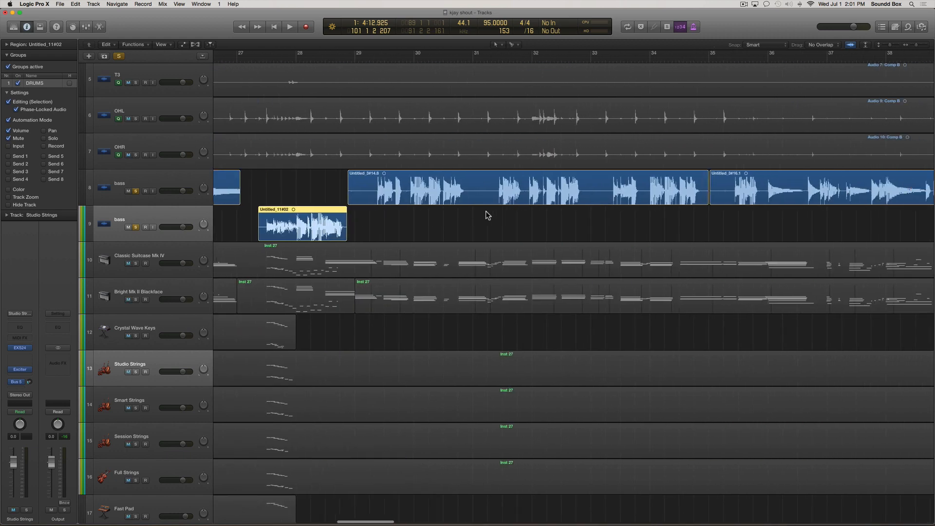
pyautogui.hscroll(14, 485, 212)
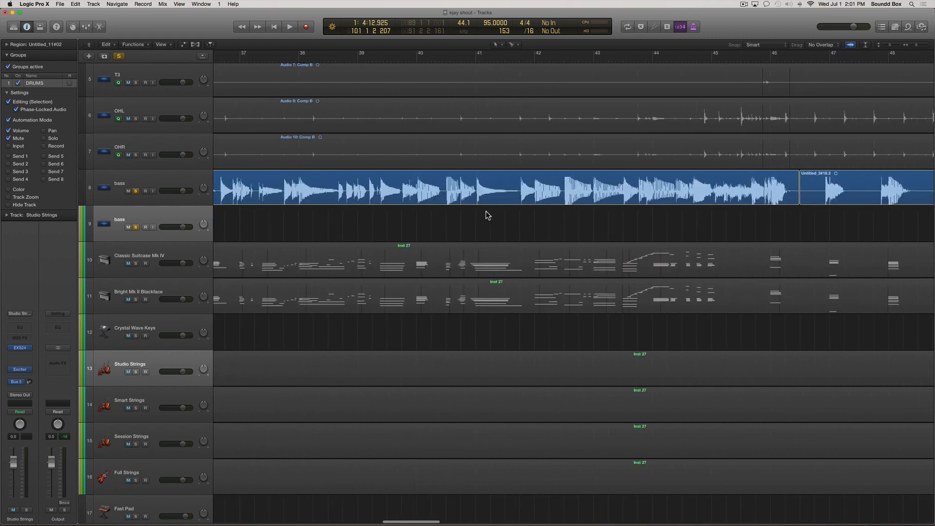
pyautogui.hscroll(7, 486, 211)
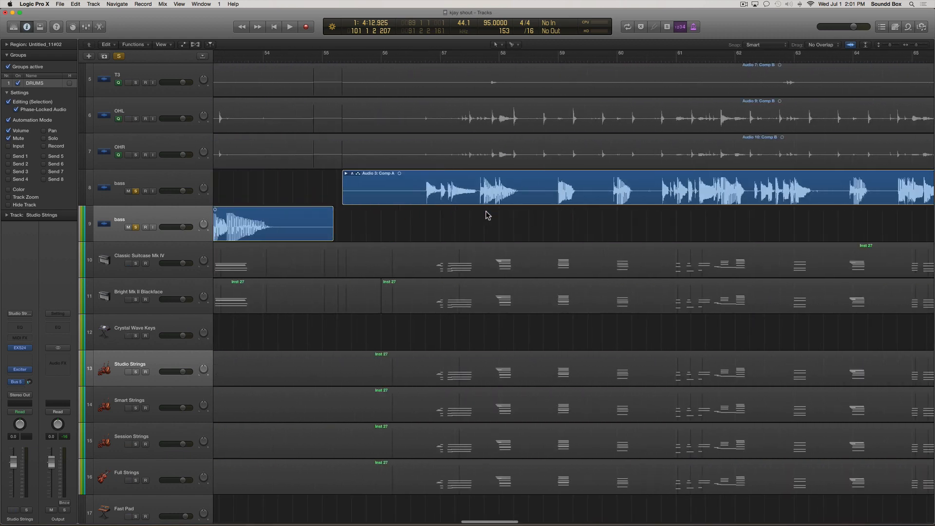
# Step: Expand the bass take folder starting at about bar 55, inspect its takes along its full length, and collapse it
pyautogui.click(346, 174)
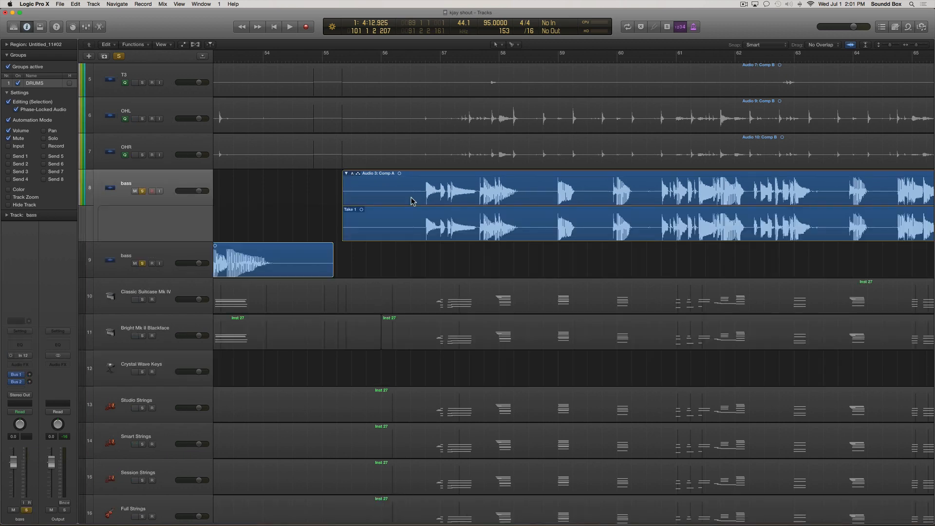
pyautogui.hscroll(2, 414, 202)
pyautogui.hscroll(7, 413, 202)
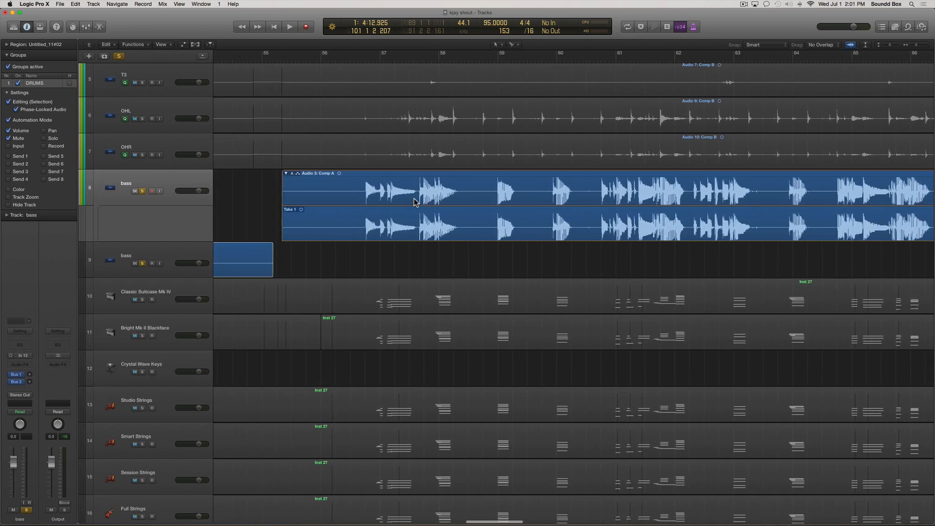
pyautogui.hscroll(12, 413, 200)
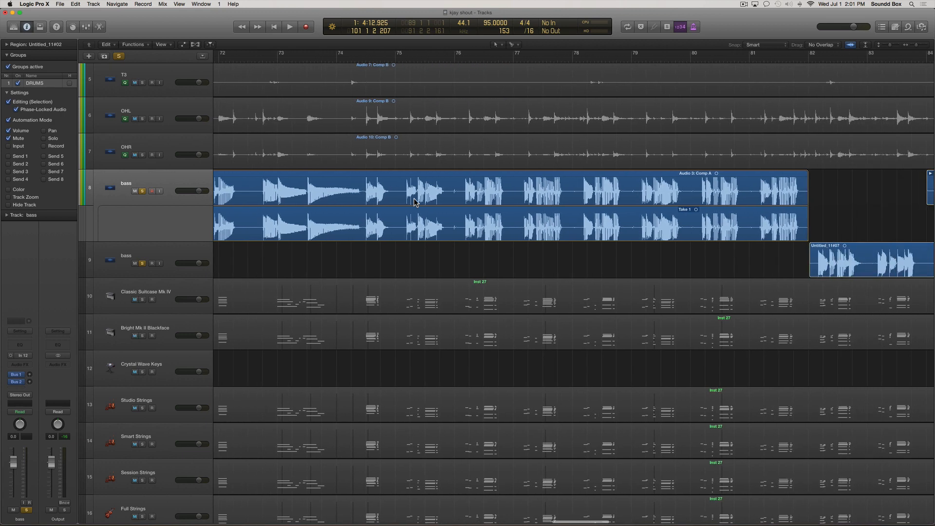
pyautogui.hscroll(-19, 413, 202)
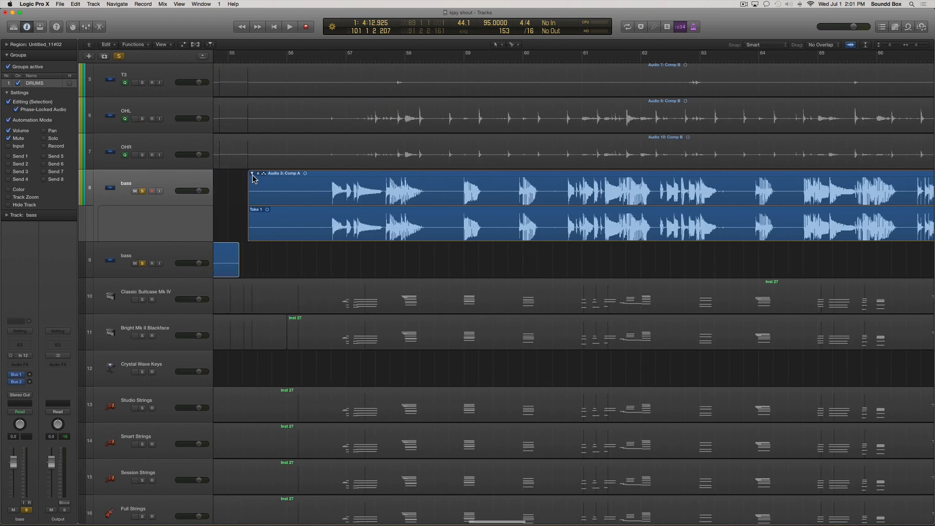
pyautogui.click(252, 174)
# Step: Expand the bass take folder starting at about bar 84 to inspect its takes
pyautogui.hscroll(20, 343, 202)
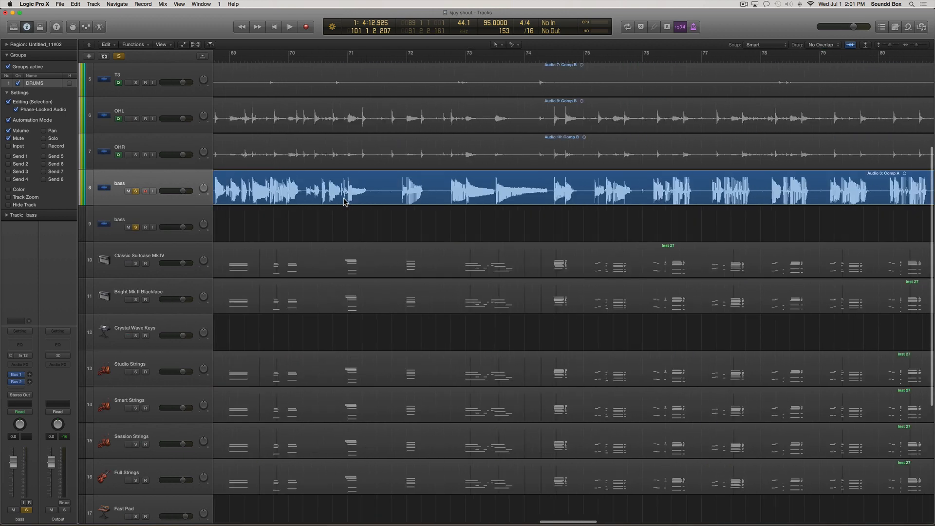
pyautogui.hscroll(6, 344, 202)
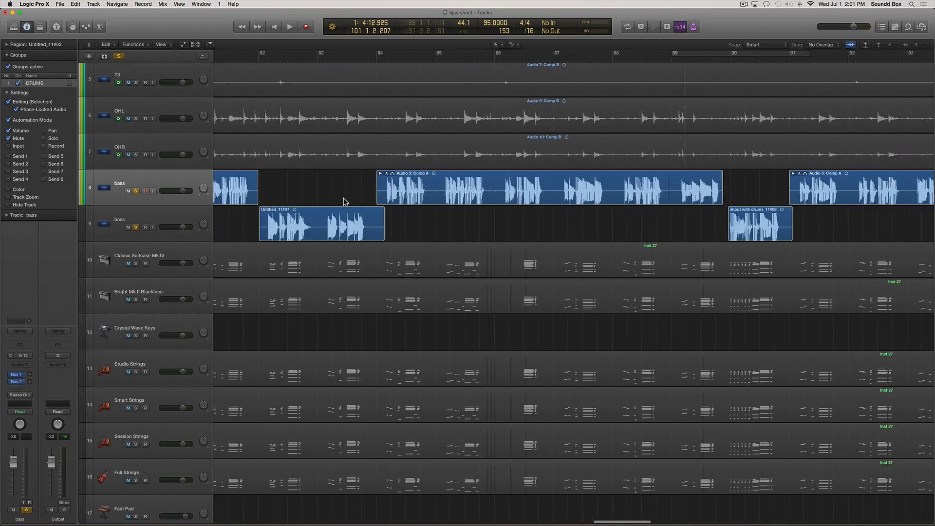
pyautogui.click(380, 174)
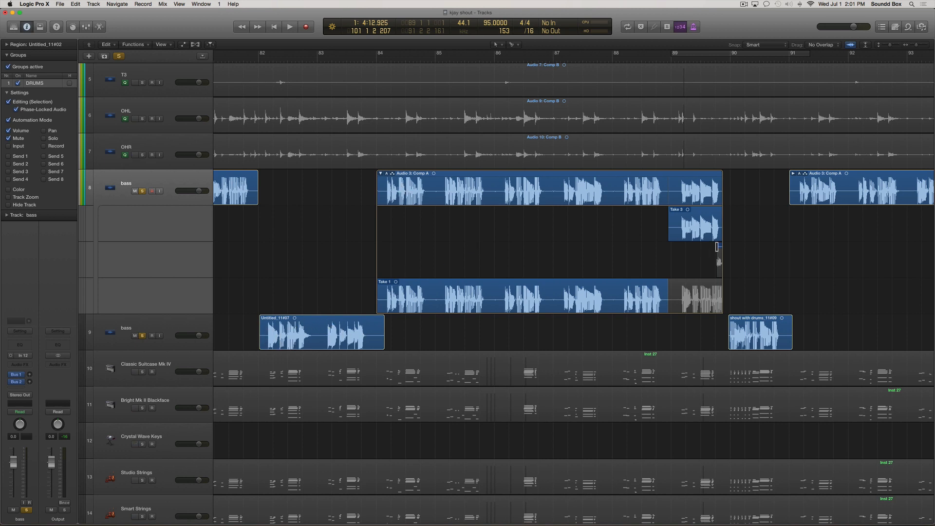
pyautogui.hscroll(5, 657, 225)
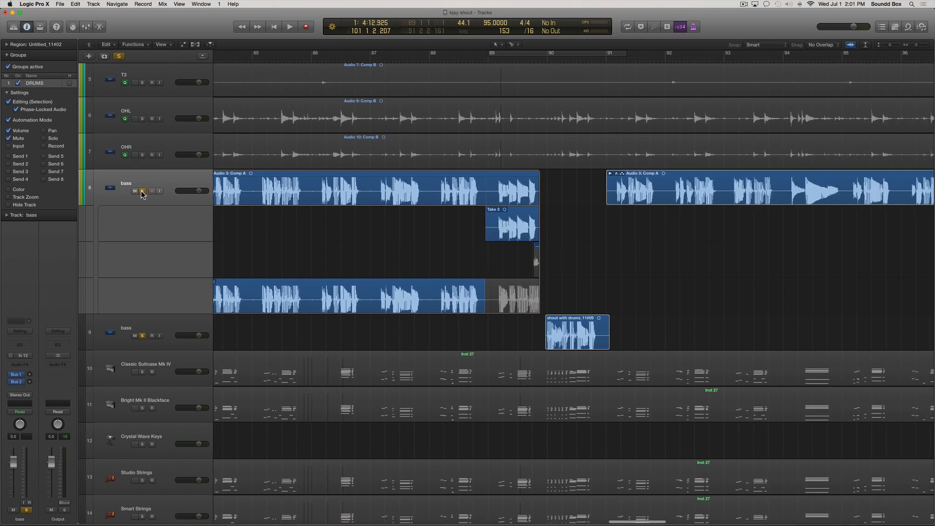
# Step: Play the bass passage from about bar 88 to bar 90, and collapse the take folder starting at bar 84
pyautogui.click(443, 58)
pyautogui.press('space')
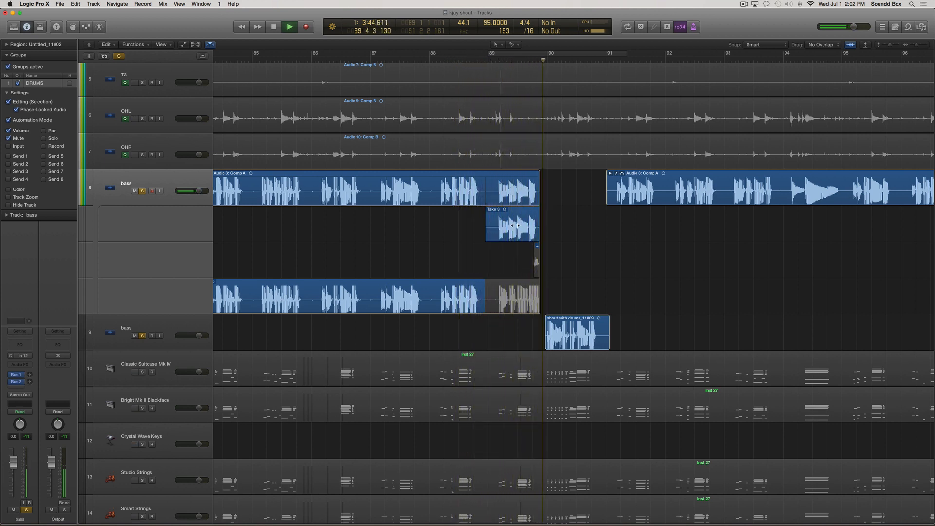
pyautogui.press('space')
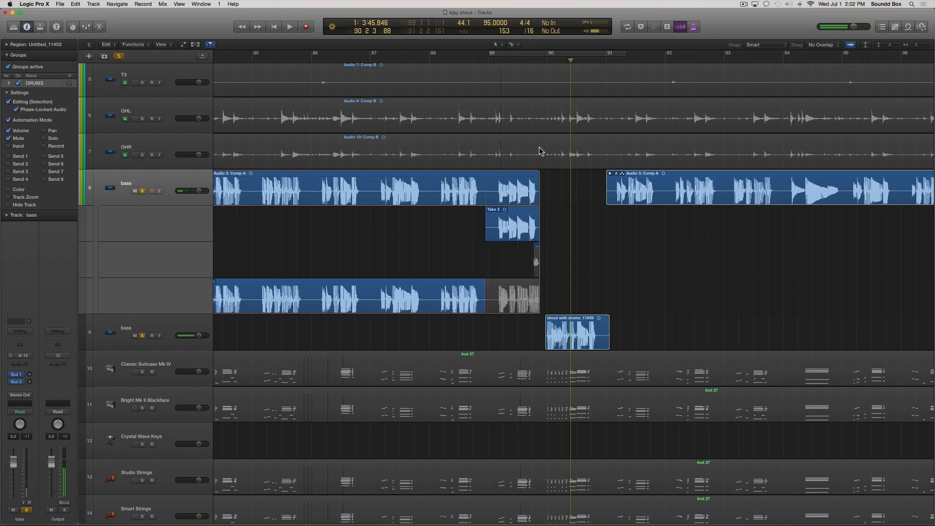
pyautogui.hscroll(10, 636, 134)
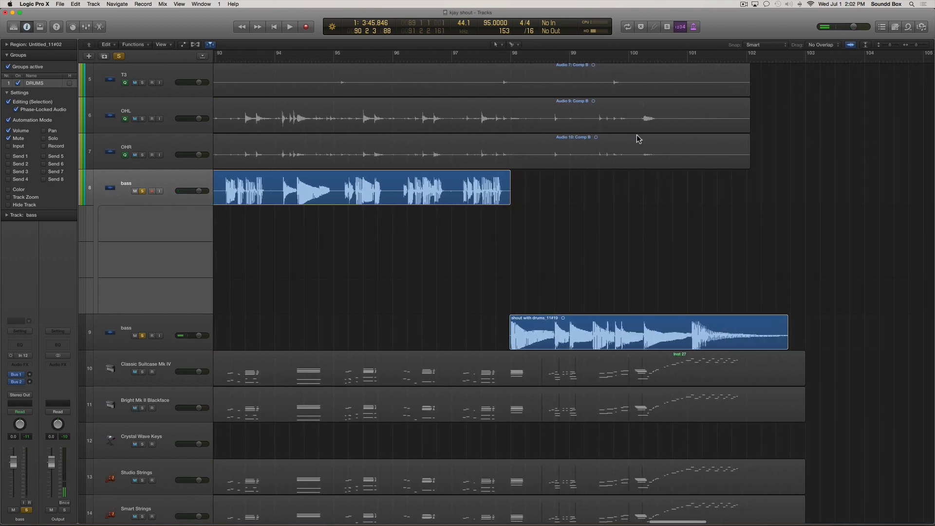
pyautogui.hscroll(-12, 635, 134)
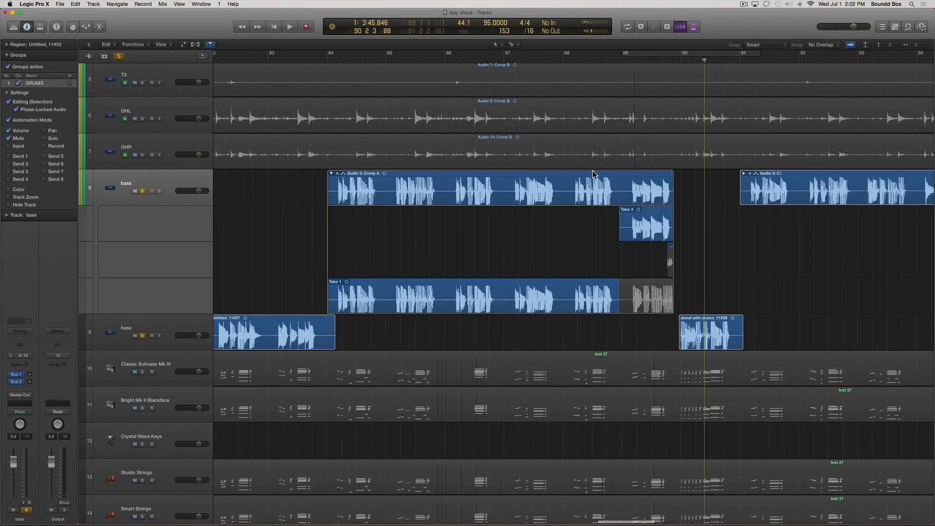
pyautogui.doubleClick(544, 175)
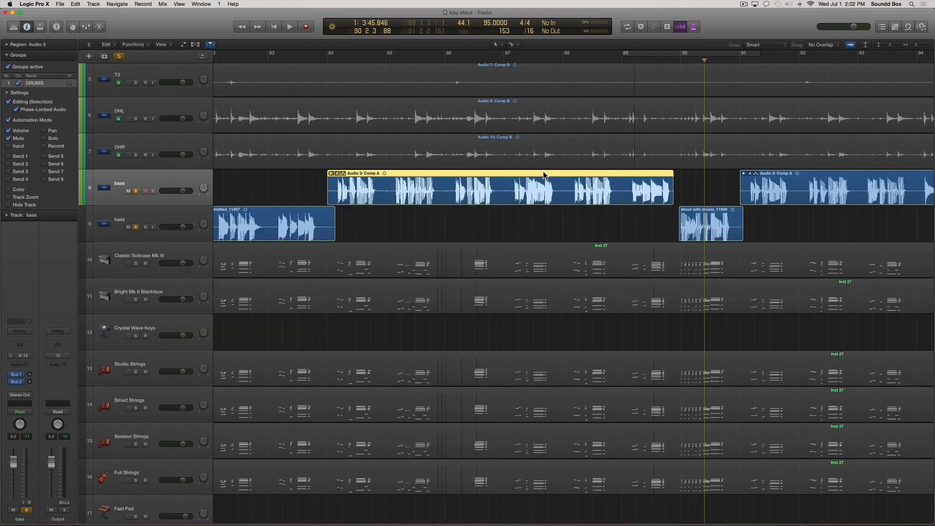
# Step: Trim the end of Untitled_11#07 on bass track 9 to just before bar 84
pyautogui.hscroll(-3, 366, 155)
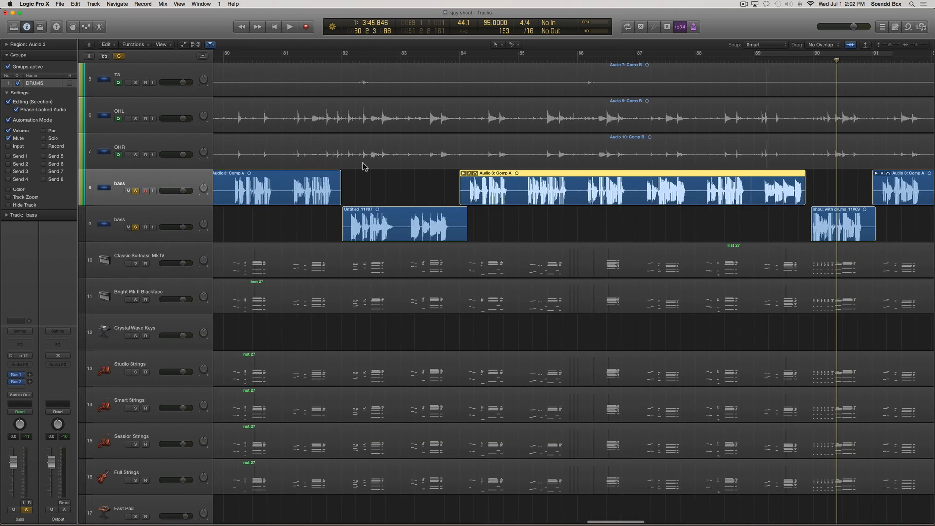
pyautogui.click(473, 236)
pyautogui.moveTo(467, 234); pyautogui.dragTo(456, 236)
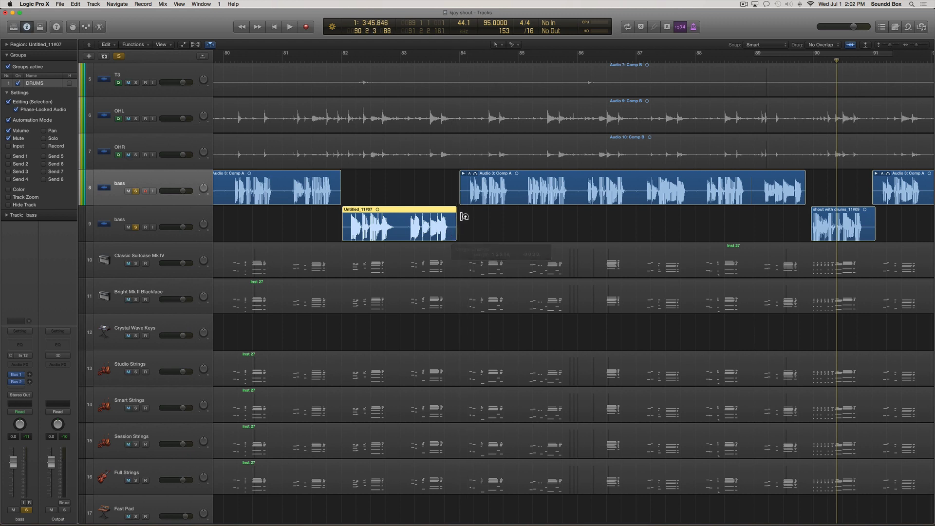
# Step: Flatten and merge the two bass take folders starting at about bar 84 and bar 91
pyautogui.click(472, 176)
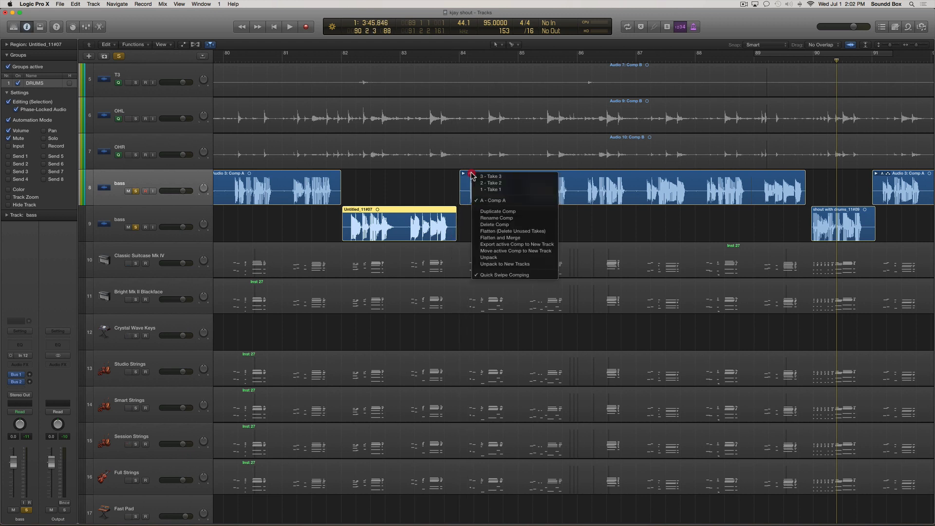
pyautogui.click(521, 238)
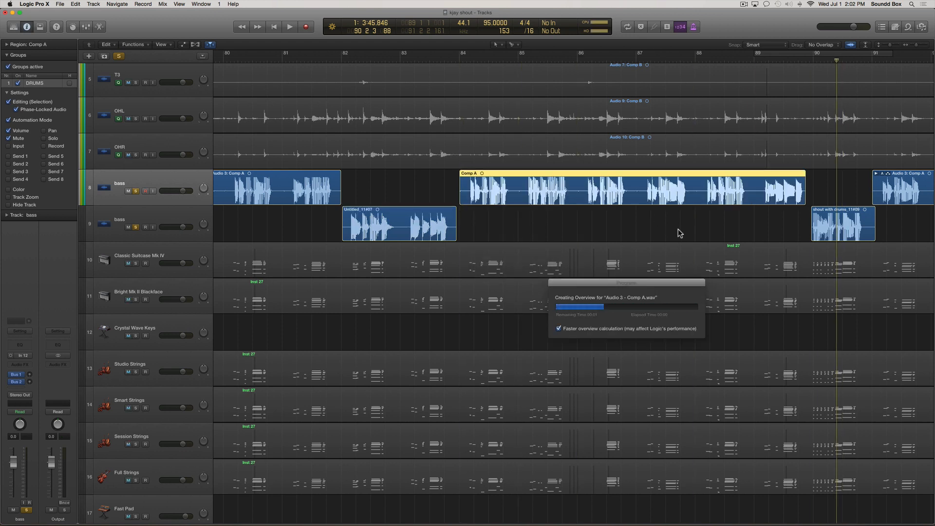
pyautogui.hscroll(10, 700, 234)
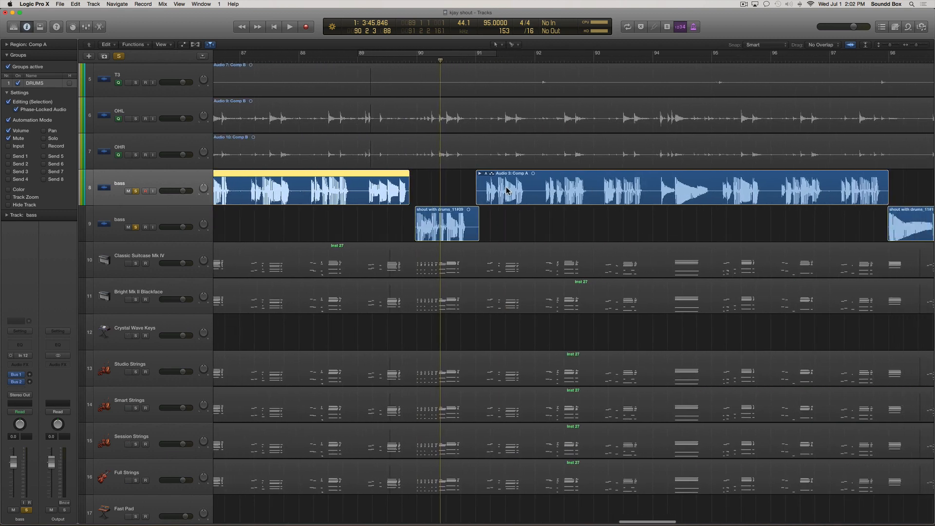
pyautogui.click(486, 174)
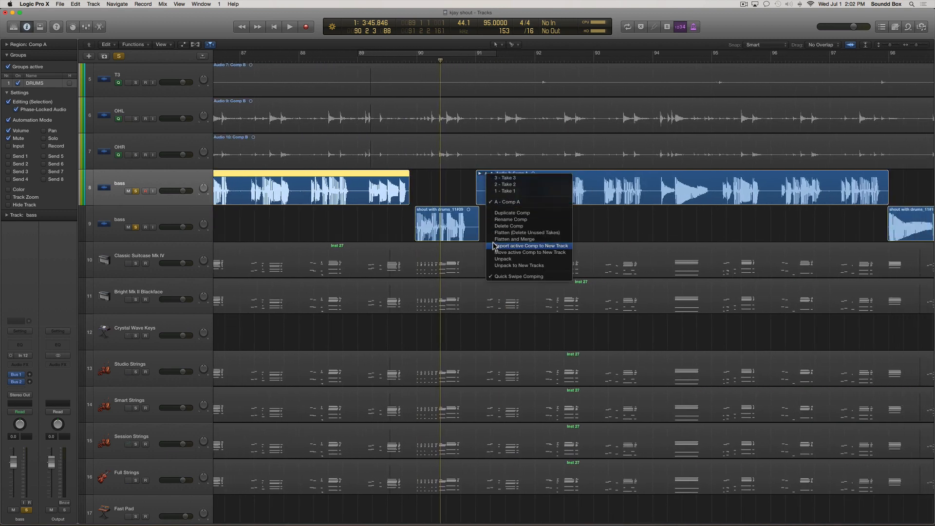
pyautogui.click(515, 233)
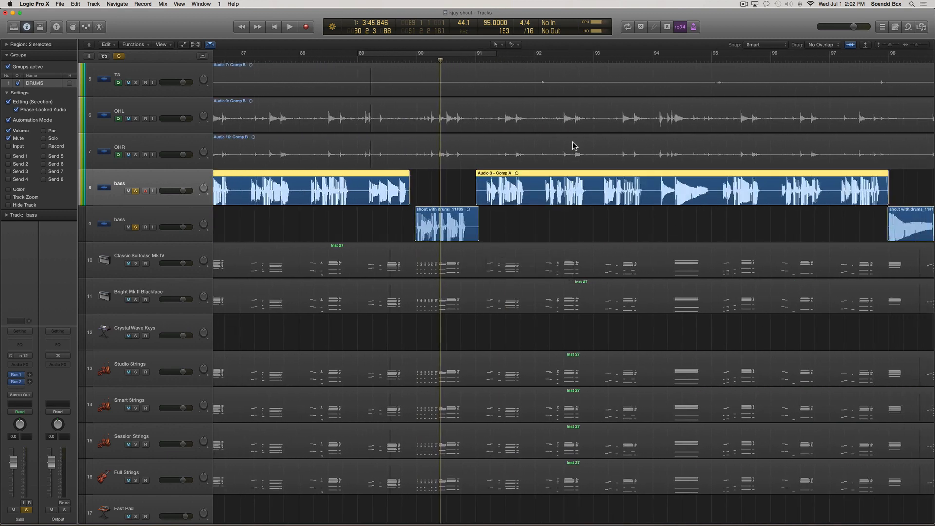
# Step: Flatten and merge the bass take folder on track 8 starting at about bar 55
pyautogui.hscroll(4, 500, 217)
pyautogui.hscroll(-20, 497, 217)
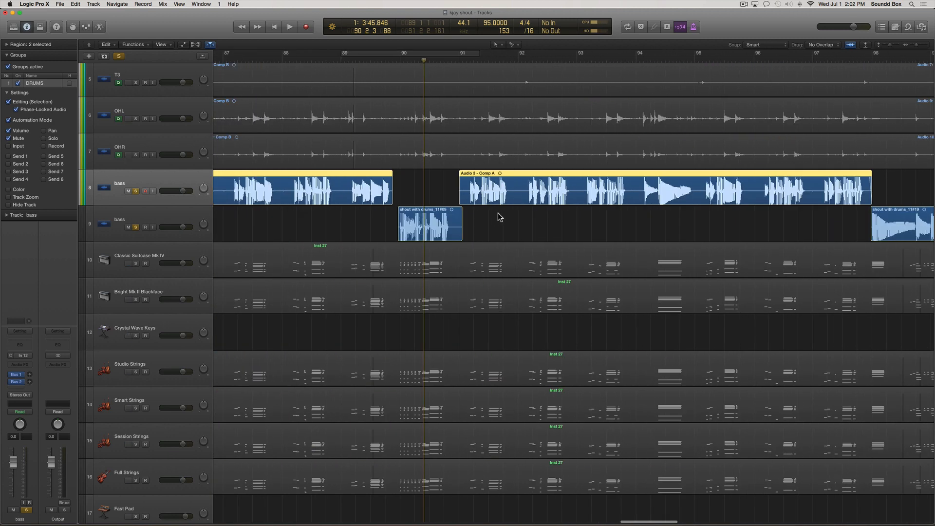
pyautogui.hscroll(-20, 497, 213)
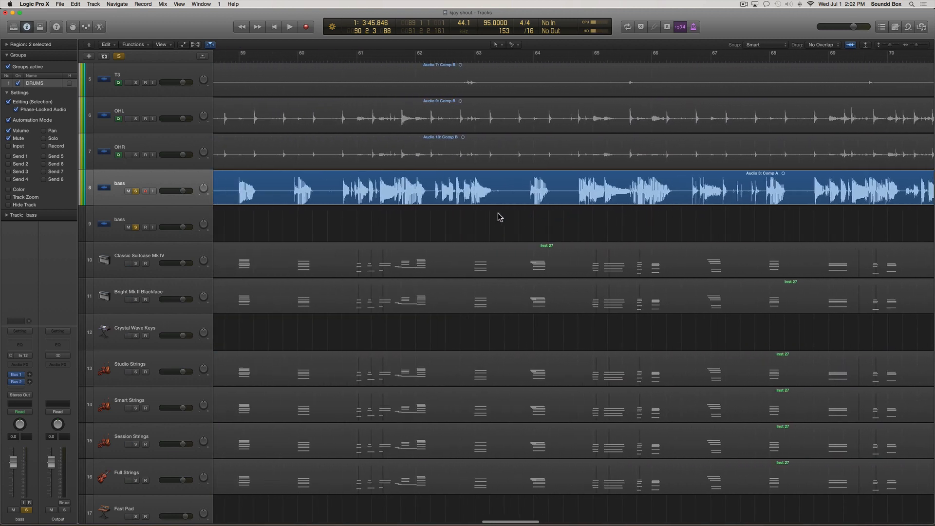
pyautogui.hscroll(2, 498, 217)
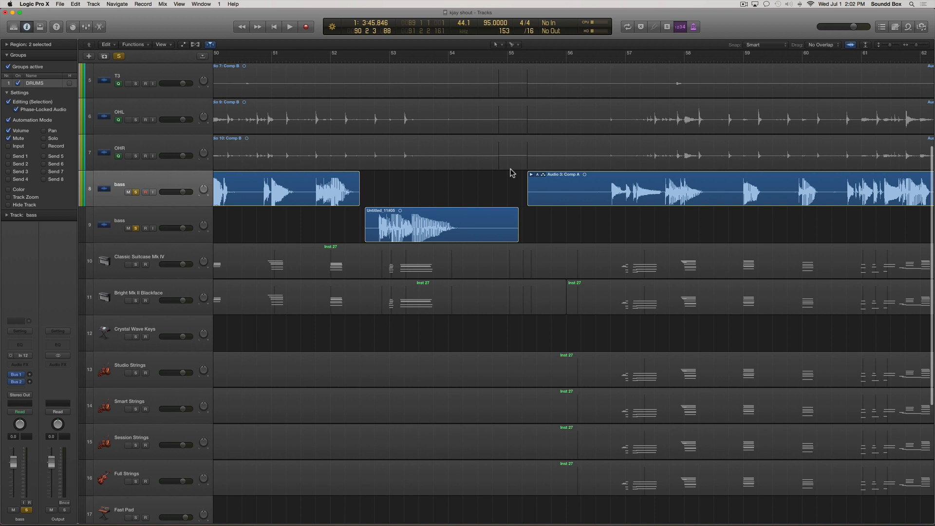
pyautogui.click(539, 175)
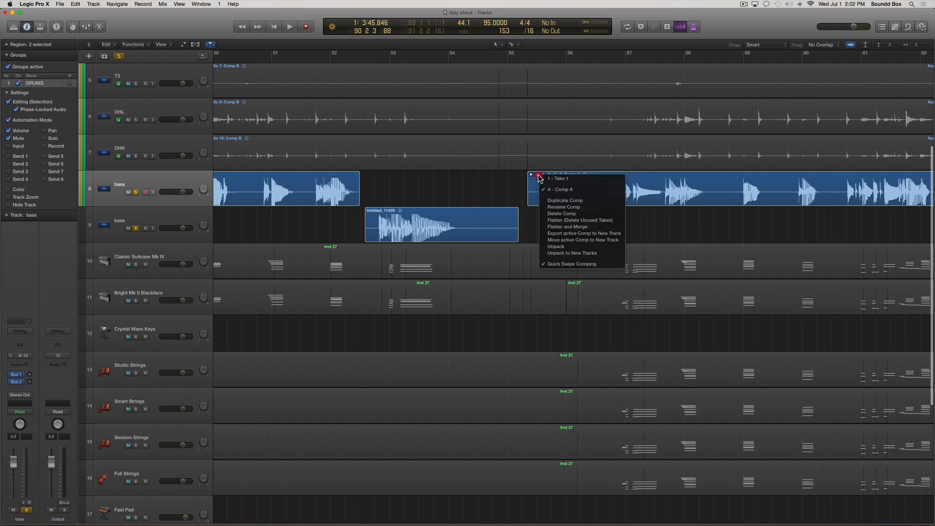
pyautogui.click(554, 221)
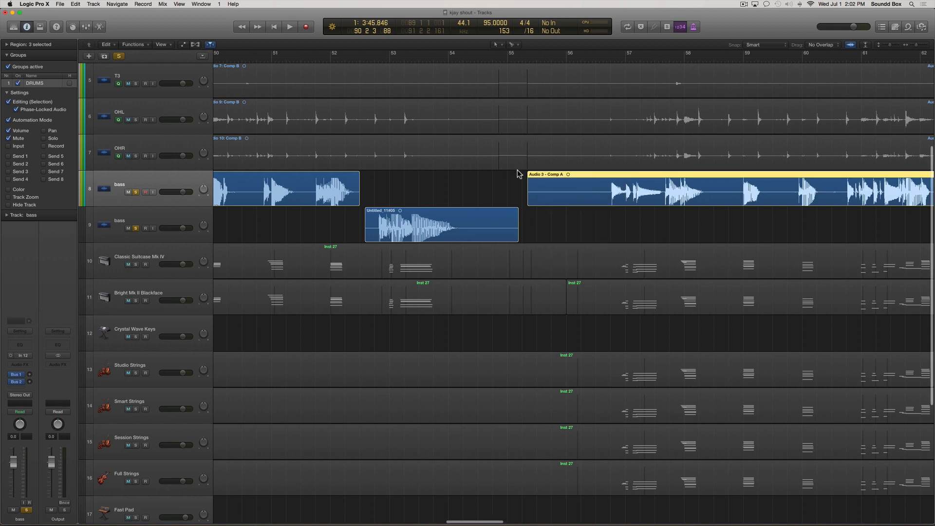
# Step: Rename bass track 8 as BASS
pyautogui.hscroll(-20, 517, 173)
pyautogui.hscroll(8, 516, 173)
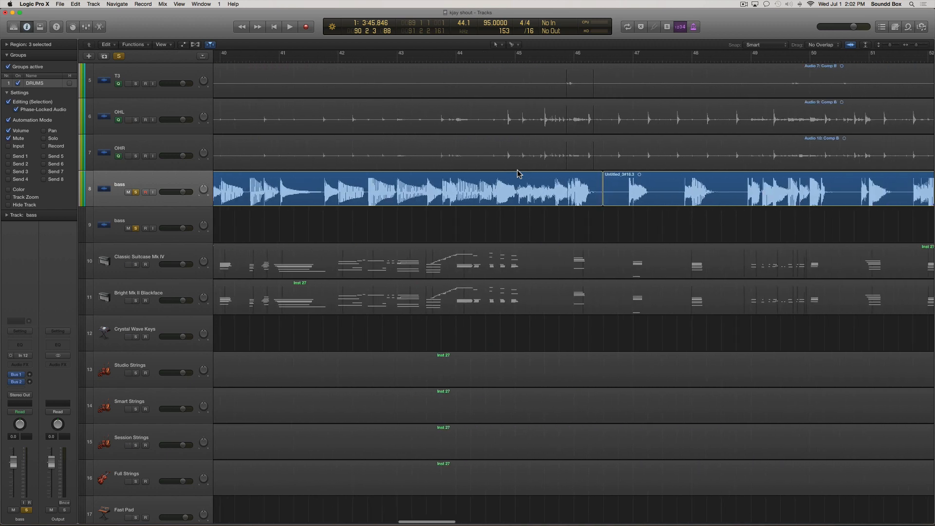
pyautogui.scroll(-10, 537, 199)
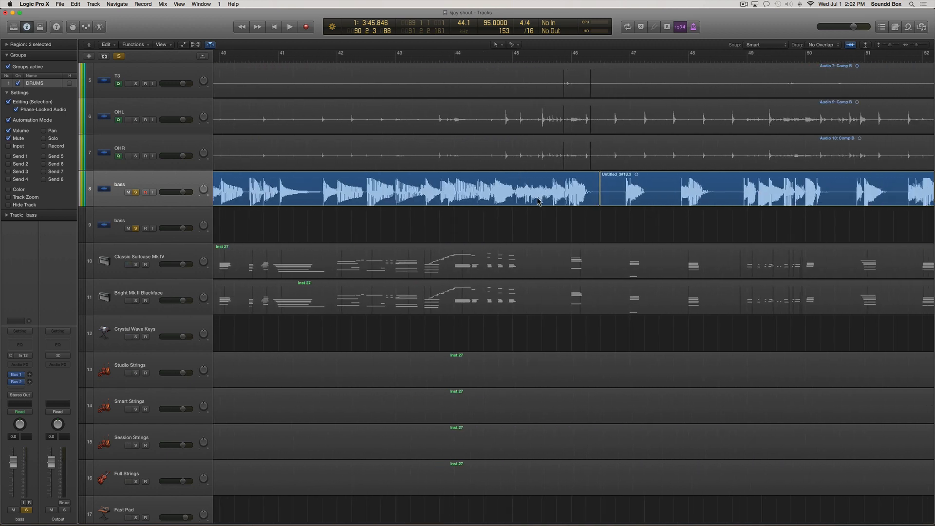
pyautogui.scroll(-5, 537, 197)
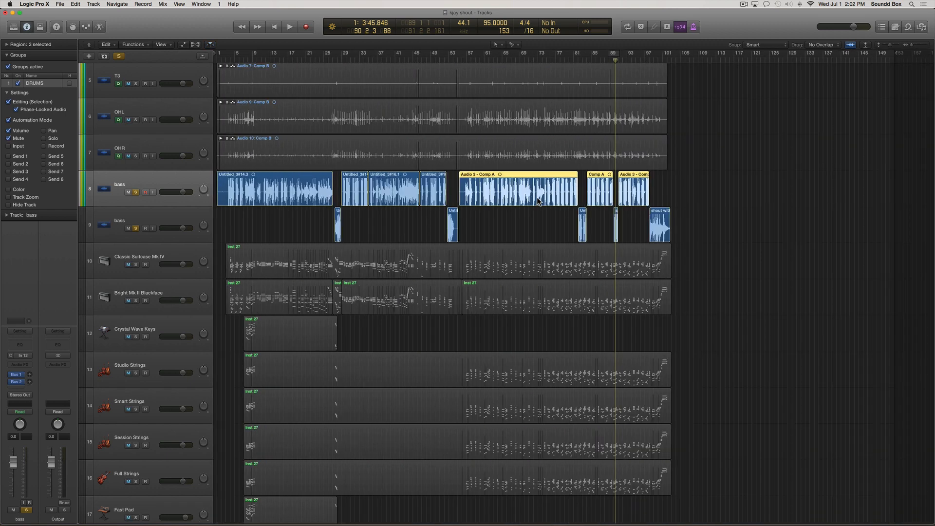
pyautogui.scroll(4, 536, 197)
pyautogui.hscroll(-10, 536, 197)
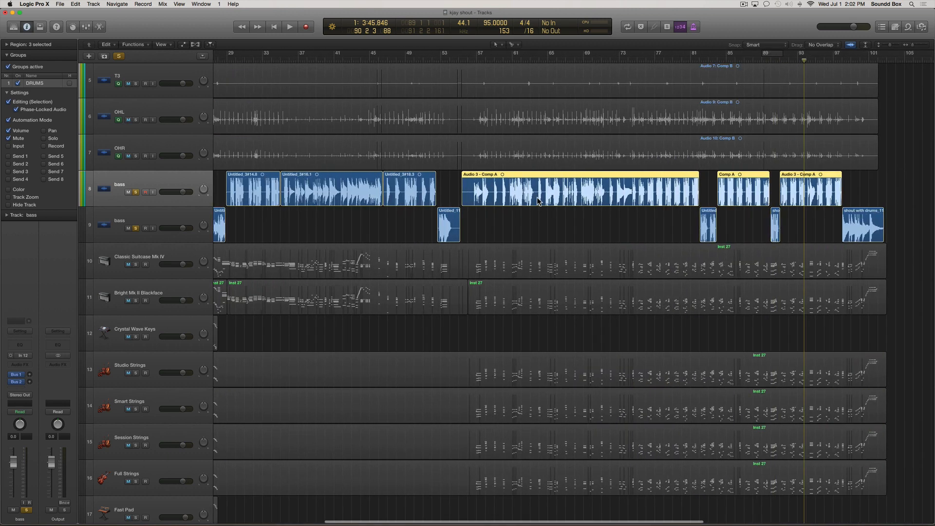
pyautogui.doubleClick(119, 185)
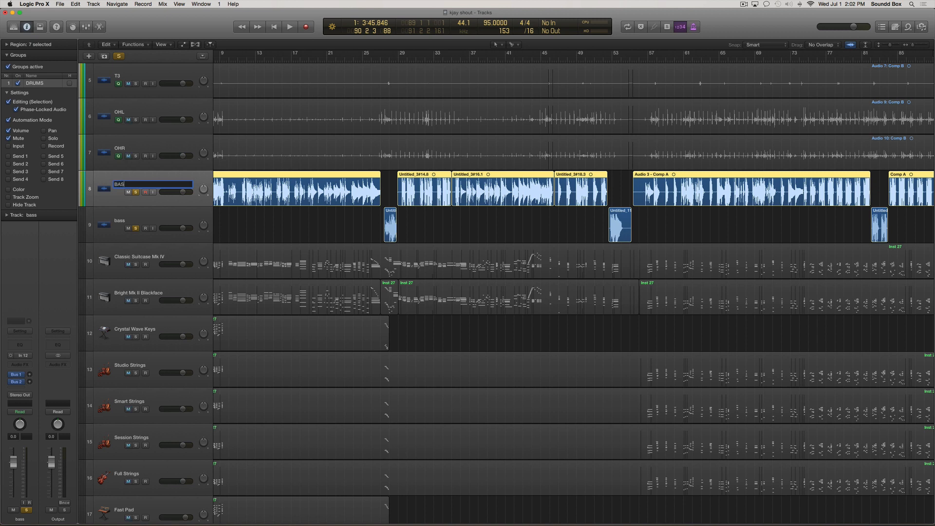
pyautogui.press('Return')
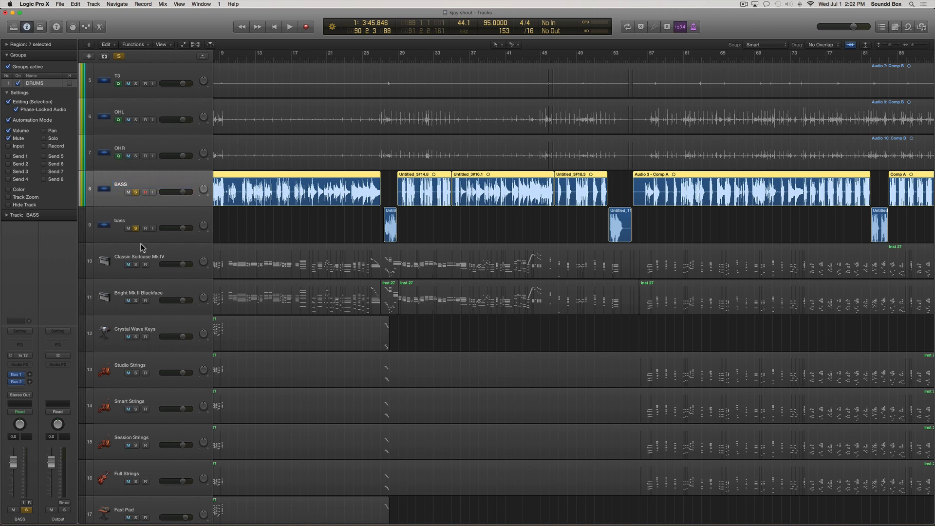
# Step: Move all the regions from bass track 9 onto the BASS track at their existing positions, and delete the emptied track 9
pyautogui.click(176, 222)
pyautogui.hscroll(10, 408, 195)
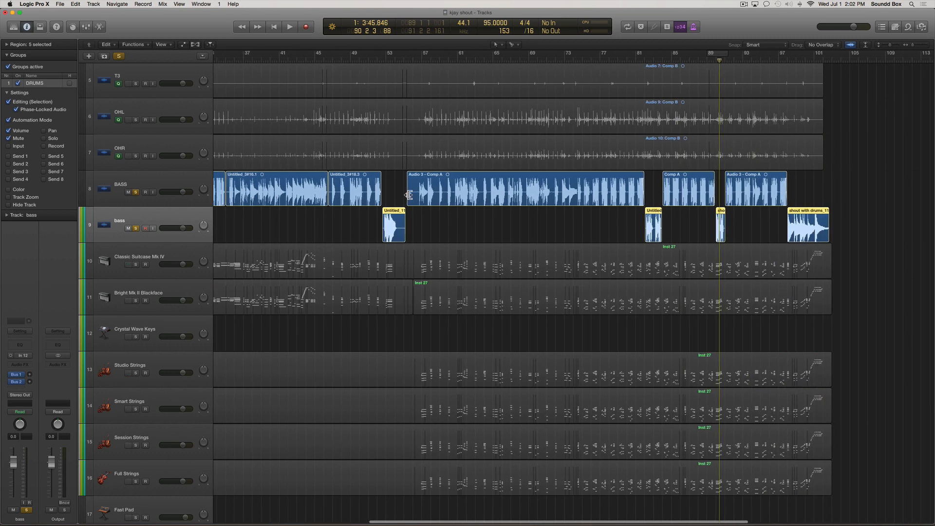
pyautogui.hscroll(-8, 409, 195)
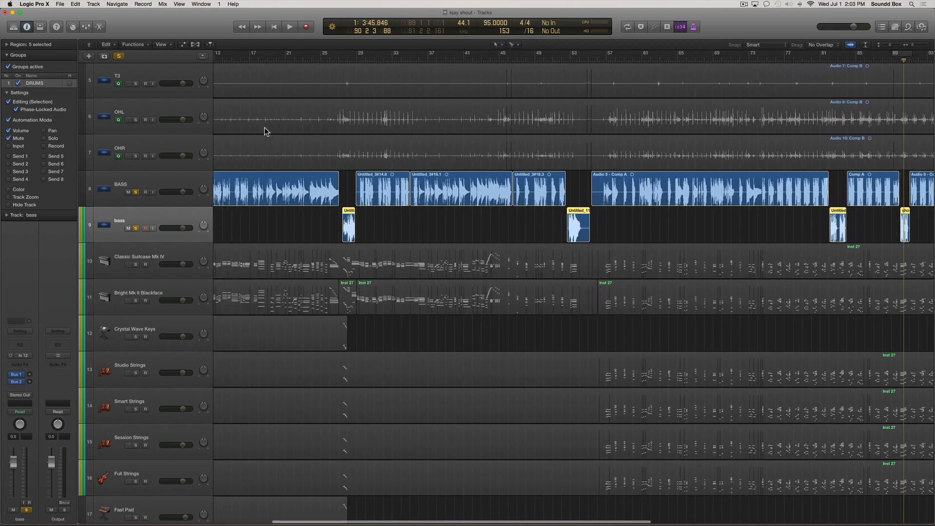
pyautogui.click(187, 176)
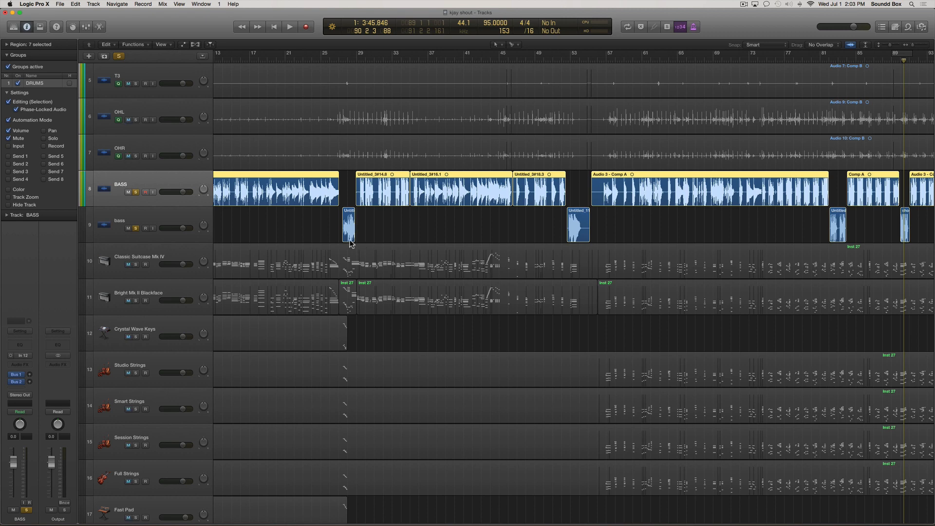
pyautogui.scroll(-5, 350, 241)
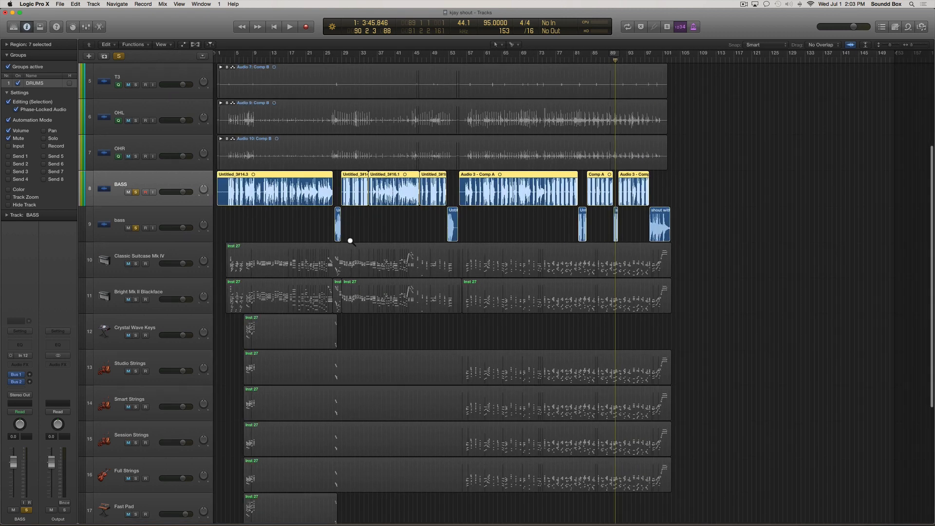
pyautogui.moveTo(310, 219); pyautogui.dragTo(688, 240)
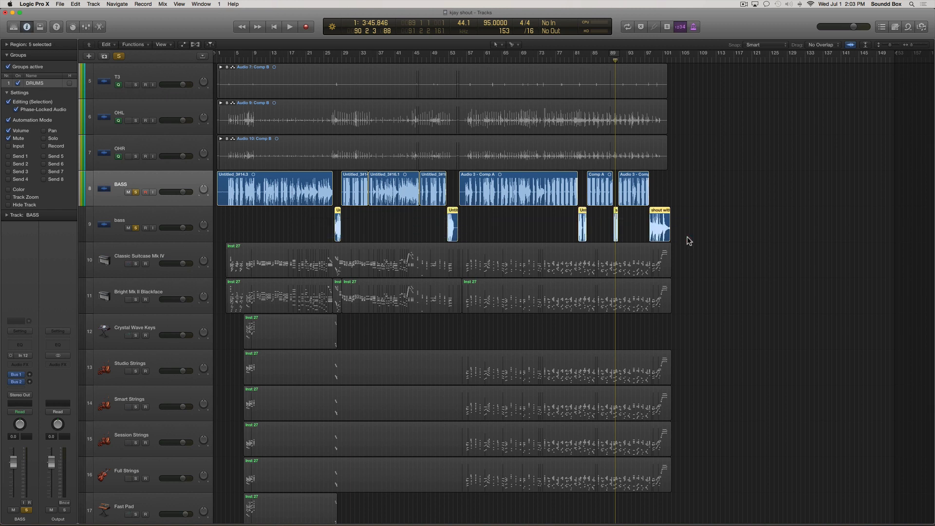
pyautogui.press('super+shift+t')
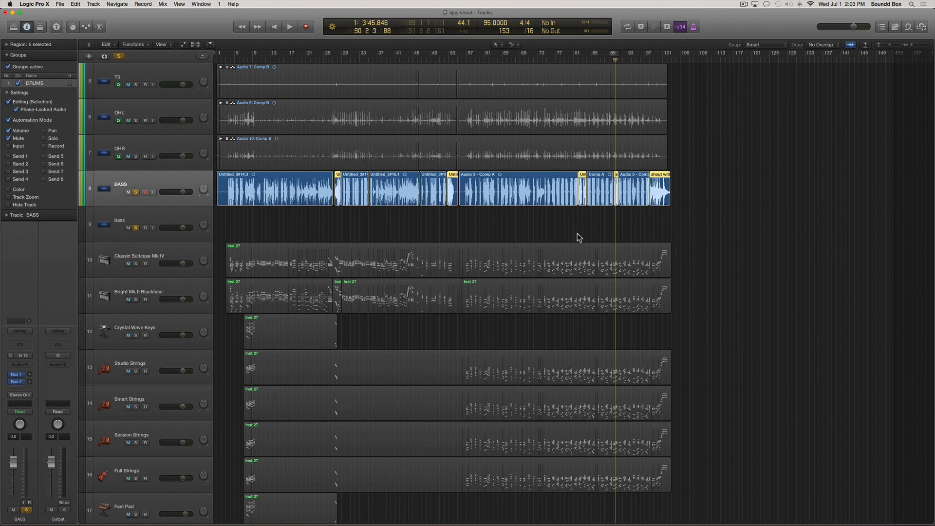
pyautogui.click(160, 210)
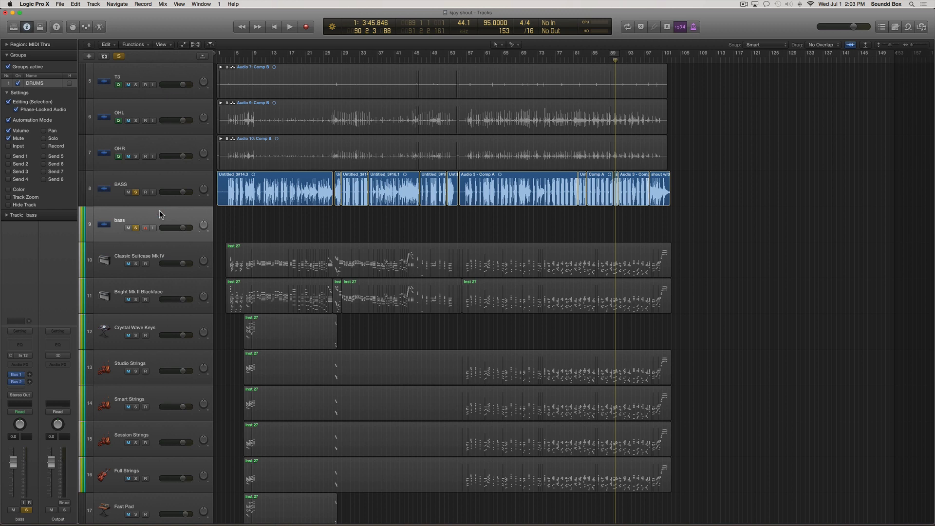
pyautogui.press('super+BackSpace')
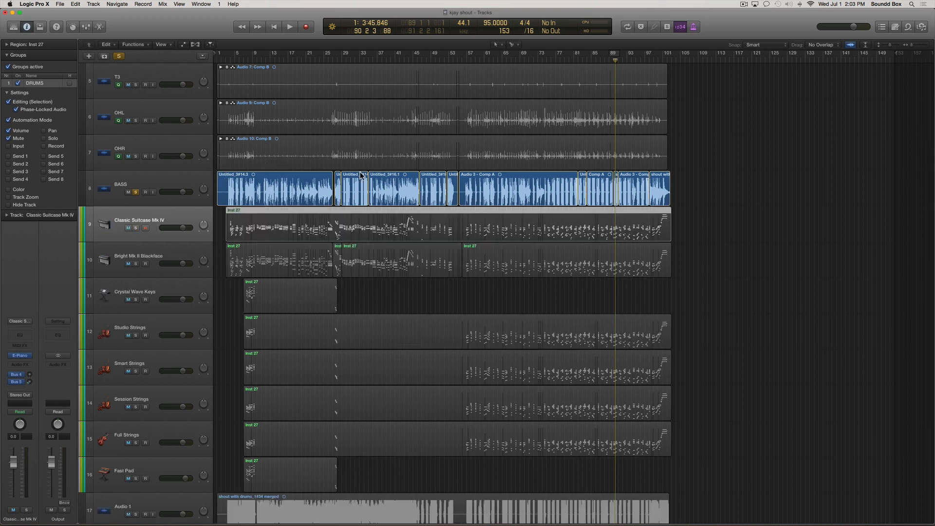
# Step: Join all the regions on the BASS track into one new audio file, and turn off the track's solo
pyautogui.click(185, 181)
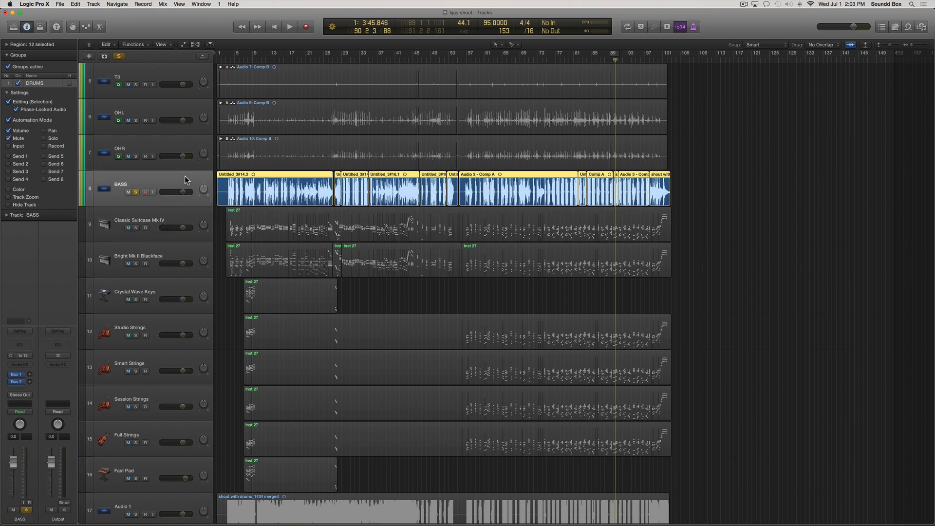
pyautogui.rightClick(261, 175)
pyautogui.moveTo(281, 257)
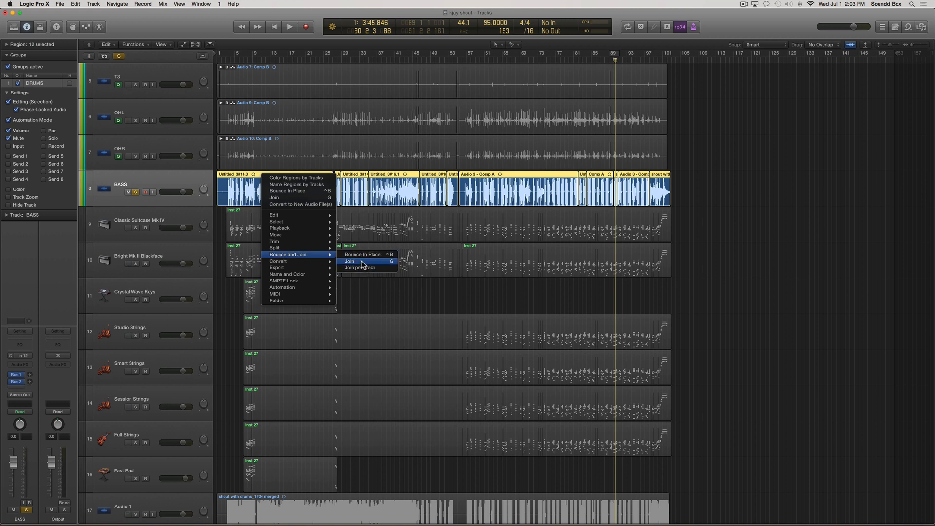
pyautogui.click(762, 178)
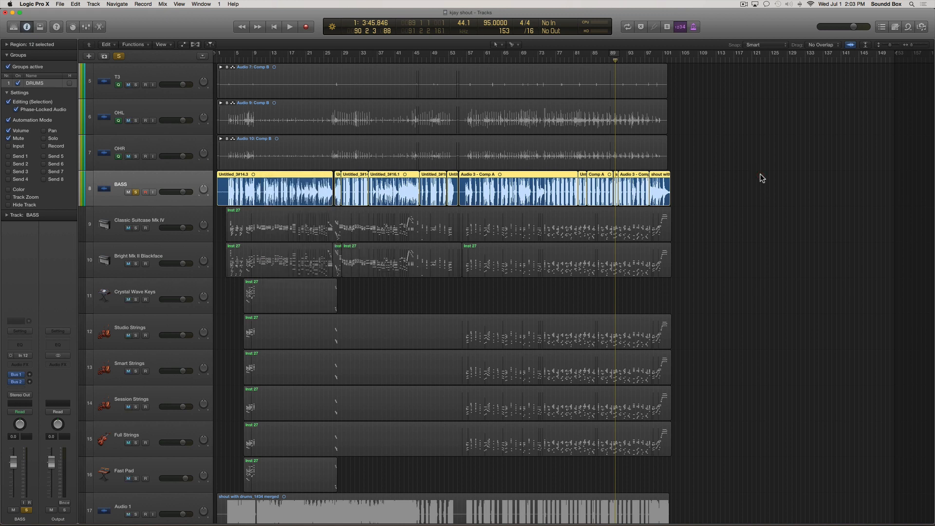
pyautogui.press('super+j')
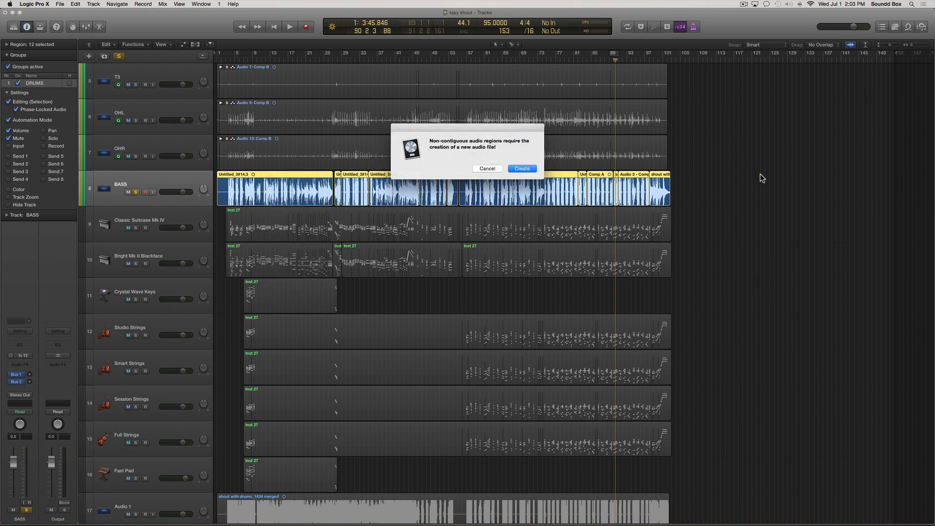
pyautogui.click(516, 168)
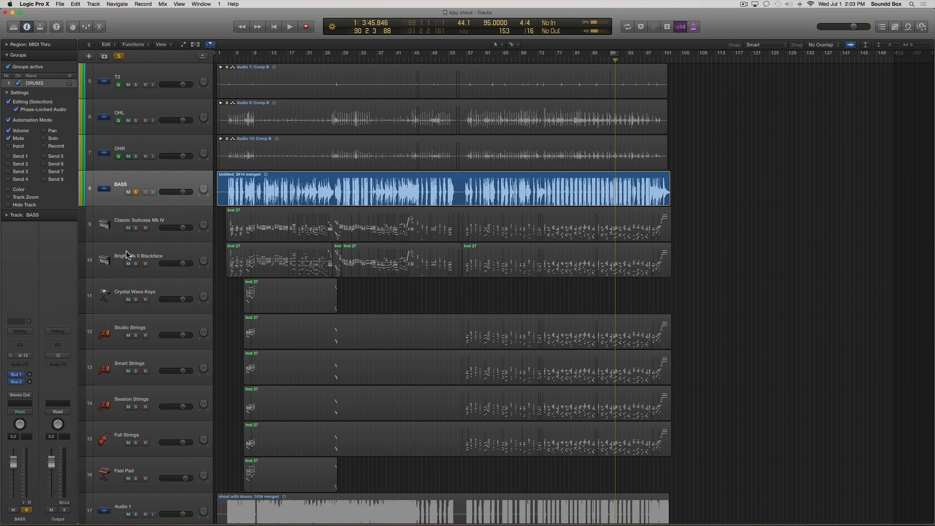
pyautogui.click(136, 193)
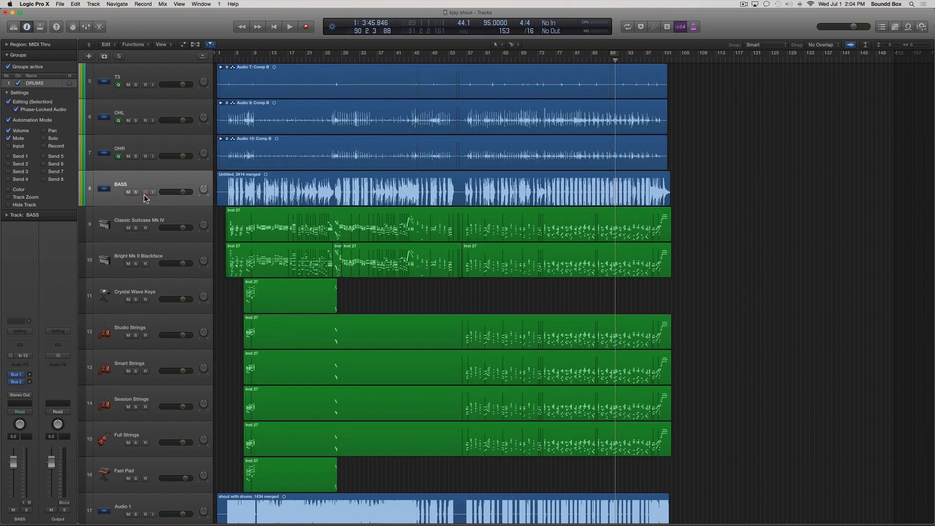
# Step: Join all the MIDI regions on the Bright Mk II Blackface track into one region
pyautogui.click(195, 245)
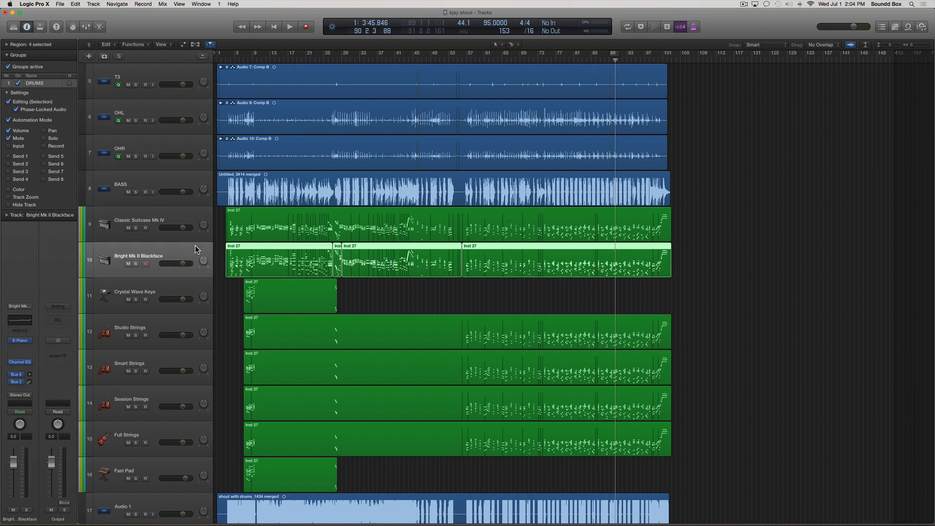
pyautogui.press('super+j')
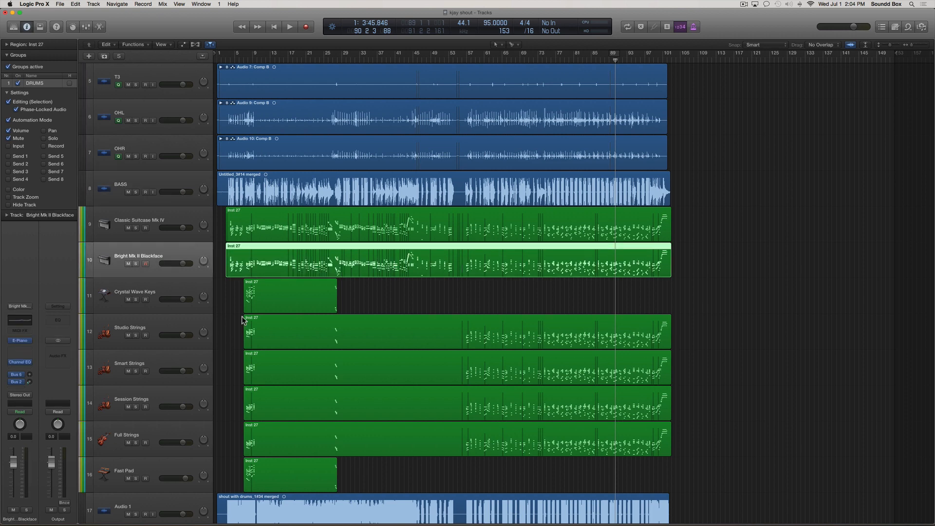
# Step: Flatten and merge Comp B of the grouped drum take folders on the KICK through OHR tracks
pyautogui.scroll(-6, 267, 301)
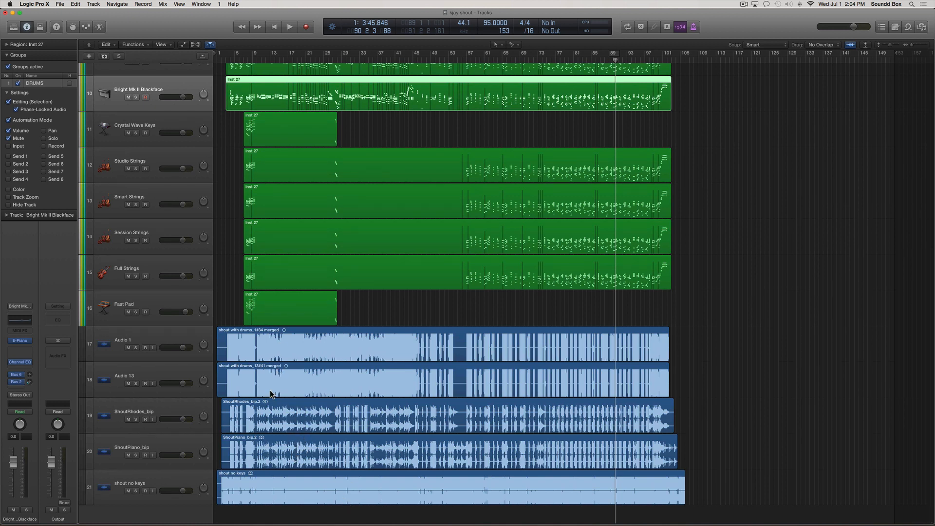
pyautogui.scroll(-1, 269, 396)
pyautogui.scroll(9, 270, 396)
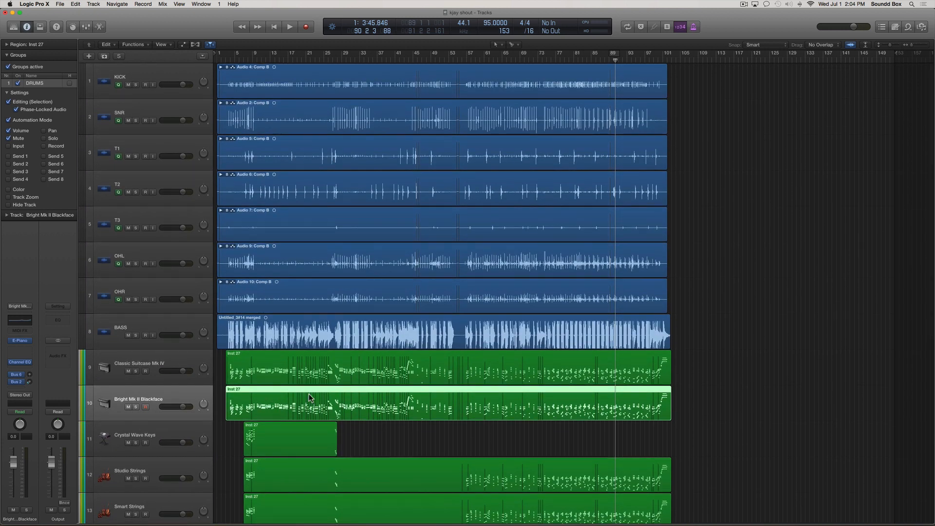
pyautogui.click(185, 290)
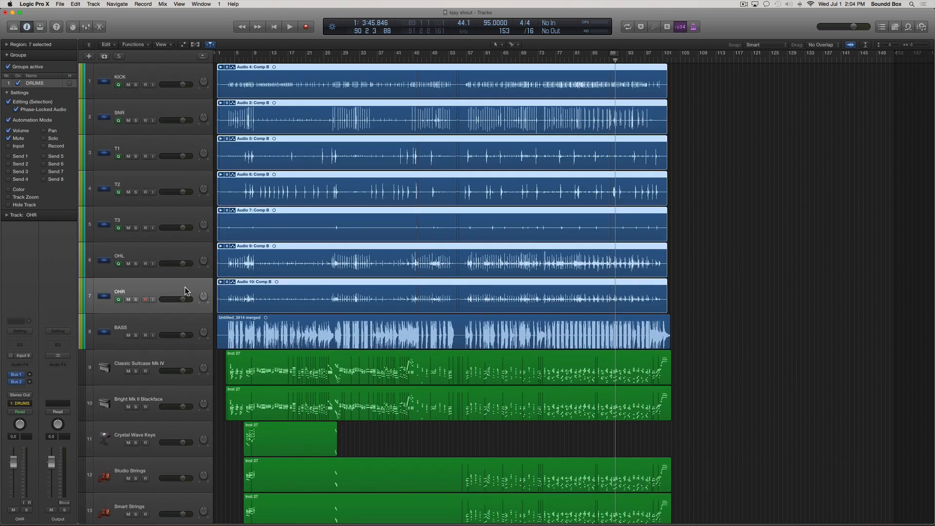
pyautogui.click(228, 282)
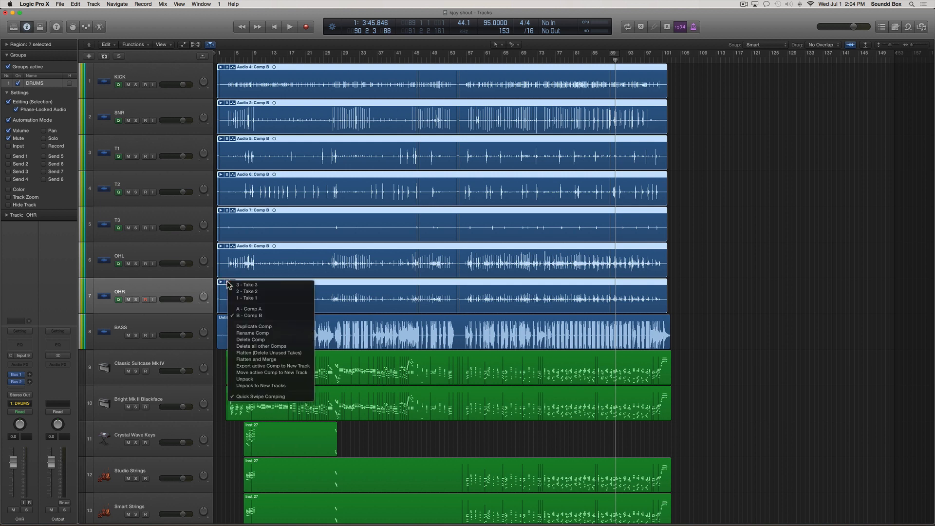
pyautogui.click(251, 360)
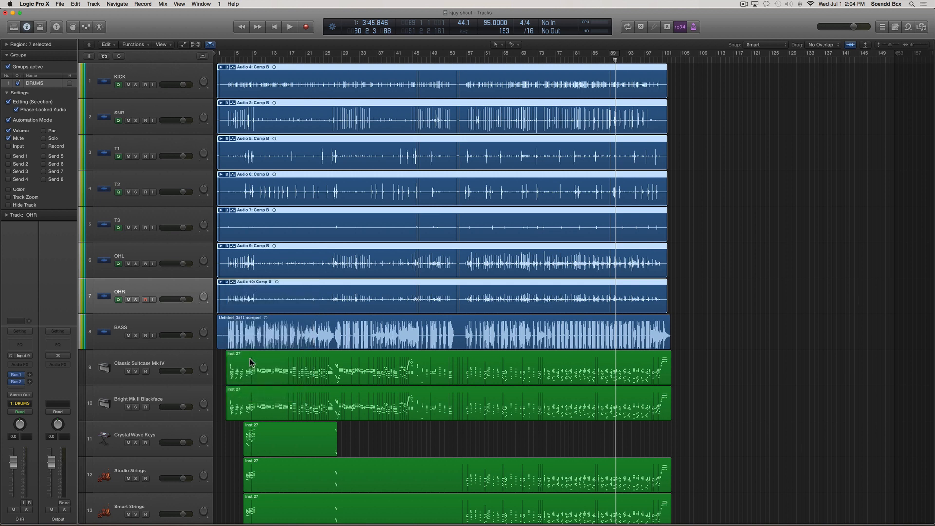
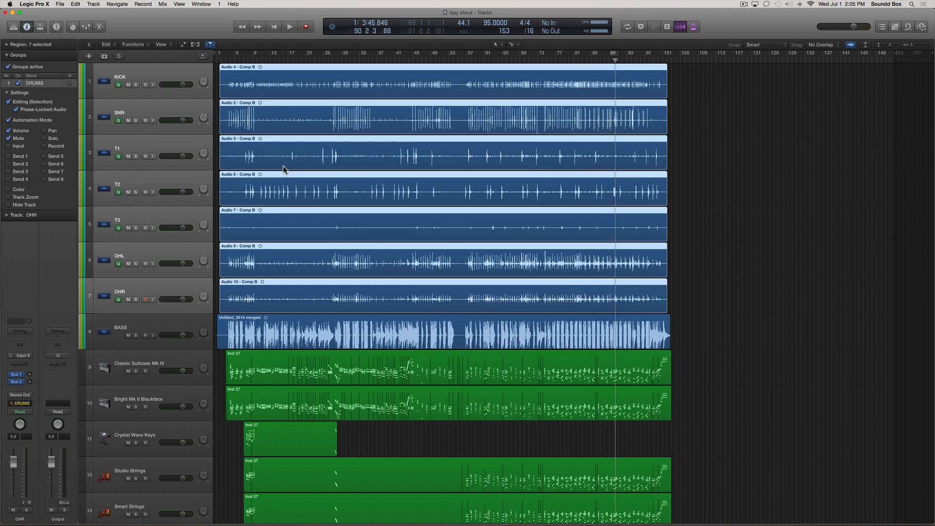
# Step: Review each merged drum track and the whole arrangement down to the shout no keys track, and deselect all regions
pyautogui.click(133, 145)
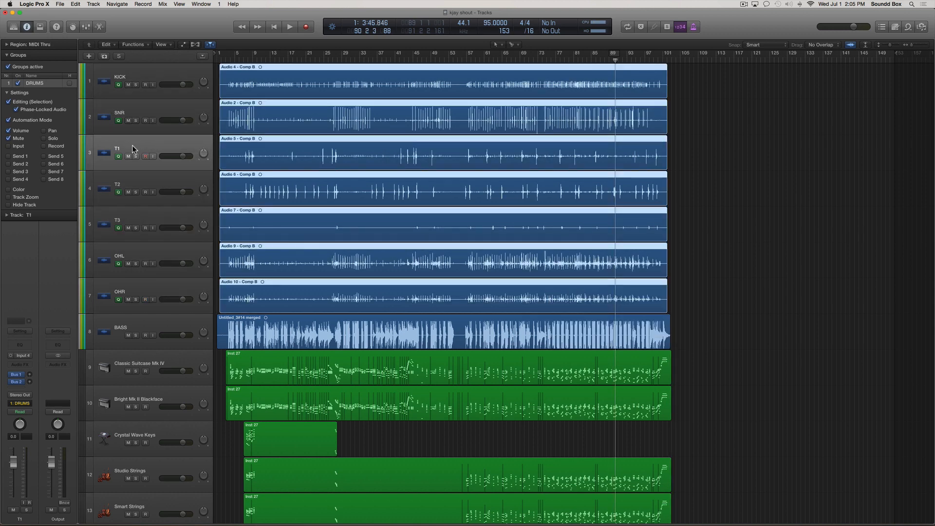
pyautogui.click(151, 102)
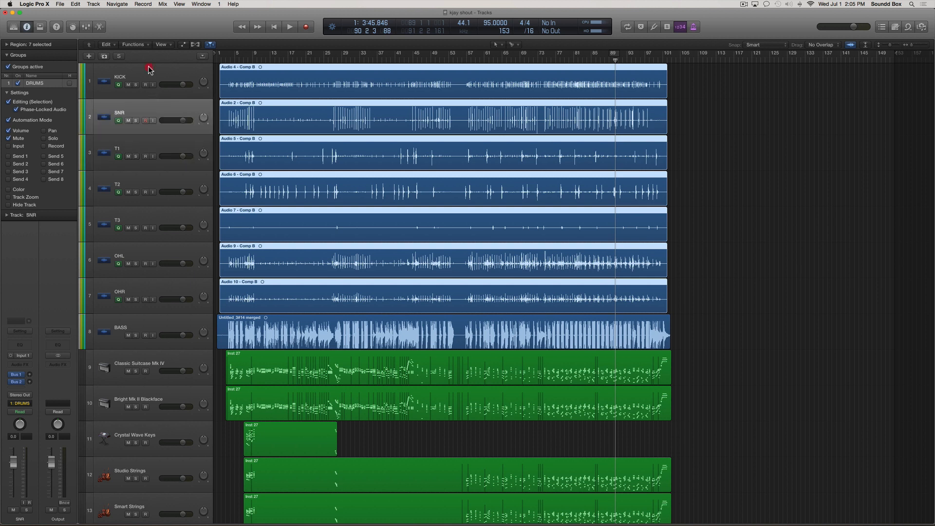
pyautogui.click(149, 80)
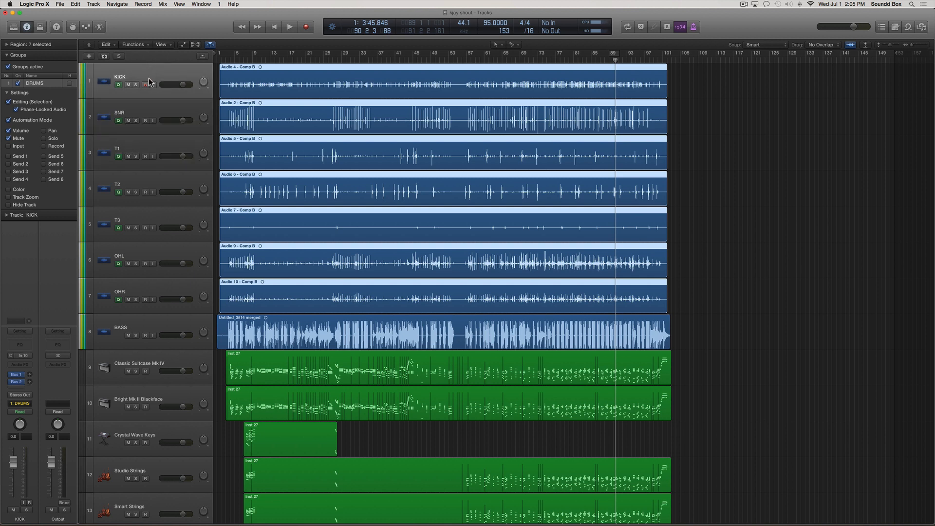
pyautogui.click(165, 107)
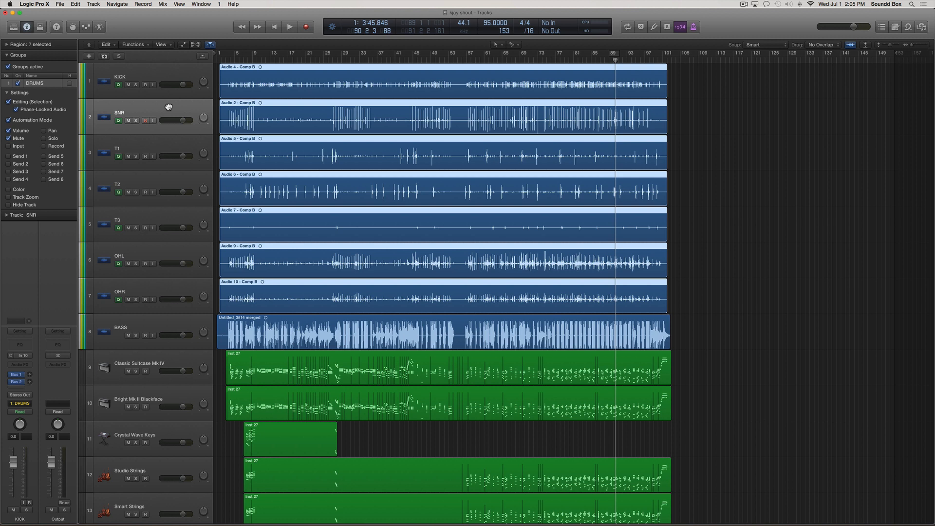
pyautogui.click(170, 145)
pyautogui.click(169, 182)
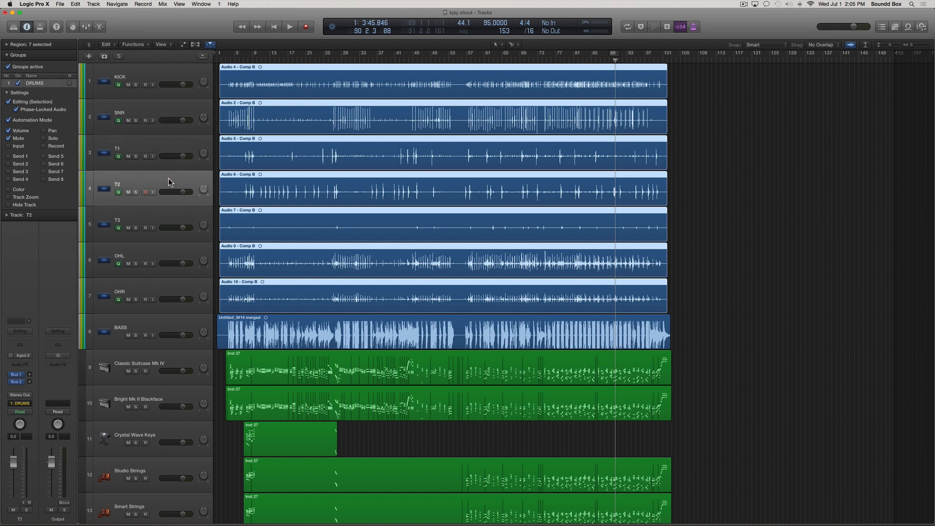
pyautogui.click(171, 214)
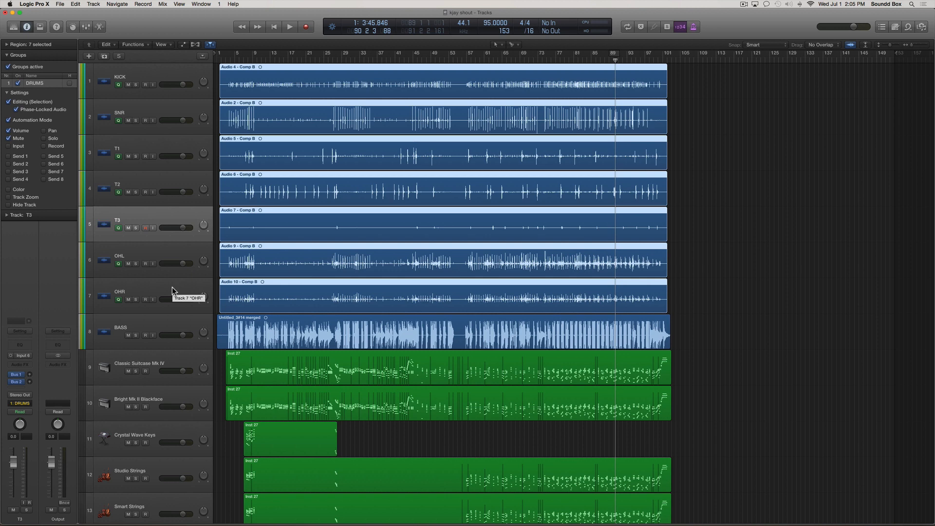
pyautogui.scroll(-5, 171, 286)
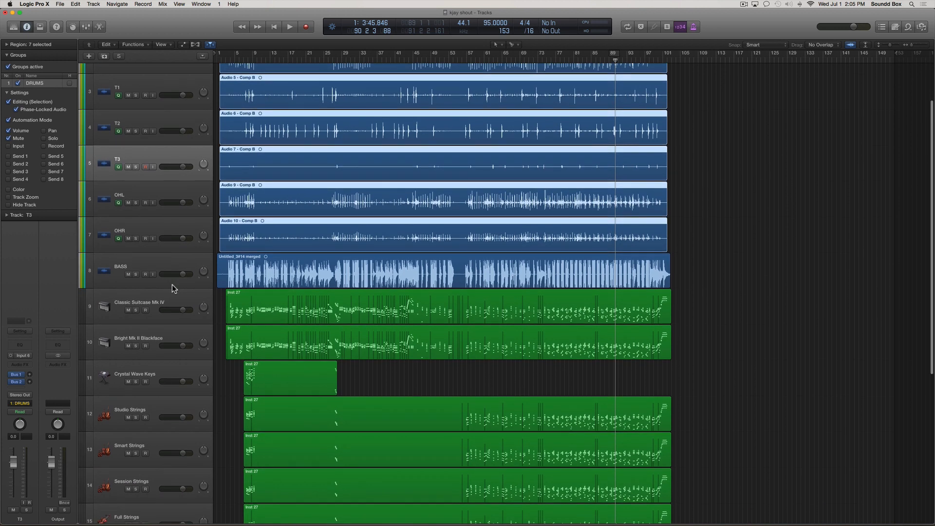
pyautogui.scroll(-3, 171, 285)
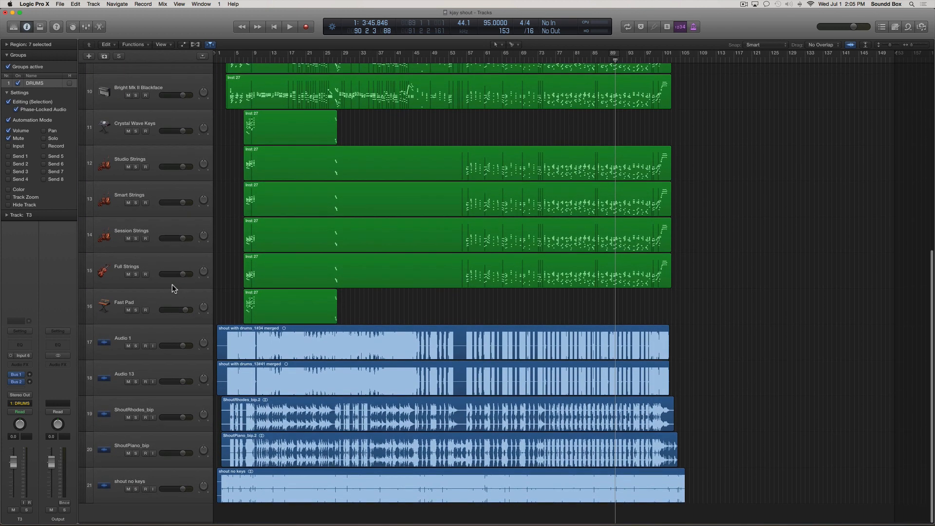
pyautogui.scroll(6, 171, 284)
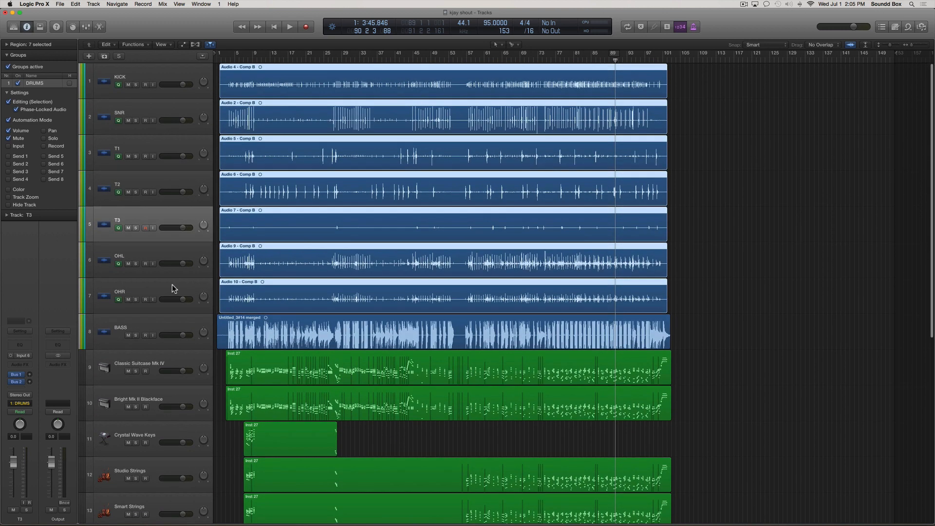
pyautogui.click(179, 173)
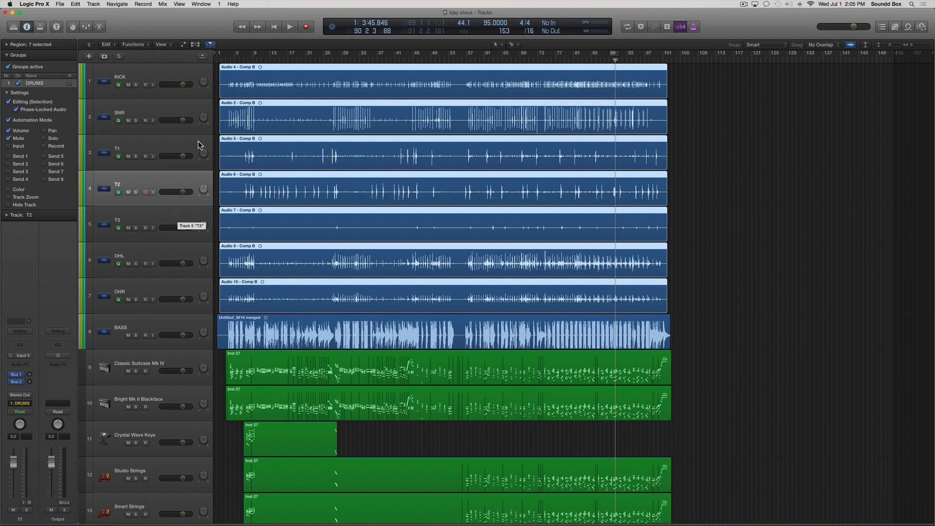
pyautogui.click(526, 443)
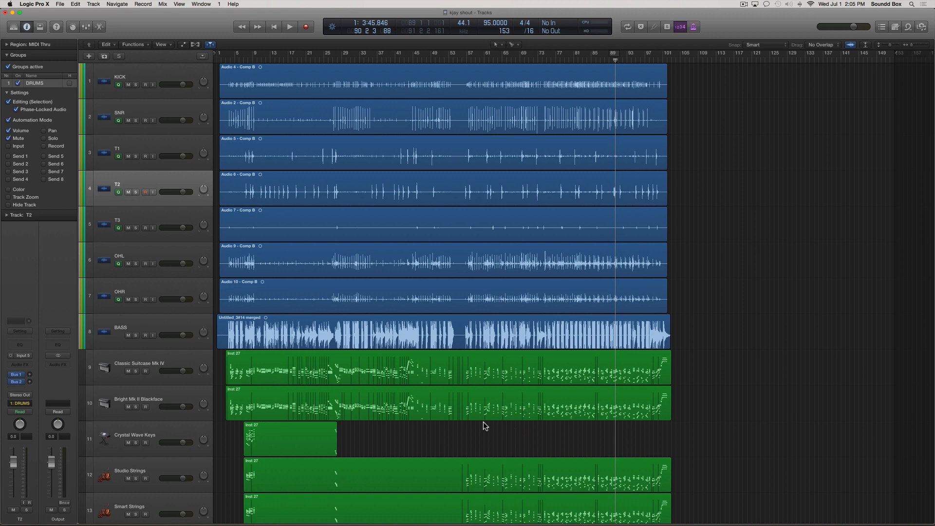
# Step: Solo the Classic Suitcase Mk IV track and play it back from about bar 7
pyautogui.scroll(-2, 189, 343)
pyautogui.scroll(-5, 189, 343)
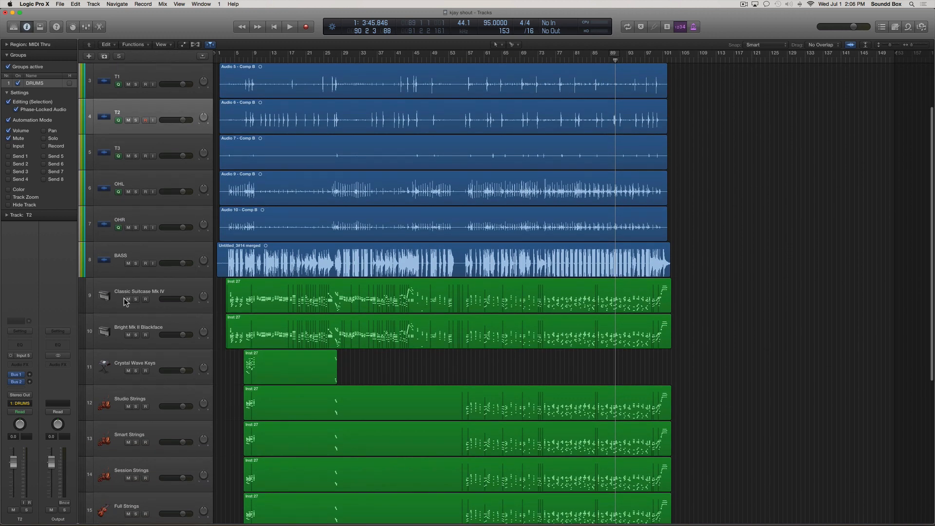
pyautogui.click(181, 292)
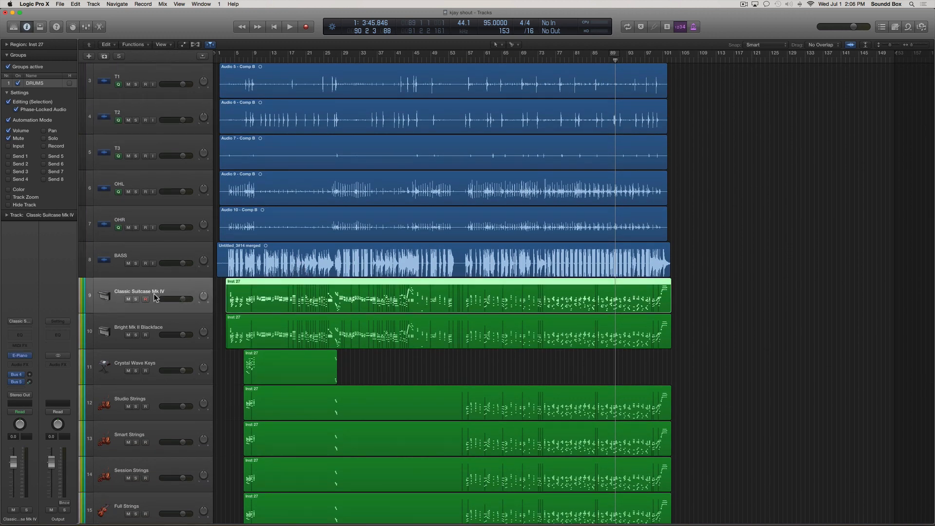
pyautogui.click(136, 300)
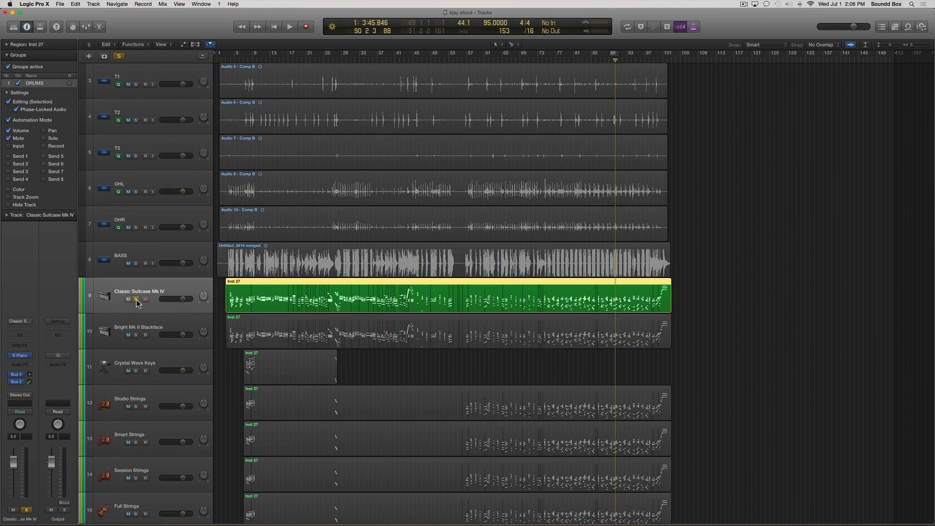
pyautogui.click(244, 58)
pyautogui.press('space')
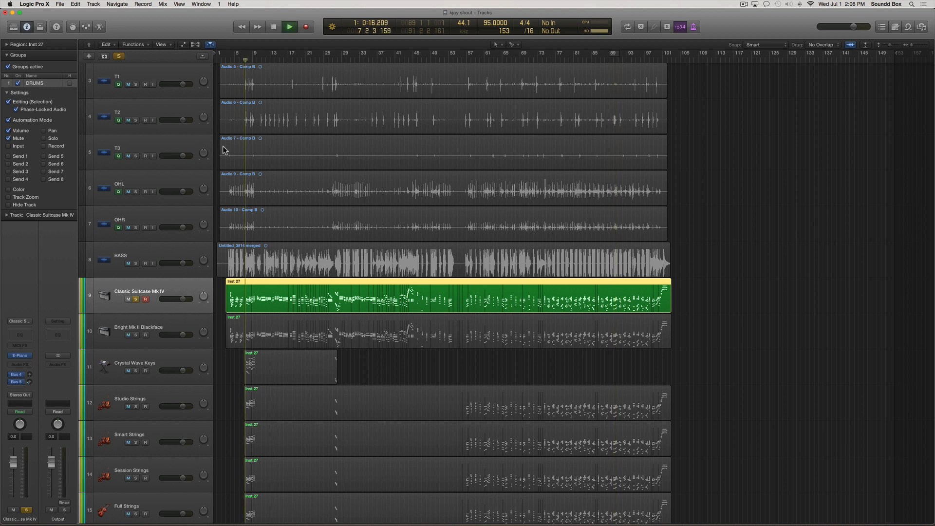
# Step: Stop playback, then rename the Classic Suitcase Mk IV track RHODES 1 and the Bright Mk II Blackface track RHODES 2
pyautogui.press('space')
pyautogui.doubleClick(150, 291)
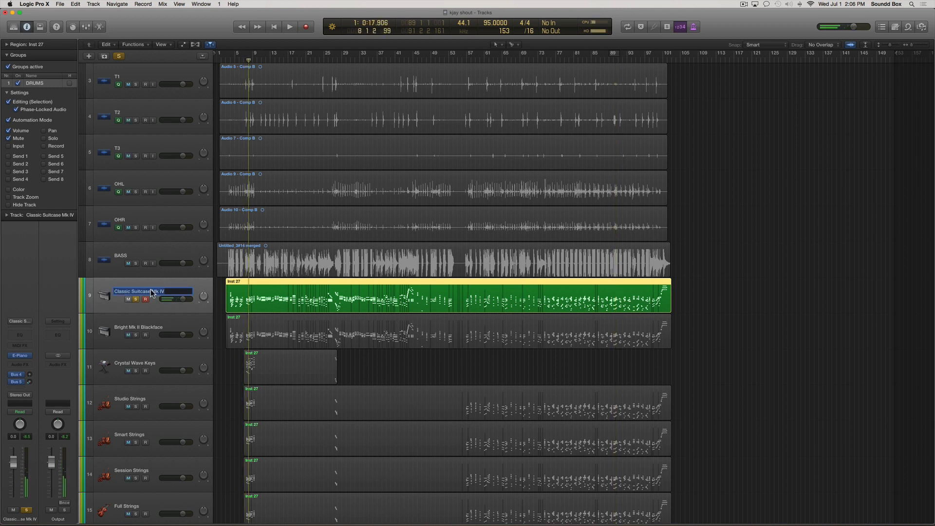
pyautogui.write('RH')
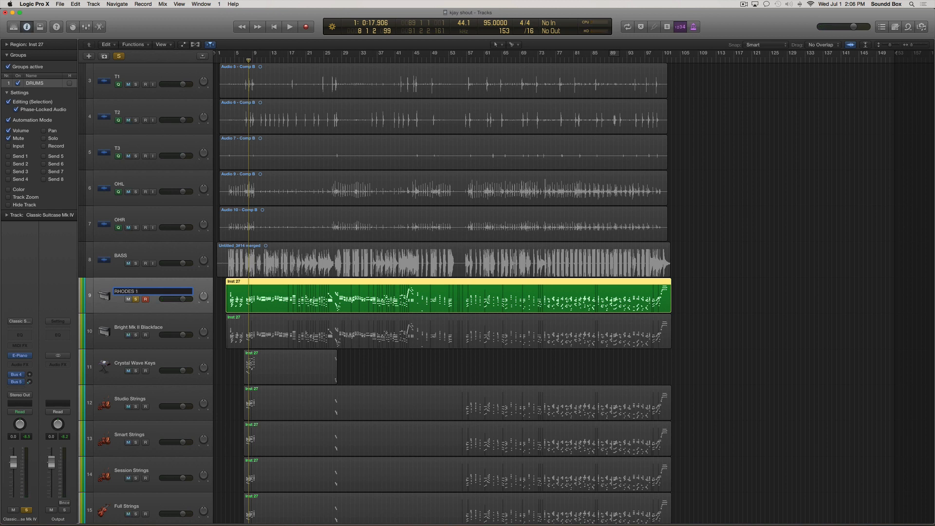
pyautogui.write('ODES 1')
pyautogui.press('Tab')
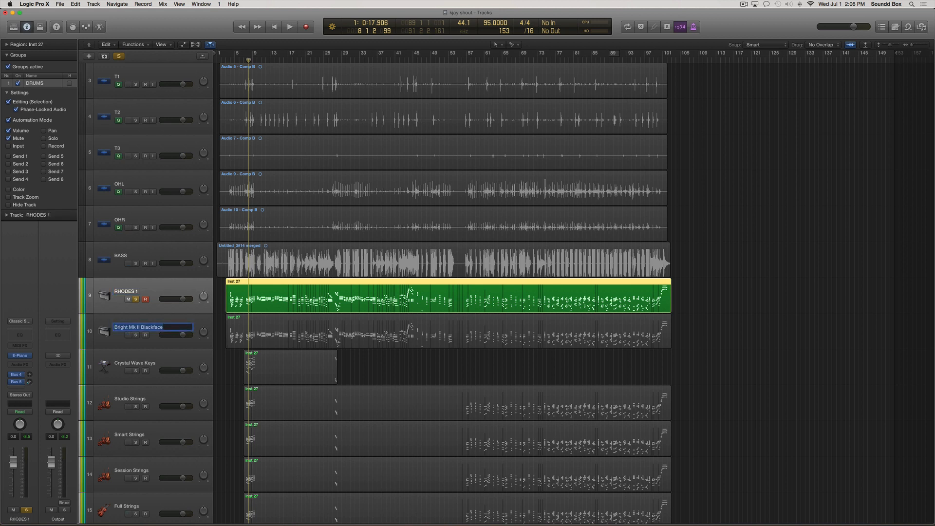
pyautogui.write('RHODES 2')
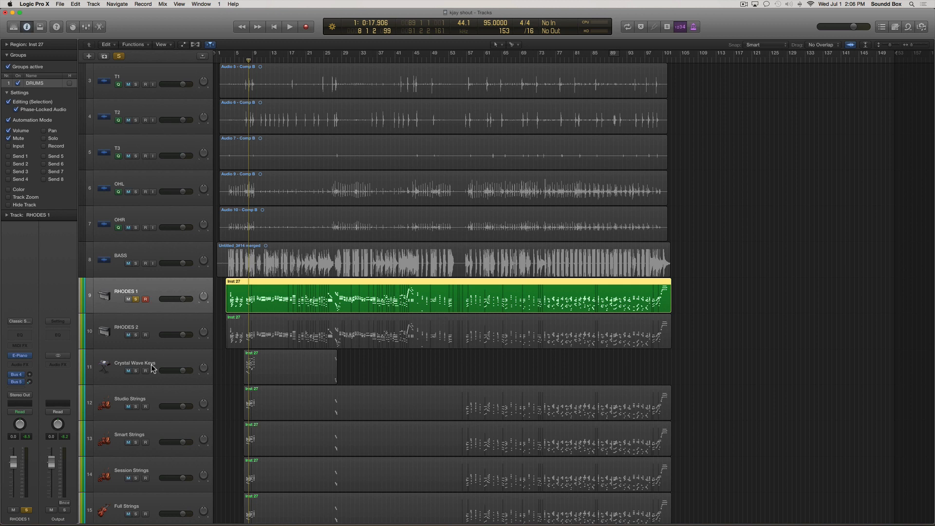
# Step: Listen to the RHODES 2 track by soloing it, starting playback and taking RHODES 1 out of solo
pyautogui.click(136, 335)
pyautogui.press('space')
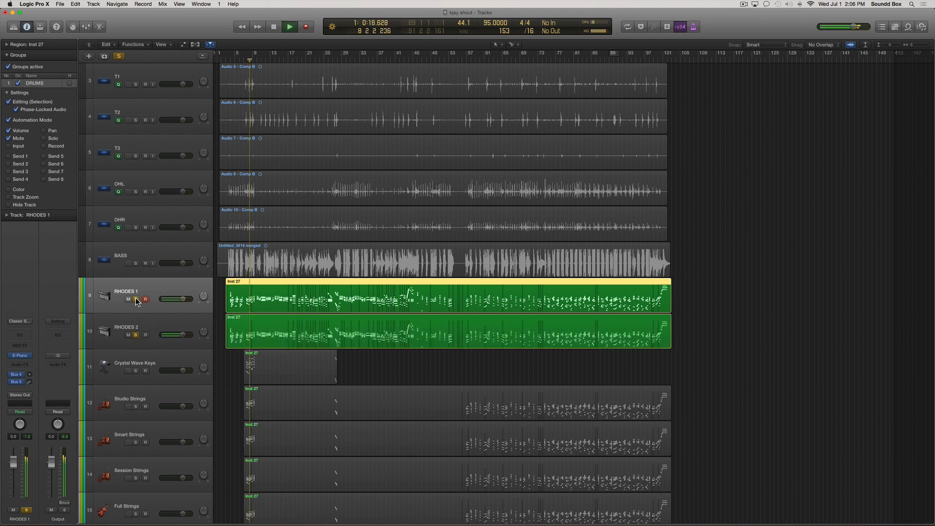
pyautogui.click(135, 299)
# Step: Rename the RHODES 2 track RHODES TREMELO and stop playback
pyautogui.doubleClick(136, 328)
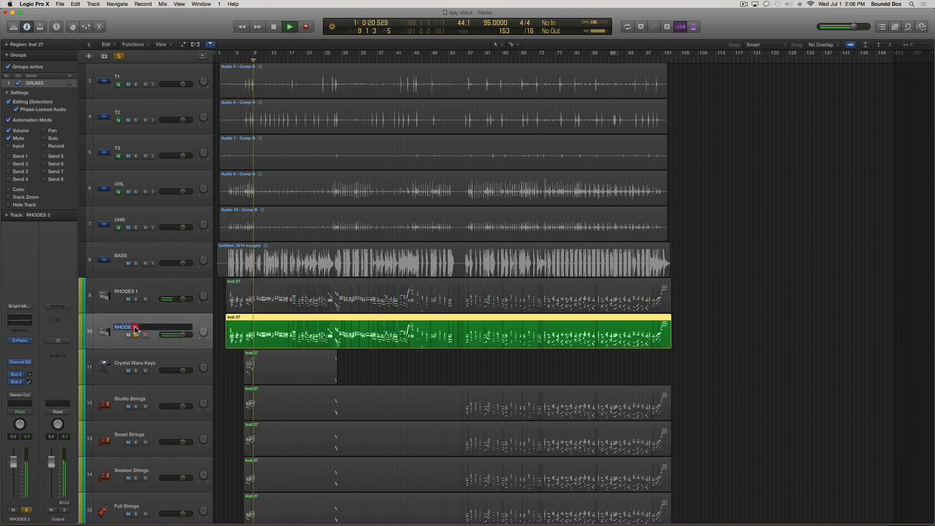
pyautogui.click(136, 327)
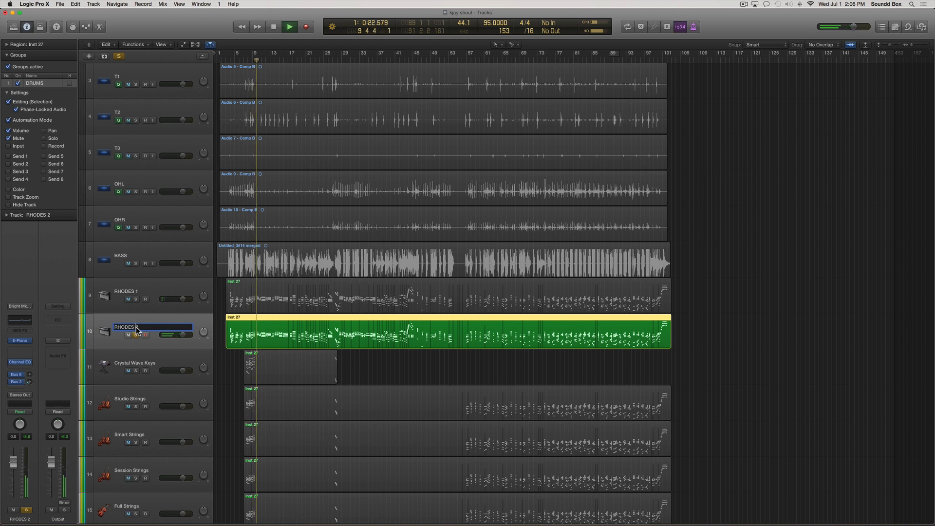
pyautogui.write('TREMOL')
pyautogui.write('LO')
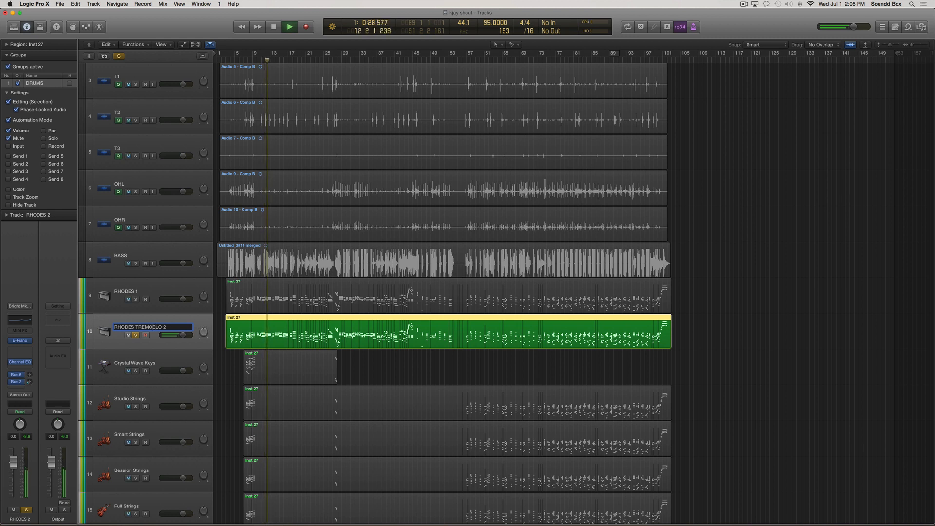
pyautogui.click(156, 328)
pyautogui.press('BackSpace')
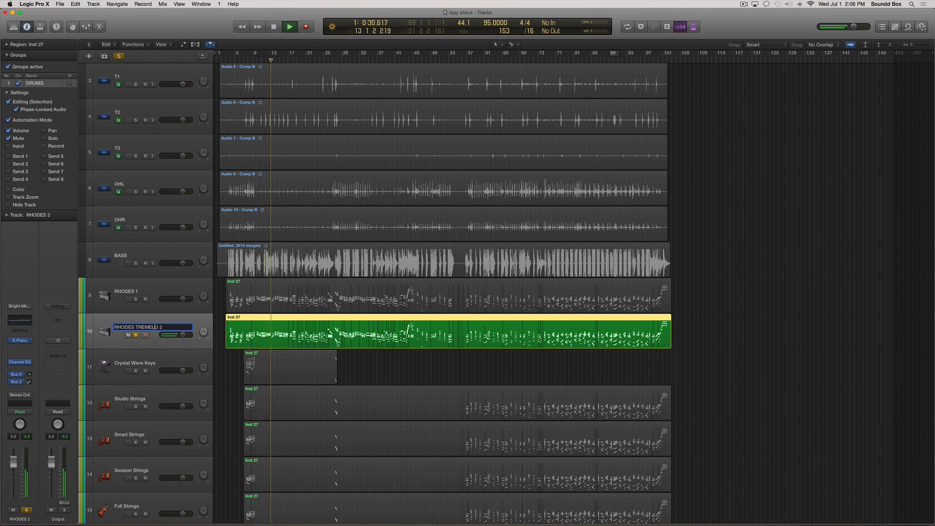
pyautogui.press('BackSpace')
pyautogui.press('BackSpace')
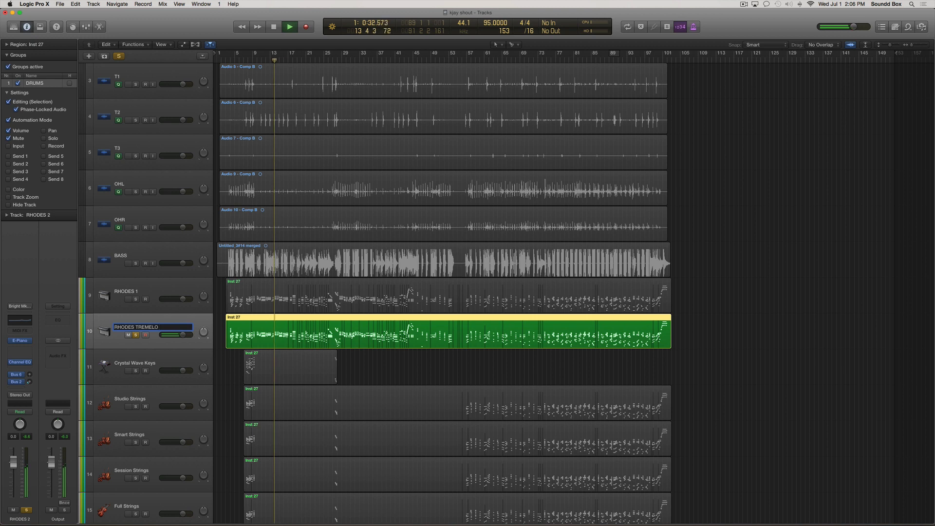
pyautogui.press('Return')
pyautogui.press('space')
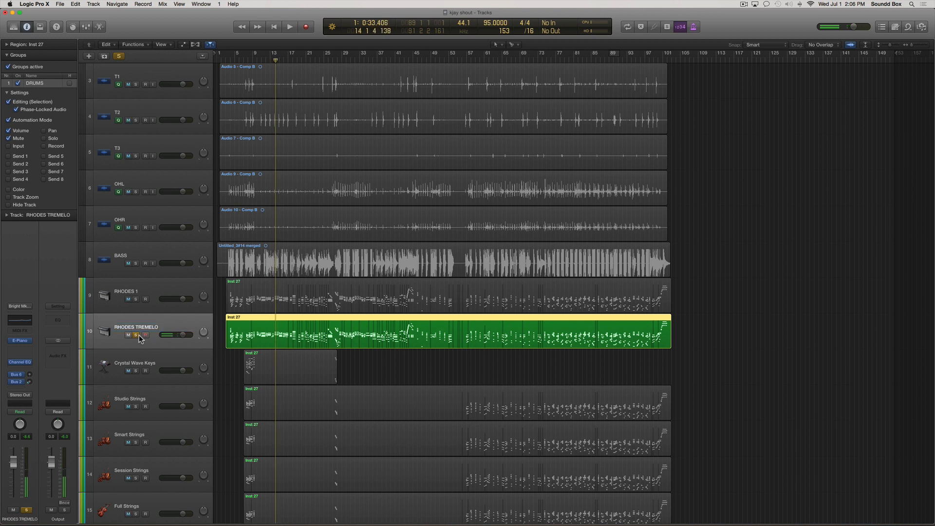
# Step: Add Crystal Wave Keys to the soloed tracks and listen to it from about bar 8
pyautogui.click(135, 370)
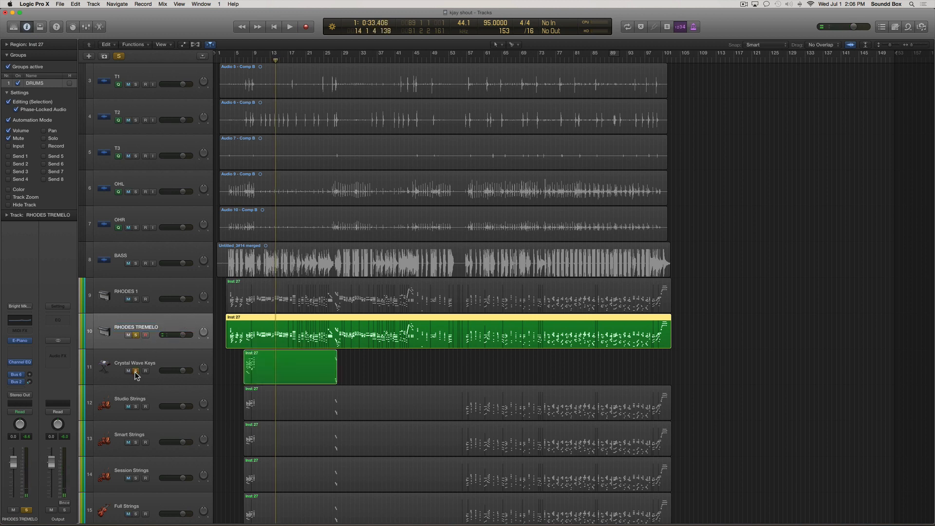
pyautogui.press('space')
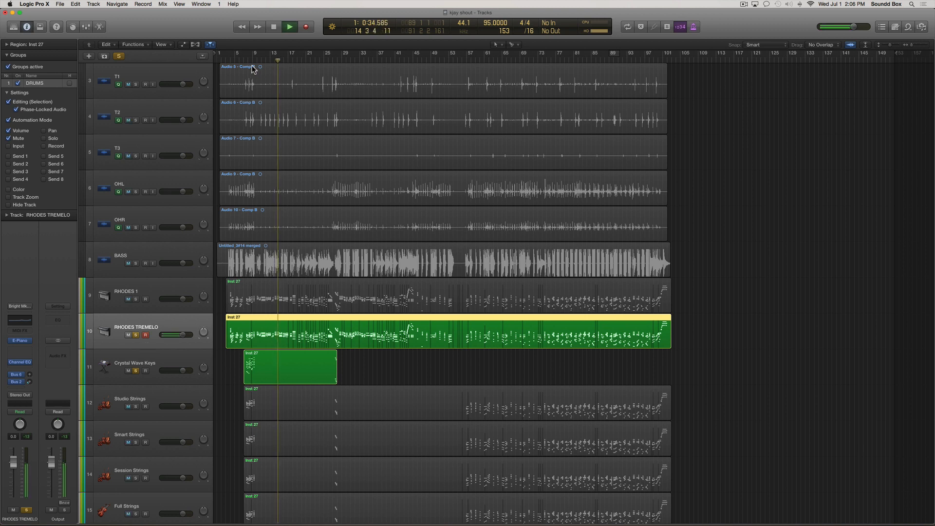
pyautogui.click(252, 60)
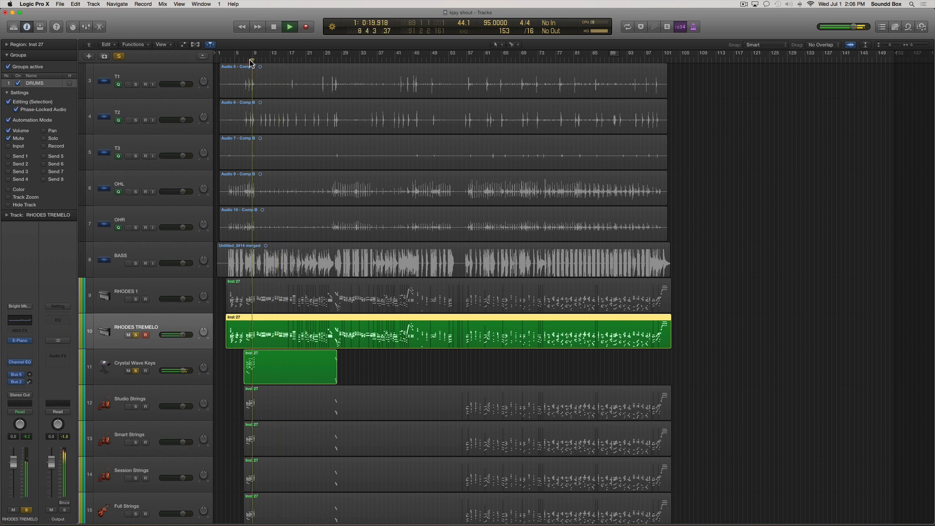
pyautogui.press('space')
# Step: Rename the Crystal Wave Keys track Crystal Keys
pyautogui.doubleClick(149, 364)
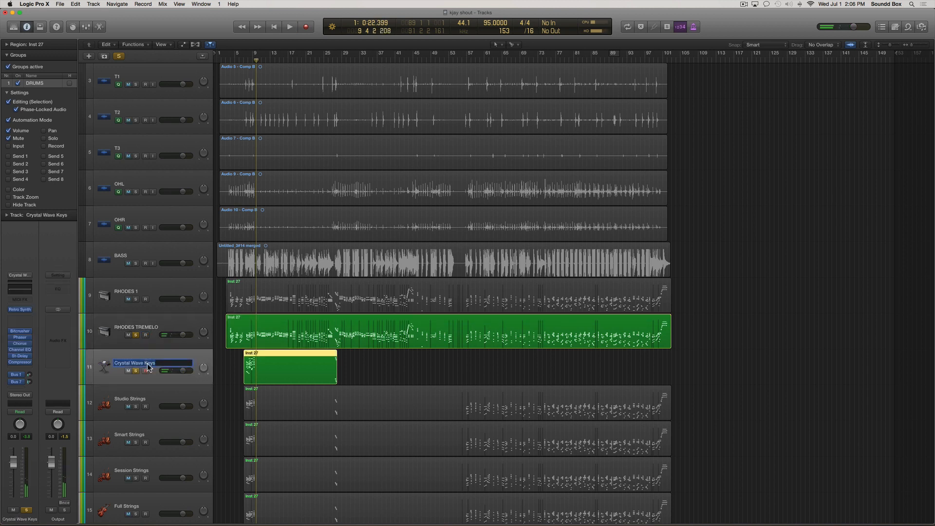
pyautogui.click(152, 363)
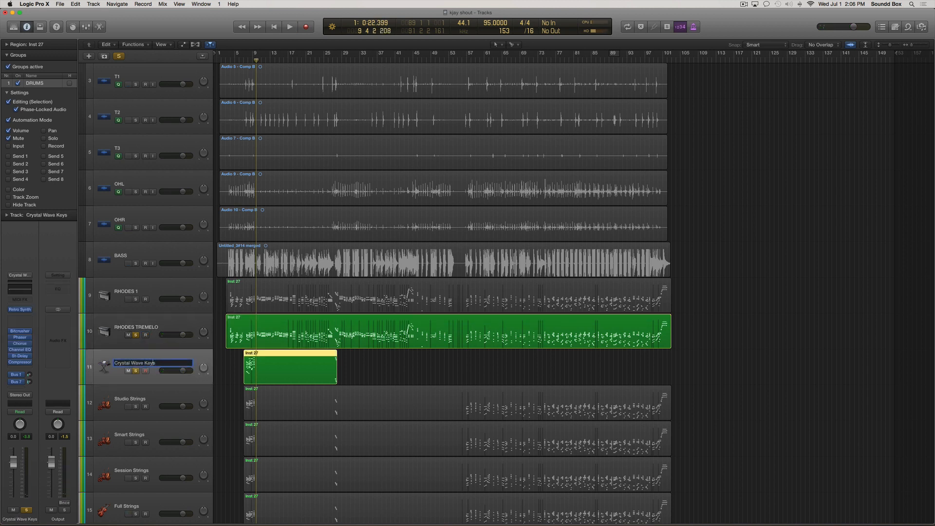
pyautogui.press('BackSpace')
pyautogui.press('BackSpace')
pyautogui.press('BackSpace')
pyautogui.press('BackSpace')
pyautogui.press('BackSpace')
pyautogui.press('Return')
# Step: Look over the keys, strings and audio tracks down to shout no keys, selecting Studio Strings and RHODES 1 along the way
pyautogui.scroll(-5, 185, 389)
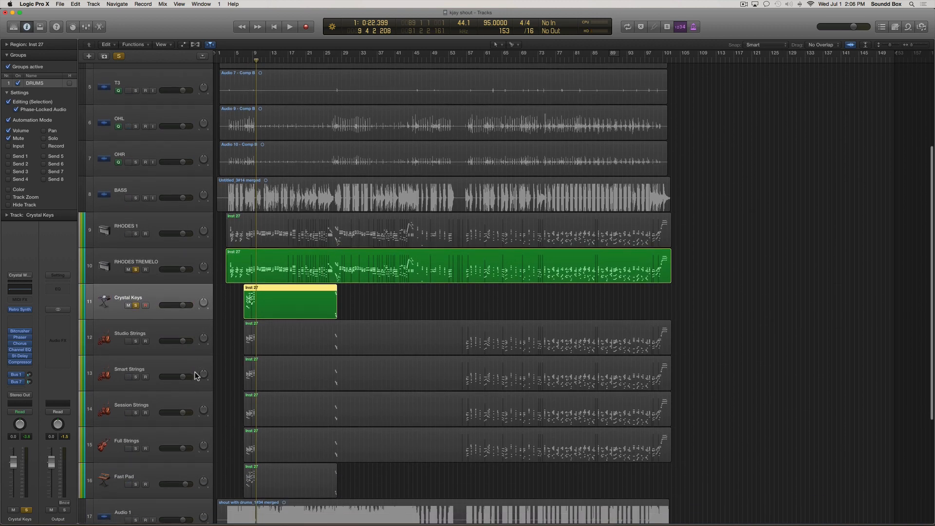
pyautogui.scroll(-1, 195, 375)
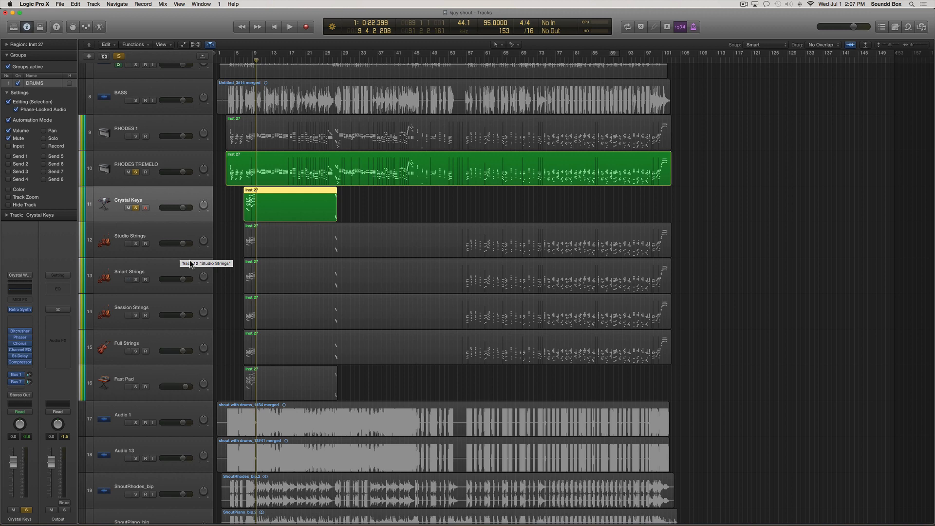
pyautogui.scroll(-2, 186, 233)
pyautogui.scroll(-2, 186, 233)
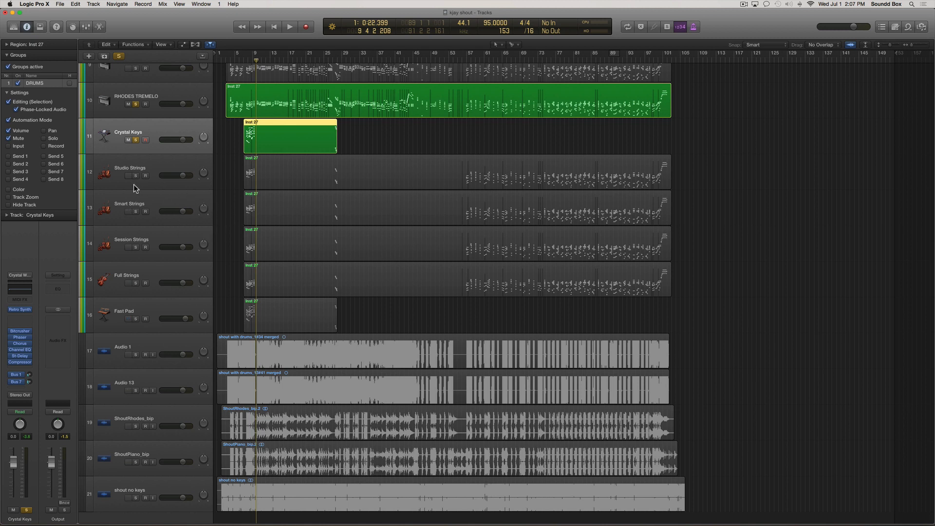
pyautogui.click(161, 166)
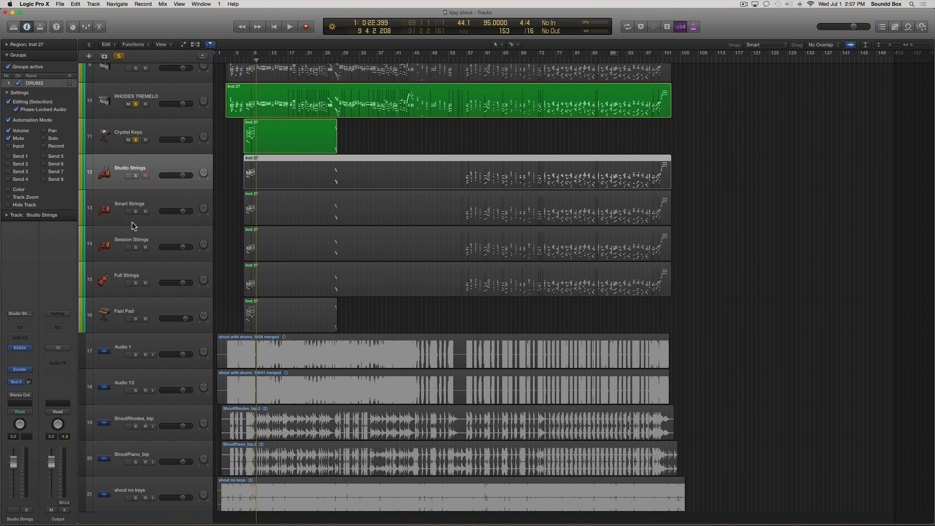
pyautogui.scroll(2, 145, 134)
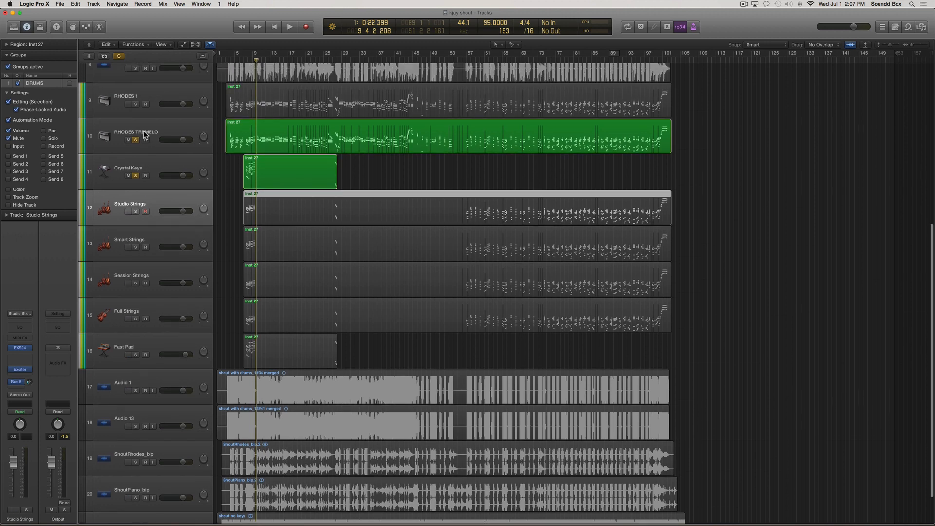
pyautogui.click(148, 89)
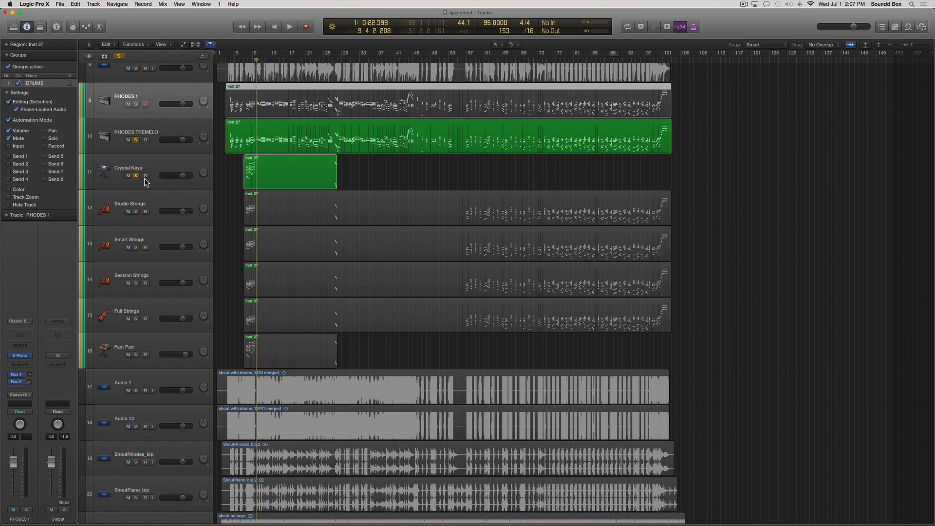
# Step: Solo Studio Strings and play it from about bar 58, taking RHODES TREMELO and Crystal Keys out of solo
pyautogui.click(169, 198)
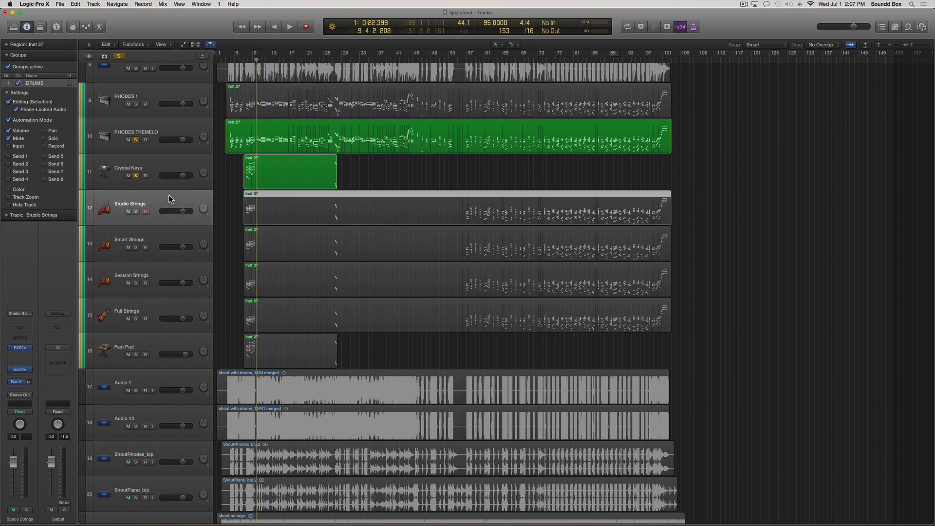
pyautogui.click(137, 213)
pyautogui.press('space')
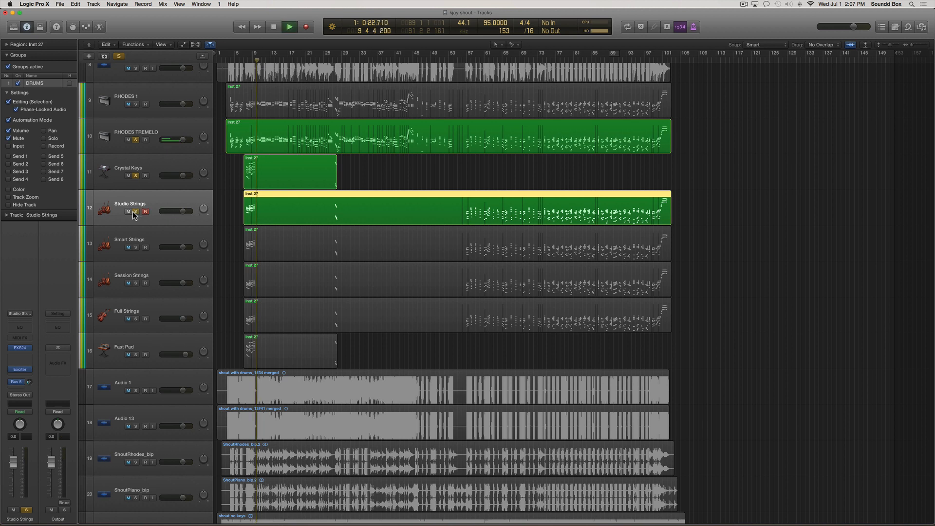
pyautogui.click(473, 55)
pyautogui.click(136, 140)
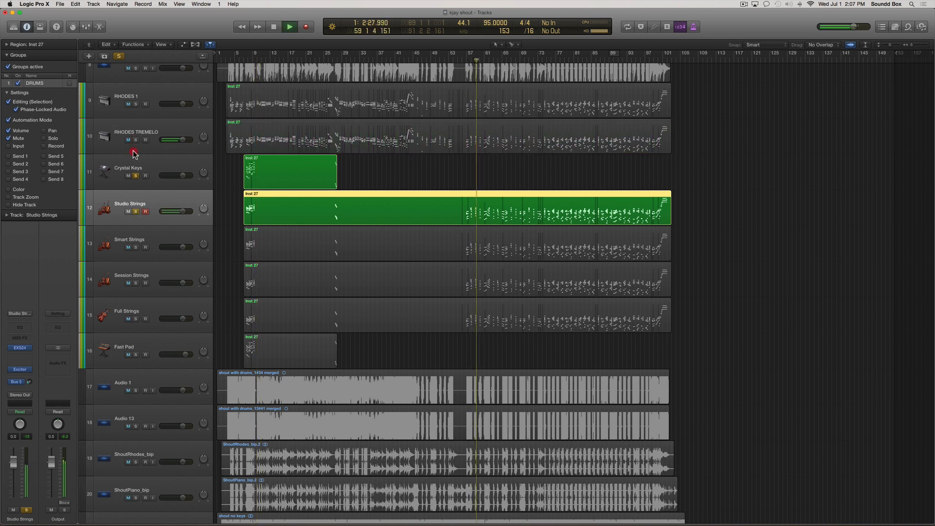
pyautogui.click(135, 175)
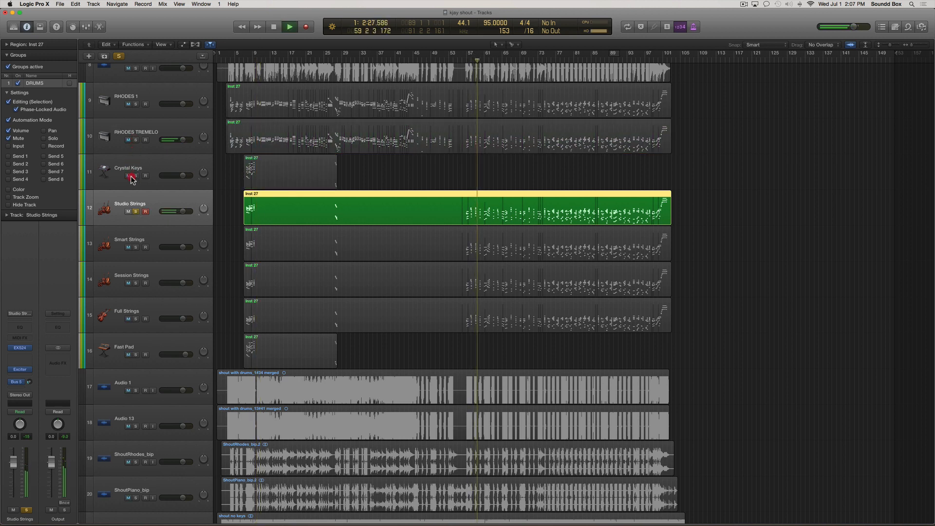
# Step: Add Smart Strings, Session Strings and Full Strings to the solo to hear the layered strings, and stop playback
pyautogui.click(136, 247)
pyautogui.click(135, 283)
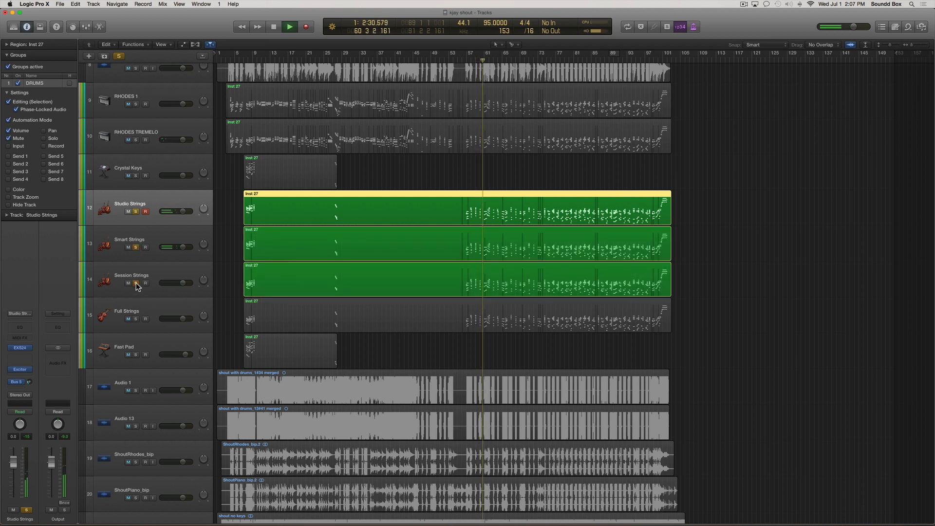
pyautogui.click(137, 319)
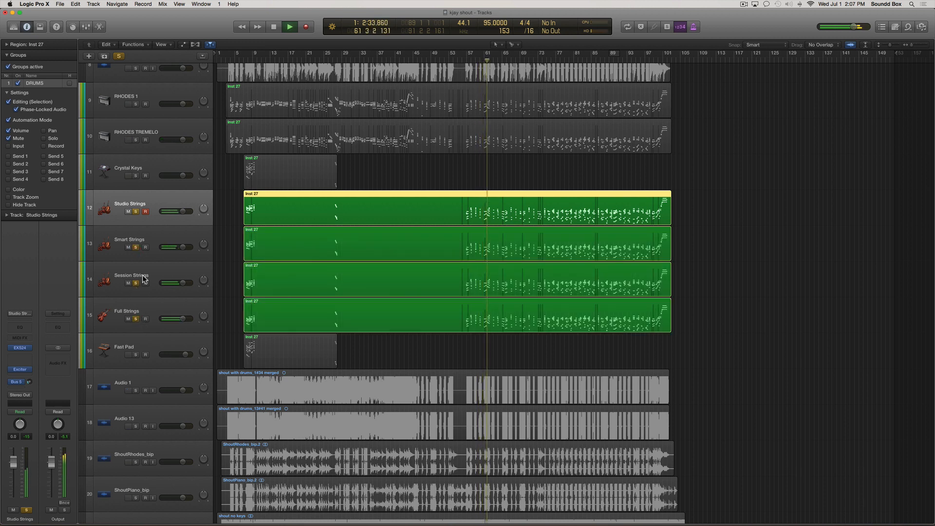
pyautogui.press('space')
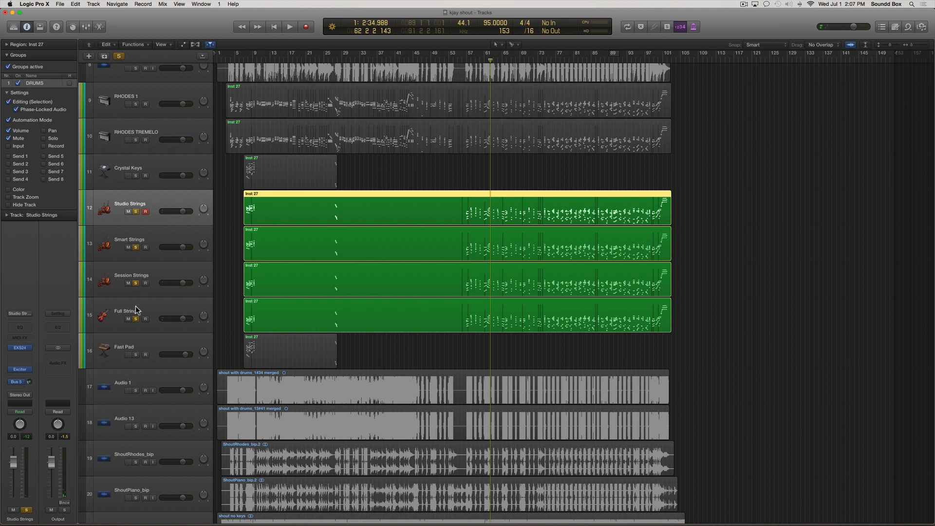
# Step: Isolate Session Strings for listening by unsoloing Full, Smart and Studio Strings, then stop playback and clear its solo
pyautogui.click(135, 319)
pyautogui.press('space')
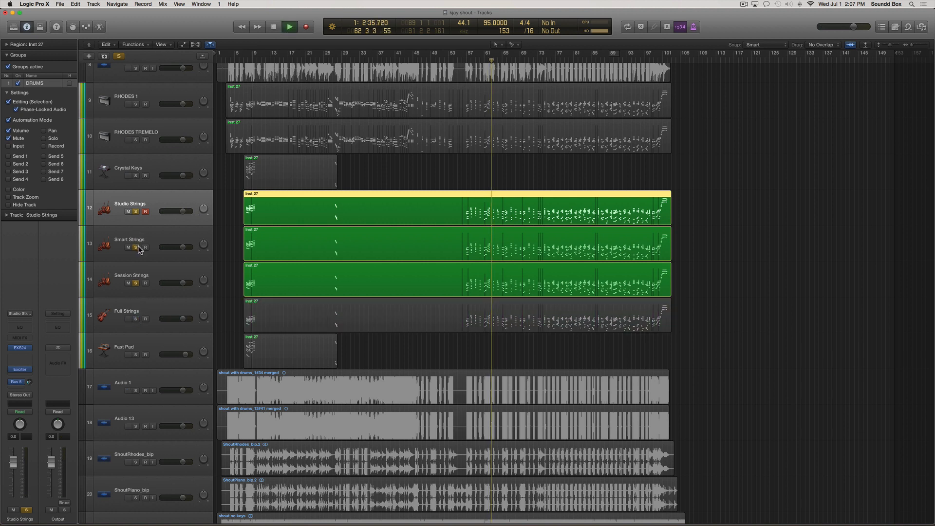
pyautogui.click(136, 247)
pyautogui.click(135, 212)
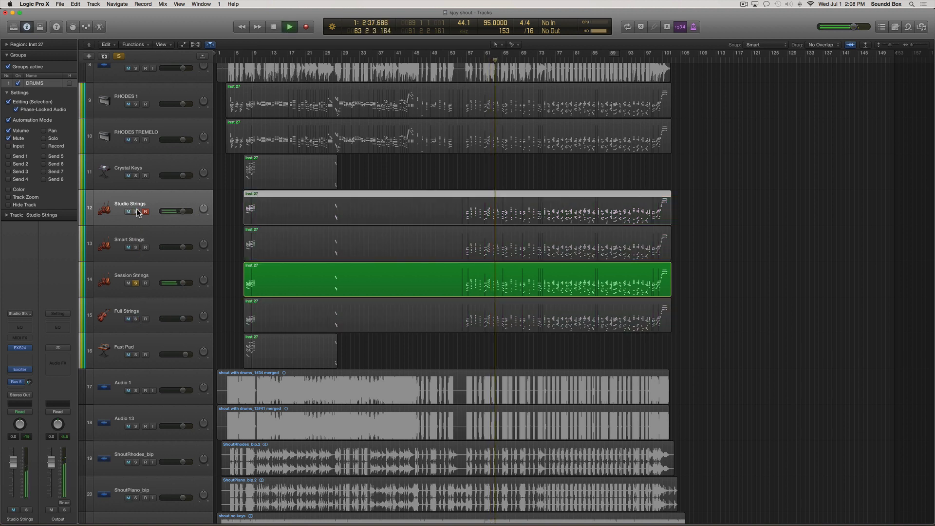
pyautogui.press('space')
pyautogui.click(136, 282)
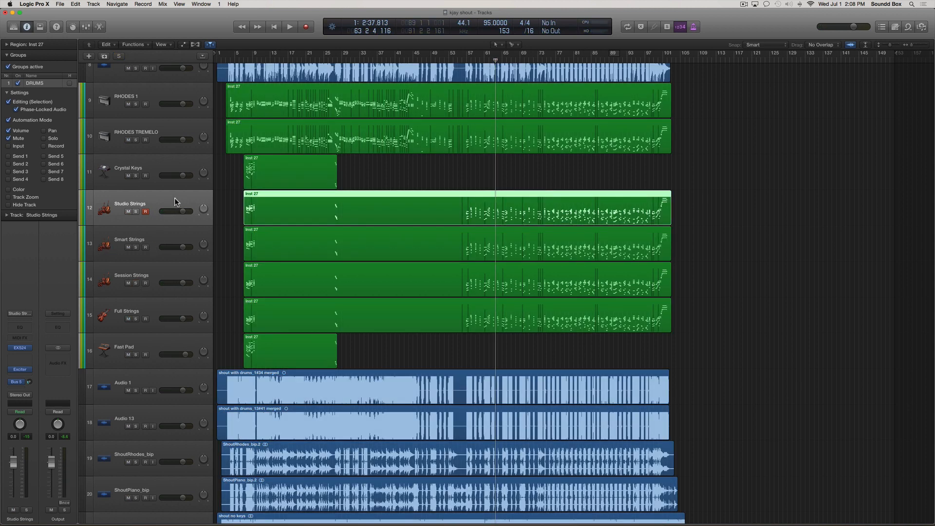
# Step: Show the Mixer below the tracks and select the Smart Strings track
pyautogui.press('x')
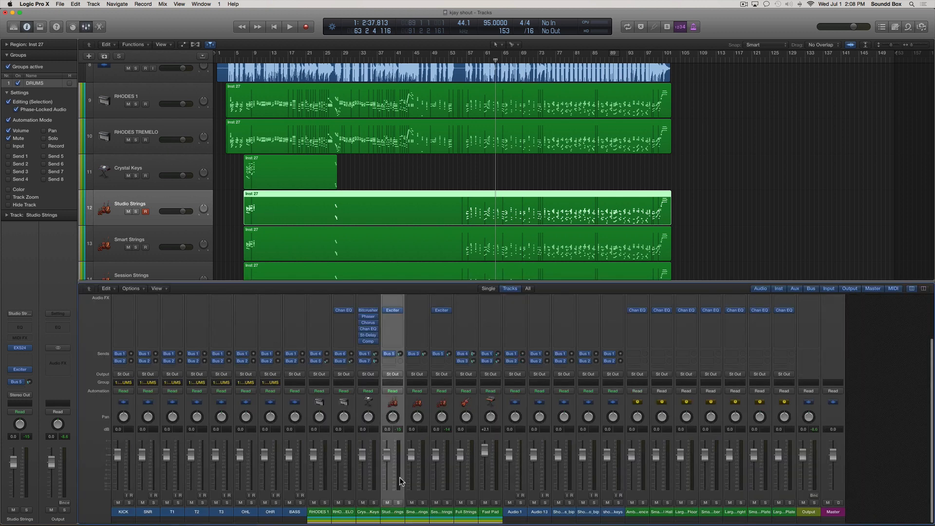
pyautogui.scroll(-6, 419, 193)
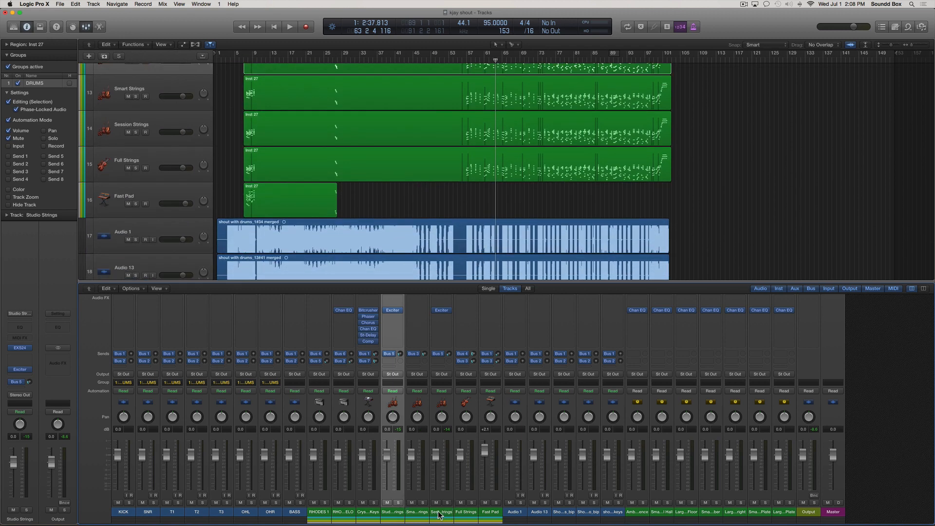
pyautogui.click(186, 90)
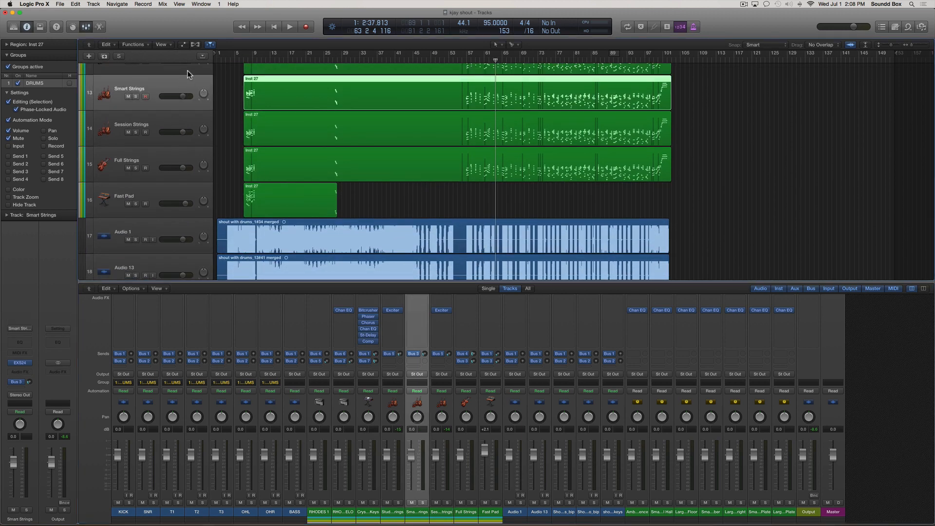
# Step: Select the Studio Strings through Full Strings channel strips together in the Mixer
pyautogui.scroll(1, 189, 74)
pyautogui.click(192, 75)
pyautogui.scroll(2, 262, 174)
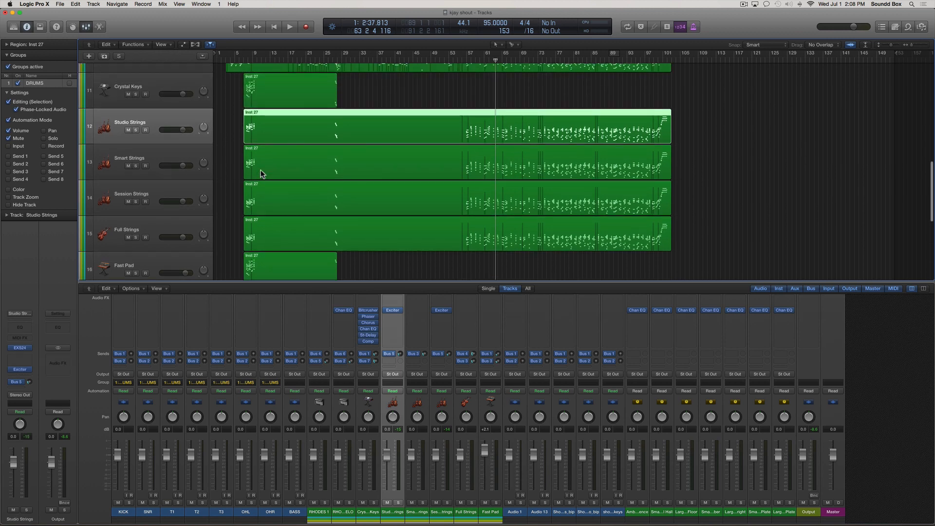
pyautogui.scroll(1, 262, 174)
pyautogui.scroll(-2, 262, 174)
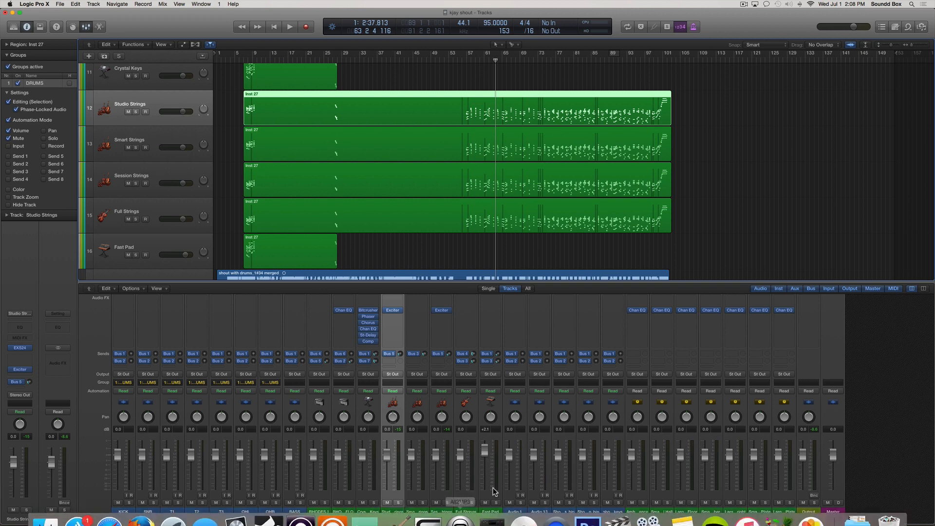
pyautogui.click(165, 205)
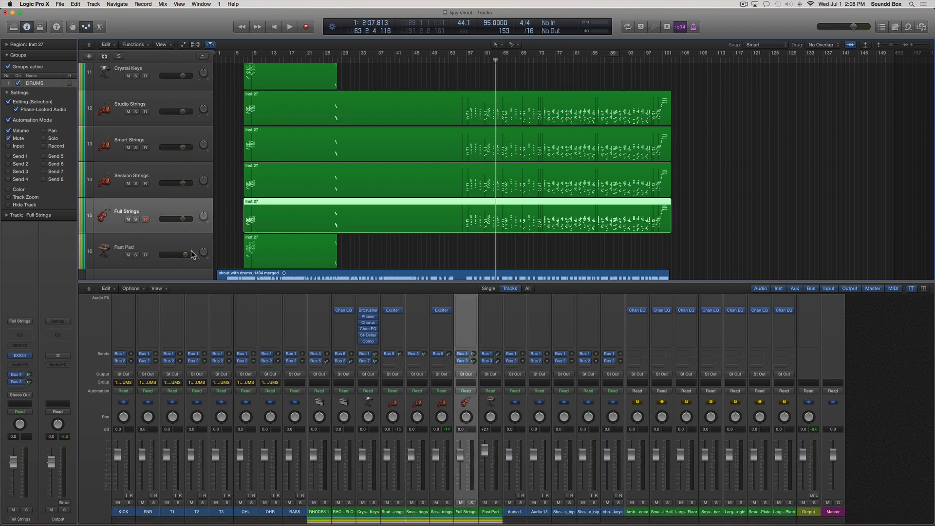
pyautogui.click(195, 99)
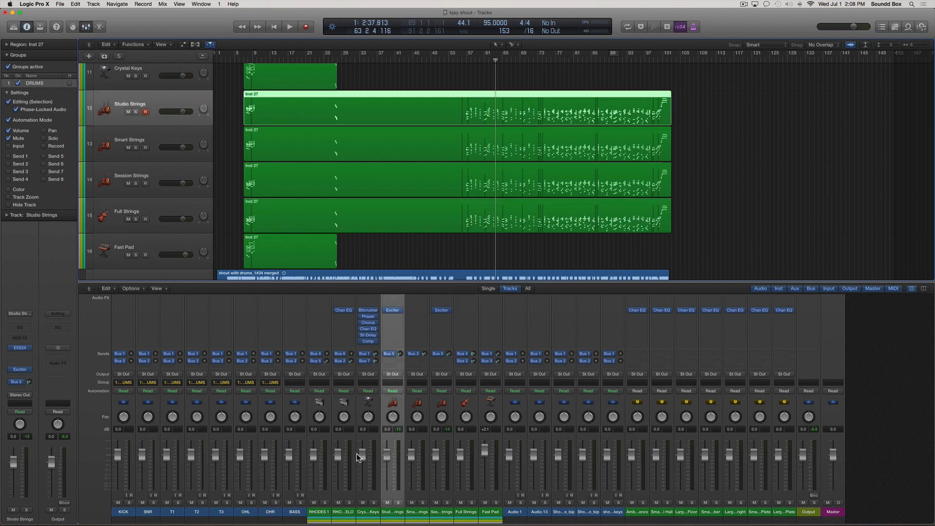
pyautogui.keyDown('shift'); pyautogui.click(470, 495); pyautogui.keyUp('shift')
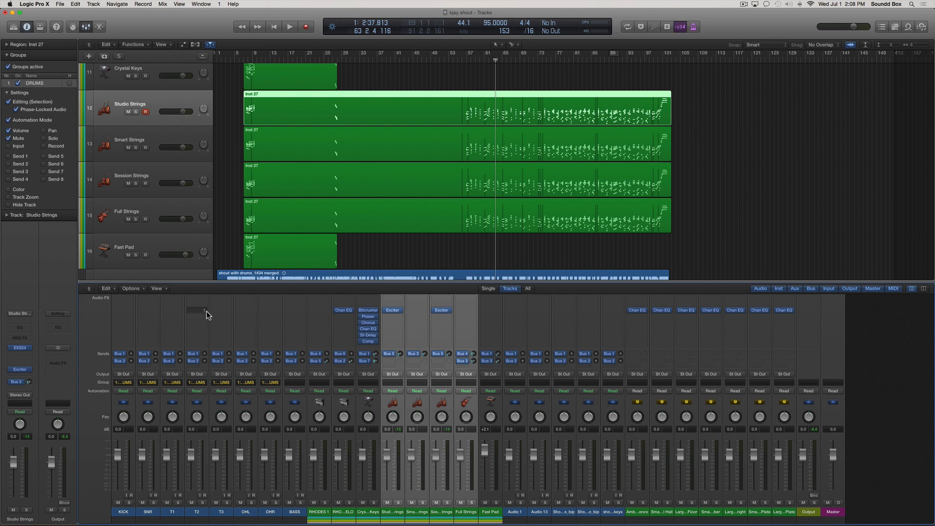
# Step: Rename the four selected strings channels STRINGS 1 through STRINGS 4 and go through the renamed tracks one by one
pyautogui.doubleClick(397, 512)
pyautogui.write('STRING')
pyautogui.write('S')
pyautogui.write('1')
pyautogui.press('Return')
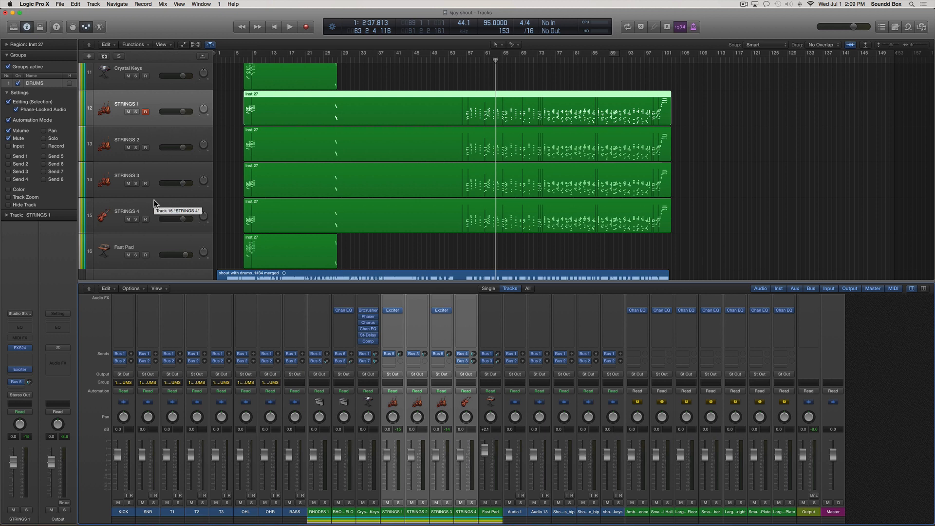
pyautogui.click(188, 137)
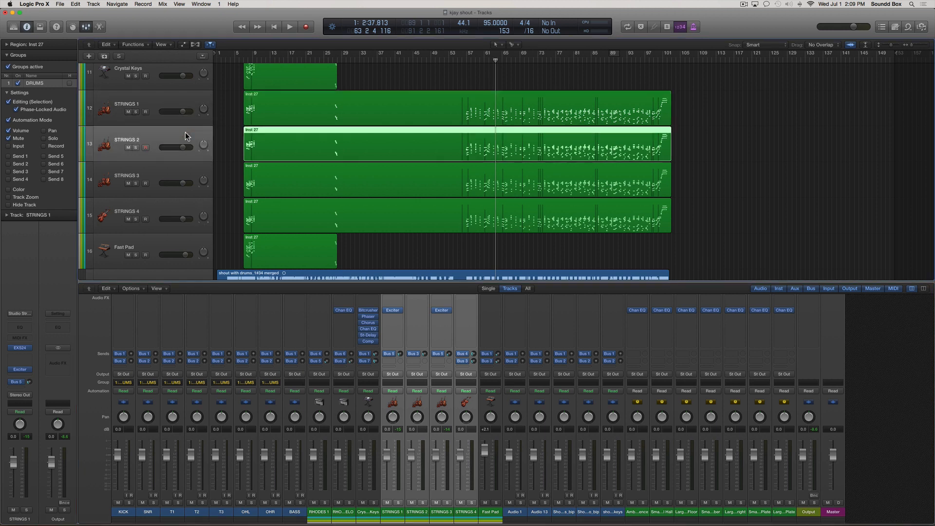
pyautogui.click(188, 165)
pyautogui.click(191, 203)
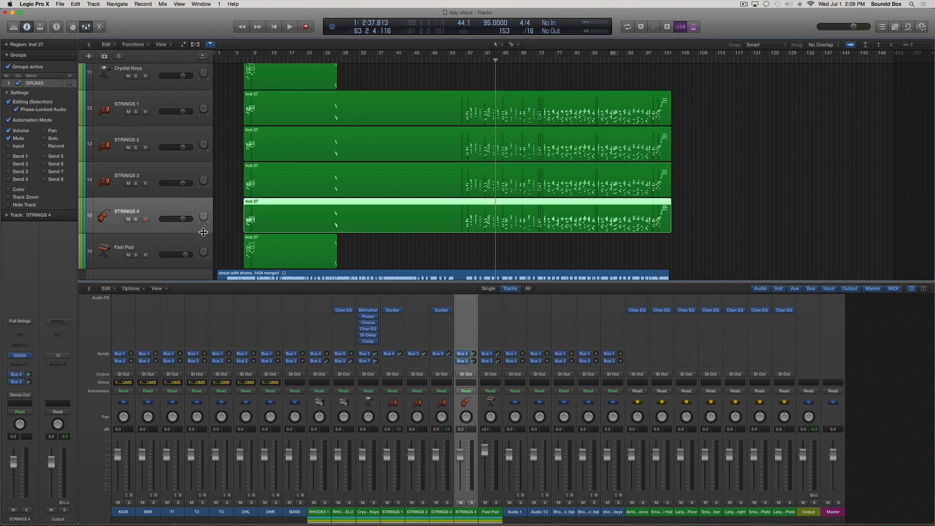
# Step: Solo the Fast Pad track, play it from about bar 8, and stop playback
pyautogui.scroll(-3, 268, 197)
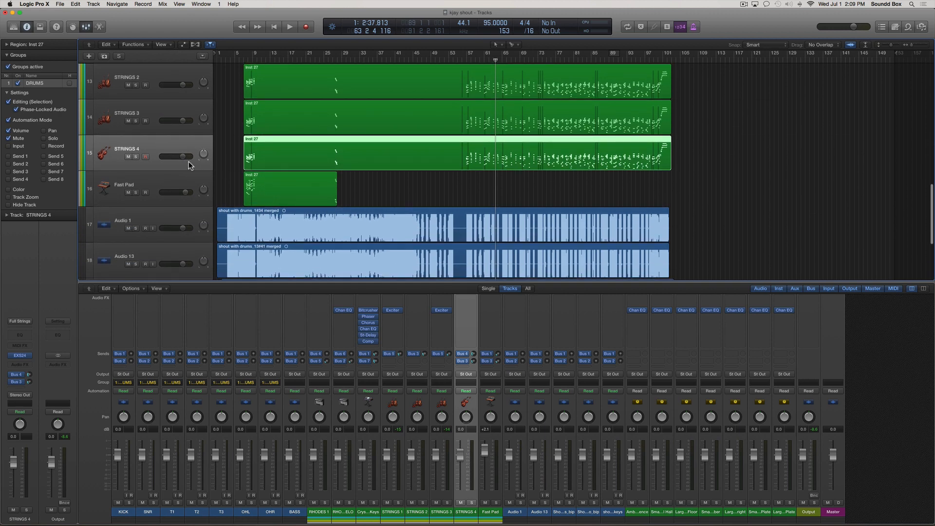
pyautogui.click(135, 192)
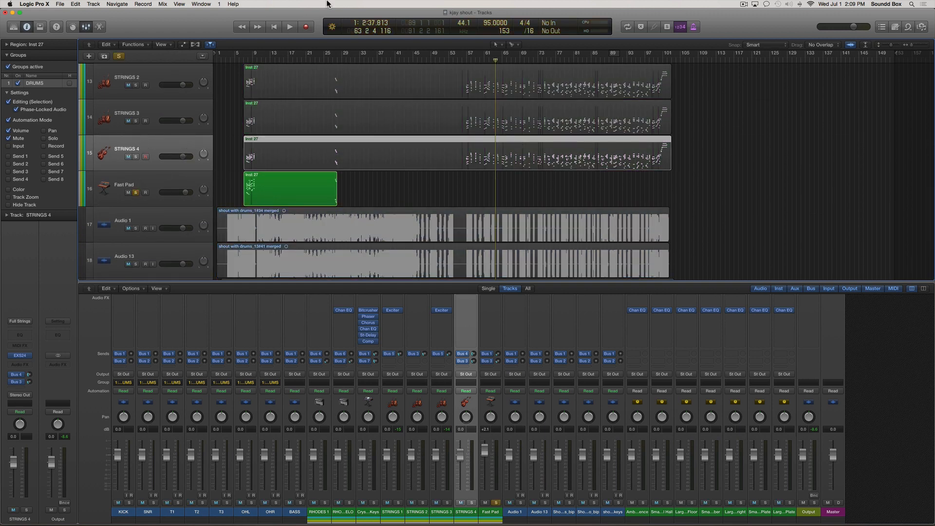
pyautogui.click(247, 60)
pyautogui.press('space')
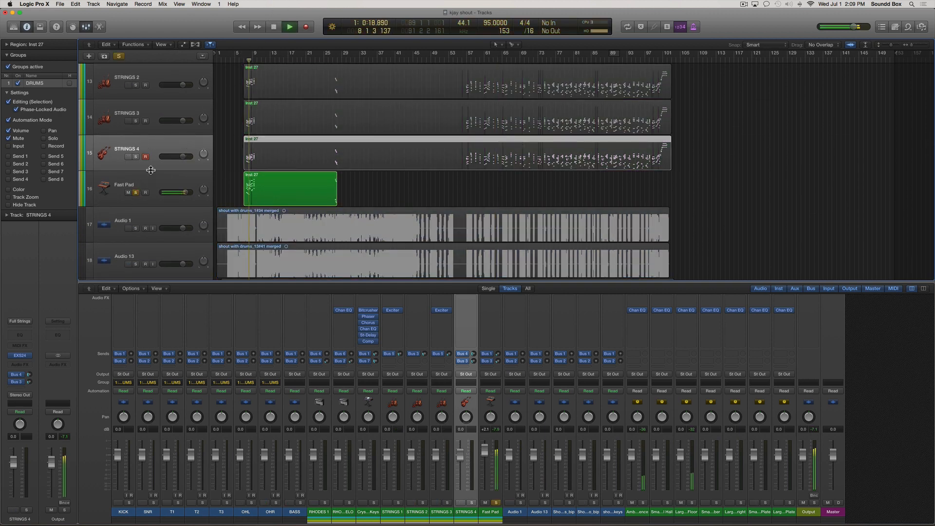
pyautogui.press('space')
# Step: Rename the Fast Pad track PAD SYNTH
pyautogui.click(127, 186)
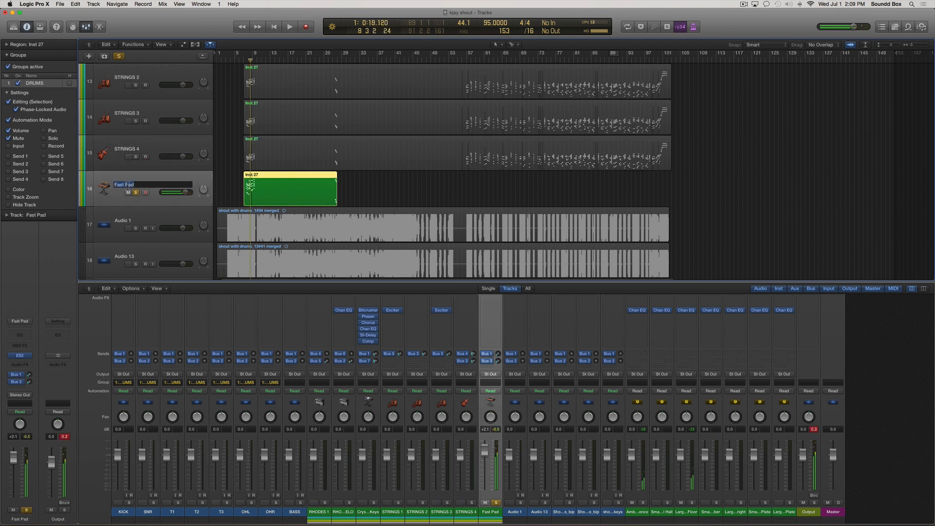
pyautogui.doubleClick(127, 186)
pyautogui.write('SY')
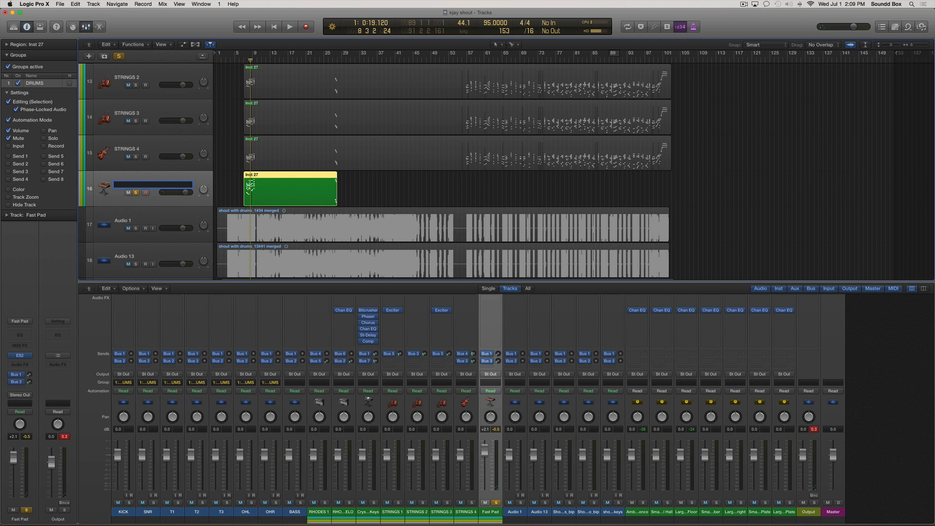
pyautogui.write(' SYNTH')
pyautogui.press('Return')
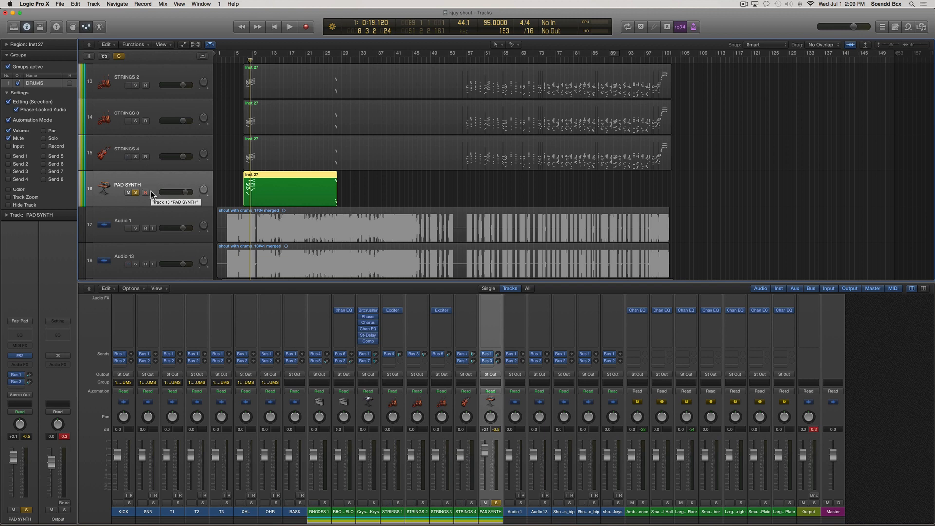
# Step: Add the ShoutPiano_bip track to the solo, play it briefly alongside PAD SYNTH, and stop playback
pyautogui.scroll(-5, 183, 203)
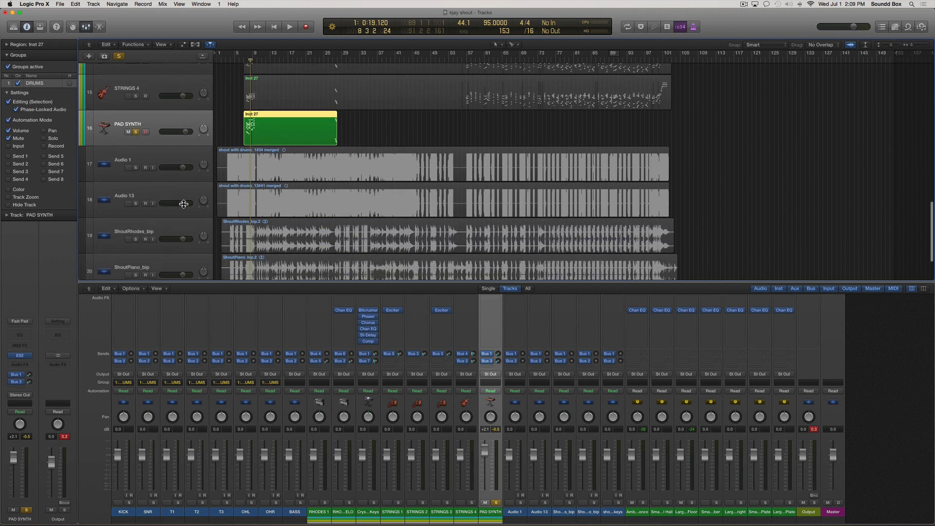
pyautogui.scroll(-2, 183, 204)
pyautogui.scroll(2, 183, 203)
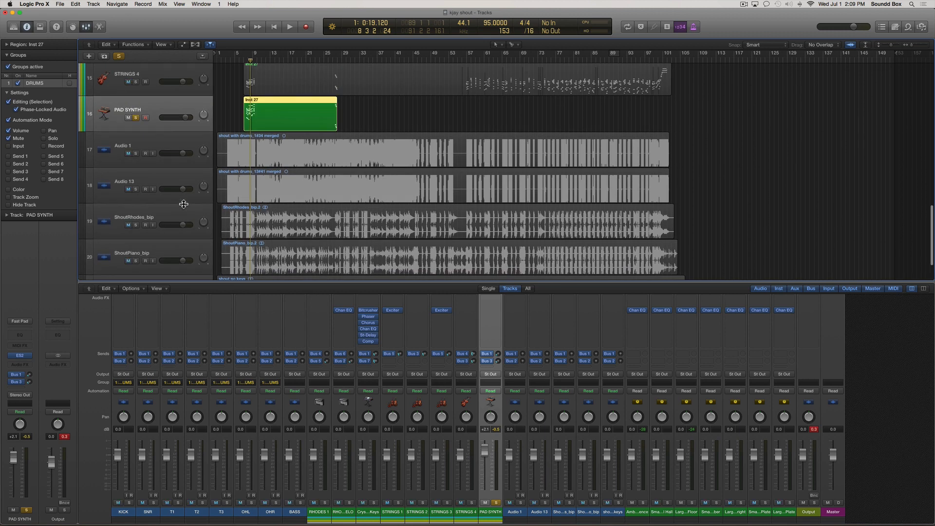
pyautogui.scroll(-1, 183, 203)
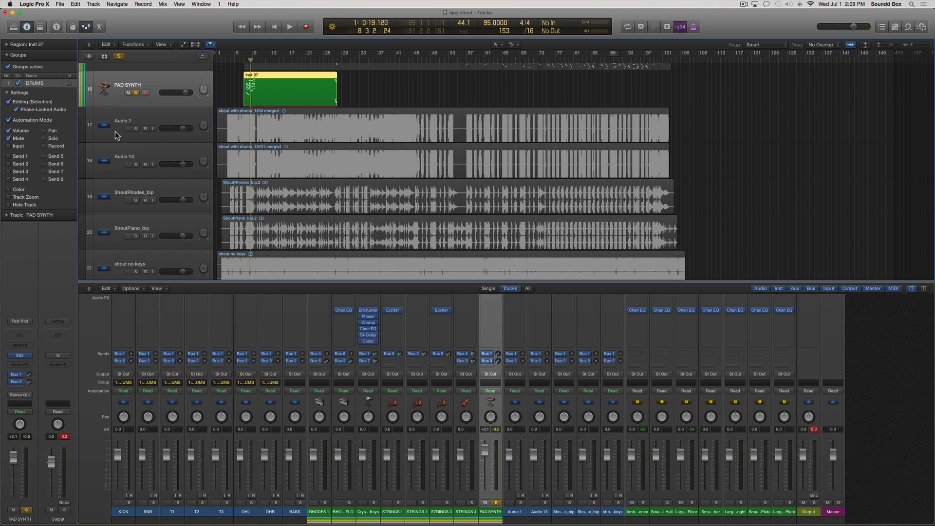
pyautogui.scroll(-2, 135, 194)
pyautogui.scroll(2, 135, 193)
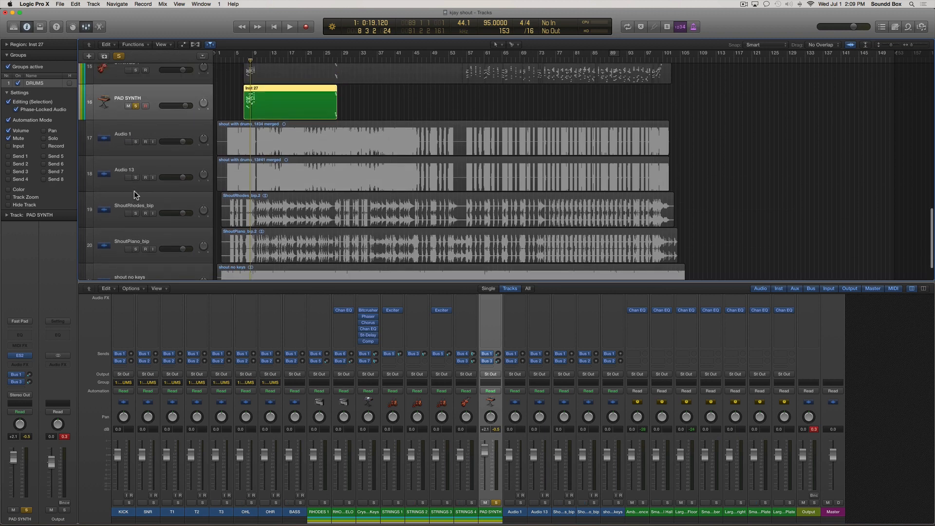
pyautogui.scroll(-1, 135, 193)
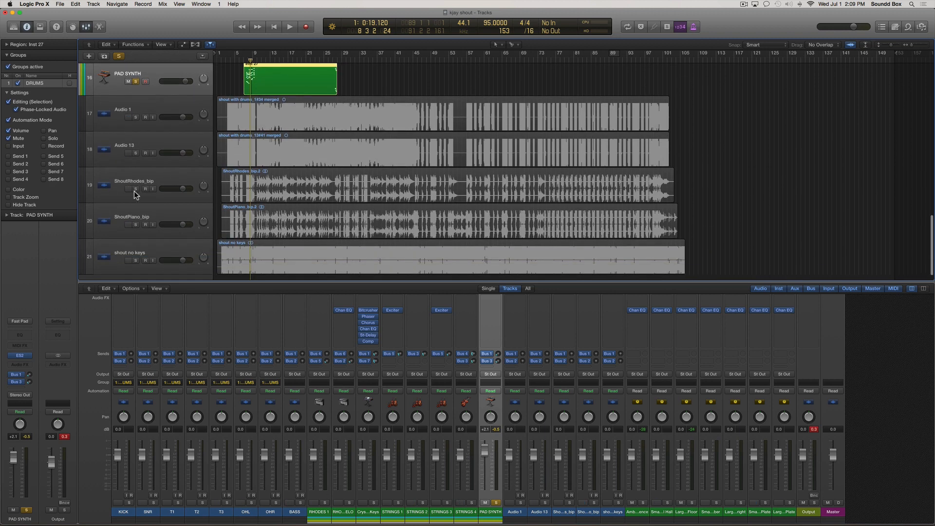
pyautogui.click(137, 224)
pyautogui.press('space')
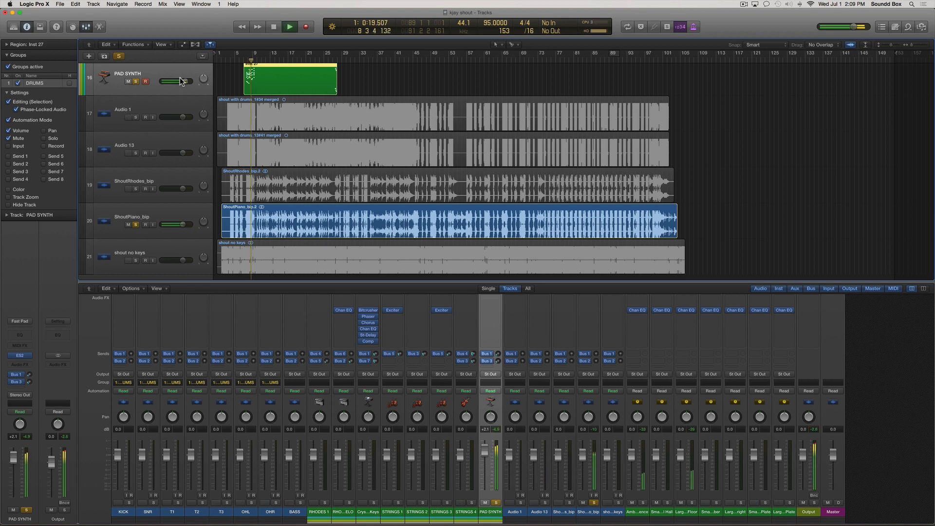
pyautogui.press('space')
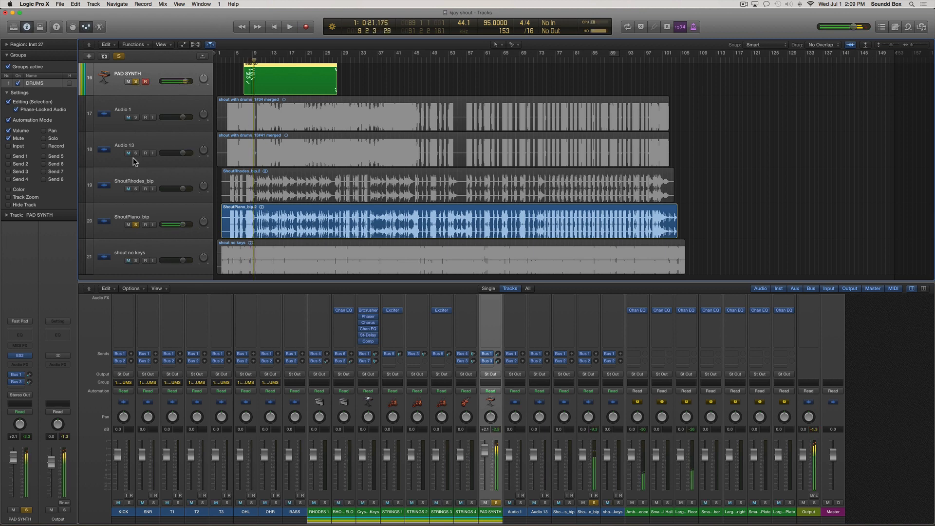
# Step: Rename the ShoutPiano_bip track PIANO
pyautogui.doubleClick(141, 217)
pyautogui.write('PIANO')
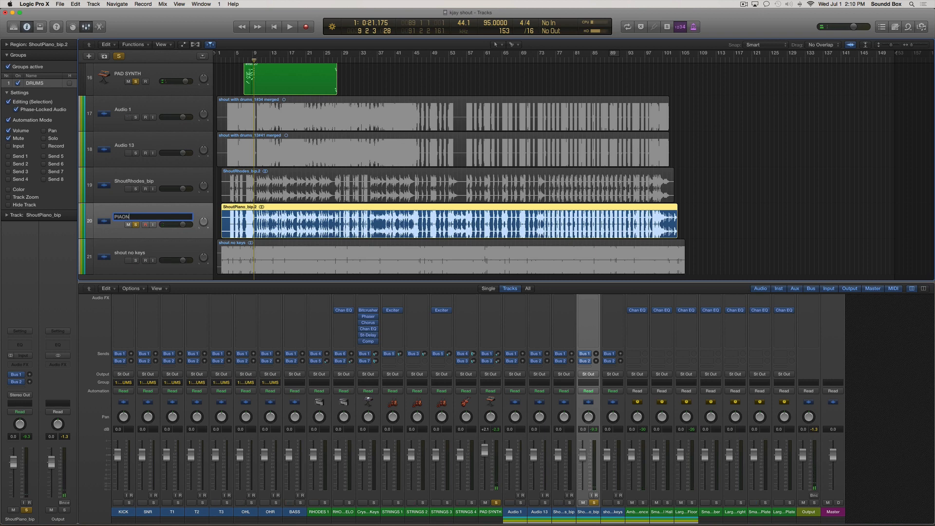
pyautogui.press('Return')
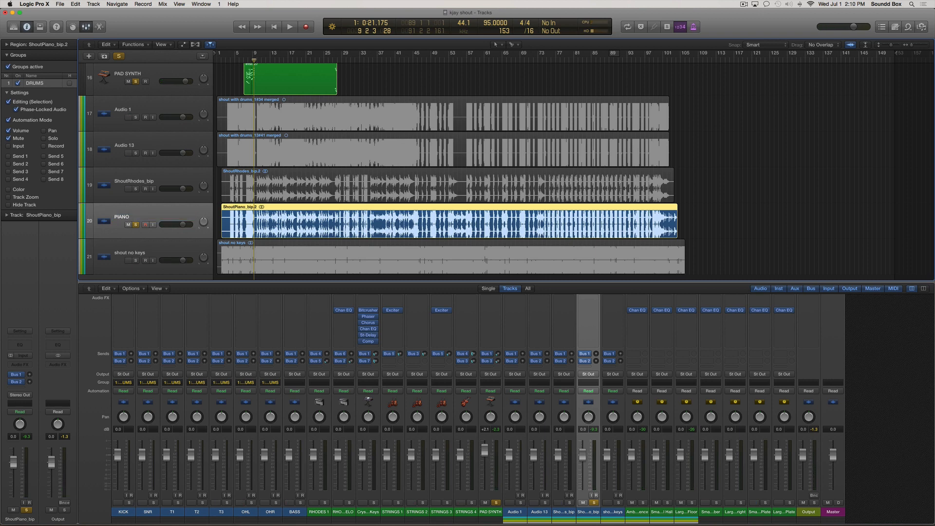
# Step: Solo the shout no keys track for a short listen and rename it GUIDE TRACK
pyautogui.click(136, 260)
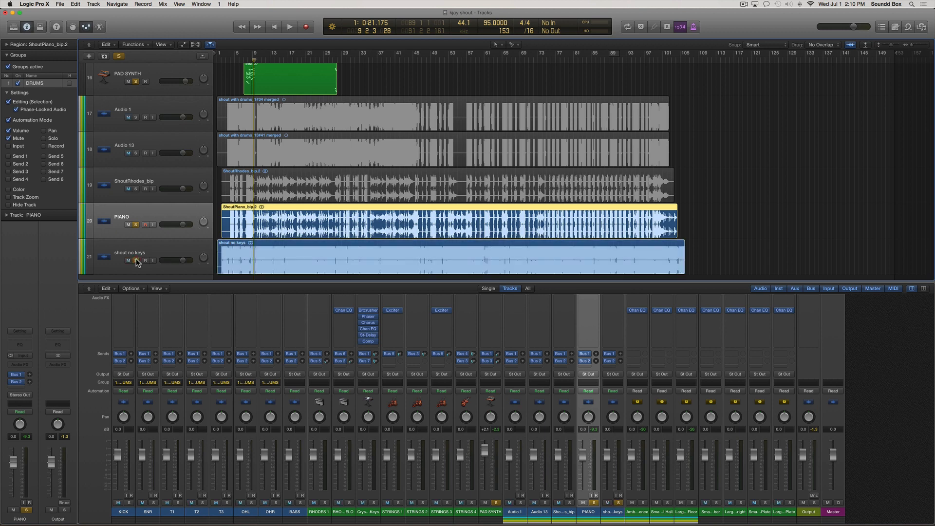
pyautogui.press('space')
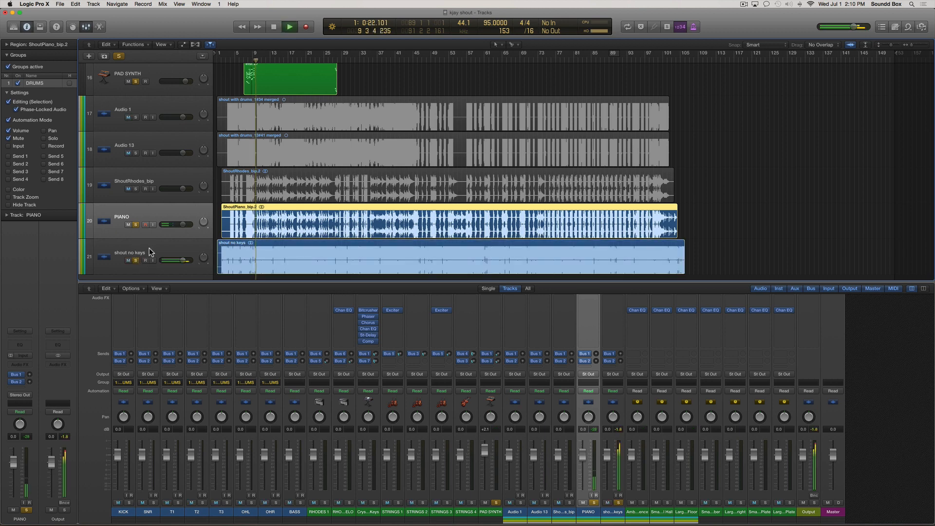
pyautogui.doubleClick(145, 254)
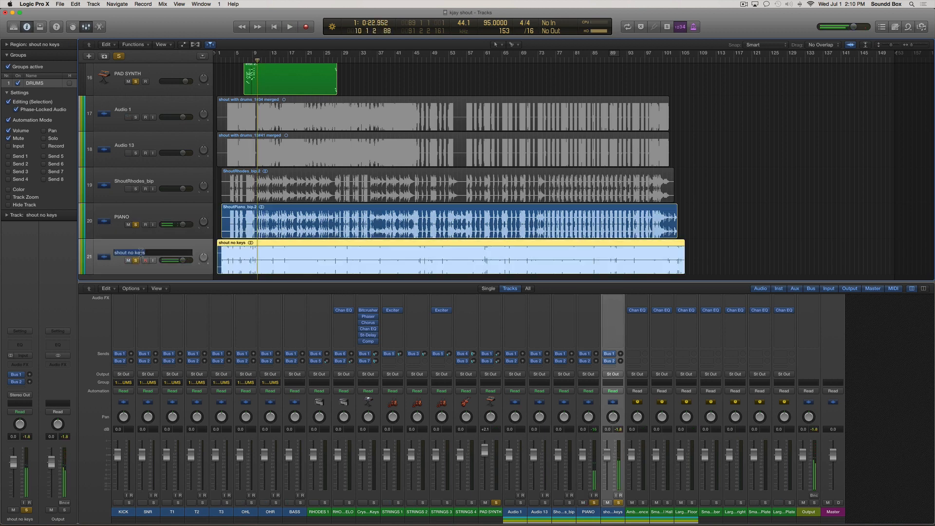
pyautogui.write('TRACK')
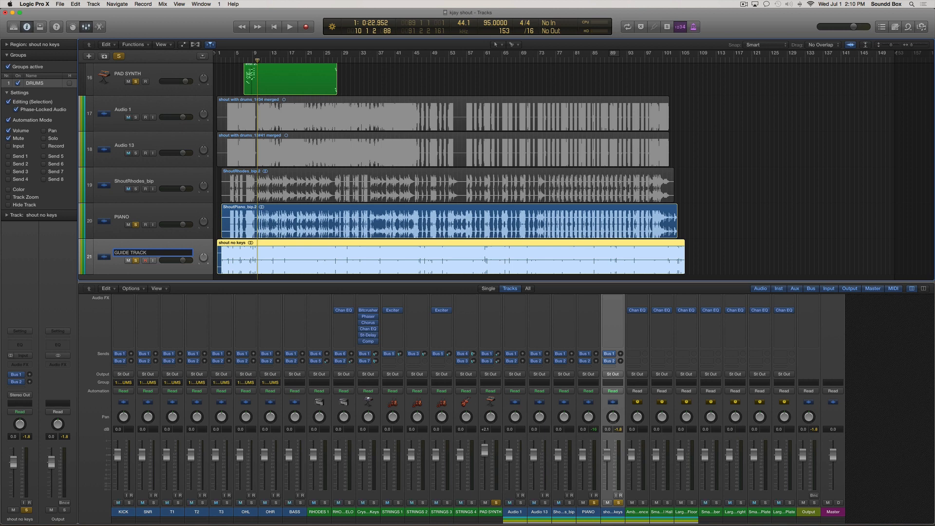
pyautogui.press('Return')
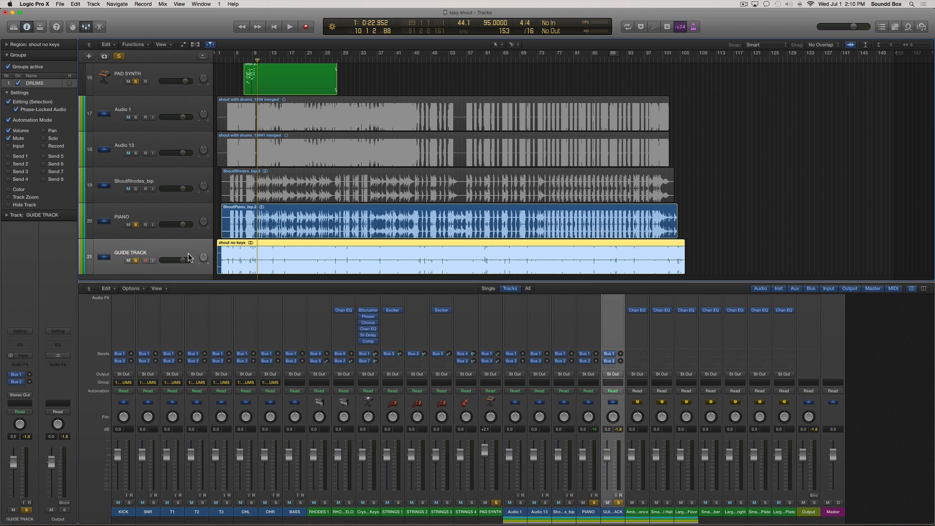
# Step: Take PIANO and GUIDE TRACK out of solo, then solo Audio 13 and listen to it briefly
pyautogui.click(136, 225)
pyautogui.click(136, 261)
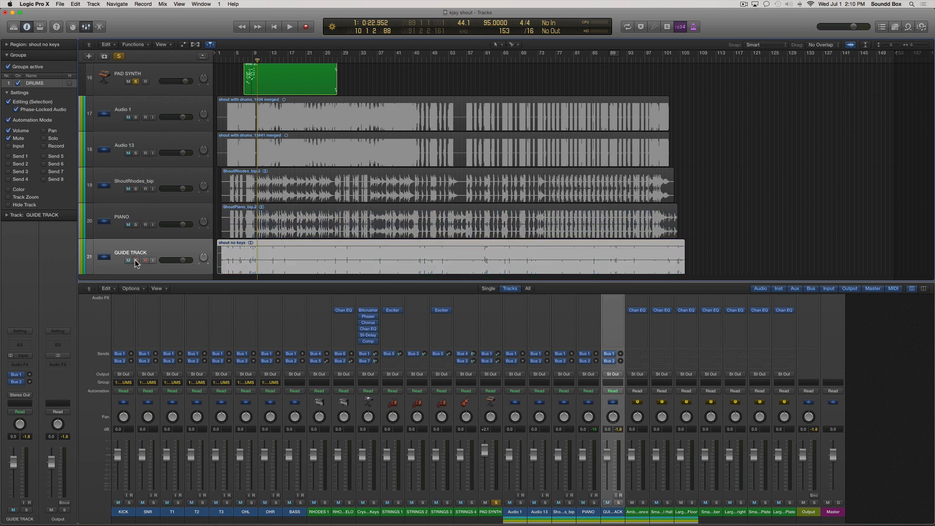
pyautogui.click(135, 154)
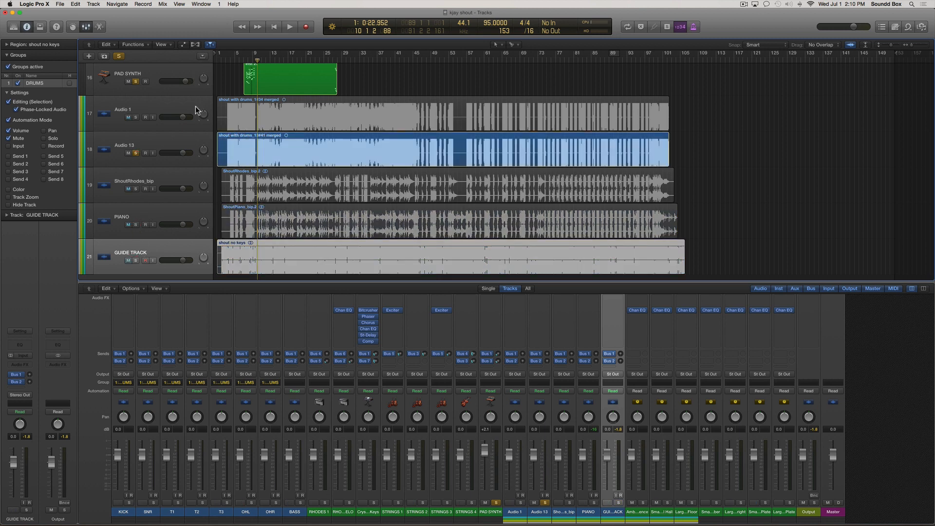
pyautogui.press('space')
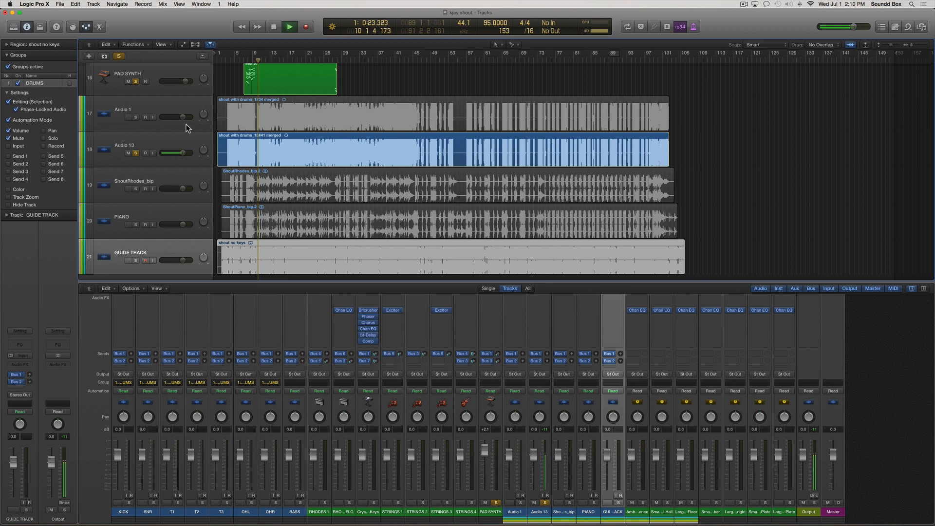
pyautogui.press('space')
pyautogui.doubleClick(128, 145)
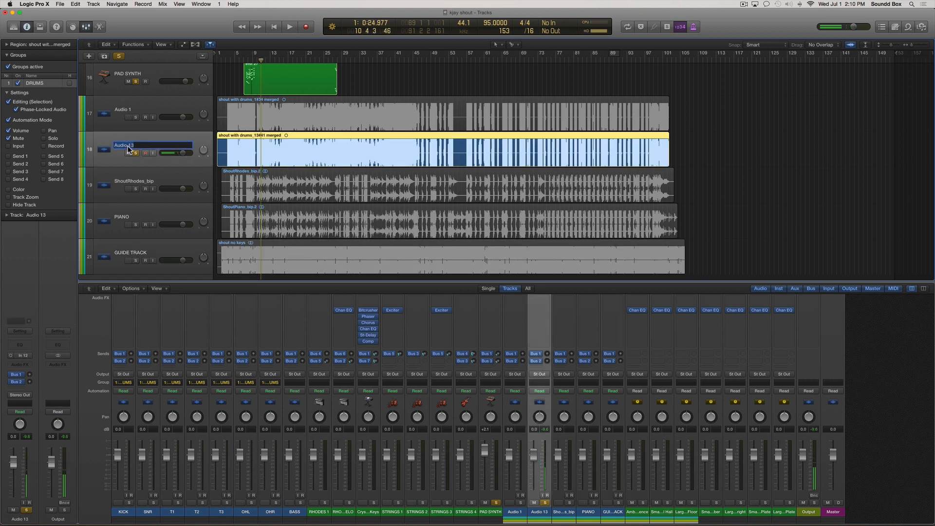
pyautogui.click(124, 120)
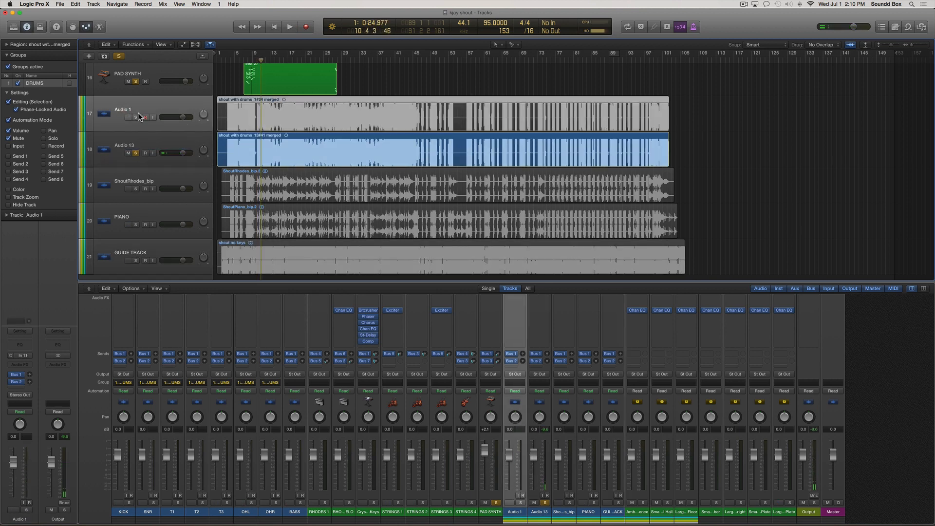
# Step: Solo Audio 1, start playback, and unsolo Audio 13 to hear Audio 1 without it
pyautogui.click(135, 116)
pyautogui.press('space')
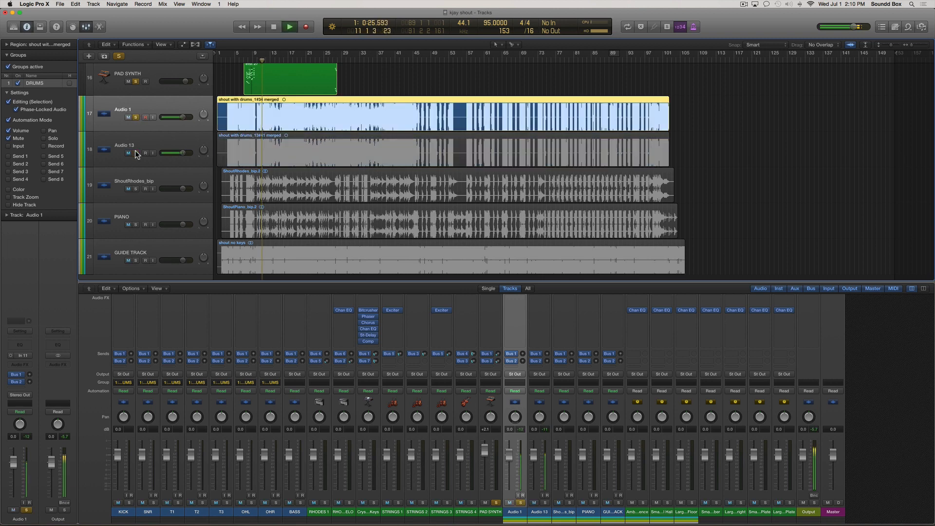
pyautogui.click(136, 152)
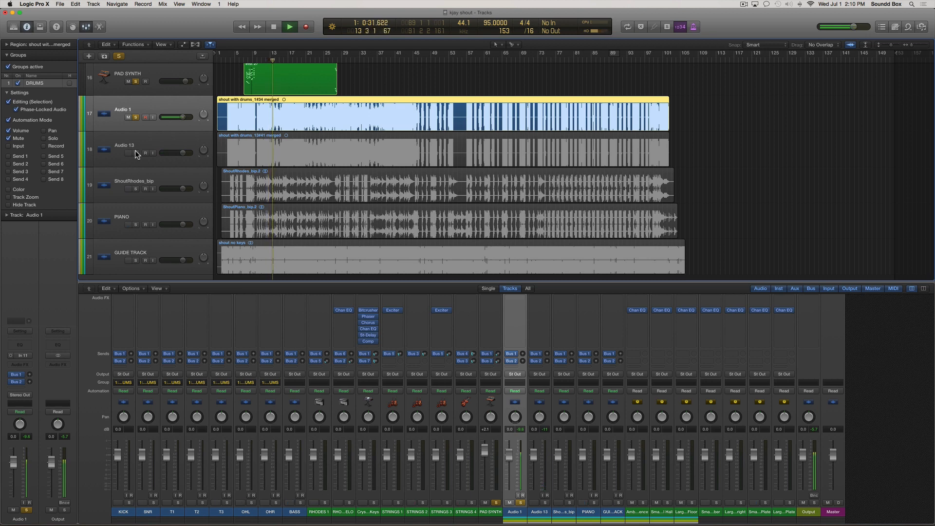
# Step: Listen to Audio 13 without Audio 1, then solo both tracks together and play them for comparison
pyautogui.click(135, 152)
pyautogui.click(135, 117)
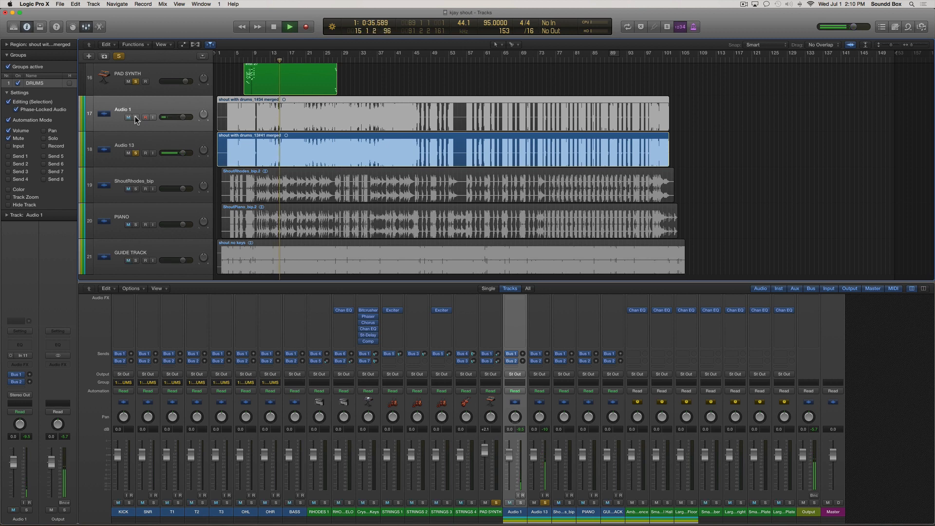
pyautogui.click(136, 118)
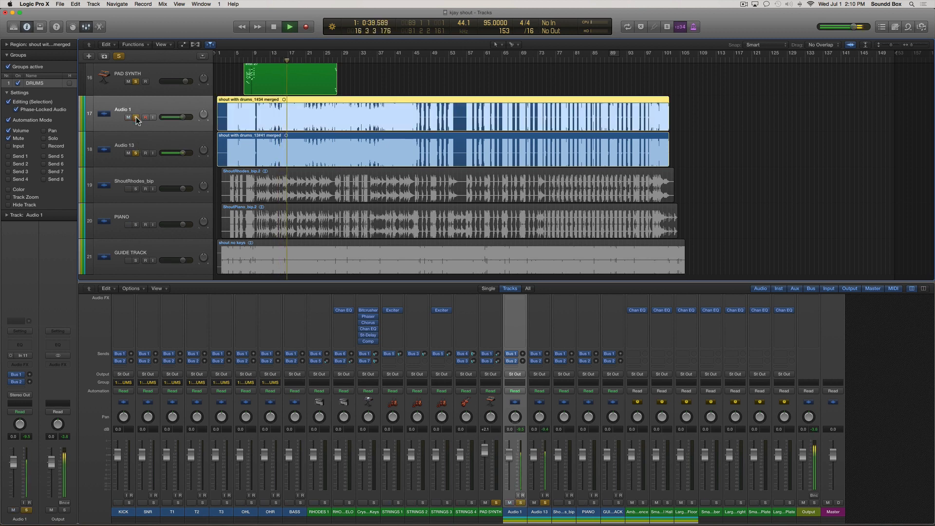
pyautogui.press('space')
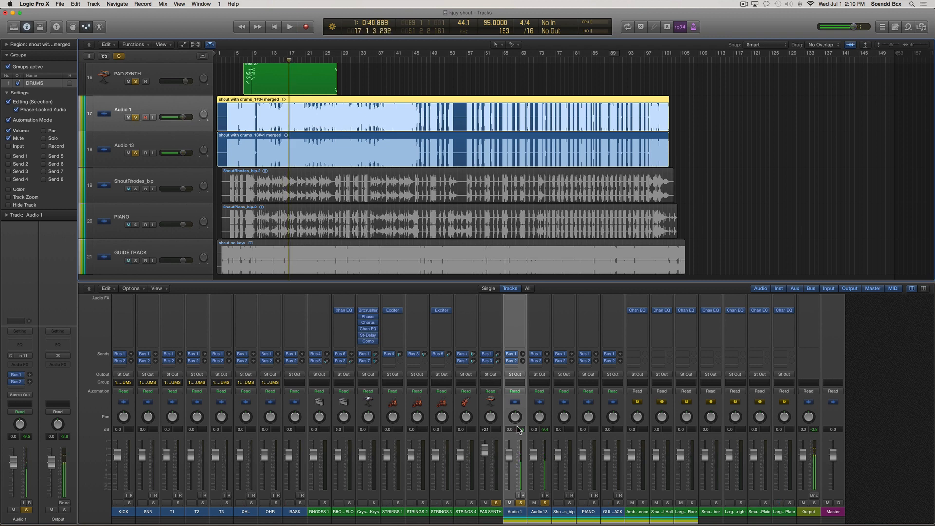
pyautogui.moveTo(515, 417)
pyautogui.mouseDown()
pyautogui.moveTo(514, 438)
pyautogui.moveTo(543, 413)
pyautogui.moveTo(542, 385)
pyautogui.moveTo(538, 418)
pyautogui.mouseUp()
pyautogui.press('space')
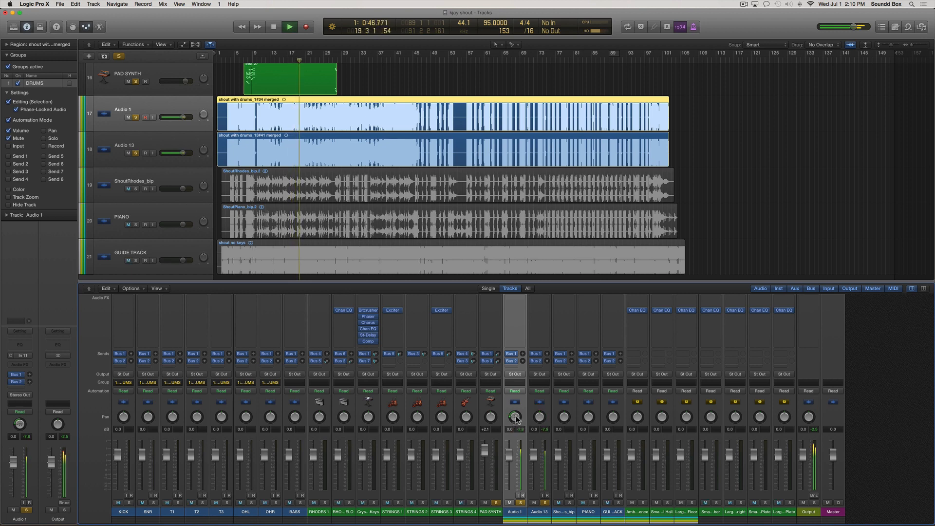
pyautogui.press('space')
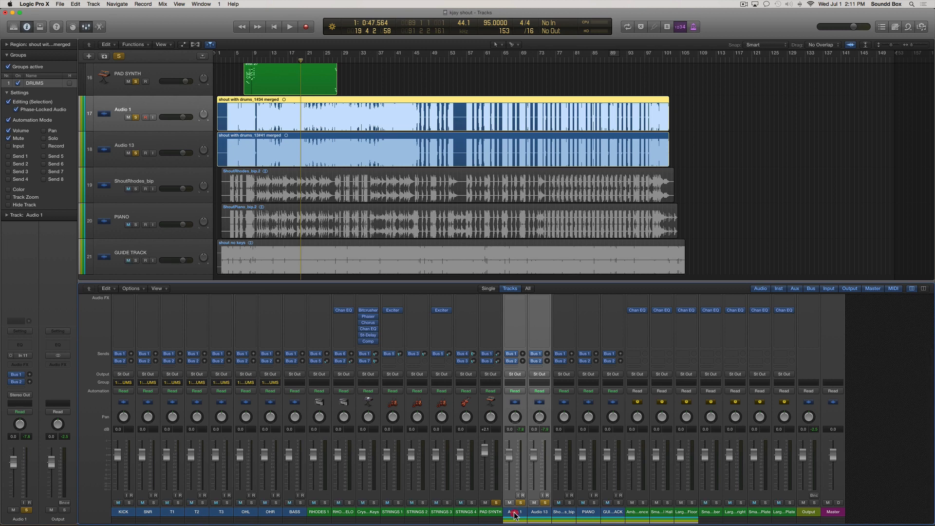
# Step: Select the Audio 1 and Audio 13 channels together and rename them ORGAN 1 and ORGAN 2
pyautogui.keyDown('shift'); pyautogui.click(539, 516); pyautogui.keyUp('shift')
pyautogui.doubleClick(513, 512)
pyautogui.write('ORGAN 1')
pyautogui.press('Return')
# Step: Solo ShoutRhodes_bip, take ORGAN 2, ORGAN 1 and PAD SYNTH out of solo, and listen to it alone briefly
pyautogui.click(167, 175)
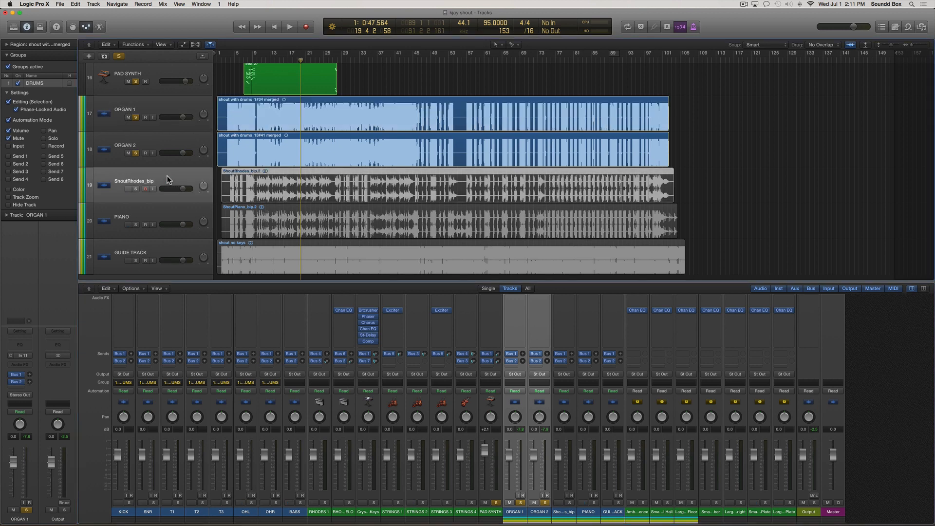
pyautogui.click(136, 189)
pyautogui.press('space')
pyautogui.click(135, 153)
pyautogui.click(135, 117)
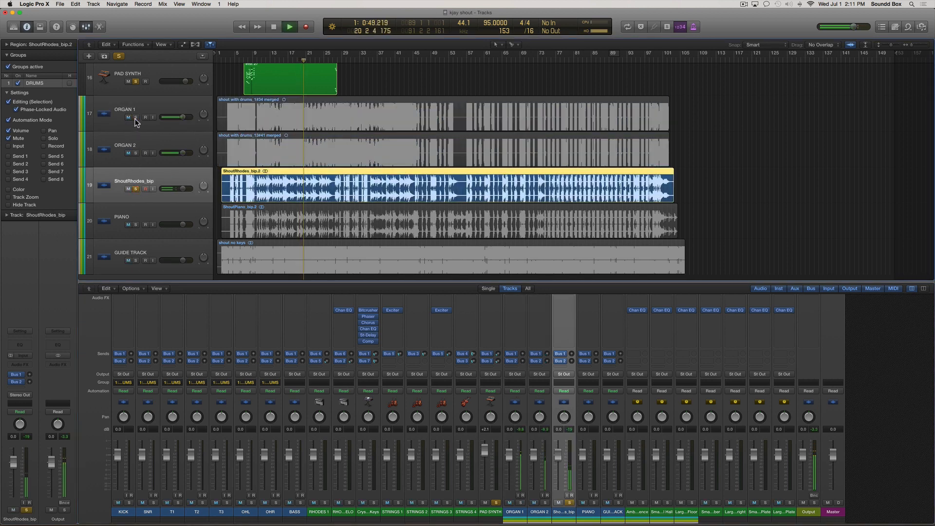
pyautogui.click(135, 81)
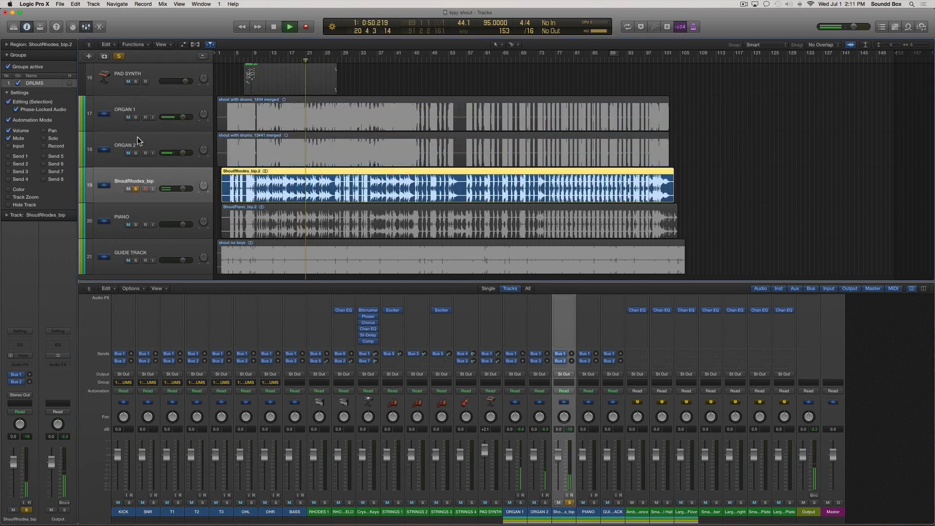
pyautogui.press('space')
# Step: Rename the ShoutRhodes_bip track RHODES 2
pyautogui.doubleClick(139, 181)
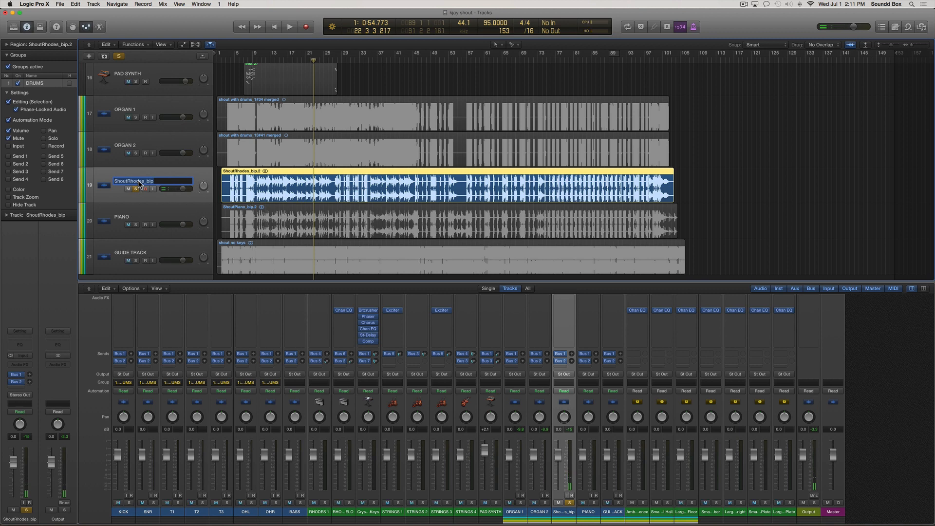
pyautogui.write('RHODES 2')
pyautogui.press('Return')
# Step: Select all channels from KICK through GUIDE TRACK and set both of their send slots to No Send
pyautogui.scroll(3, 160, 172)
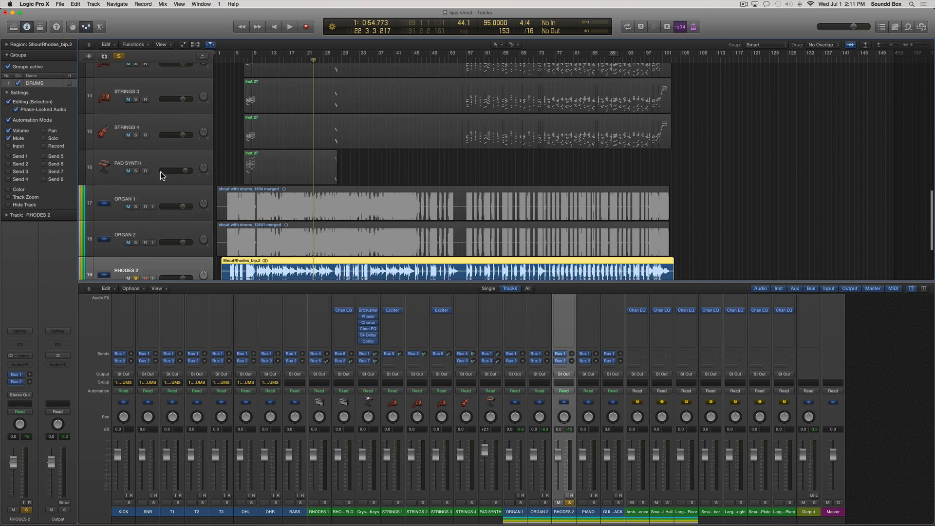
pyautogui.scroll(10, 160, 171)
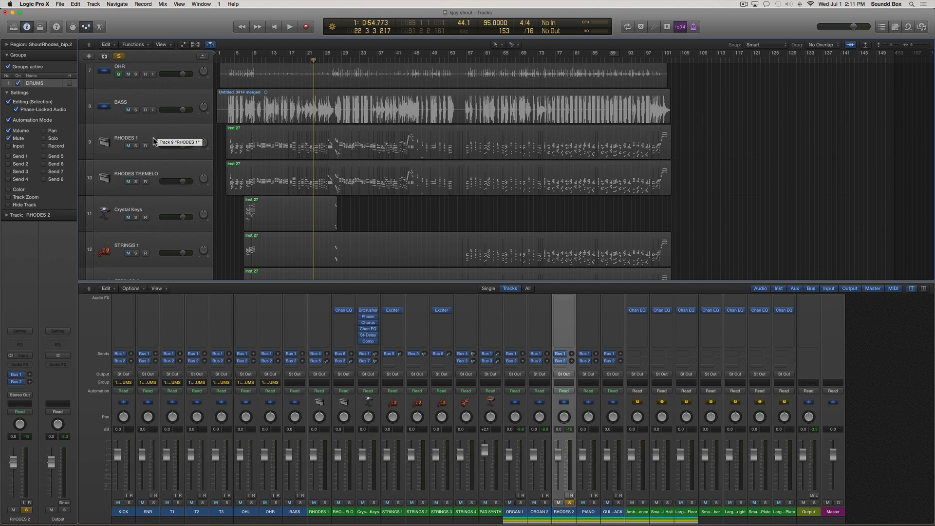
pyautogui.scroll(-10, 158, 196)
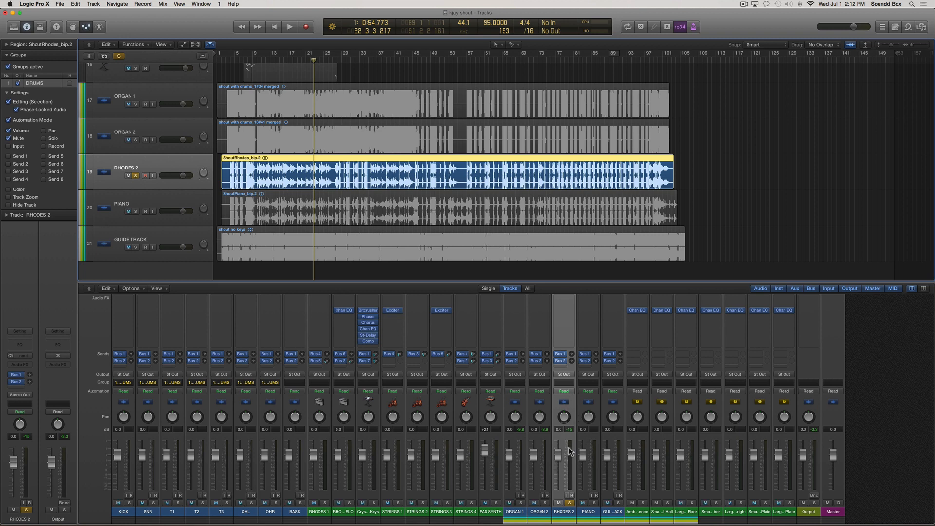
pyautogui.scroll(3, 570, 450)
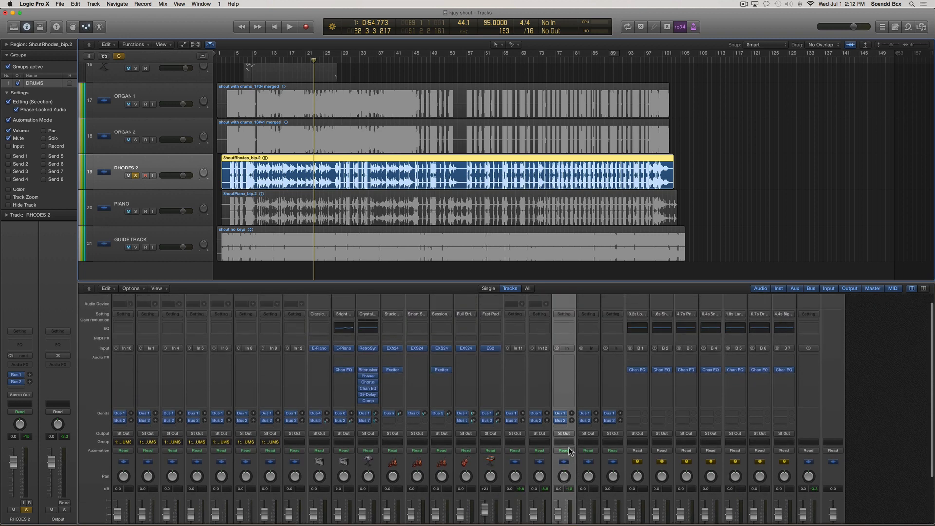
pyautogui.scroll(-1, 569, 451)
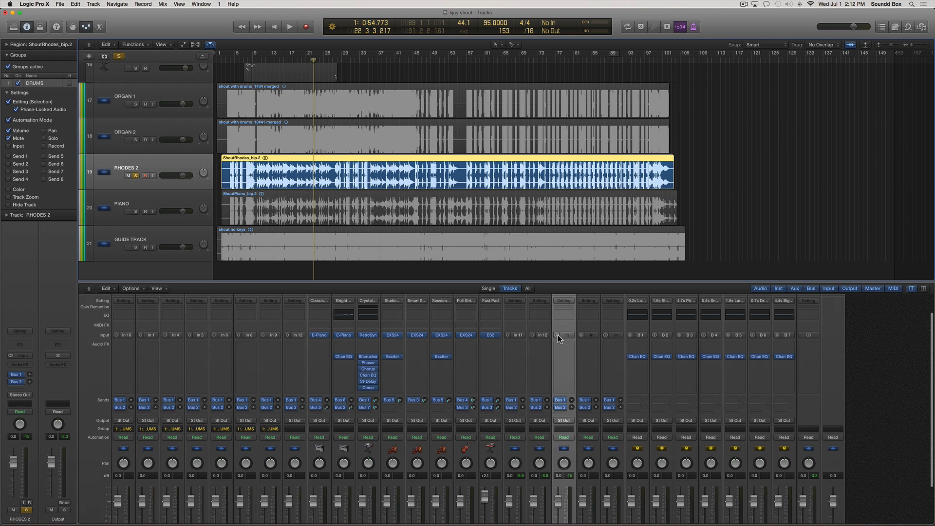
pyautogui.scroll(-3, 560, 358)
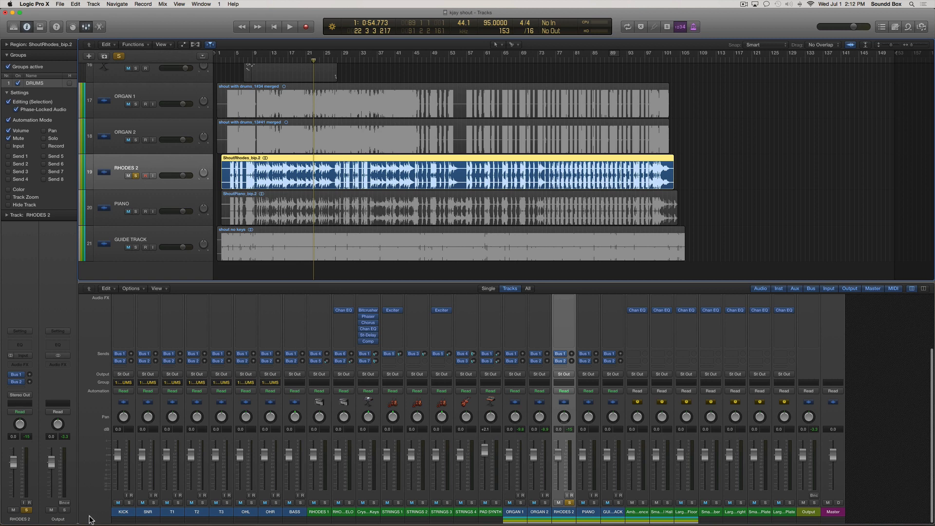
pyautogui.click(124, 511)
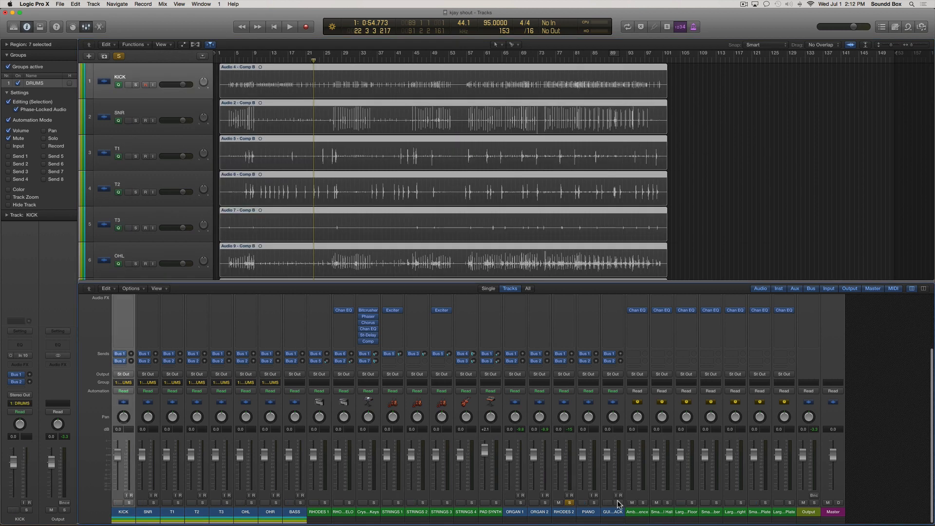
pyautogui.click(618, 512)
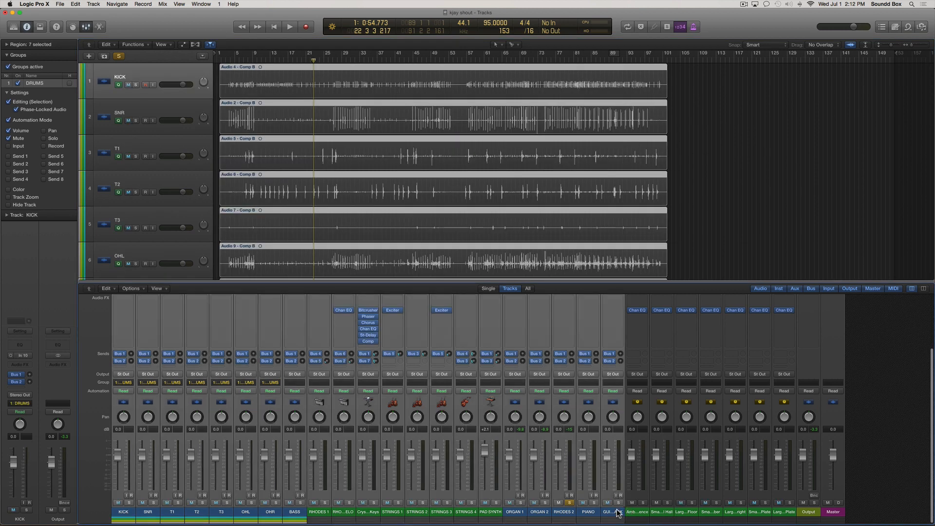
pyautogui.click(614, 356)
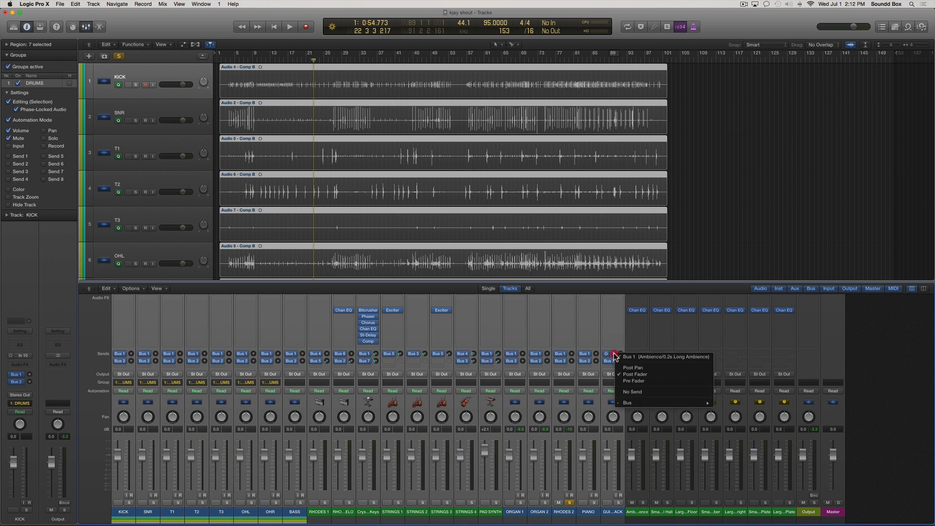
pyautogui.click(629, 392)
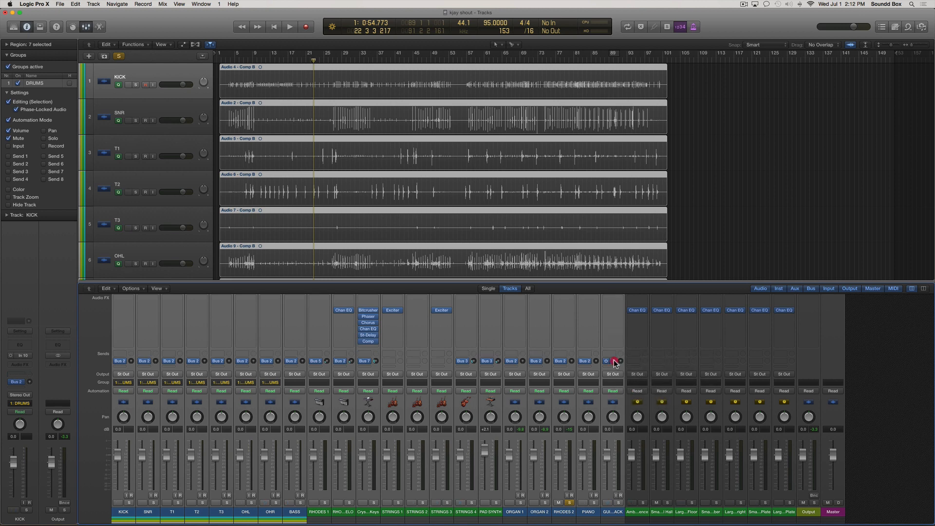
pyautogui.click(614, 361)
pyautogui.click(631, 399)
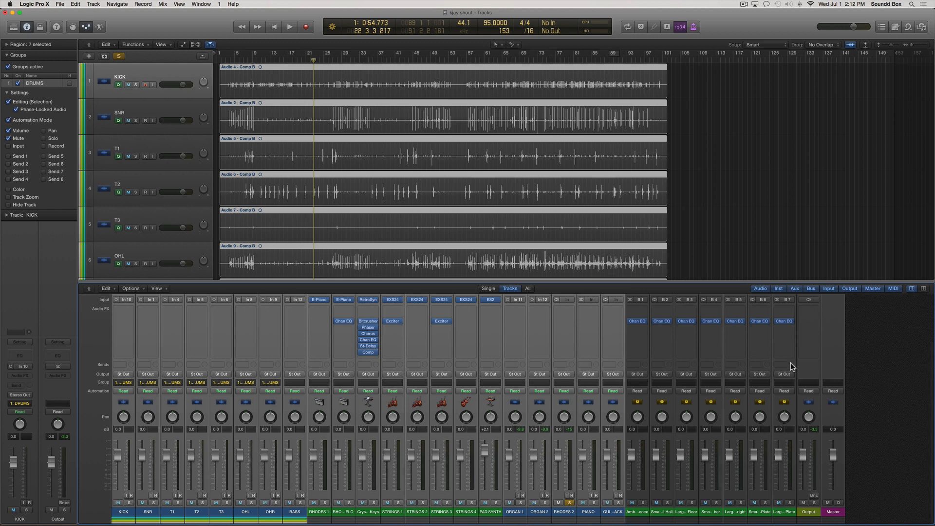
# Step: Check the cleared channel strips and look at the export option for all tracks as audio files
pyautogui.scroll(2, 791, 366)
pyautogui.scroll(3, 790, 366)
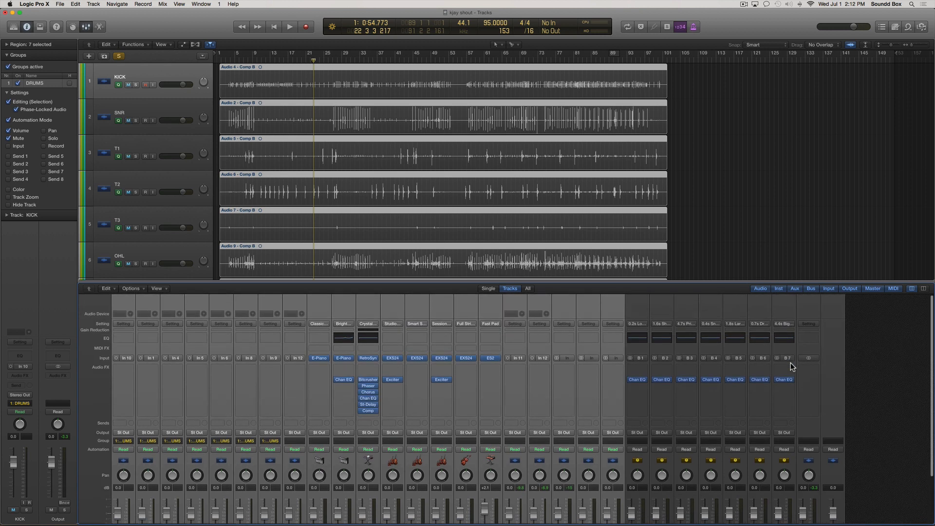
pyautogui.scroll(-5, 790, 366)
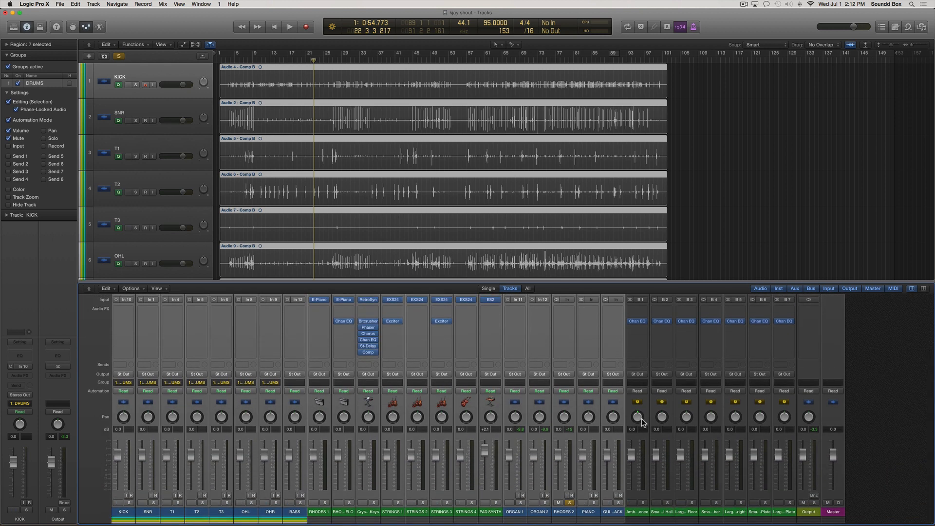
pyautogui.click(62, 4)
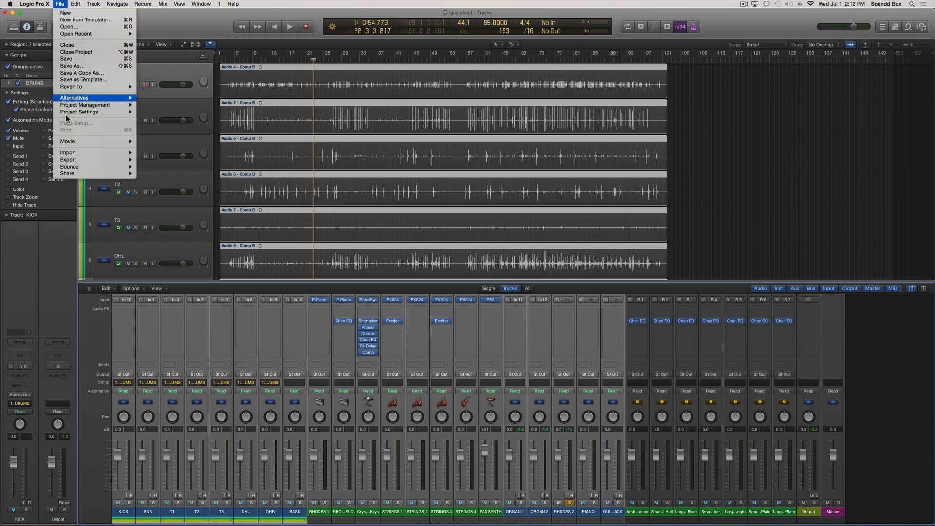
pyautogui.moveTo(74, 160)
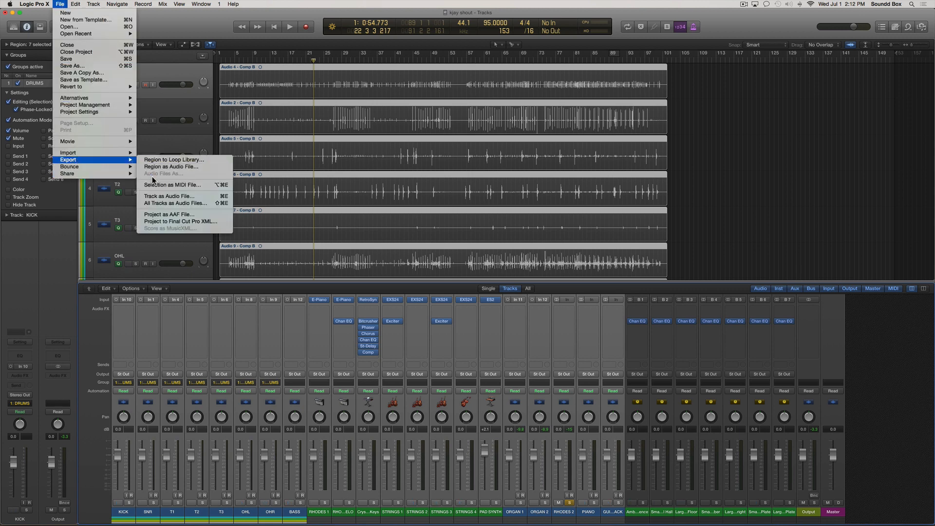
pyautogui.click(165, 206)
# Step: Select the seven reverb aux channels fed by buses 1 to 7 and delete them from the mixer
pyautogui.click(647, 514)
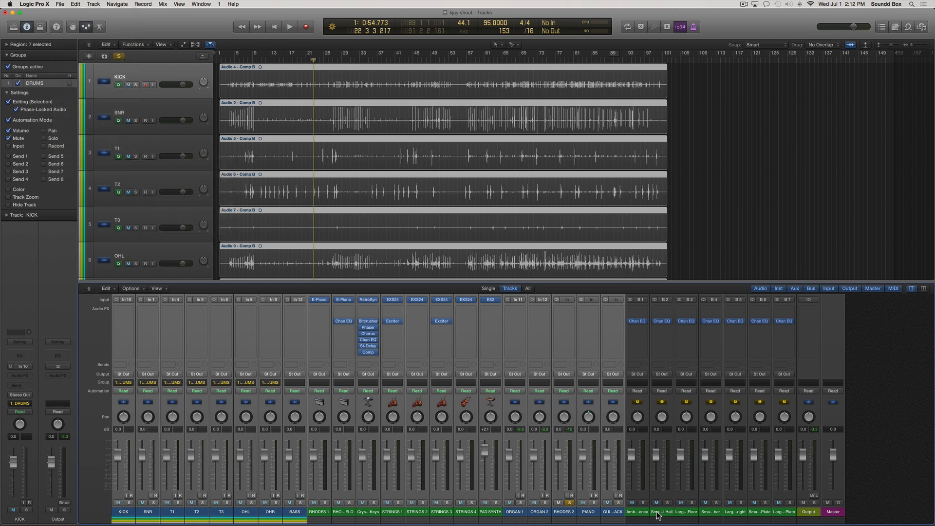
pyautogui.click(644, 516)
pyautogui.click(671, 515)
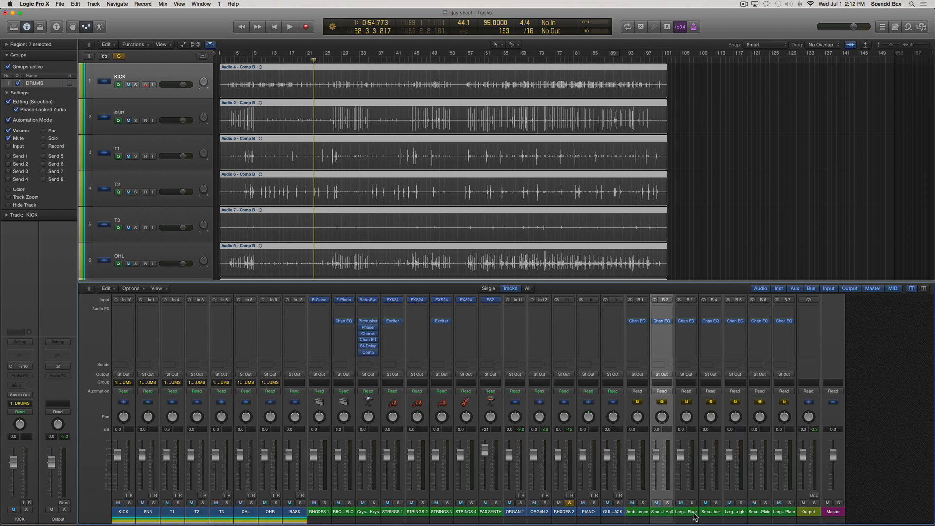
pyautogui.click(785, 515)
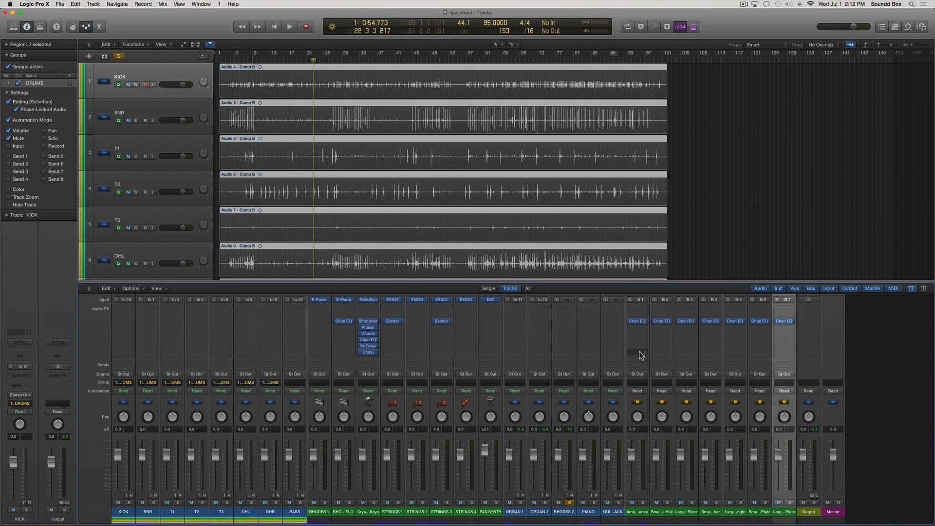
pyautogui.scroll(4, 642, 358)
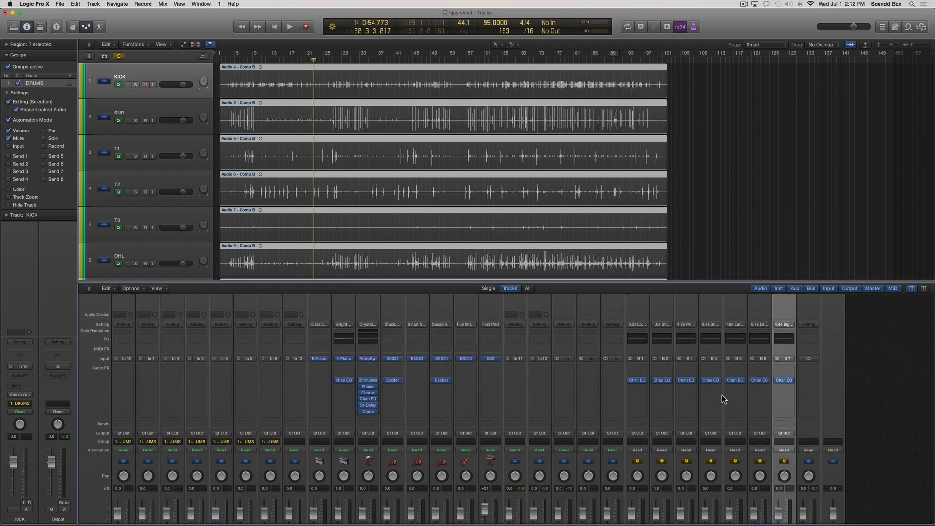
pyautogui.scroll(-4, 721, 396)
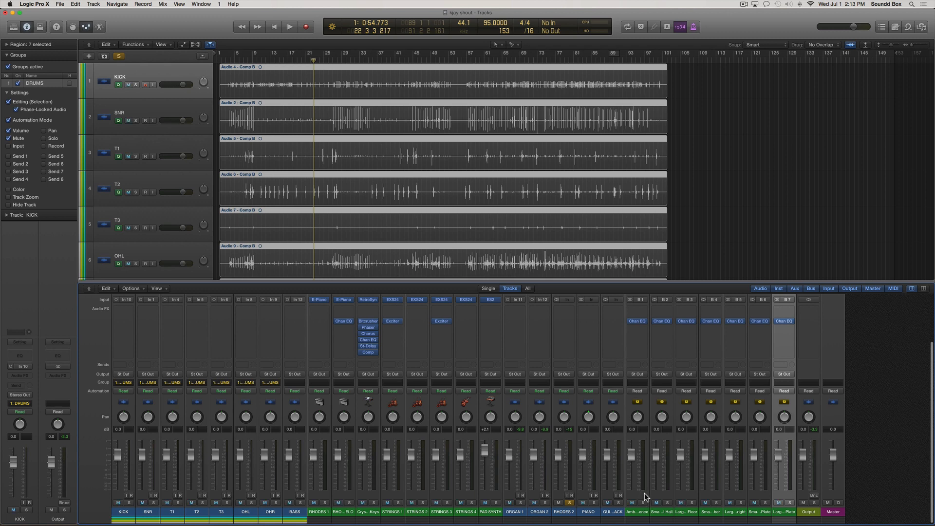
pyautogui.keyDown('shift'); pyautogui.click(644, 493); pyautogui.keyUp('shift')
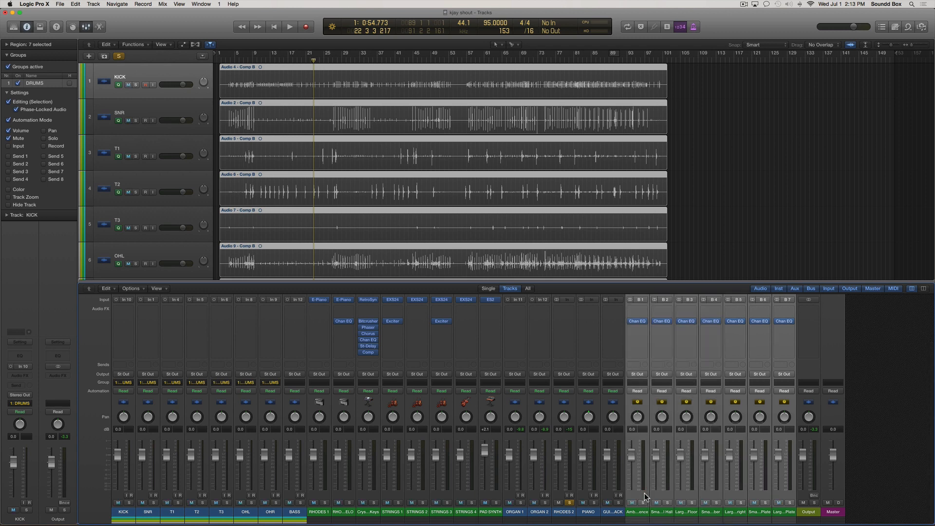
pyautogui.press('Delete')
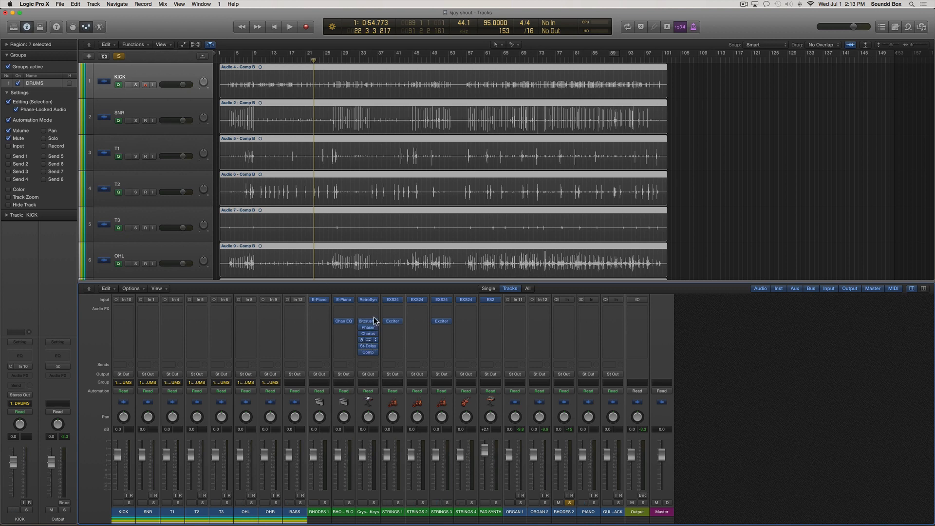
# Step: Take RHODES 2 out of solo and switch GUIDE TRACK's mute on and back off
pyautogui.click(569, 502)
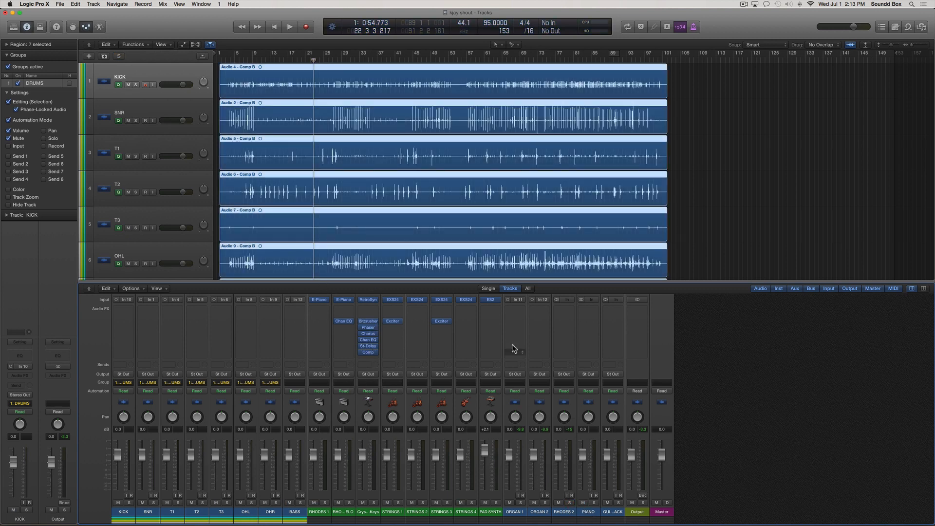
pyautogui.click(608, 503)
pyautogui.click(607, 503)
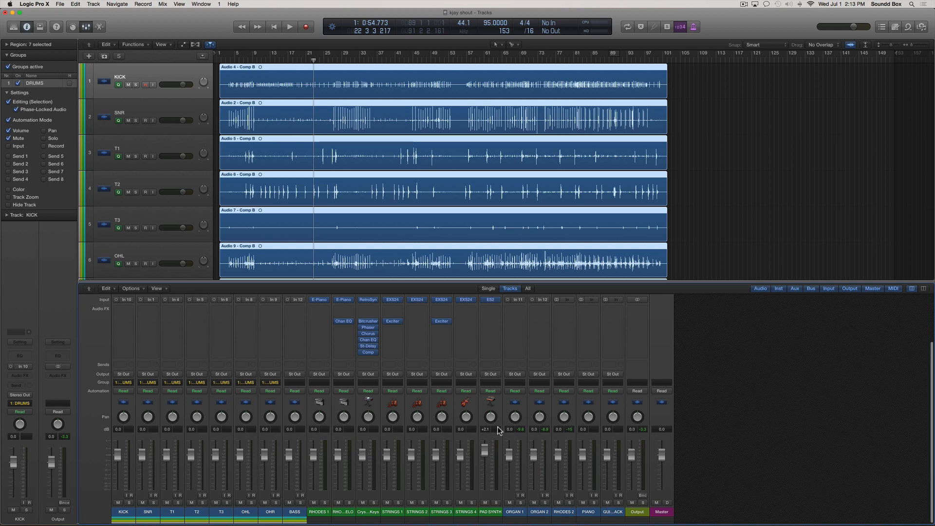
# Step: Reset the PAD SYNTH volume fader to 0.0 dB and clear the mixer's peak level readings
pyautogui.keyDown('alt'); pyautogui.click(484, 454); pyautogui.keyUp('alt')
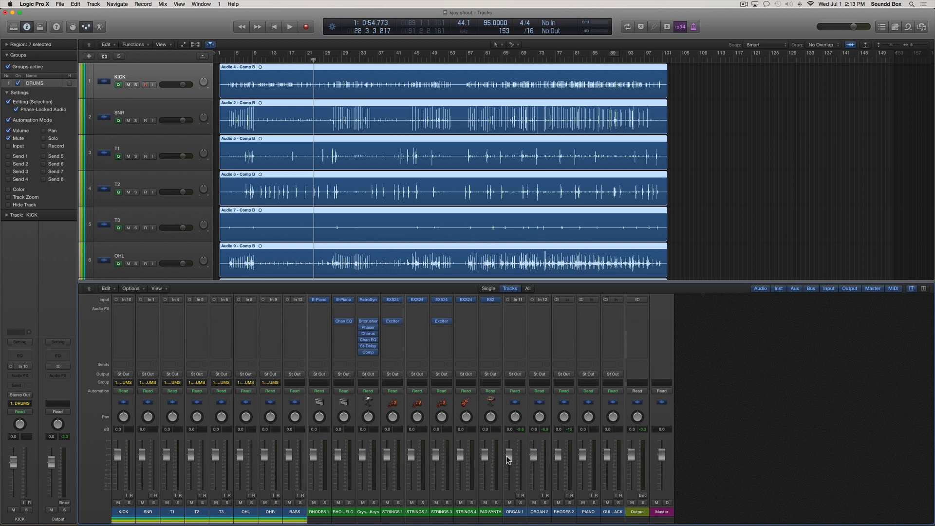
pyautogui.click(545, 430)
pyautogui.scroll(-10, 463, 214)
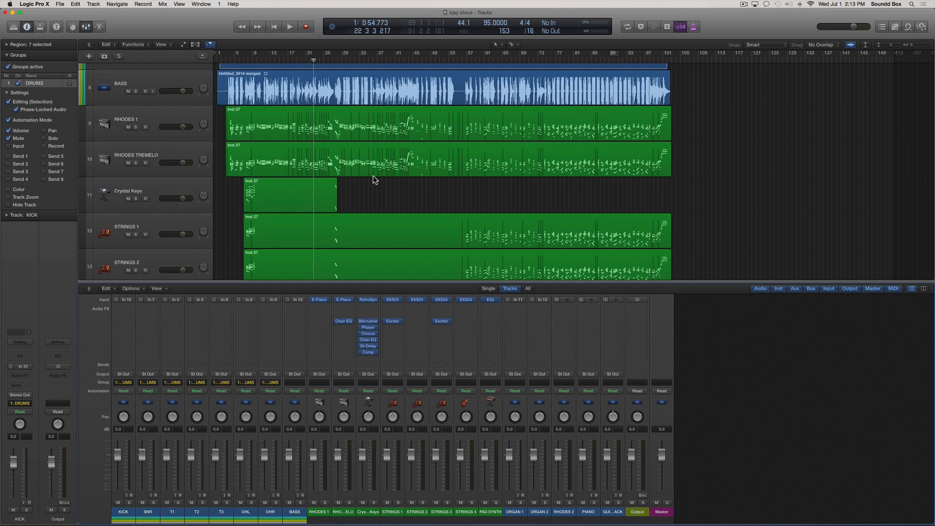
# Step: Look through the arrangement's tracks between the drums and GUIDE TRACK, examining their names and regions
pyautogui.scroll(-6, 352, 184)
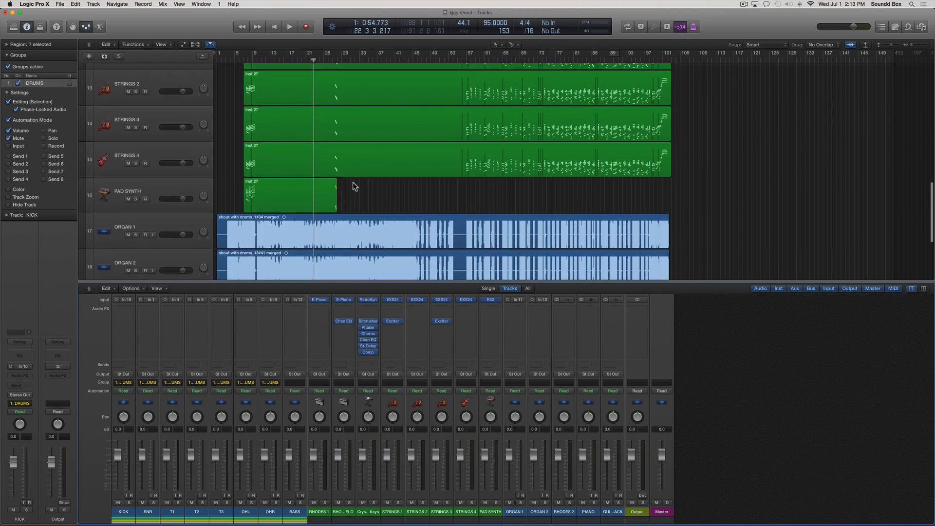
pyautogui.scroll(-2, 351, 183)
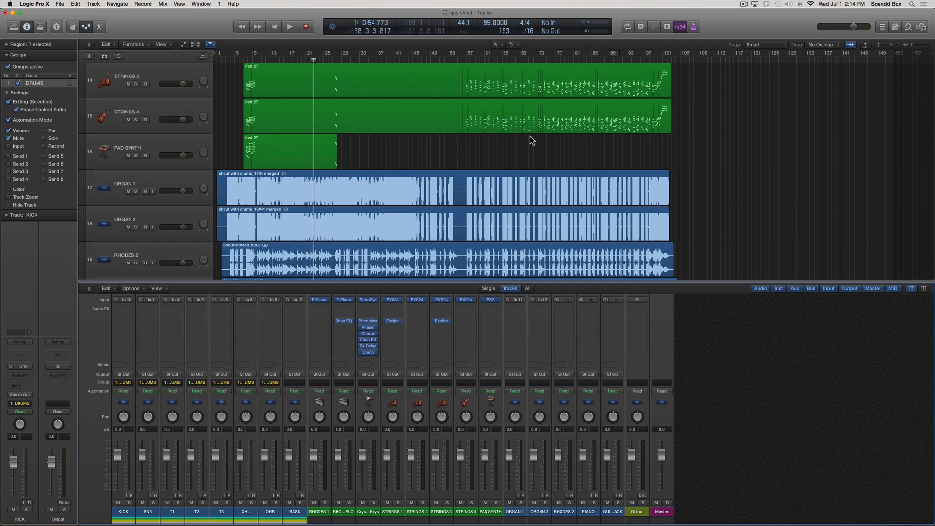
pyautogui.scroll(-3, 471, 137)
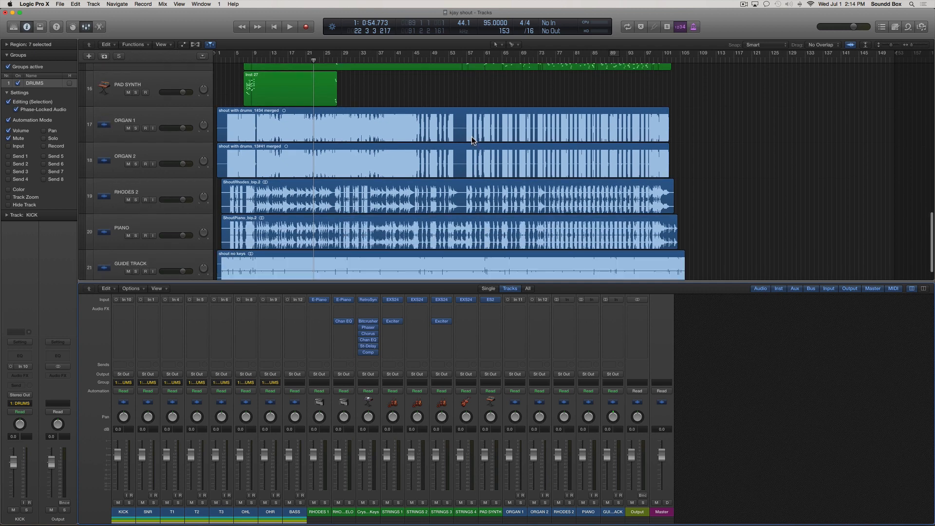
pyautogui.scroll(6, 472, 139)
pyautogui.scroll(1, 471, 140)
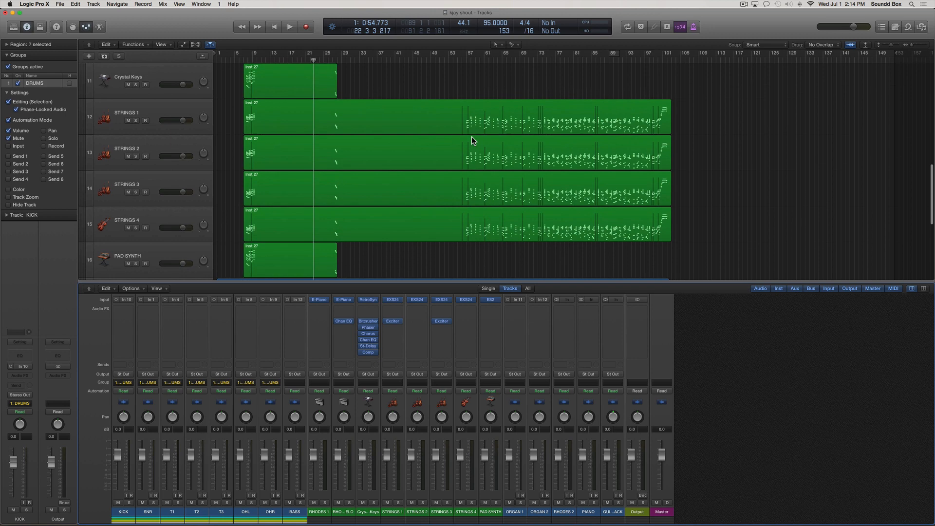
pyautogui.scroll(6, 471, 137)
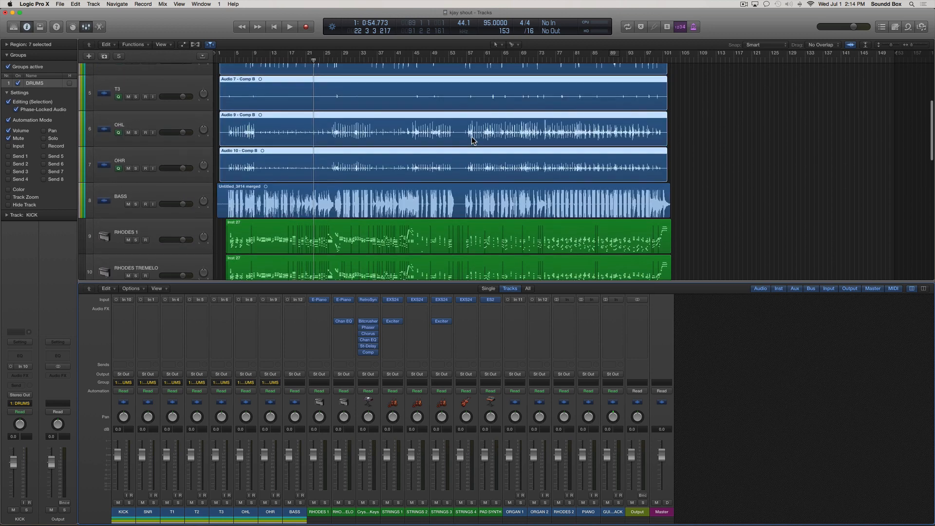
pyautogui.scroll(-3, 472, 139)
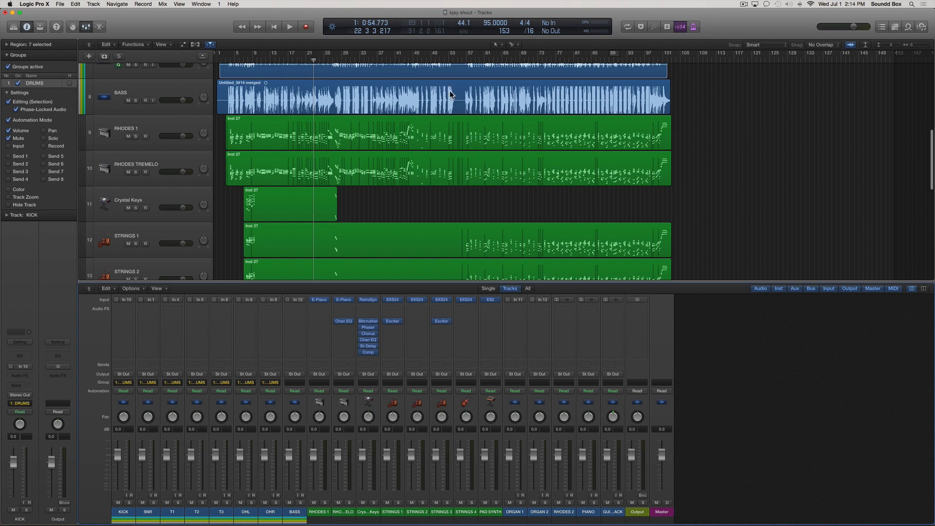
pyautogui.scroll(-4, 452, 153)
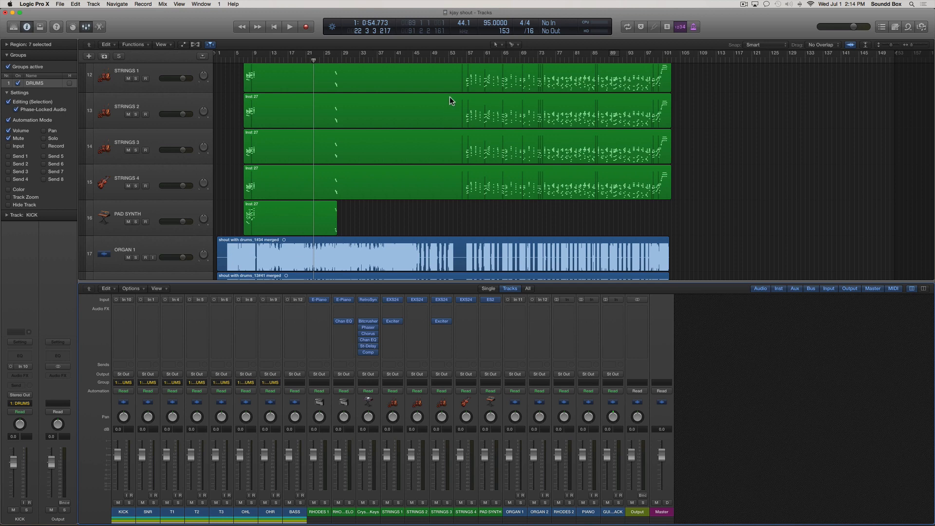
pyautogui.scroll(-2, 436, 217)
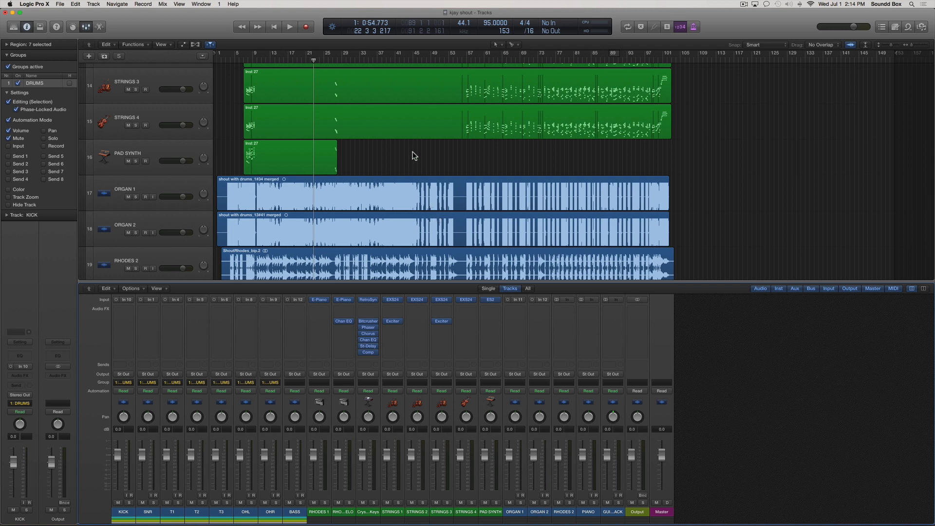
pyautogui.scroll(2, 414, 155)
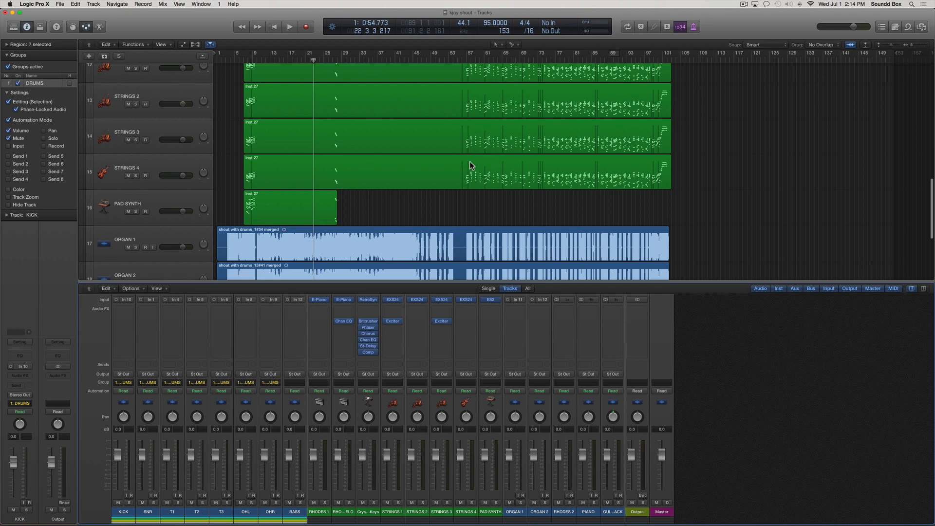
pyautogui.scroll(-5, 433, 123)
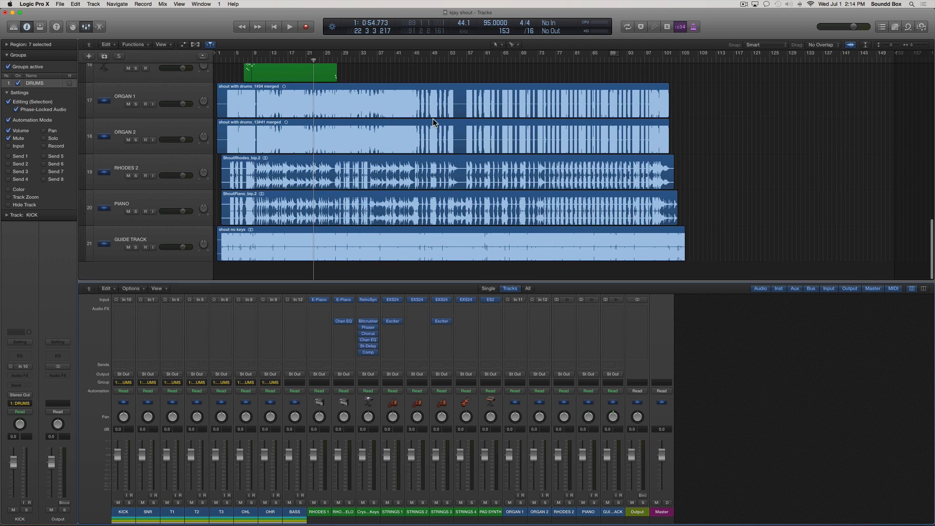
pyautogui.scroll(3, 434, 121)
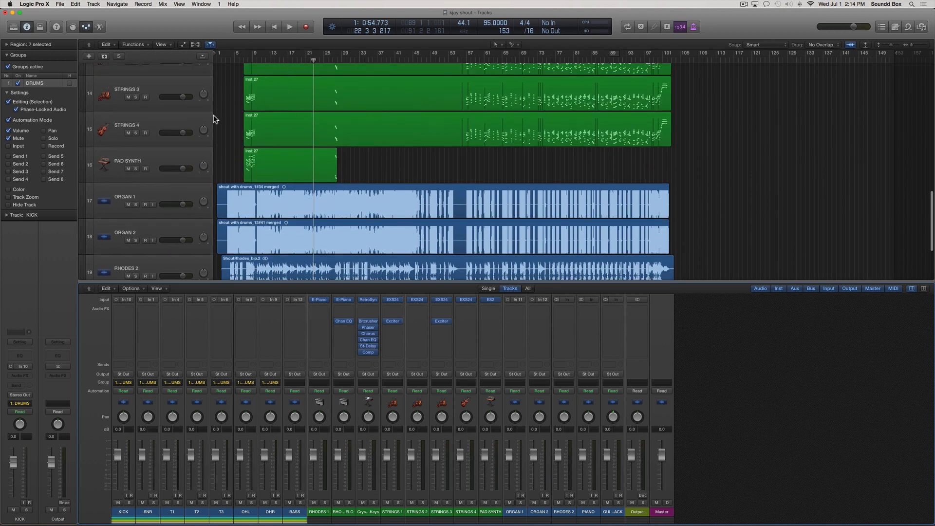
pyautogui.scroll(-3, 242, 153)
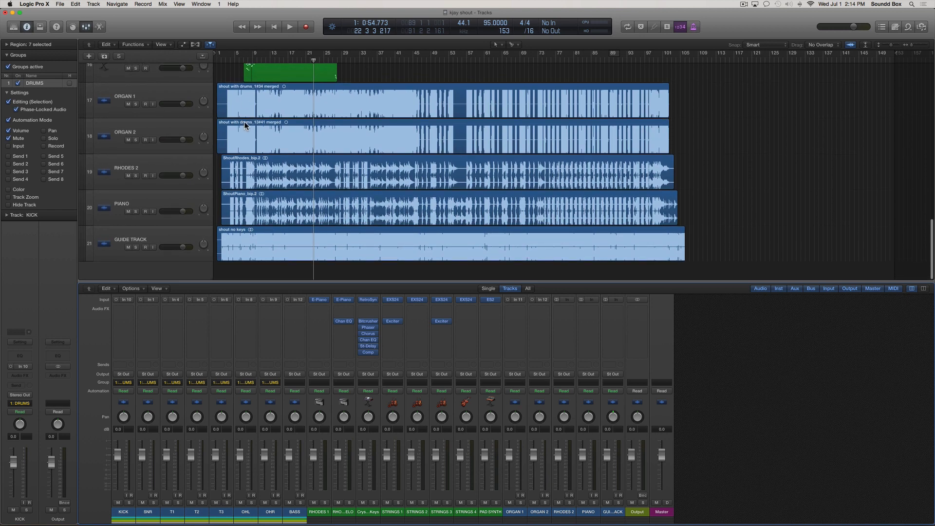
# Step: Mute GUIDE TRACK and play the song's opening bars from the beginning, then stop playback
pyautogui.click(128, 247)
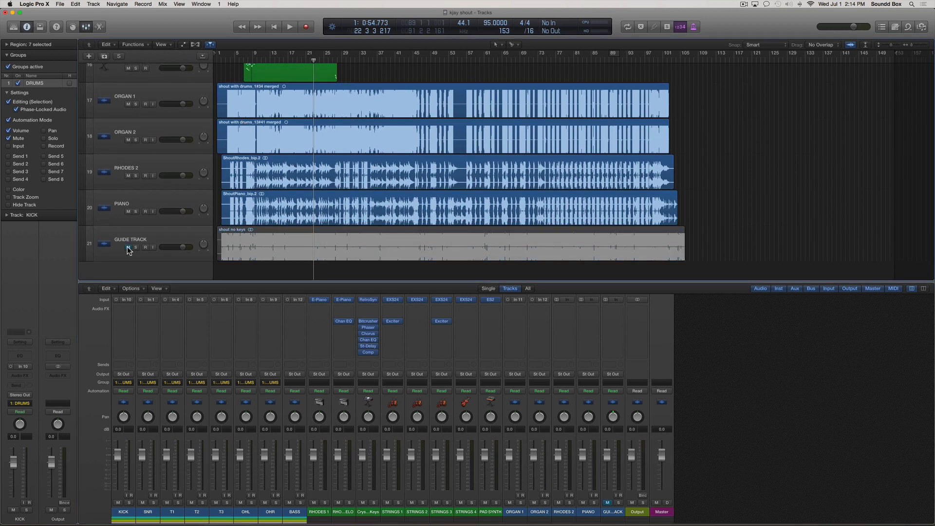
pyautogui.press('Return')
pyautogui.press('space')
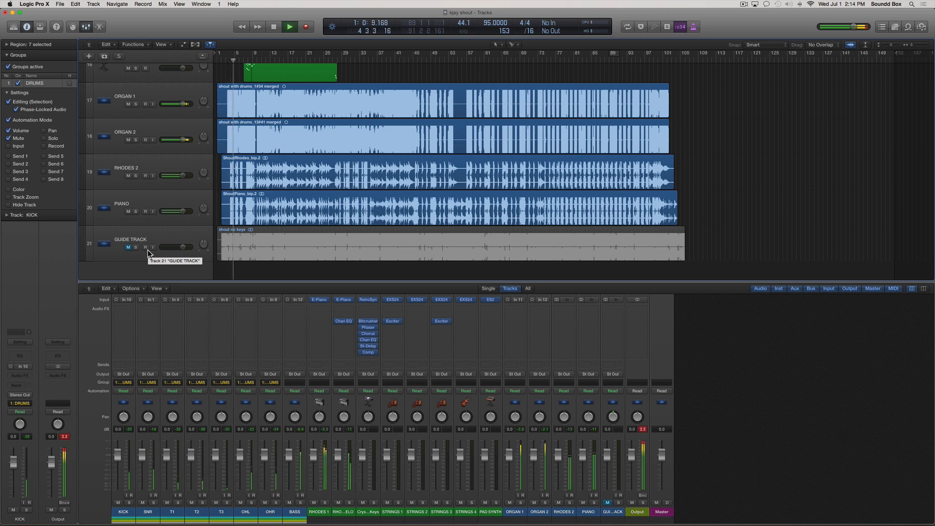
pyautogui.press('space')
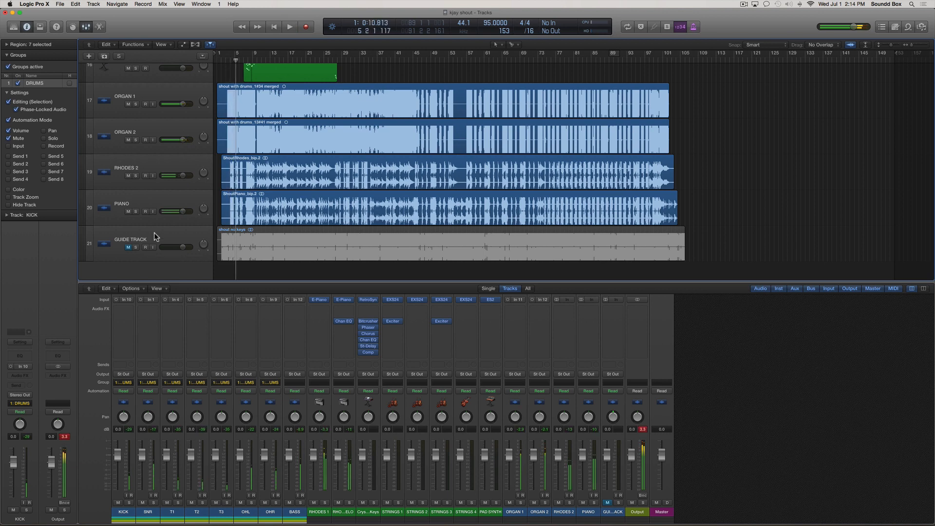
# Step: Clear the peak level readings on all mixer channels
pyautogui.scroll(10, 271, 69)
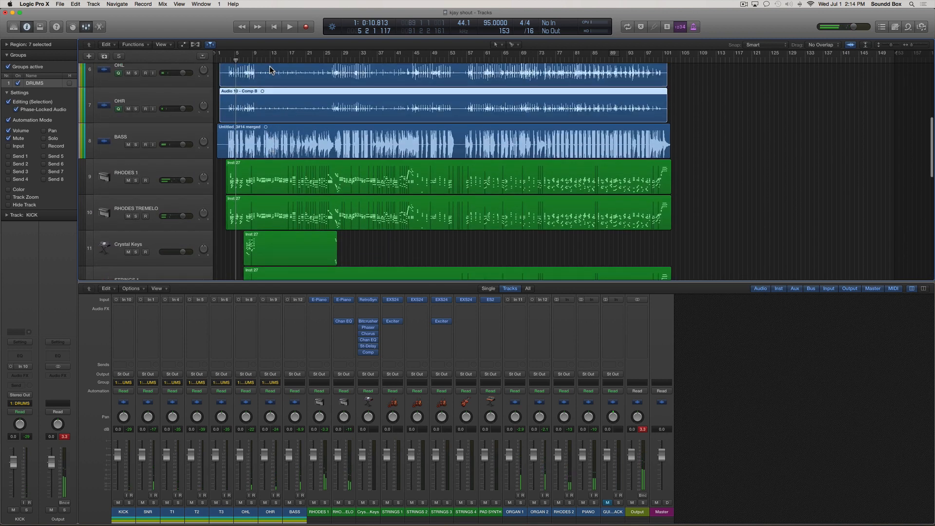
pyautogui.scroll(-10, 270, 70)
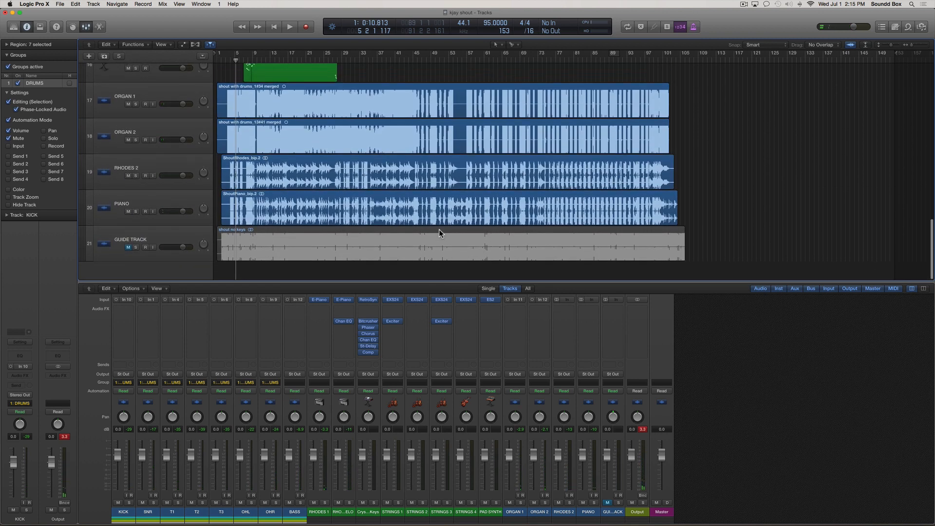
pyautogui.click(643, 428)
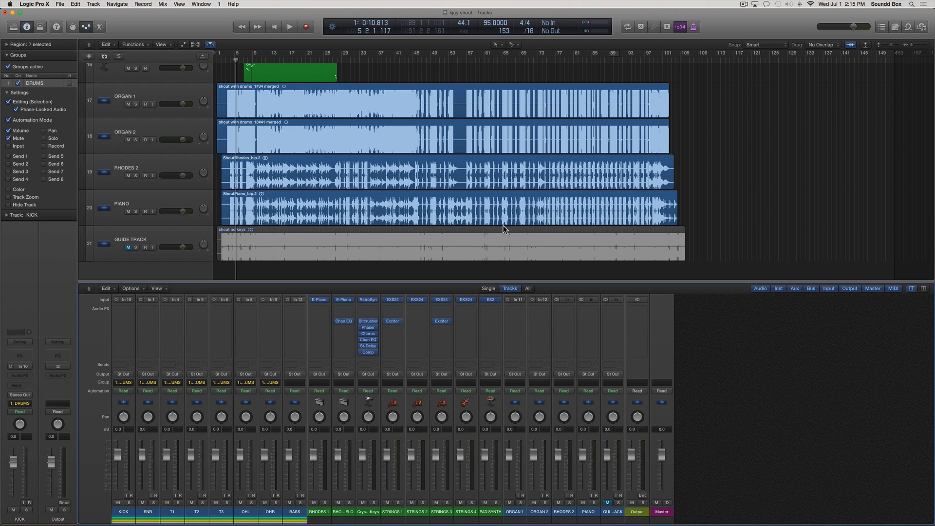
# Step: Deselect the drum regions and hide the mixer to give the arrangement the full window height
pyautogui.scroll(15, 243, 92)
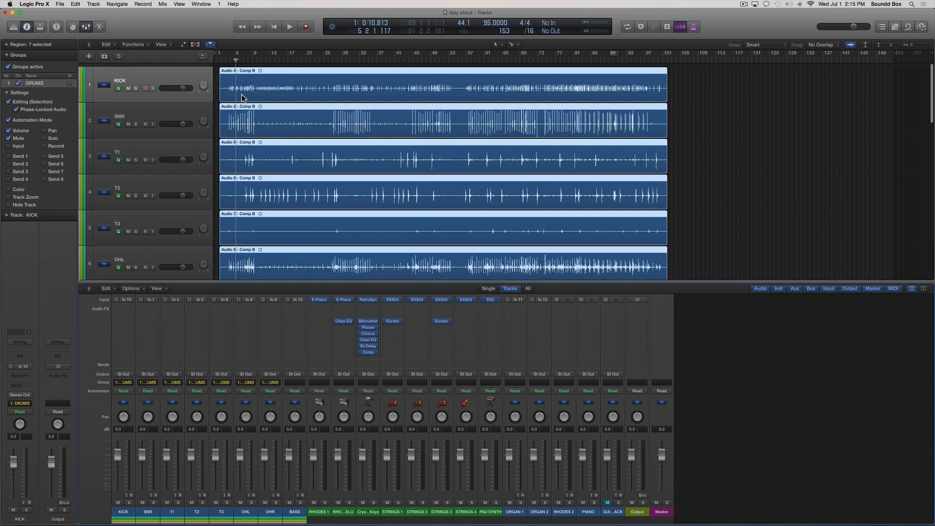
pyautogui.scroll(-5, 242, 97)
pyautogui.scroll(5, 219, 82)
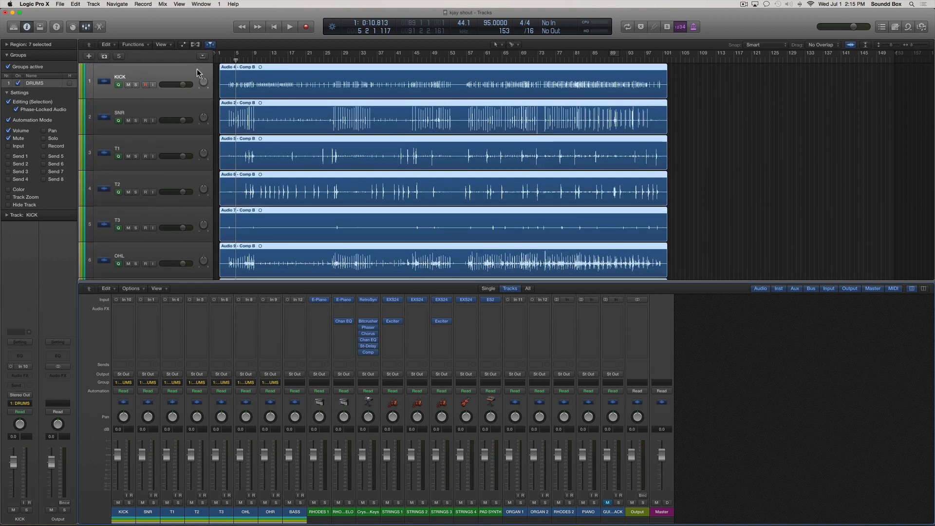
pyautogui.scroll(-3, 222, 106)
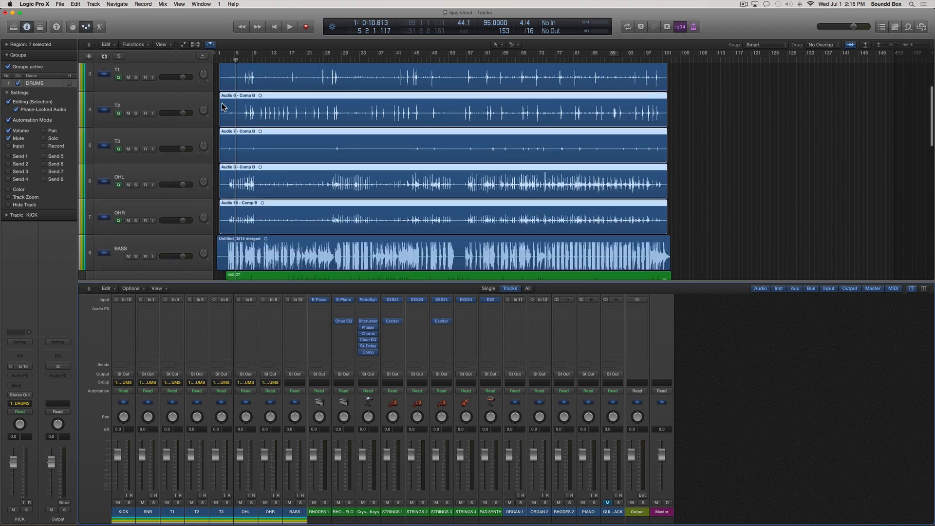
pyautogui.click(214, 83)
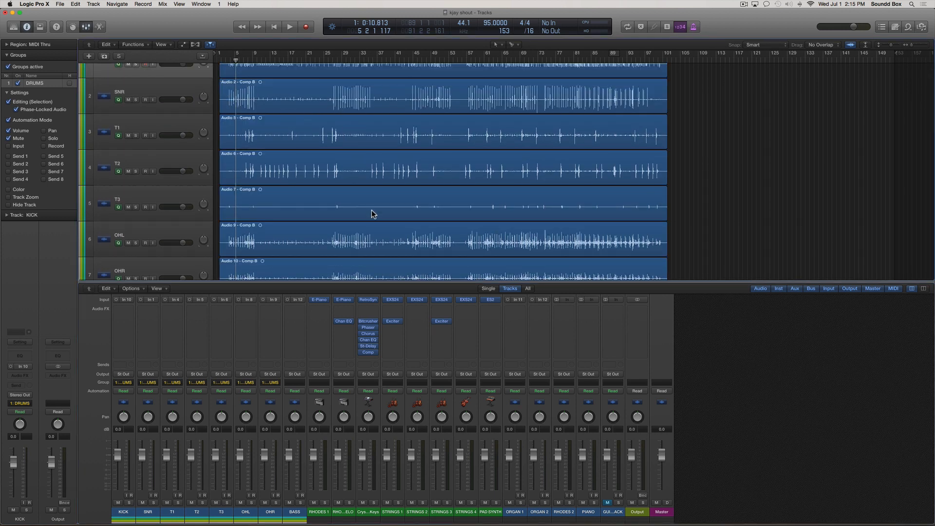
pyautogui.press('x')
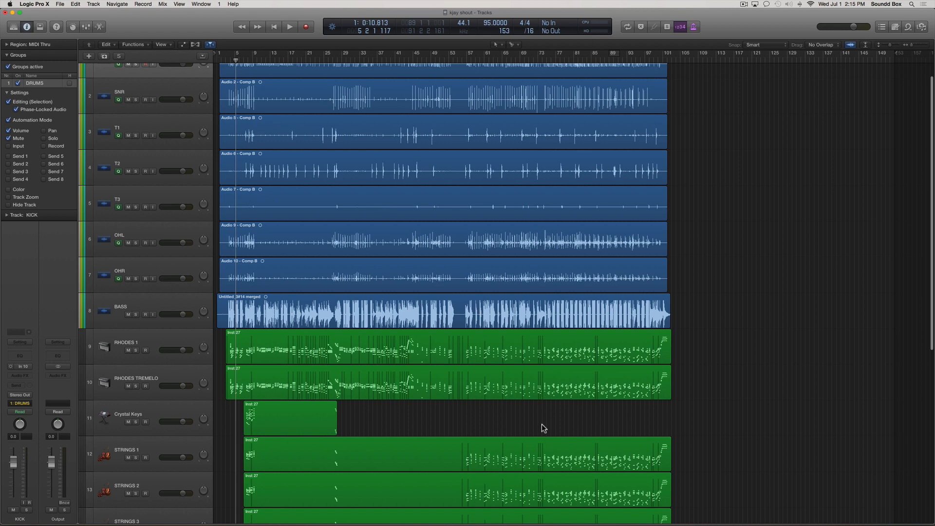
# Step: Select all regions in the arrangement, name them by their tracks, and deselect them again
pyautogui.press('super+a')
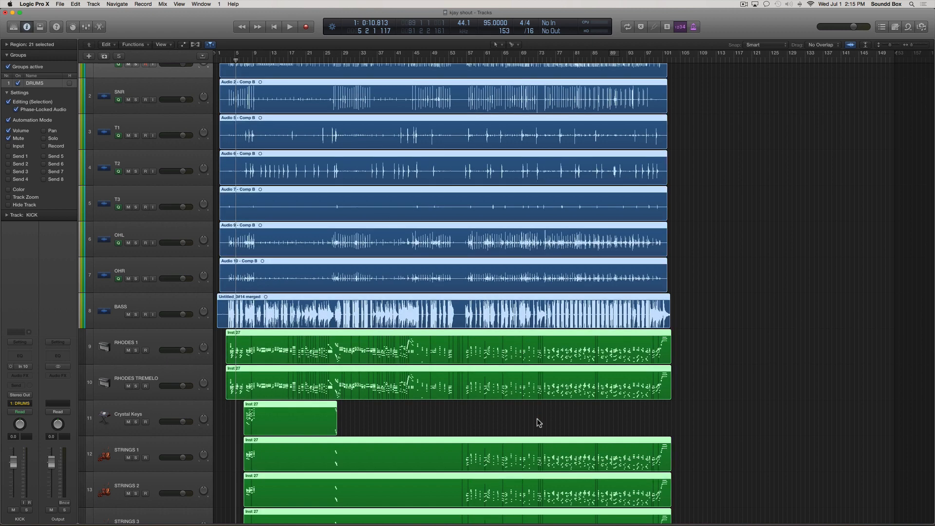
pyautogui.rightClick(344, 296)
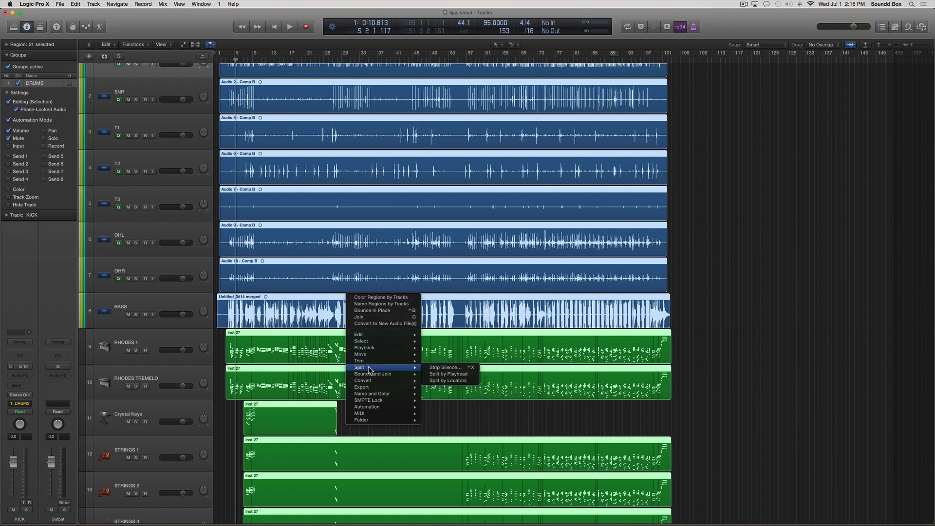
pyautogui.moveTo(371, 380)
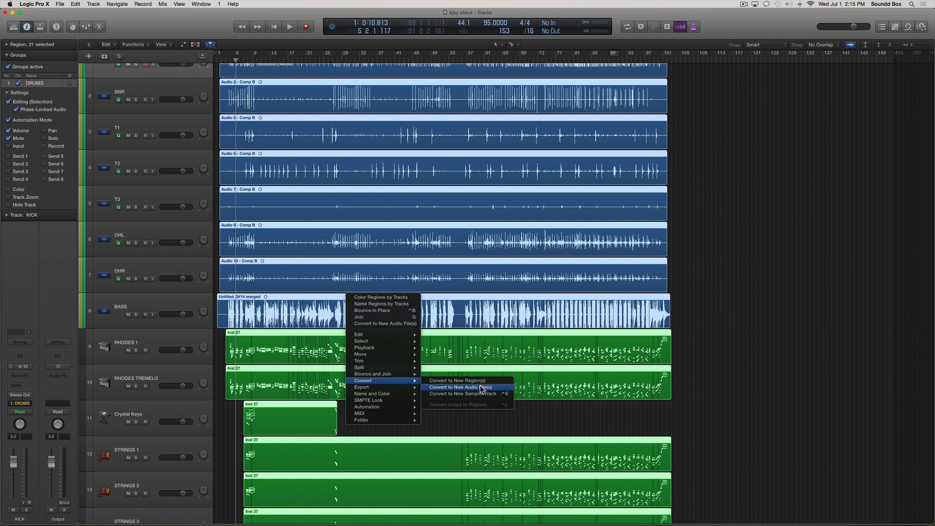
pyautogui.moveTo(387, 394)
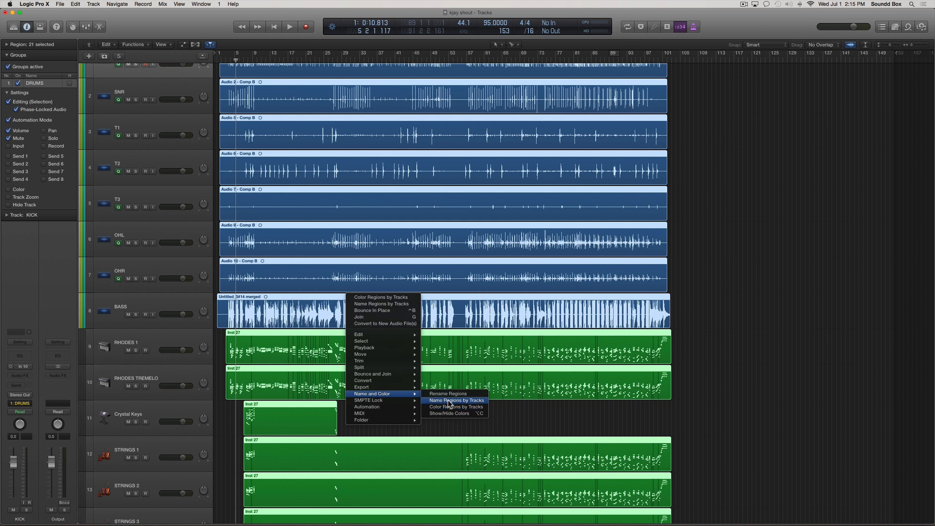
pyautogui.click(474, 402)
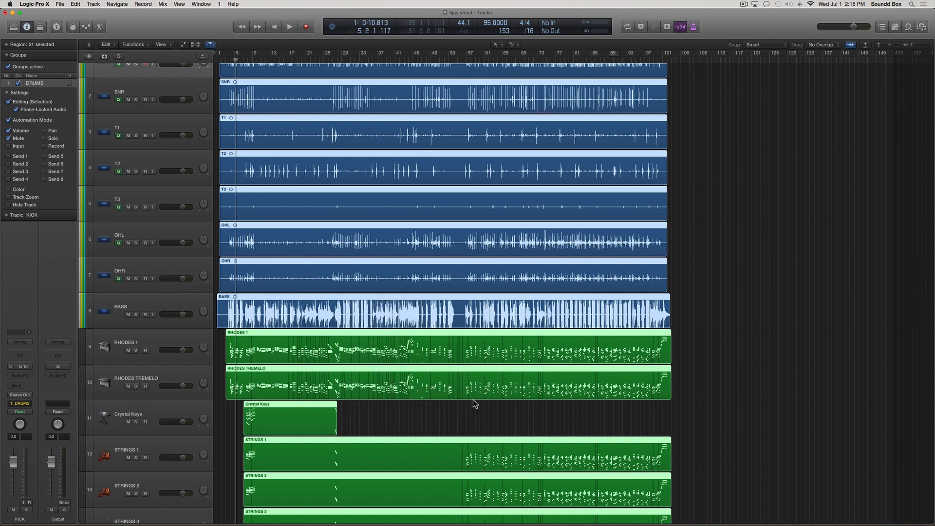
pyautogui.scroll(-10, 474, 403)
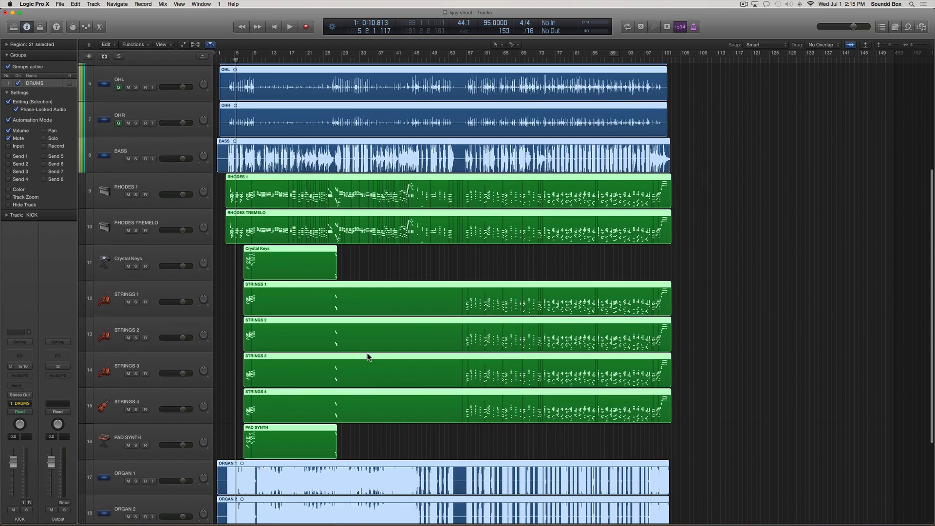
pyautogui.scroll(-8, 367, 355)
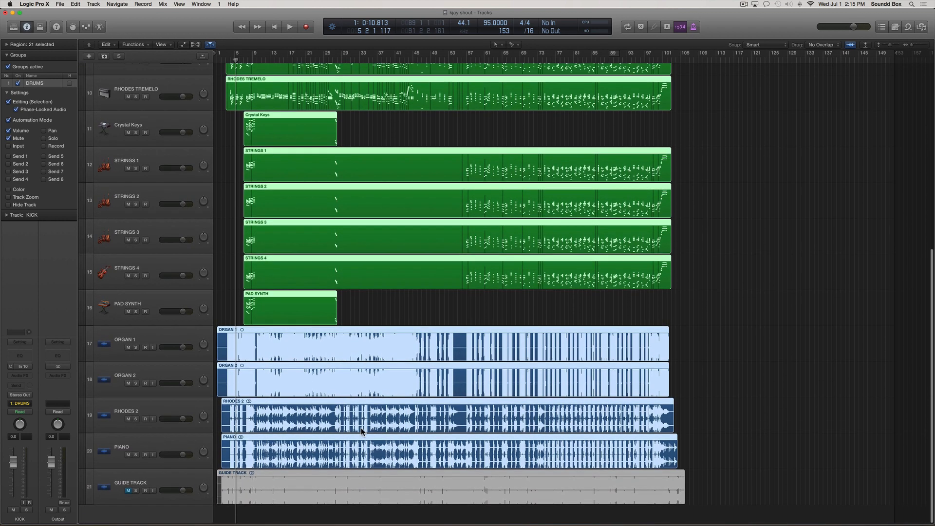
pyautogui.hotkey('shift', 'd')
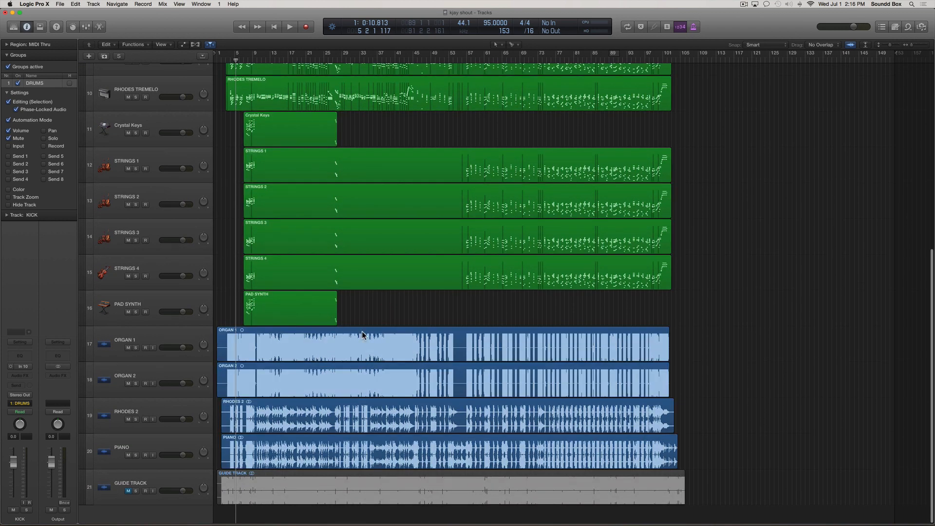
# Step: Check the region names against their tracks by selecting RHODES 2, ORGAN 2, ORGAN 1, PAD SYNTH and STRINGS 4 in turn
pyautogui.click(290, 412)
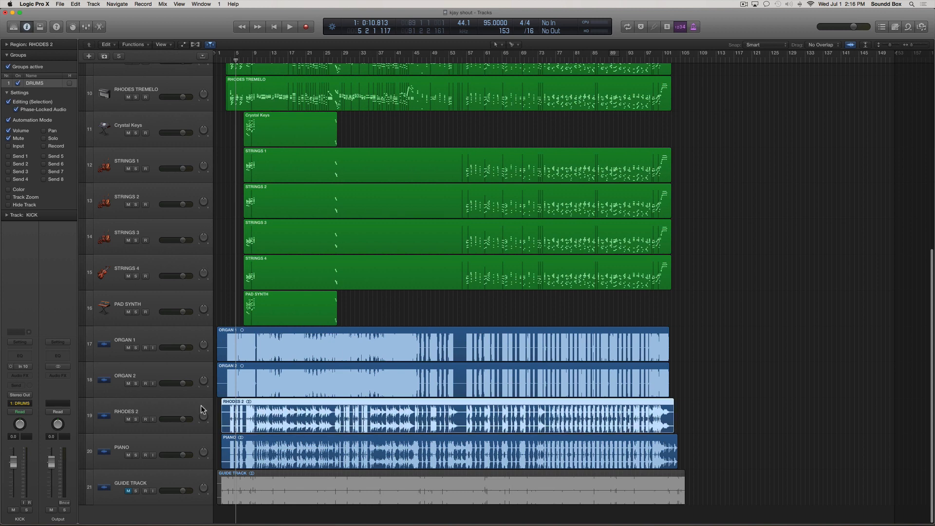
pyautogui.click(173, 410)
pyautogui.click(172, 370)
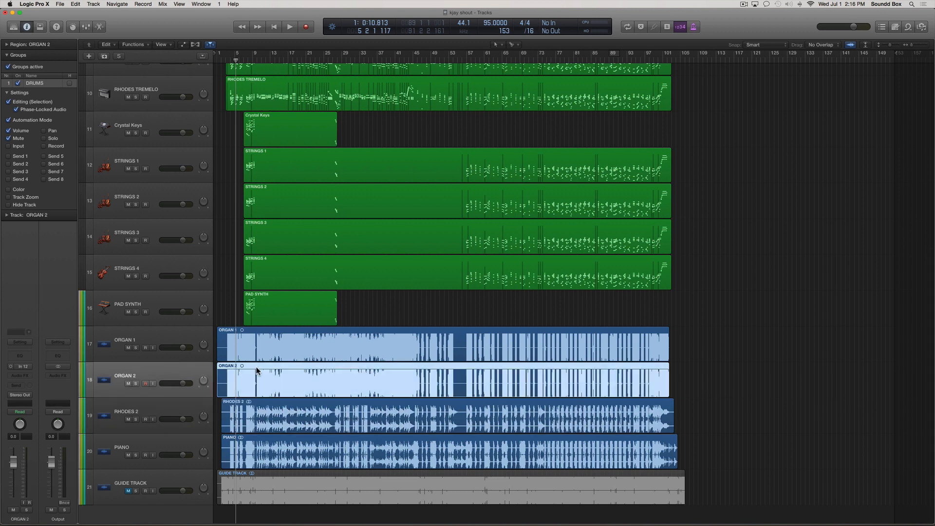
pyautogui.click(257, 348)
pyautogui.click(203, 334)
pyautogui.click(266, 308)
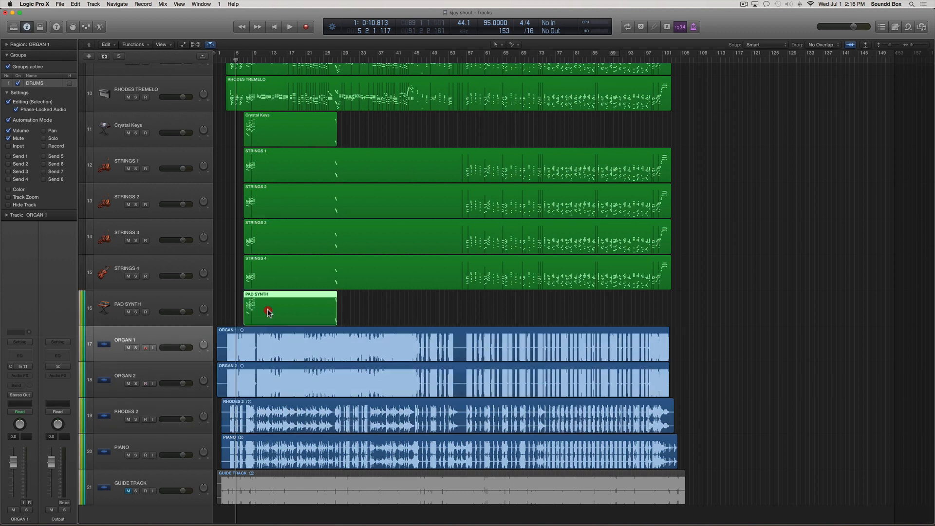
pyautogui.click(186, 262)
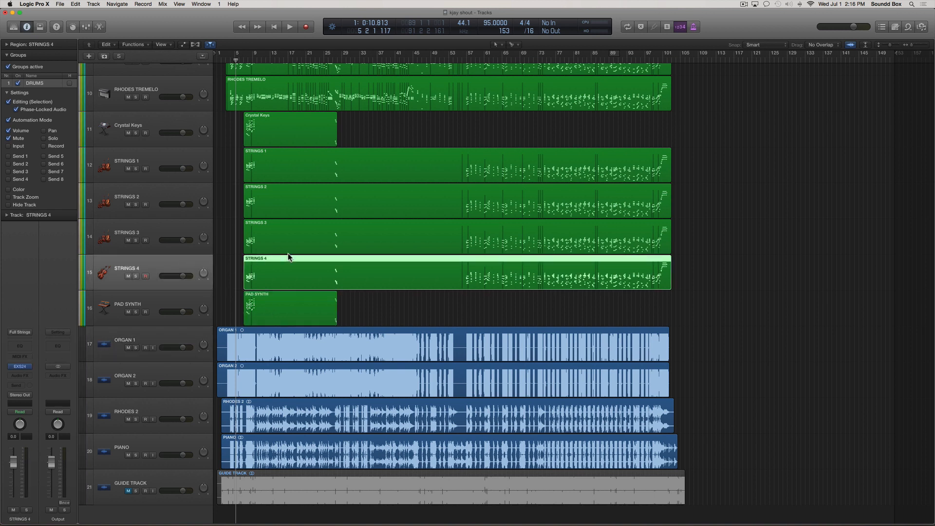
# Step: Check the region names on the remaining STRINGS tracks and Crystal Keys by selecting them in turn
pyautogui.click(355, 236)
pyautogui.click(171, 191)
pyautogui.click(263, 176)
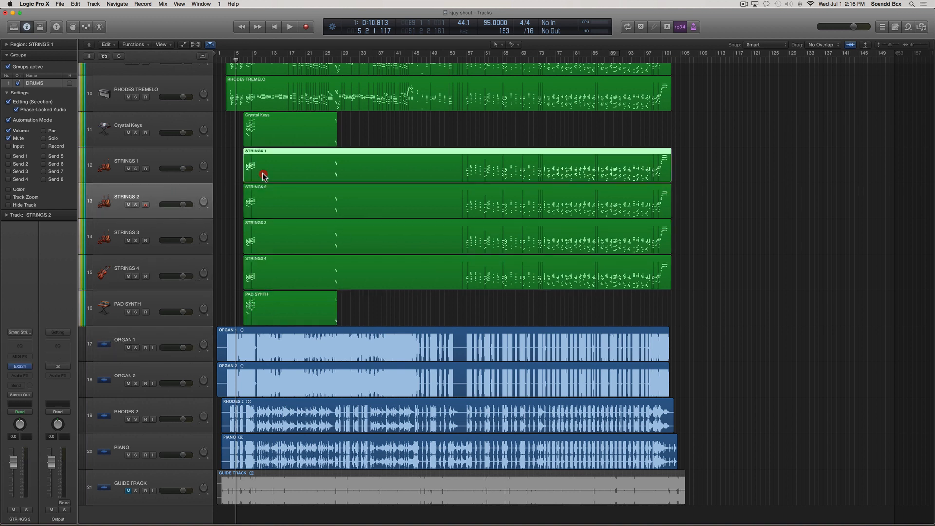
pyautogui.click(263, 132)
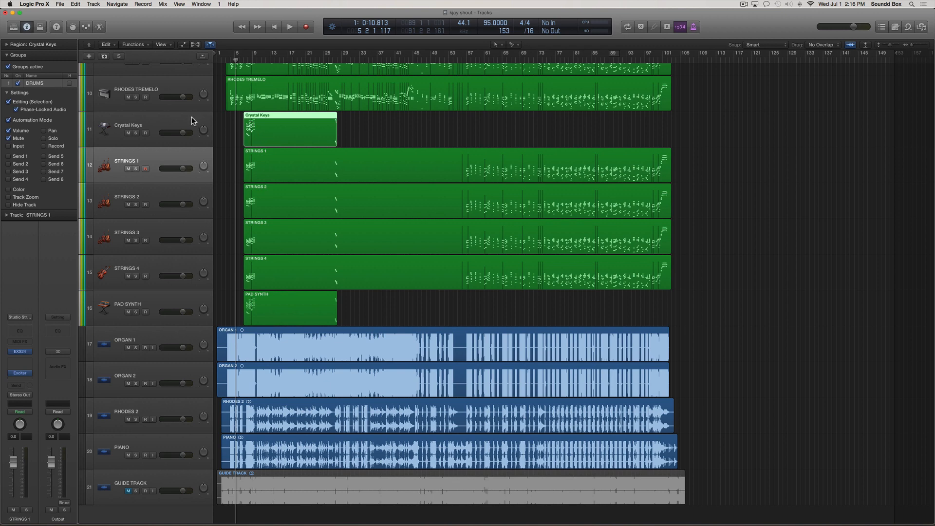
# Step: Shrink the arrangement's track height so all tracks from KICK to GUIDE TRACK fit in the window, and deselect the Crystal Keys region
pyautogui.scroll(10, 191, 121)
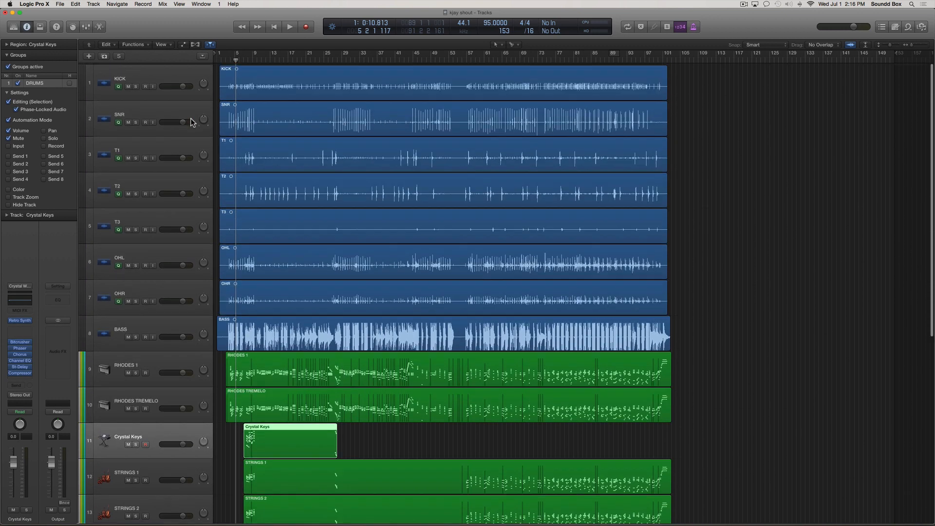
pyautogui.press('super+Up')
pyautogui.press('super+Up')
pyautogui.press('super+Up')
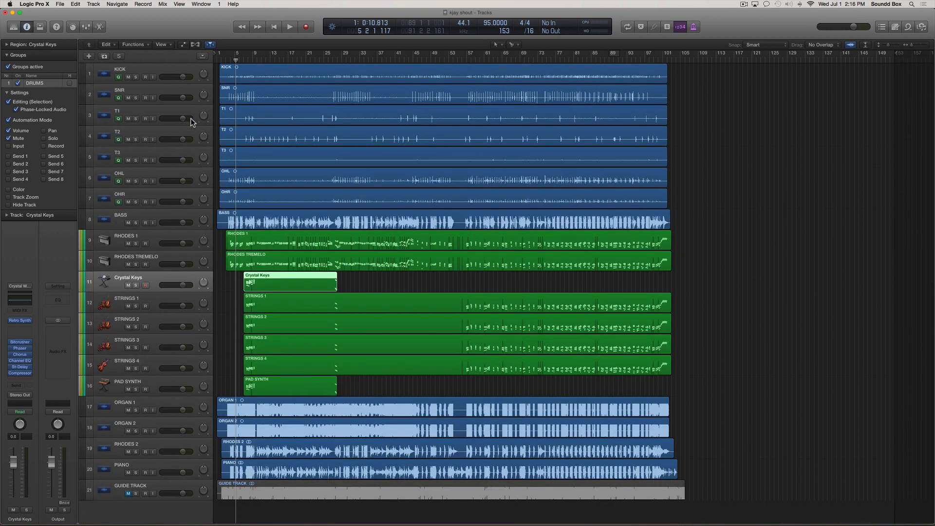
pyautogui.press('super+Up')
pyautogui.press('super+Up')
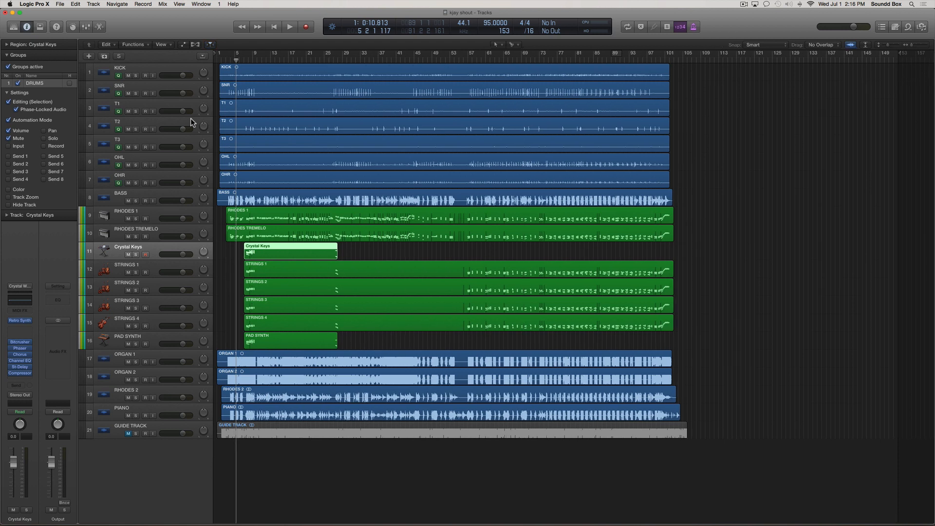
pyautogui.click(382, 251)
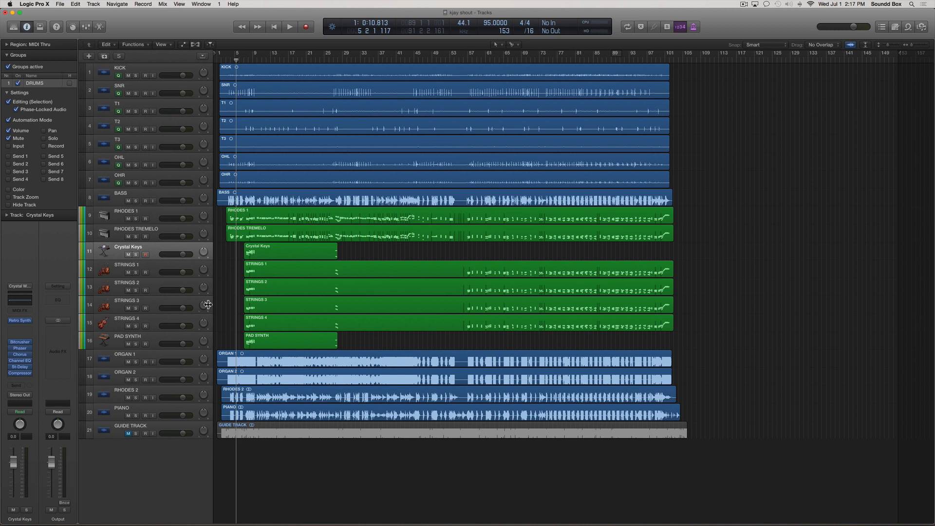
# Step: Review the BASS and GUIDE TRACK tracks by selecting each in turn, and clear the region selection
pyautogui.click(154, 195)
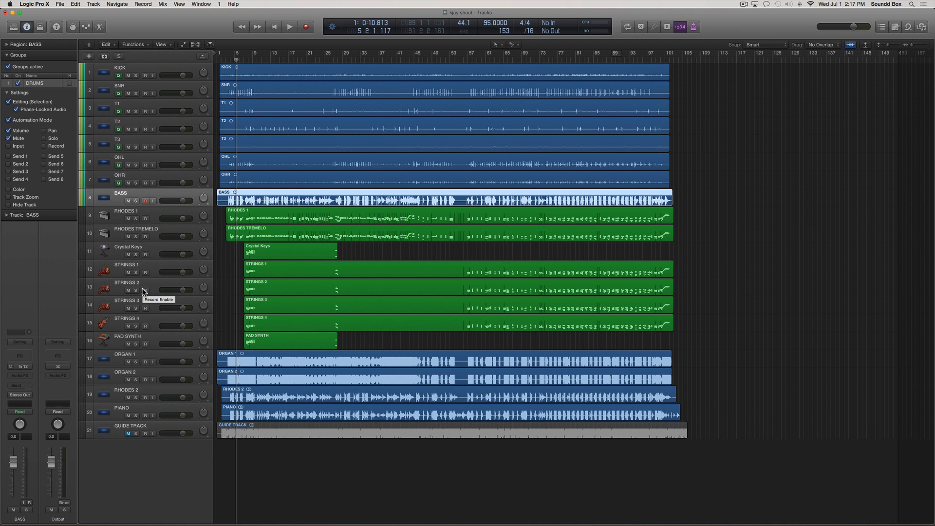
pyautogui.click(157, 426)
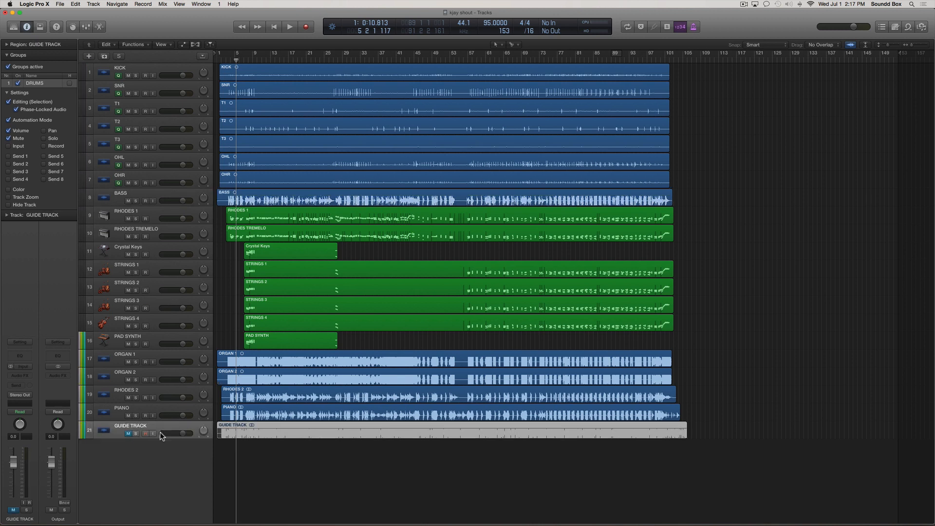
pyautogui.click(281, 446)
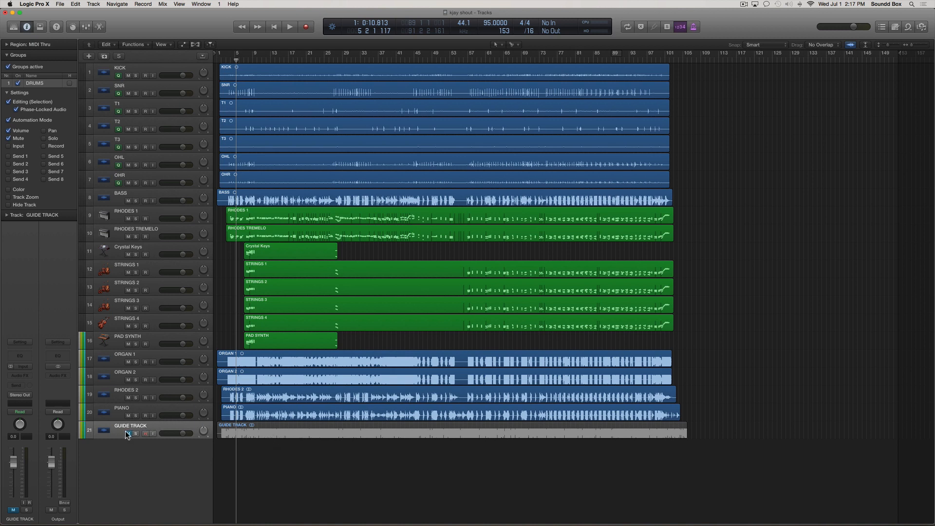
# Step: Try muting the GUIDE TRACK region itself instead of its track, restore the region, and deselect it
pyautogui.click(340, 423)
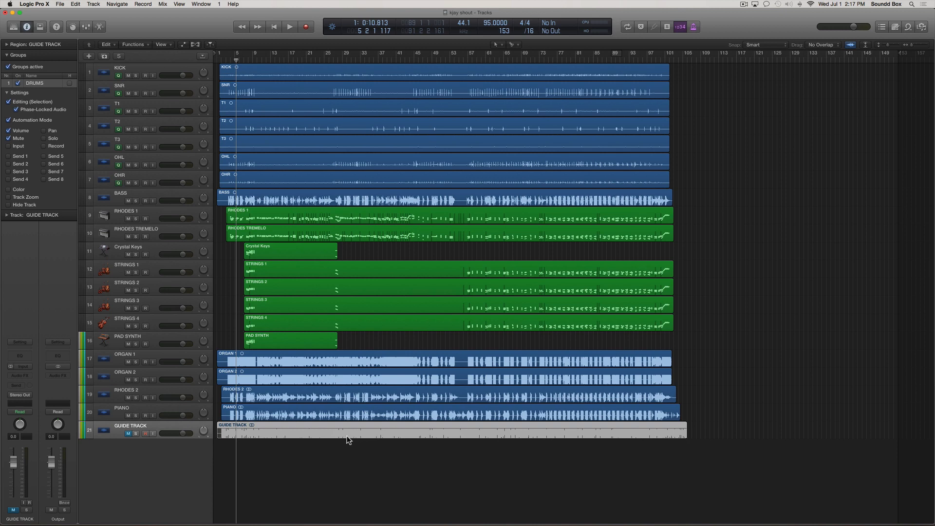
pyautogui.doubleClick(343, 435)
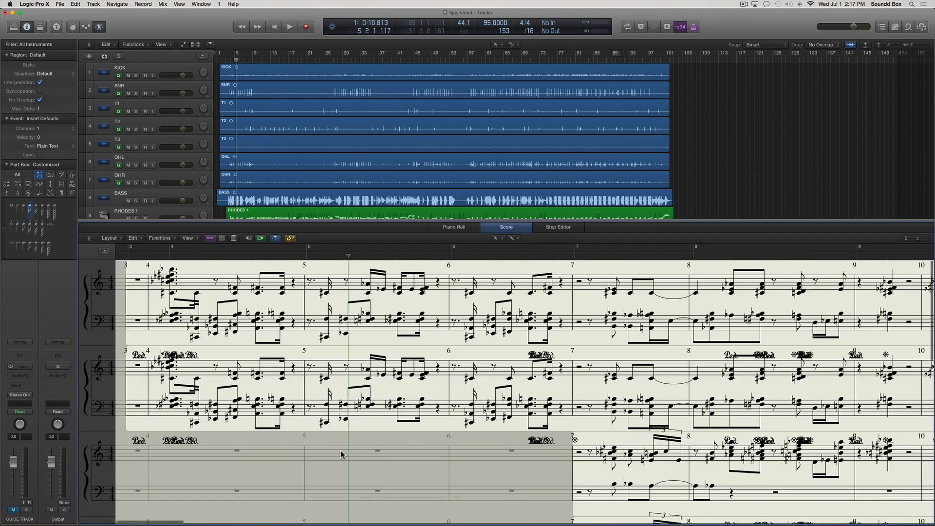
pyautogui.press('n')
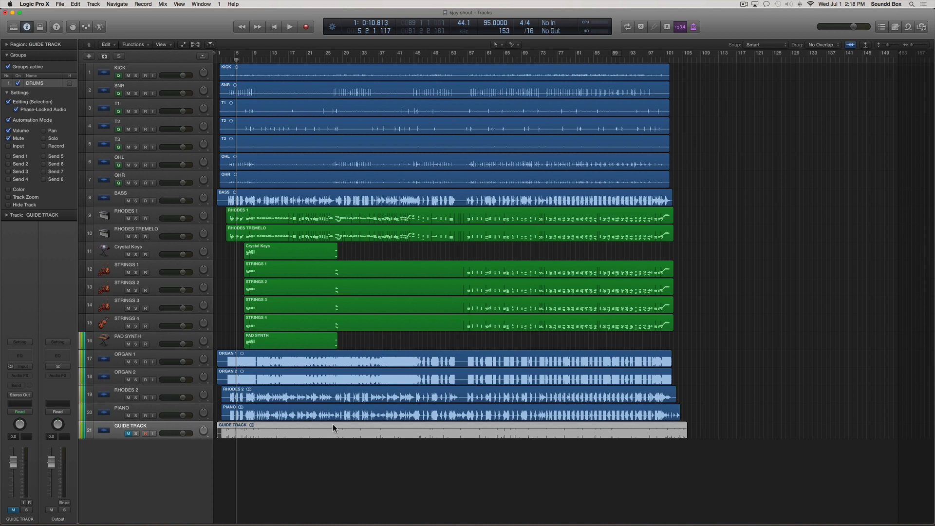
pyautogui.hotkey('ctrl', 'm')
pyautogui.click(292, 452)
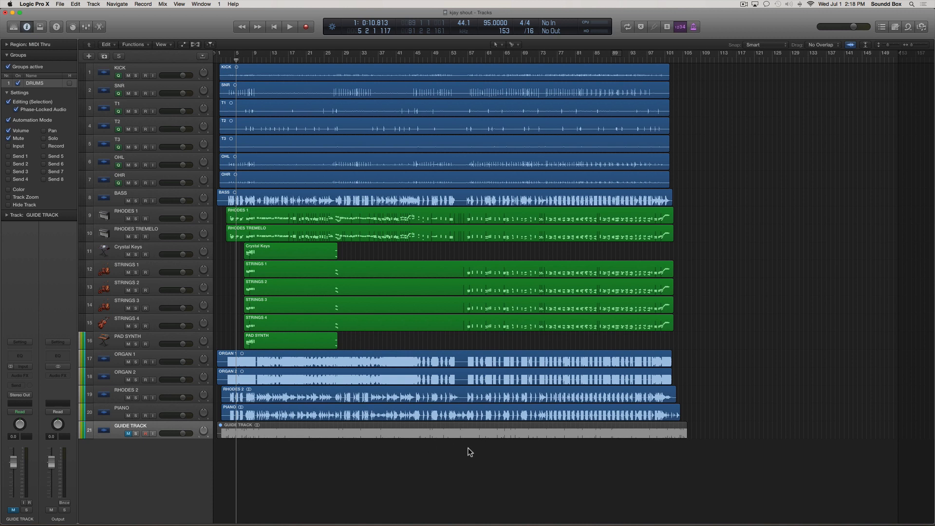
pyautogui.click(318, 422)
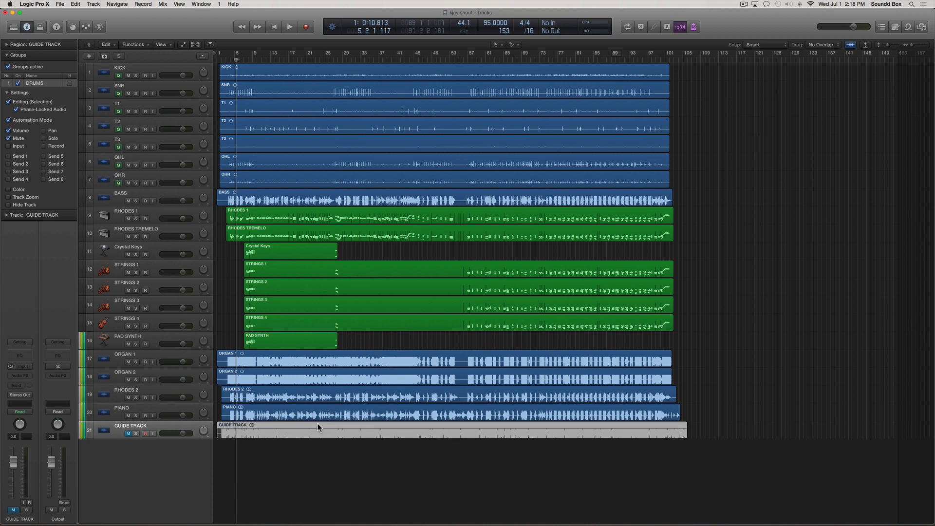
pyautogui.click(313, 469)
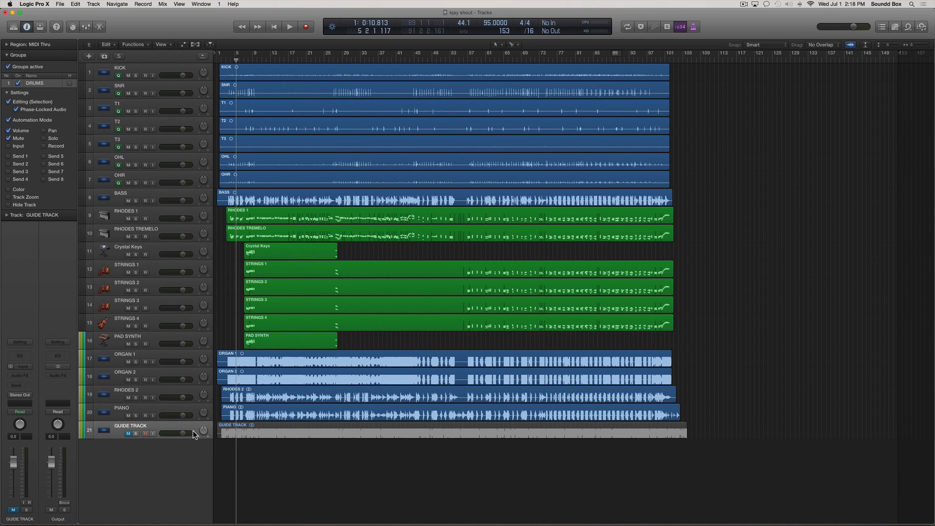
# Step: Mute the STRINGS 4, STRINGS 3 and RHODES 1 tracks and the grouped drum tracks
pyautogui.click(128, 326)
pyautogui.click(128, 308)
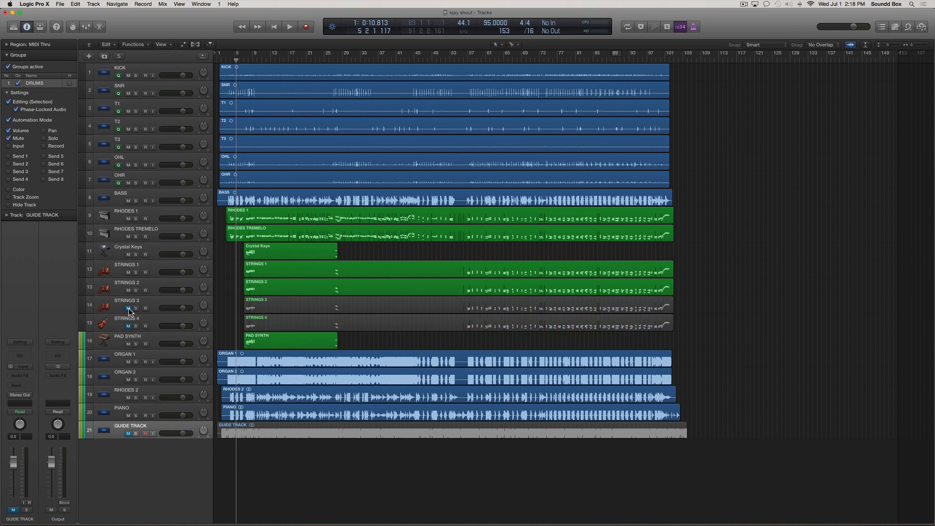
pyautogui.click(128, 219)
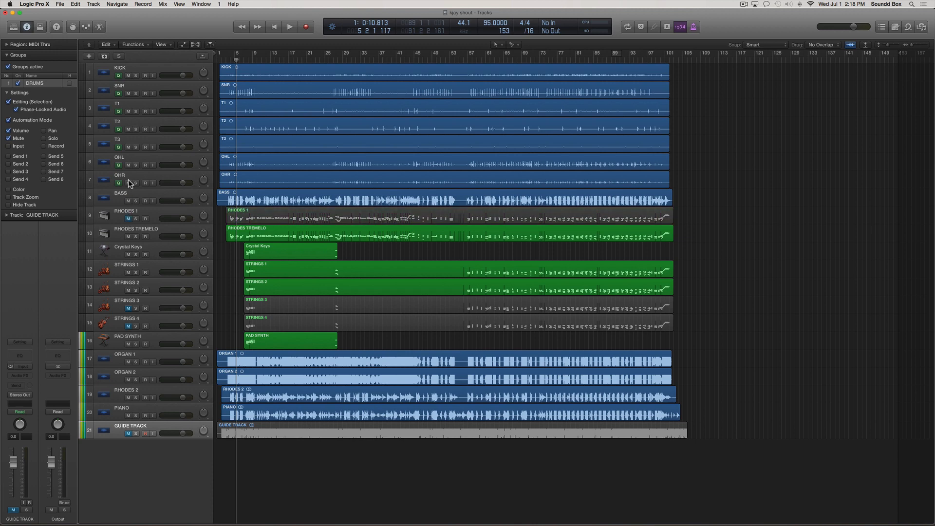
pyautogui.click(128, 183)
# Step: Unmute the drum group, RHODES 1, STRINGS 3, STRINGS 4 and GUIDE TRACK
pyautogui.click(128, 183)
pyautogui.click(128, 218)
pyautogui.moveTo(128, 308); pyautogui.dragTo(127, 452)
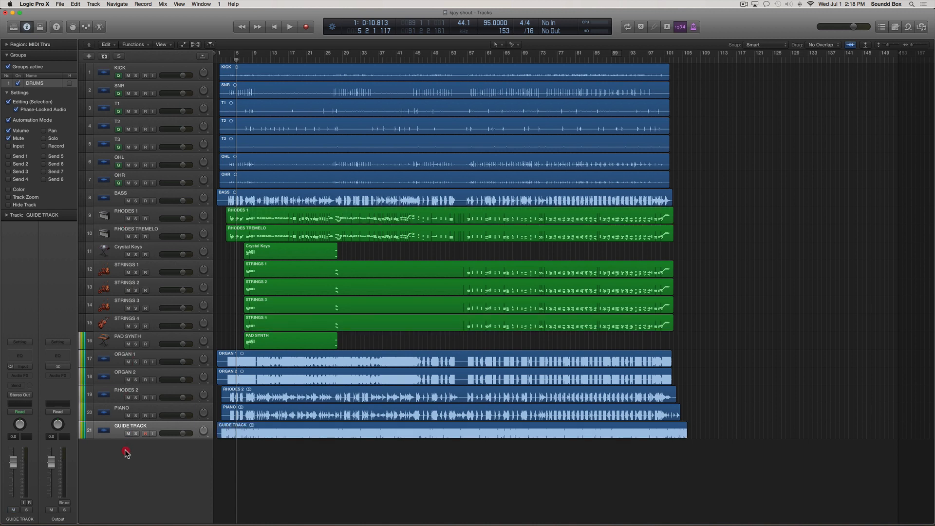
# Step: Mute the PIANO, ORGAN 2 and ORGAN 1 regions together, undo that region mute, and clear the selection
pyautogui.click(287, 435)
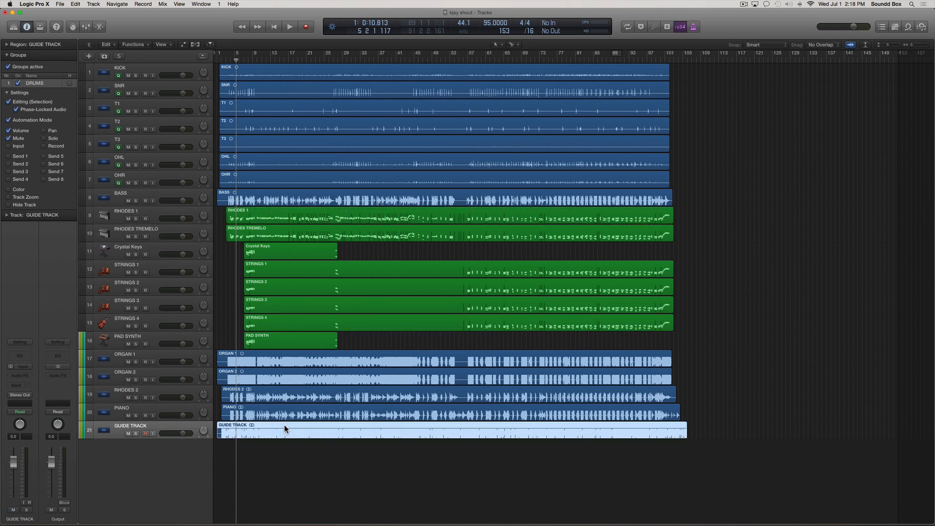
pyautogui.click(300, 412)
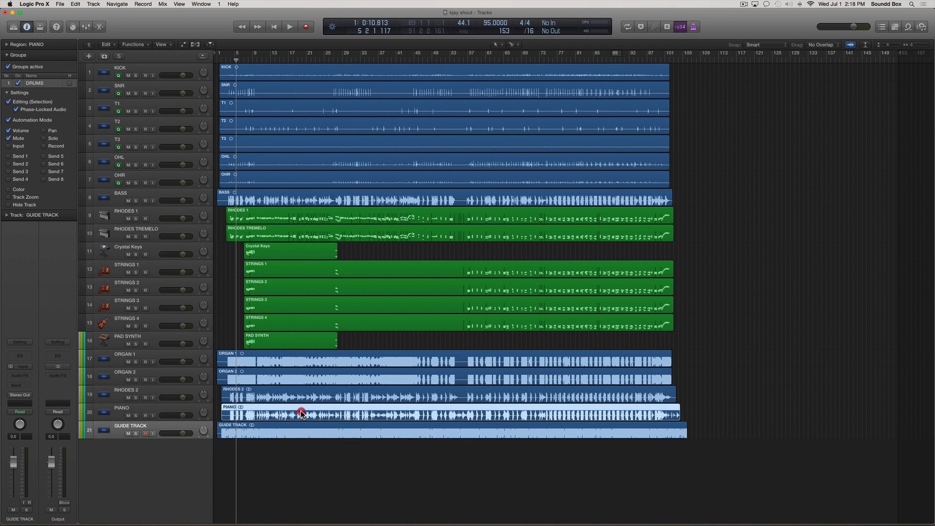
pyautogui.keyDown('shift'); pyautogui.click(312, 375); pyautogui.keyUp('shift')
pyautogui.keyDown('shift'); pyautogui.click(312, 375); pyautogui.keyUp('shift')
pyautogui.keyDown('shift'); pyautogui.click(312, 375); pyautogui.keyUp('shift')
pyautogui.keyDown('shift'); pyautogui.click(314, 359); pyautogui.keyUp('shift')
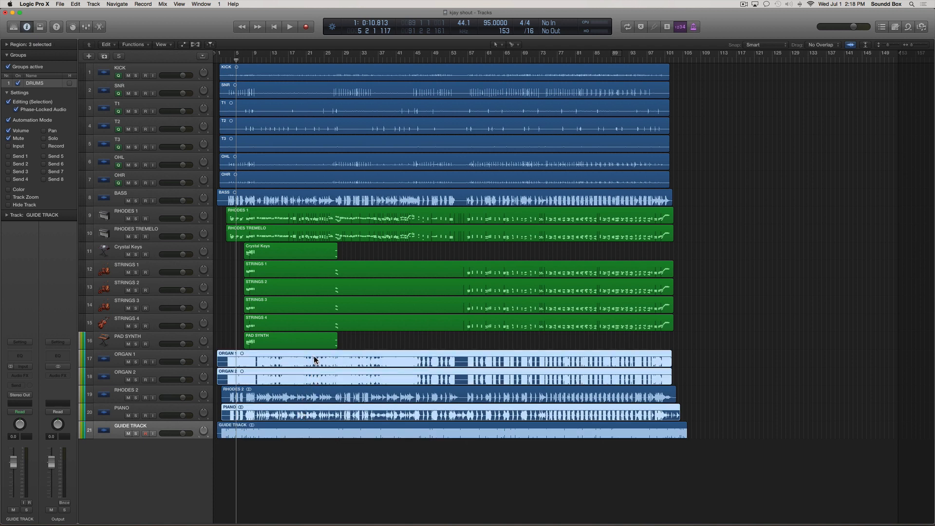
pyautogui.hotkey('ctrl', 'm')
pyautogui.click(321, 491)
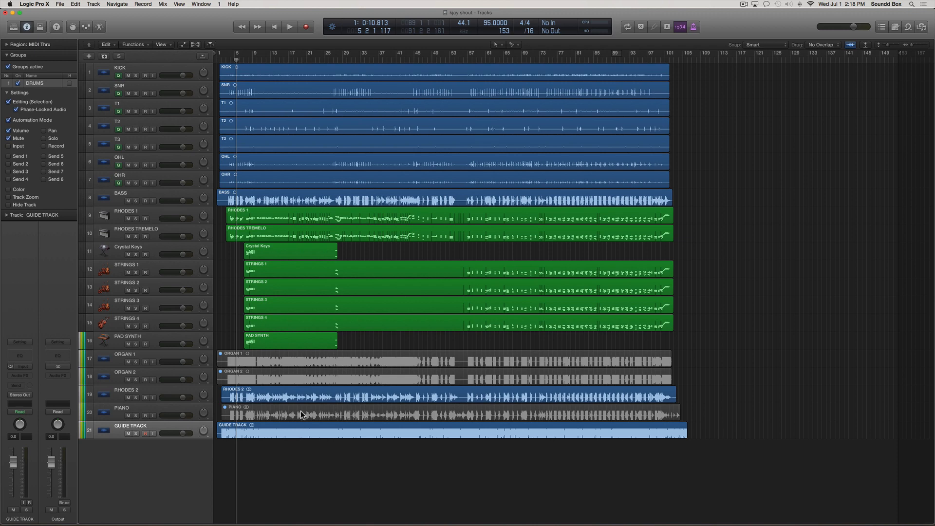
pyautogui.hotkey('ctrl', 'z')
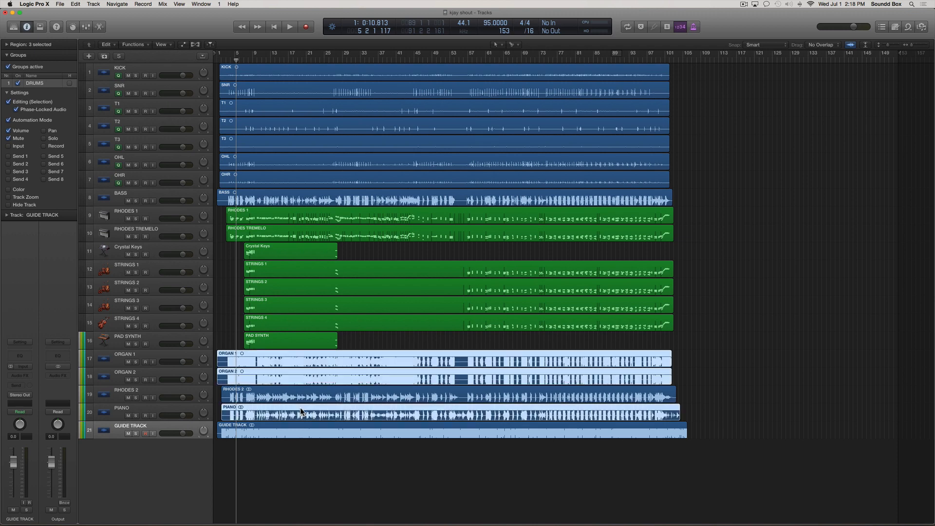
pyautogui.click(293, 473)
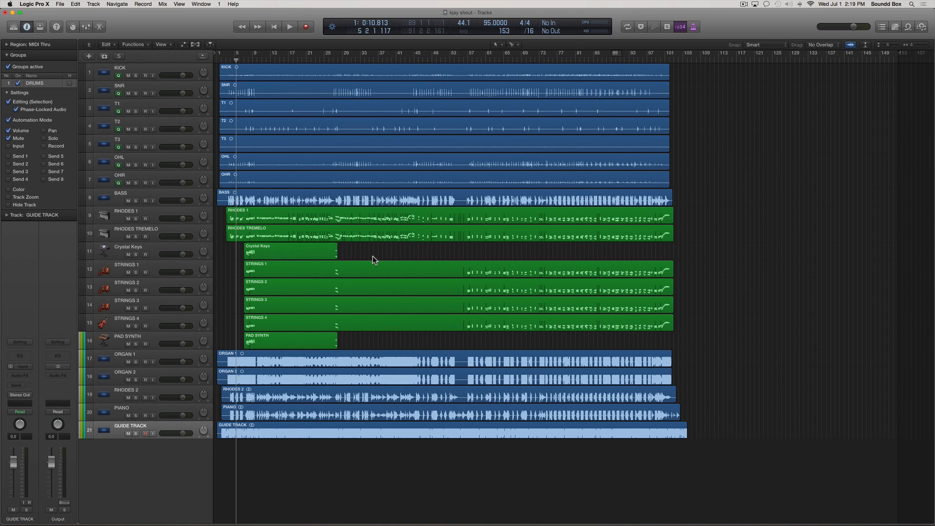
# Step: Extend the start of the STRINGS 1 region back to bar 1
pyautogui.click(277, 254)
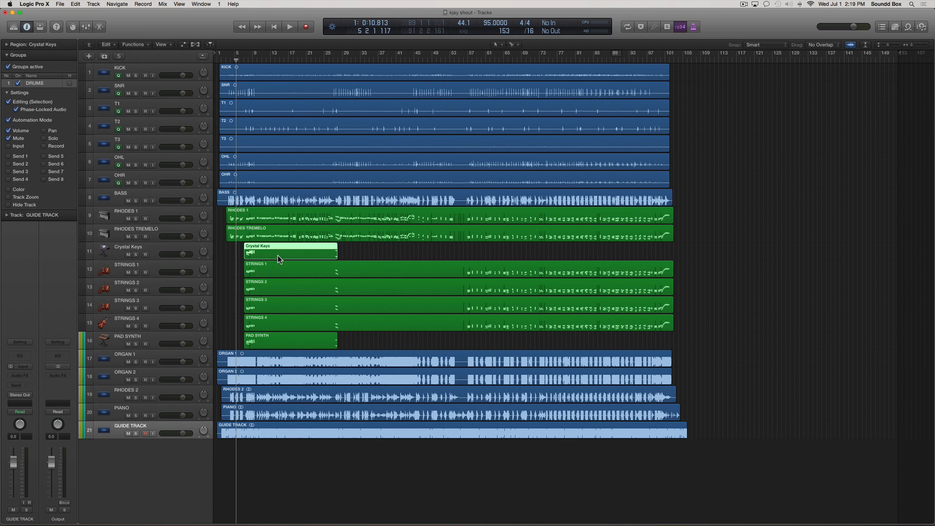
pyautogui.click(277, 265)
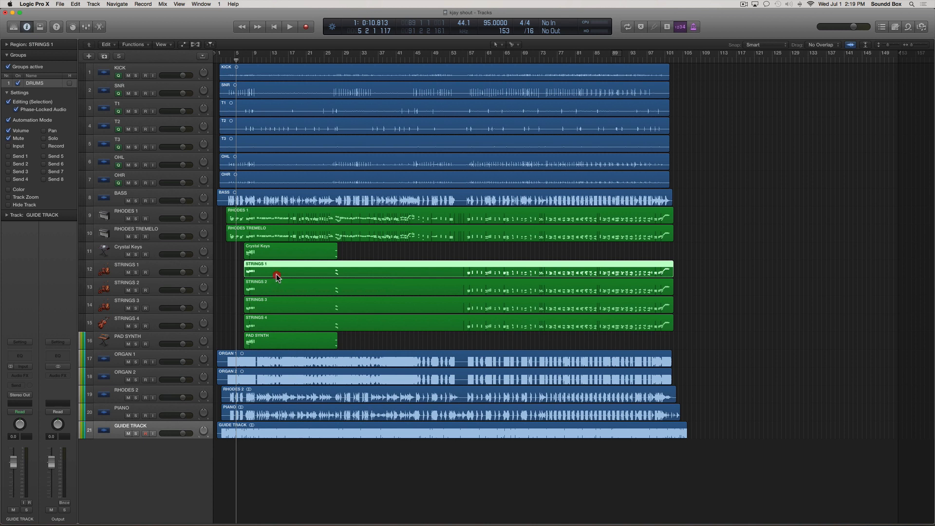
pyautogui.moveTo(277, 276); pyautogui.dragTo(276, 274)
pyautogui.moveTo(242, 273); pyautogui.dragTo(214, 275)
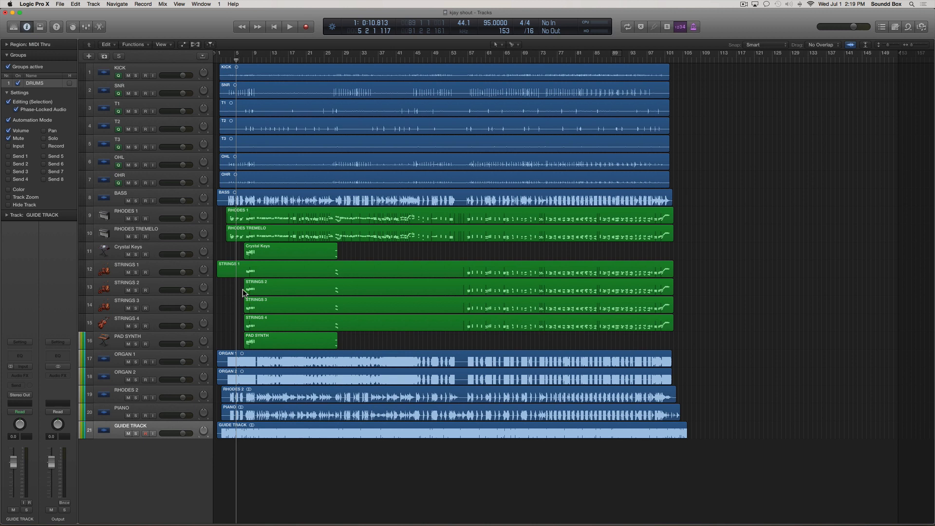
# Step: Extend the STRINGS 2, STRINGS 3, STRINGS 4 and PAD SYNTH regions back to bar 1, and undo all the region extensions
pyautogui.moveTo(238, 286); pyautogui.dragTo(214, 346)
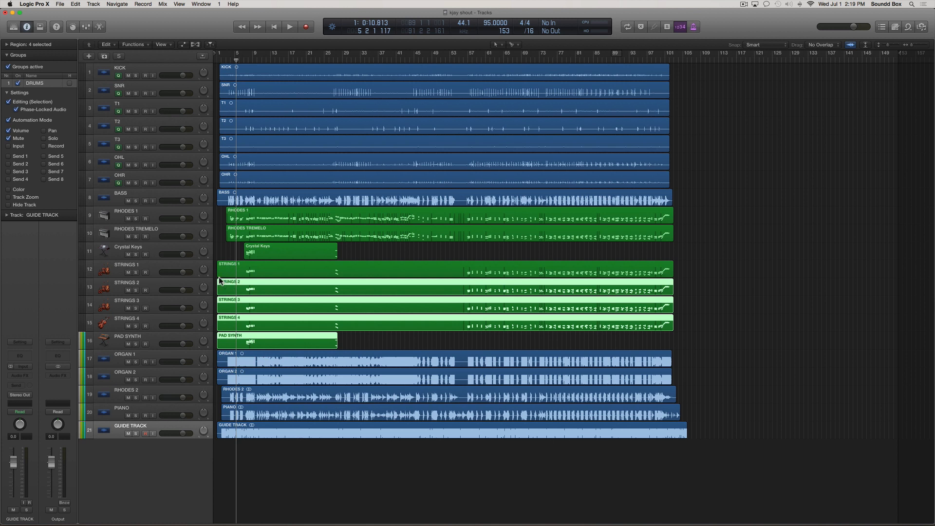
pyautogui.press('super+z')
pyautogui.press('super+z')
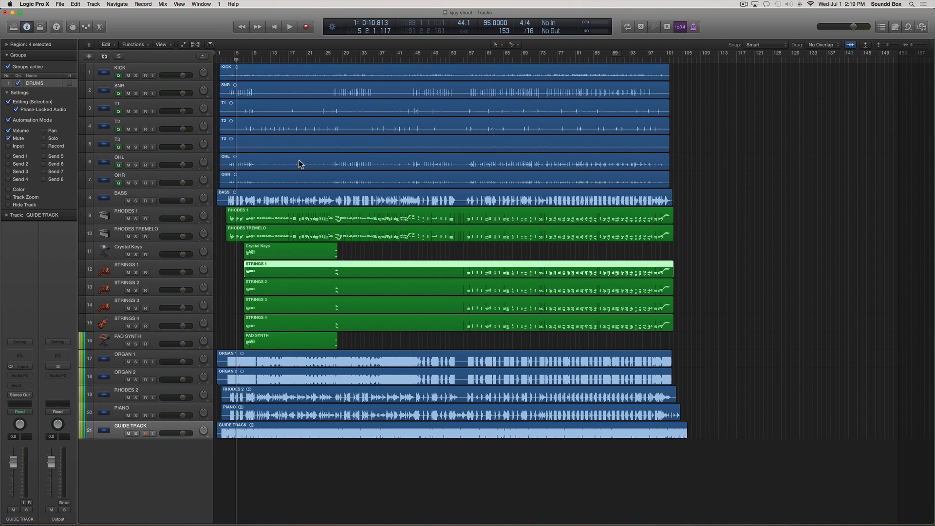
# Step: Open the export settings for saving all tracks as audio files
pyautogui.click(61, 4)
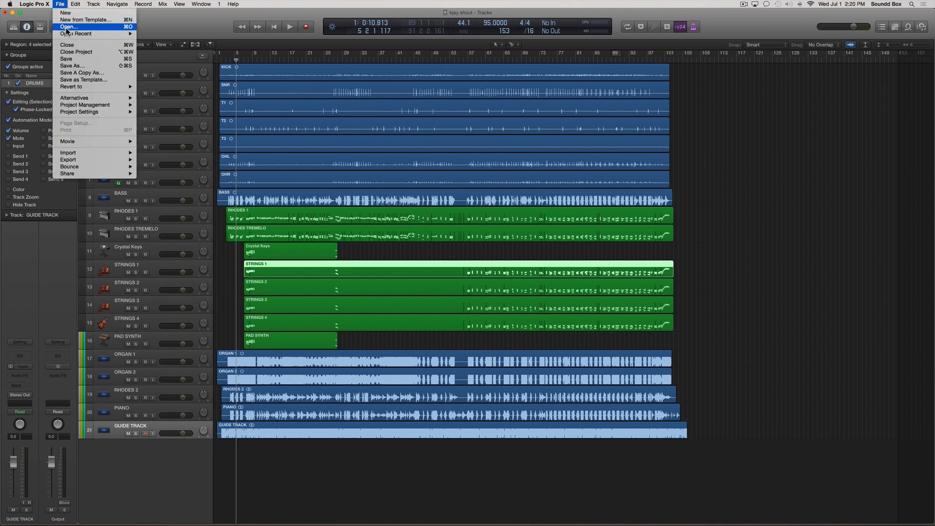
pyautogui.moveTo(86, 144)
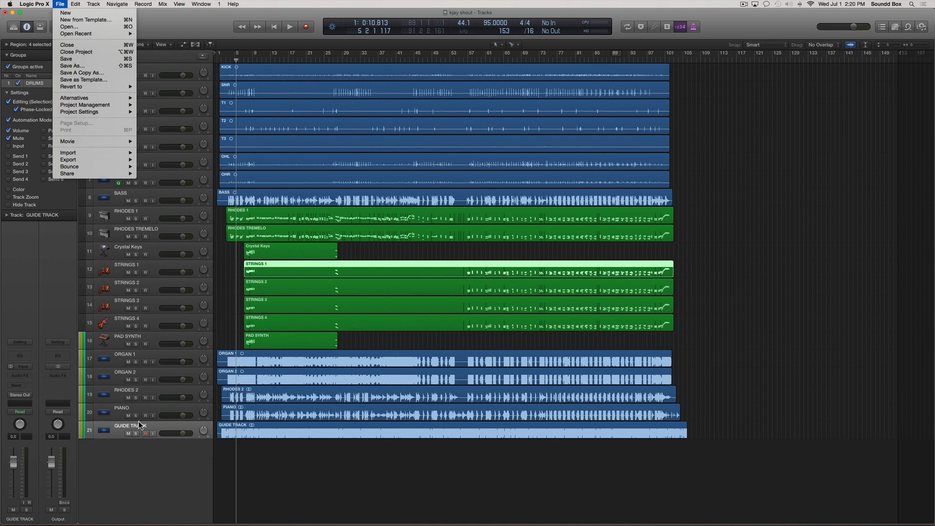
pyautogui.moveTo(101, 159)
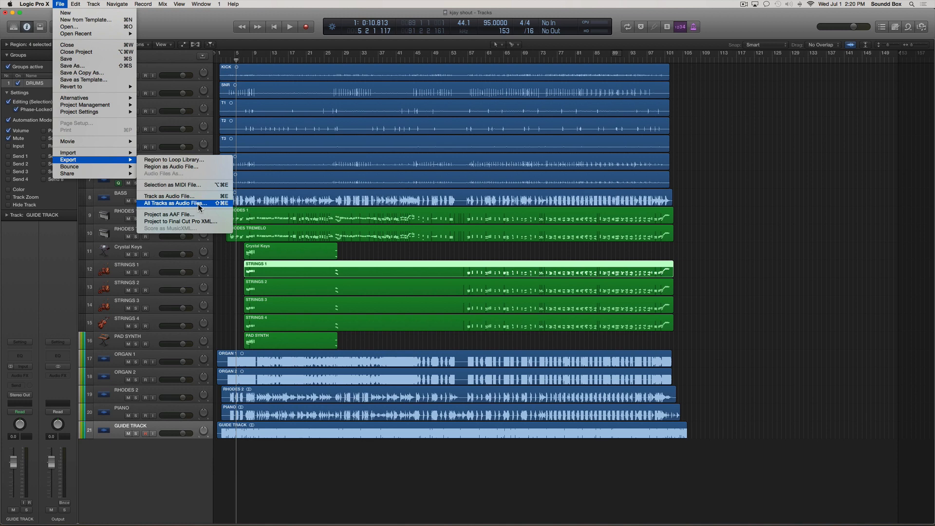
pyautogui.click(59, 4)
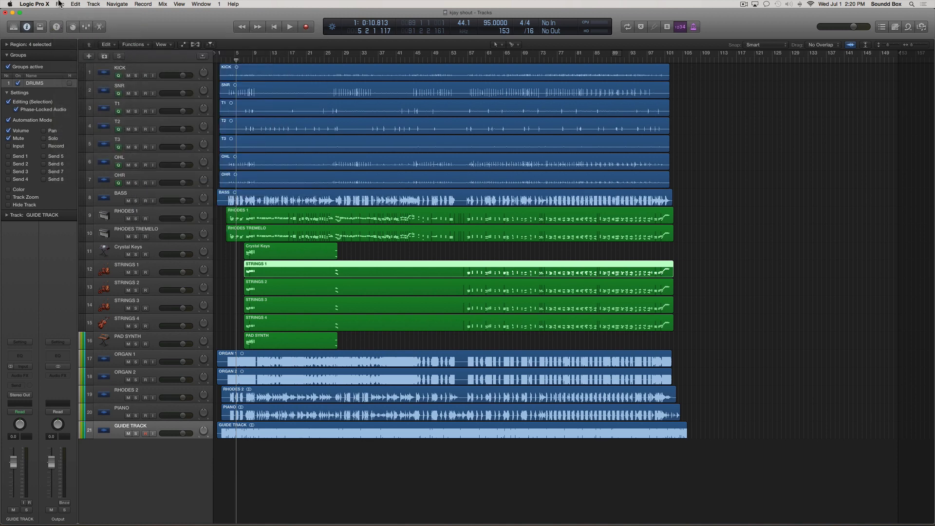
pyautogui.click(59, 4)
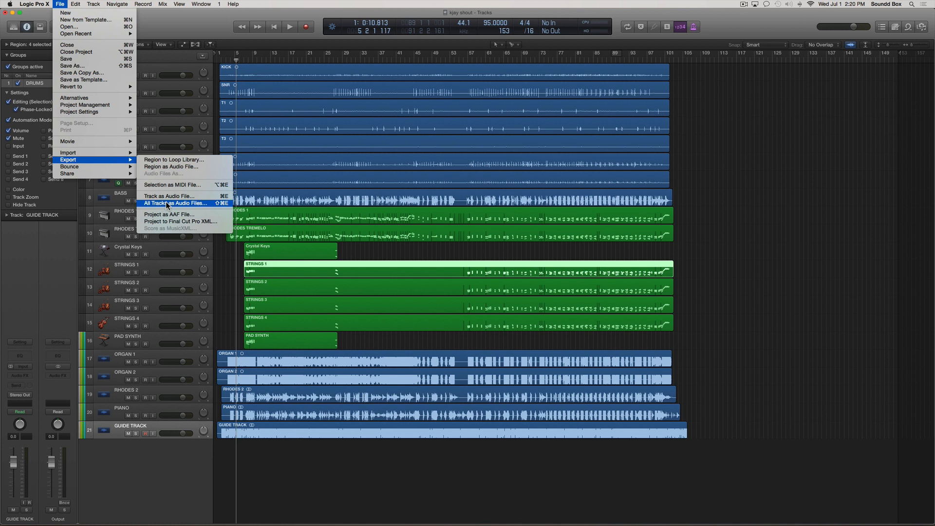
pyautogui.click(198, 203)
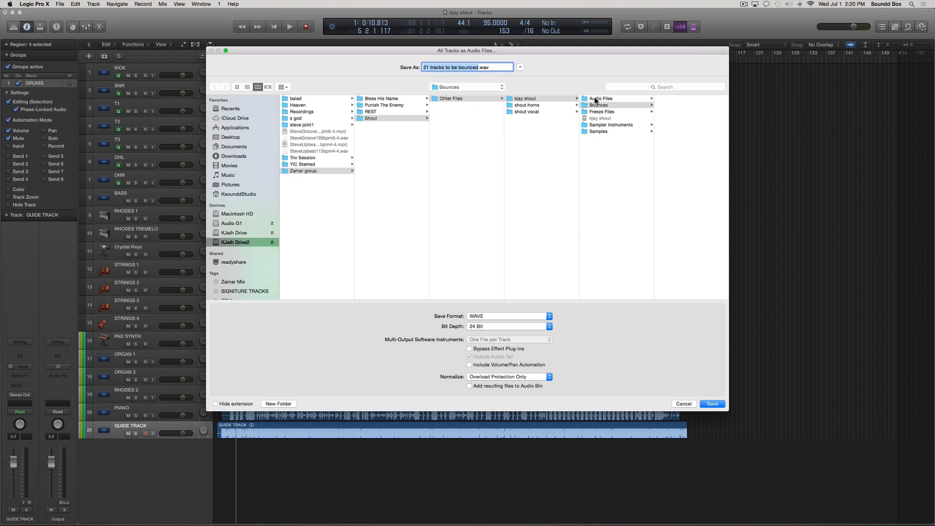
# Step: Create a new folder named SHOUT-STEMS inside the kjay shout project folder as the export destination
pyautogui.click(623, 158)
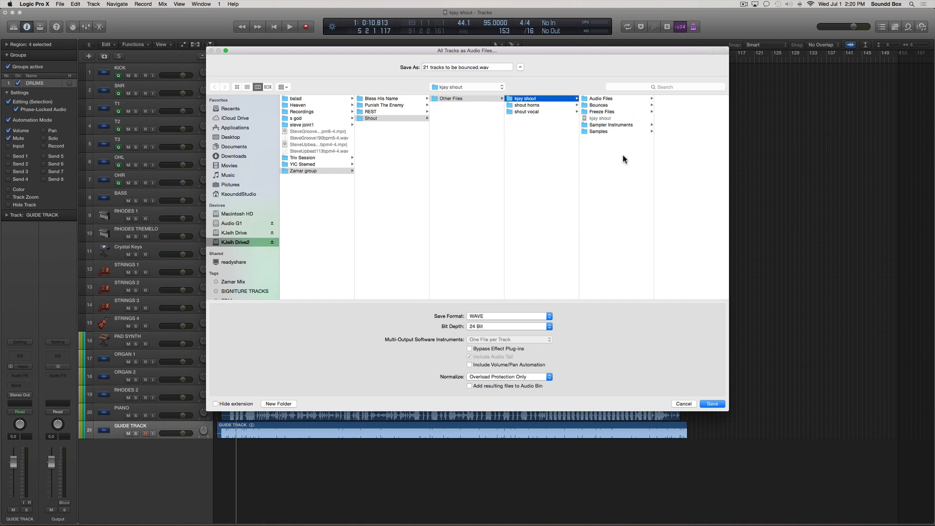
pyautogui.click(286, 404)
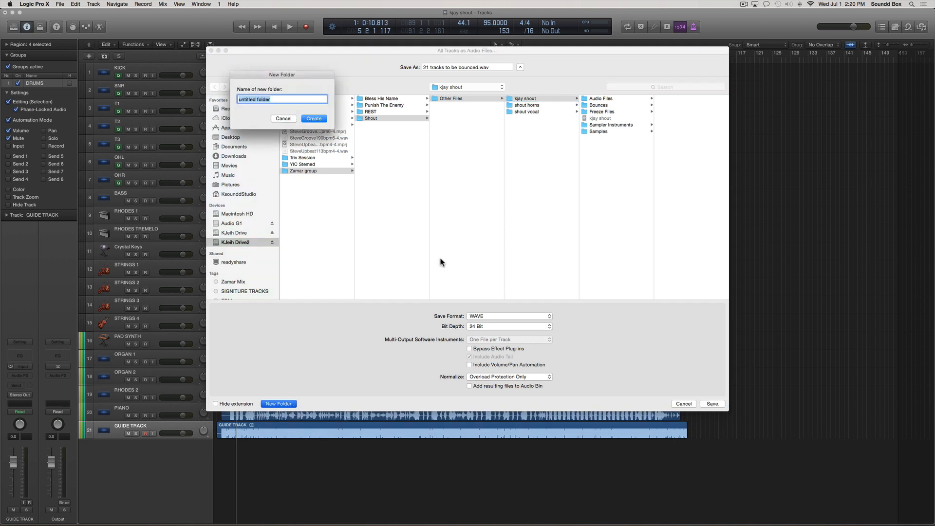
pyautogui.write('STEMS')
pyautogui.write('SHOUT-')
pyautogui.press('Return')
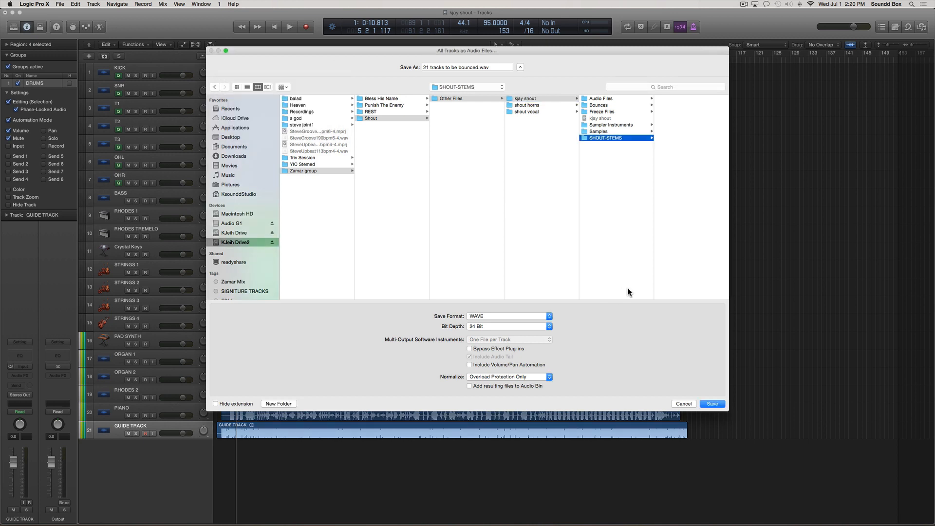
# Step: Check the save format and bit depth choices, keep WAVE and 24 Bit, and export all tracks into the SHOUT-STEMS folder
pyautogui.click(534, 316)
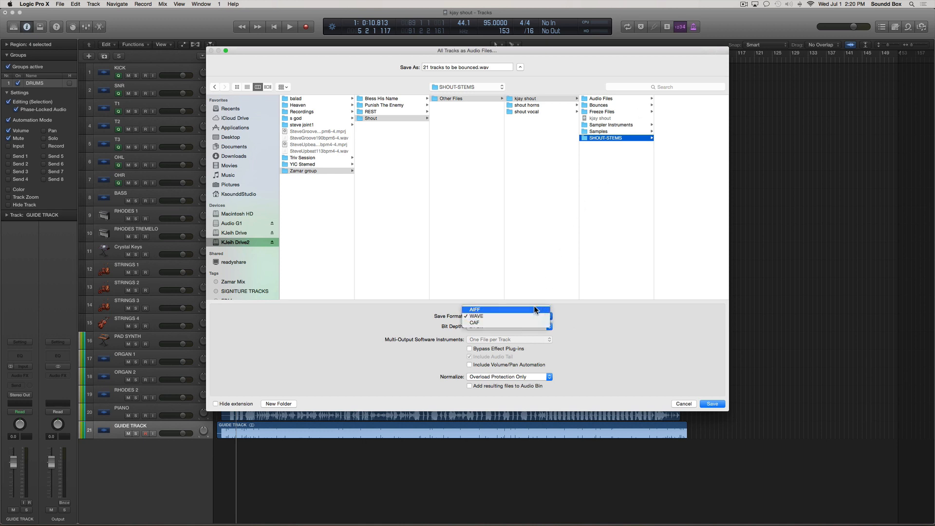
pyautogui.click(573, 318)
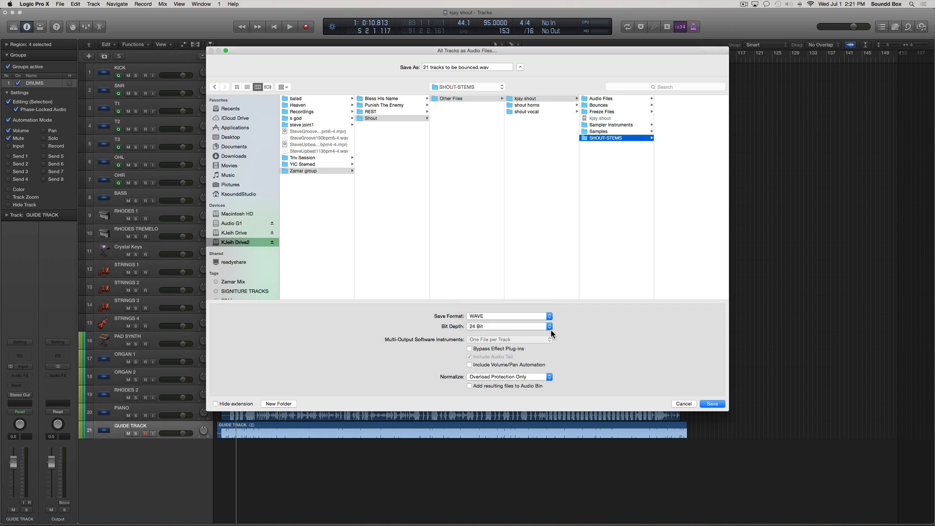
pyautogui.click(550, 329)
pyautogui.click(587, 332)
pyautogui.click(714, 406)
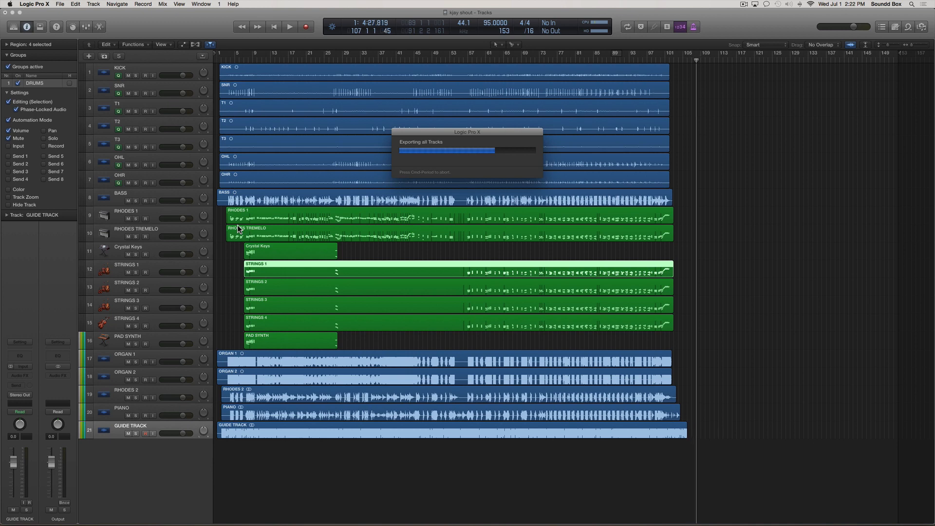
# Step: Switch to Finder, open the SHOUT-STEMS folder in a moved and enlarged window, and view the details of BASS.wav
pyautogui.press('super+Tab')
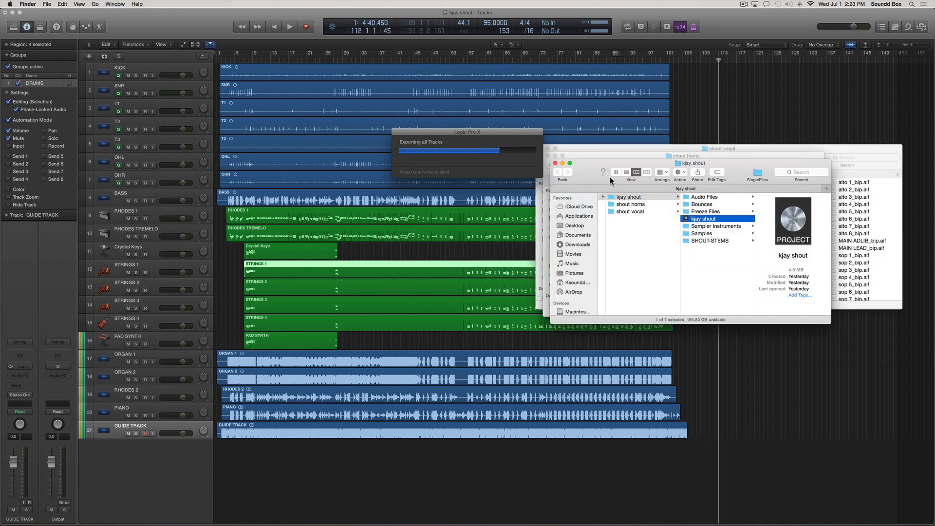
pyautogui.moveTo(589, 171); pyautogui.dragTo(135, 196)
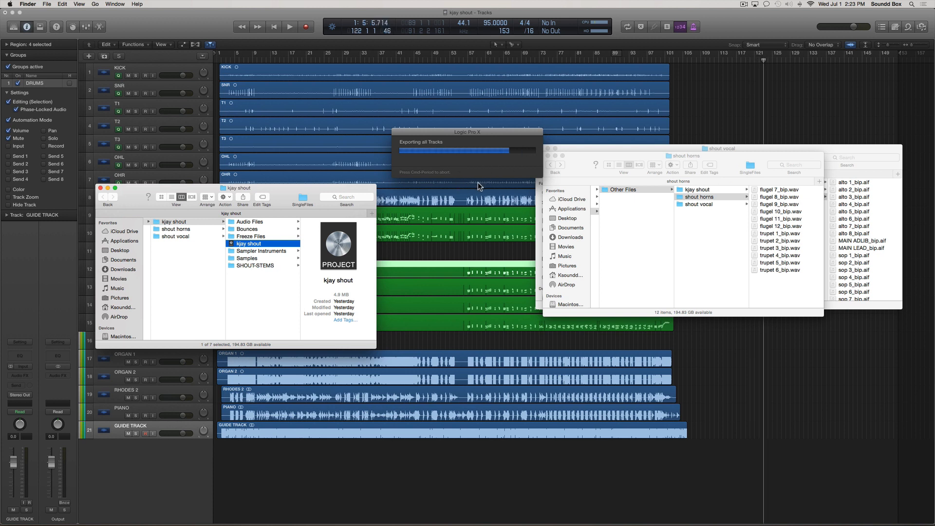
pyautogui.click(265, 266)
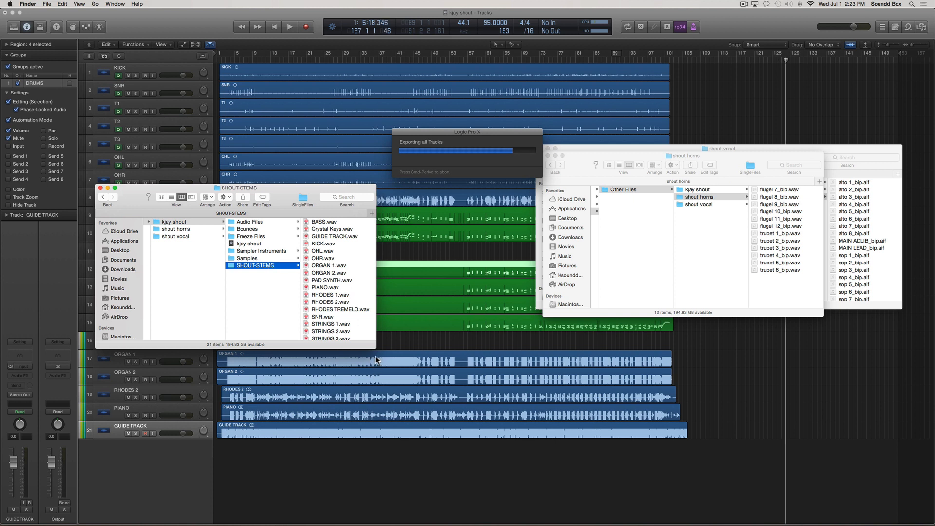
pyautogui.moveTo(375, 348); pyautogui.dragTo(454, 406)
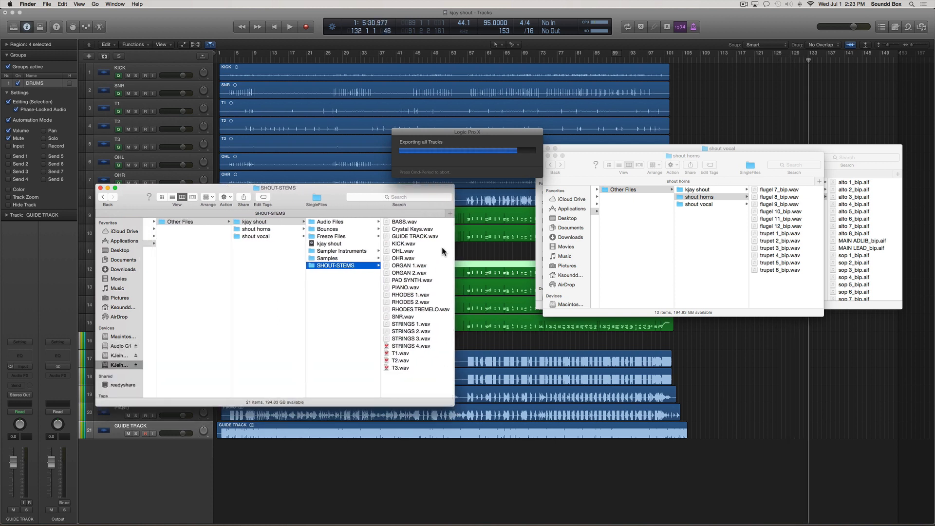
pyautogui.click(425, 223)
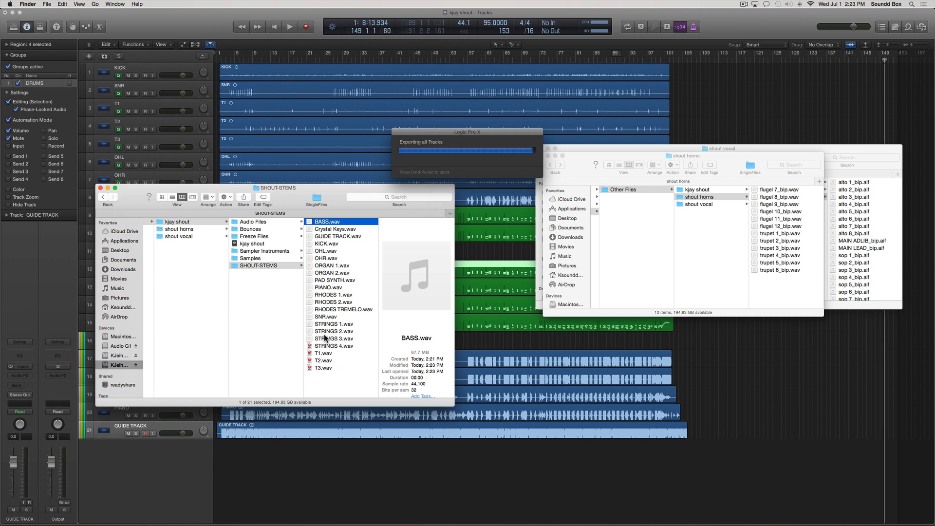
pyautogui.press('super+alt+w')
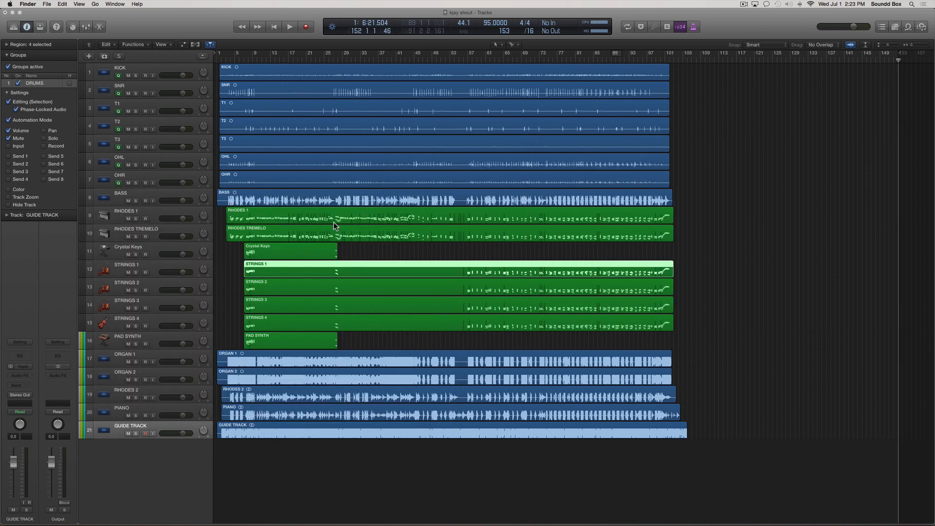
pyautogui.press('super+Tab')
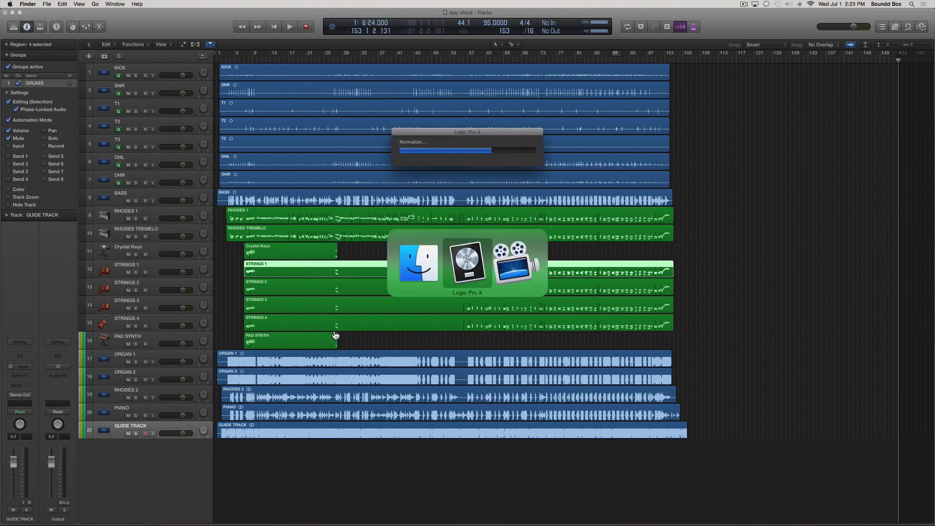
pyautogui.press('super+Tab')
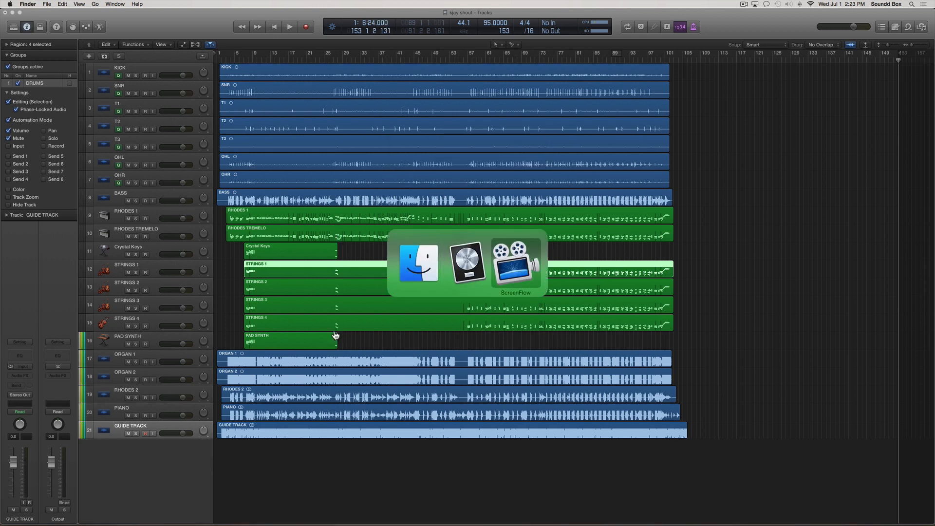
pyautogui.press('super+Tab')
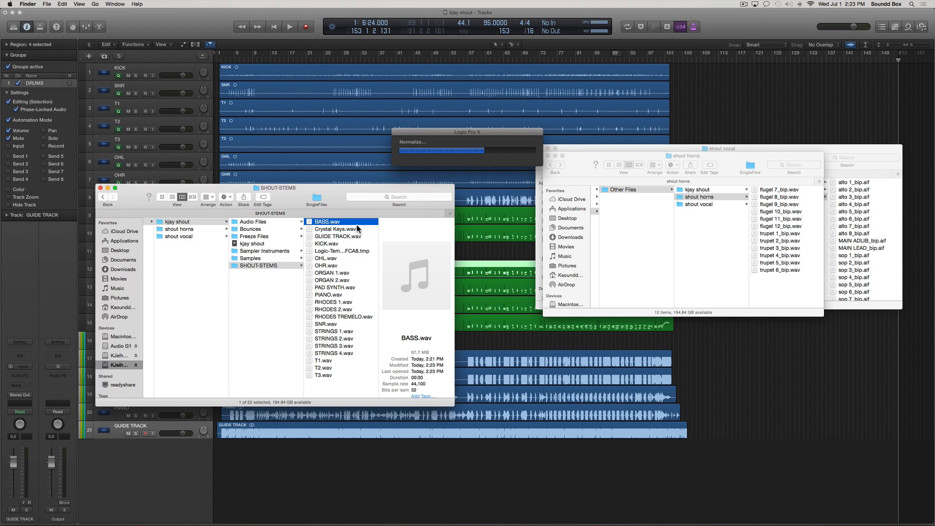
pyautogui.press('alt+super+w')
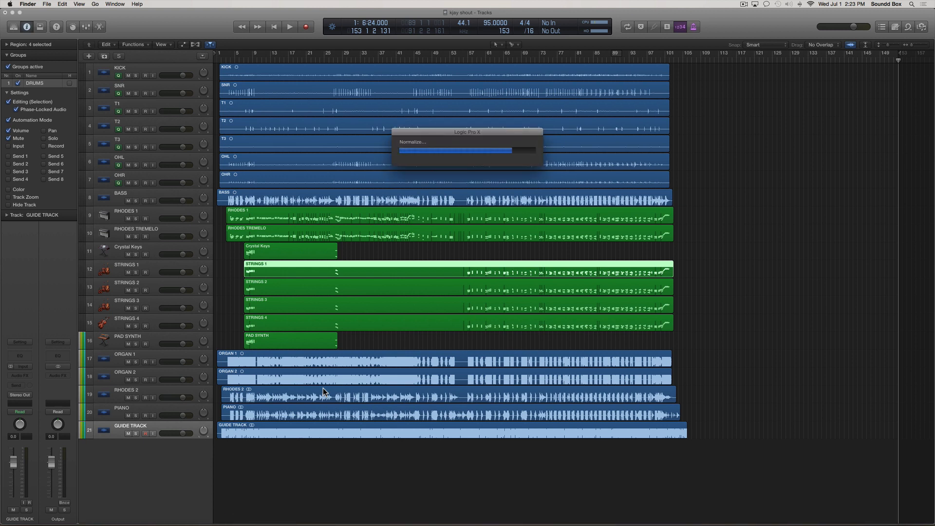
pyautogui.press('super+Tab')
pyautogui.click(850, 23)
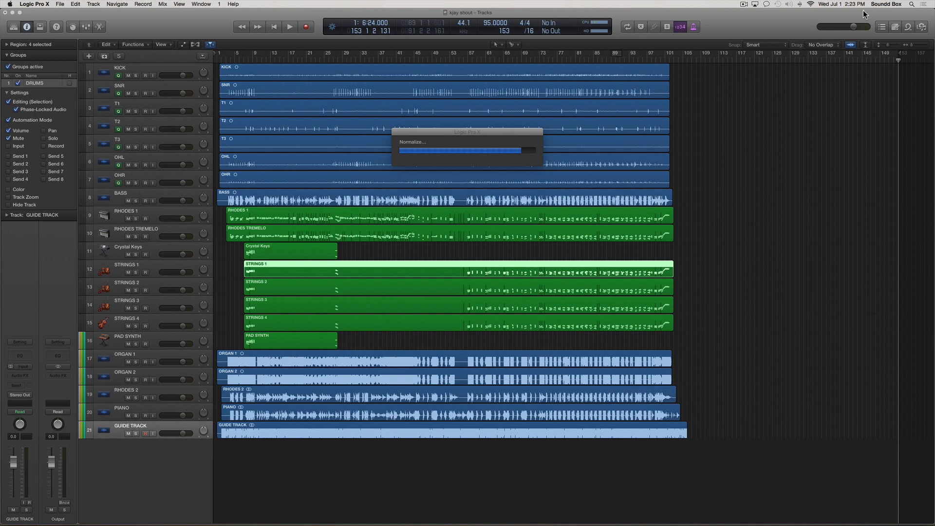
# Step: Move the Logic Pro X window aside and place the SHOUT-STEMS Finder window beside it, lengthened to show its full contents
pyautogui.moveTo(862, 13); pyautogui.dragTo(612, 6)
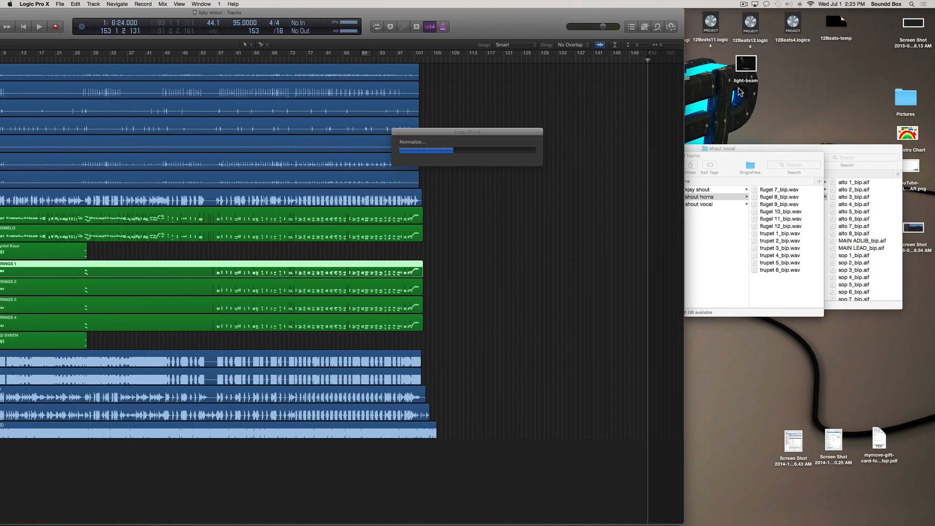
pyautogui.press('super+Tab')
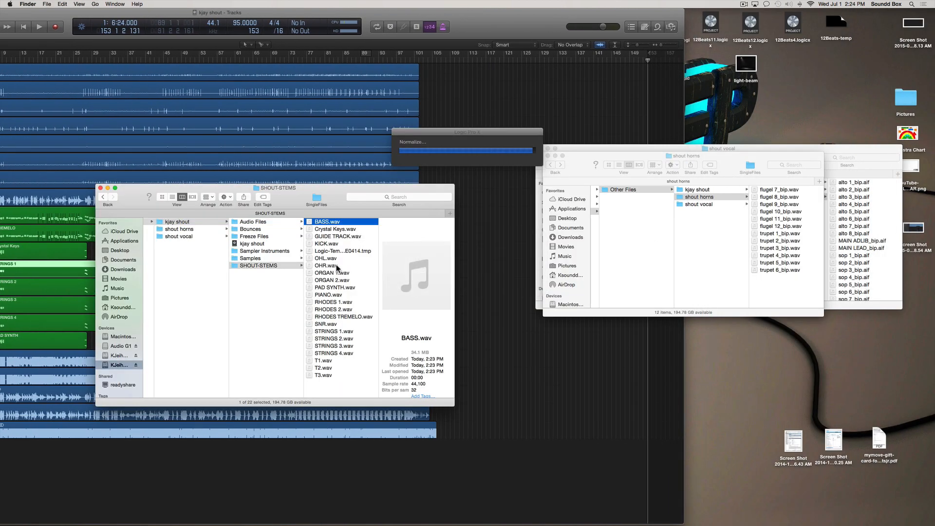
pyautogui.press('super+Tab')
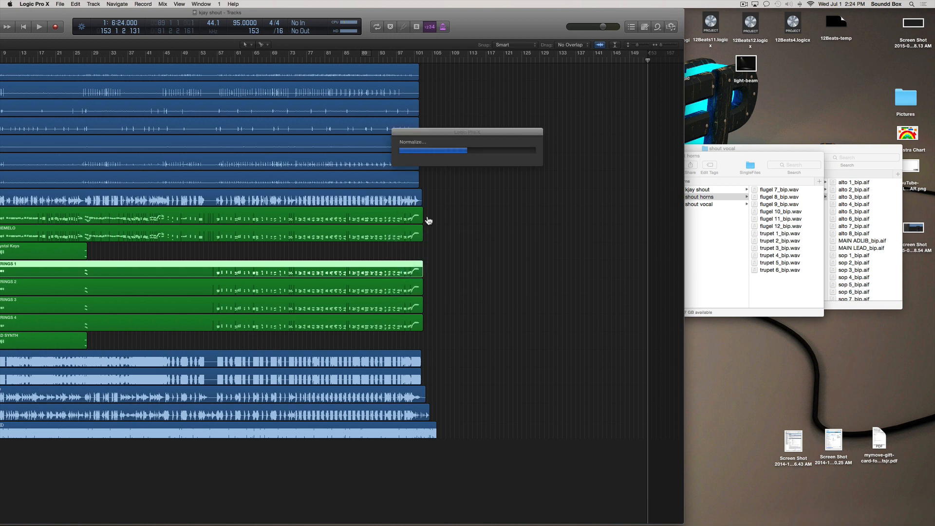
pyautogui.press('super+Tab')
pyautogui.press('super+Tab')
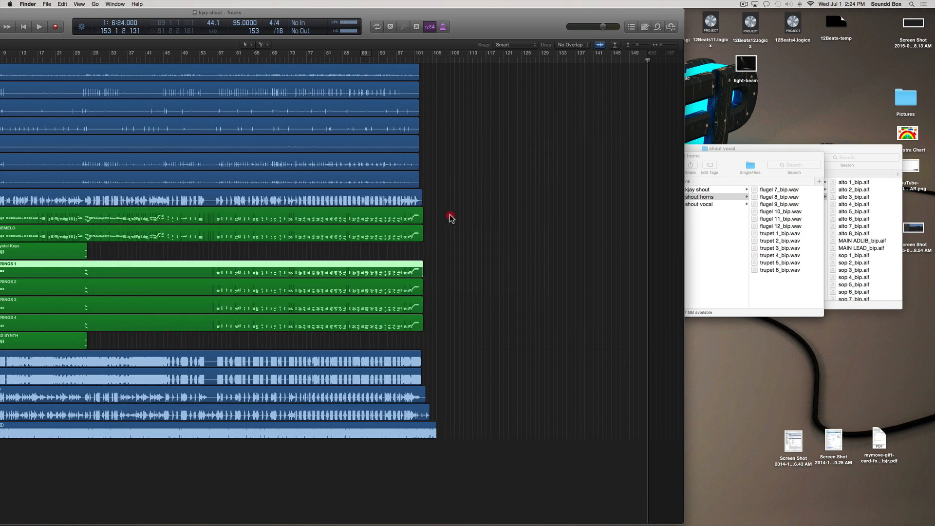
pyautogui.press('super+Tab')
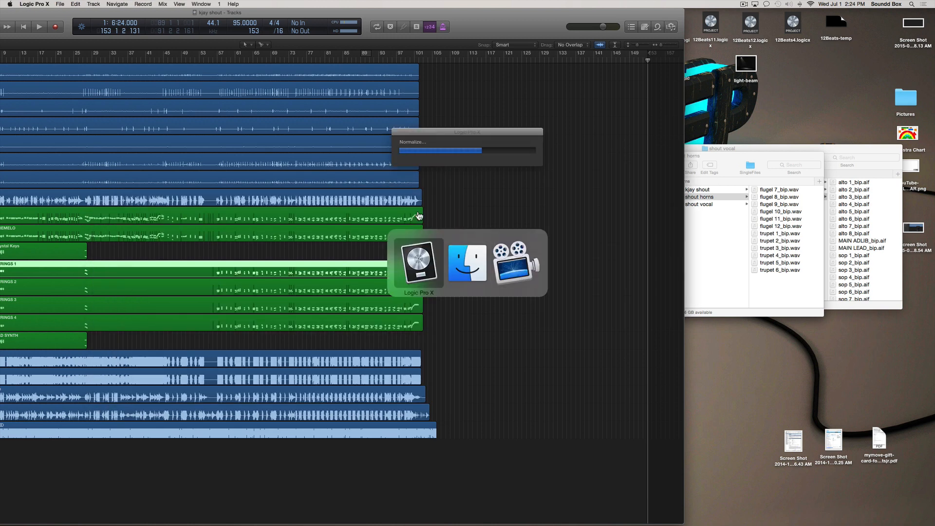
pyautogui.moveTo(409, 196); pyautogui.dragTo(875, 74)
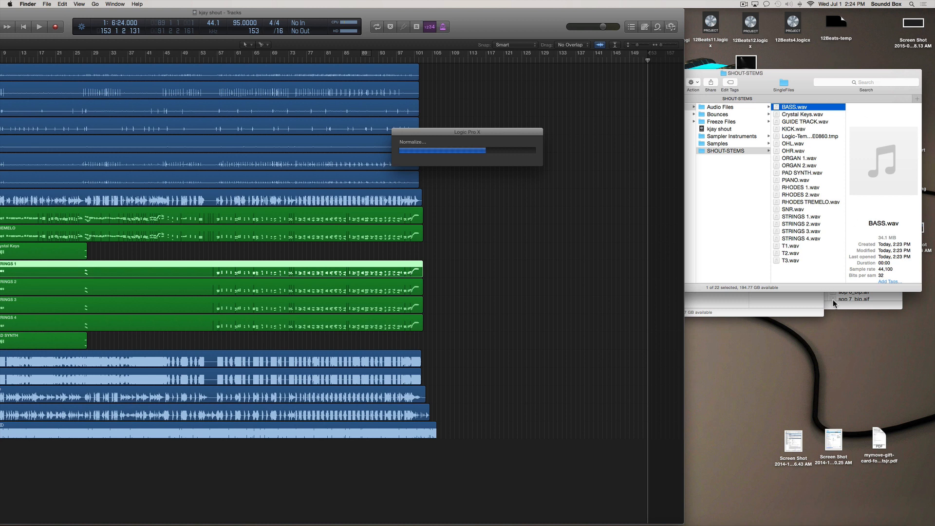
pyautogui.moveTo(817, 293); pyautogui.dragTo(819, 448)
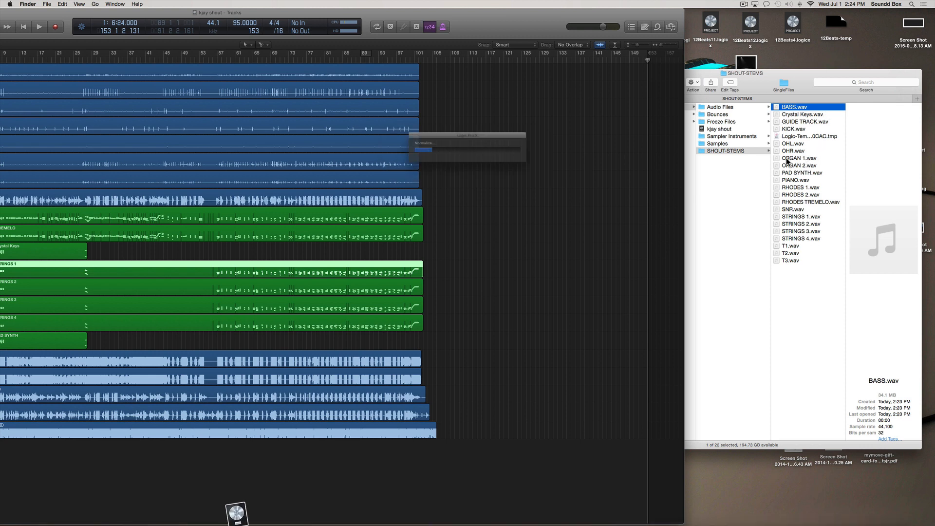
# Step: Examine the size, duration and bit depth of the exported files from Crystal Keys.wav through ORGAN 2.wav
pyautogui.click(812, 115)
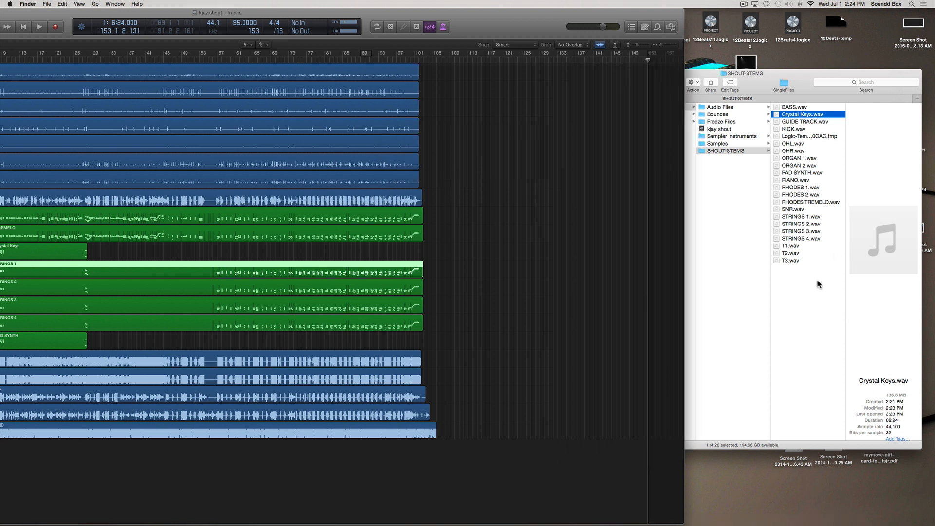
pyautogui.click(816, 121)
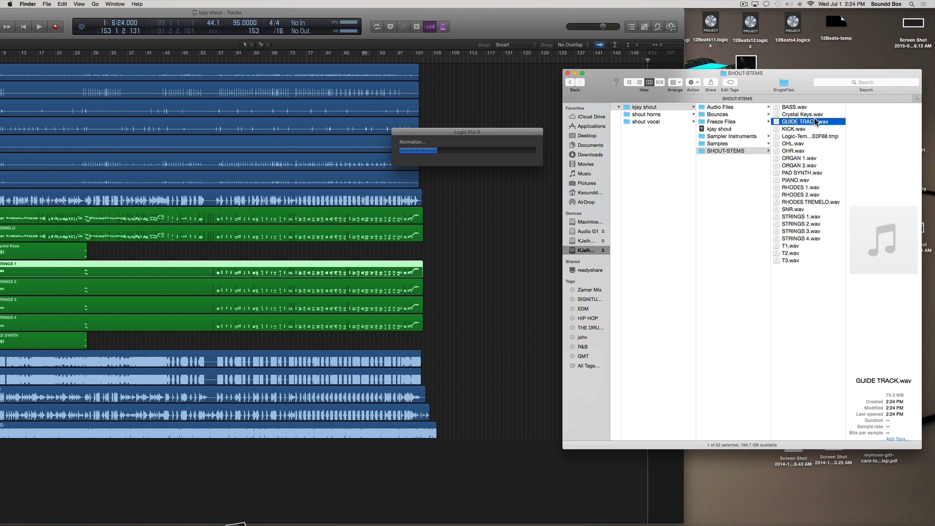
pyautogui.press('Down')
pyautogui.press('Down')
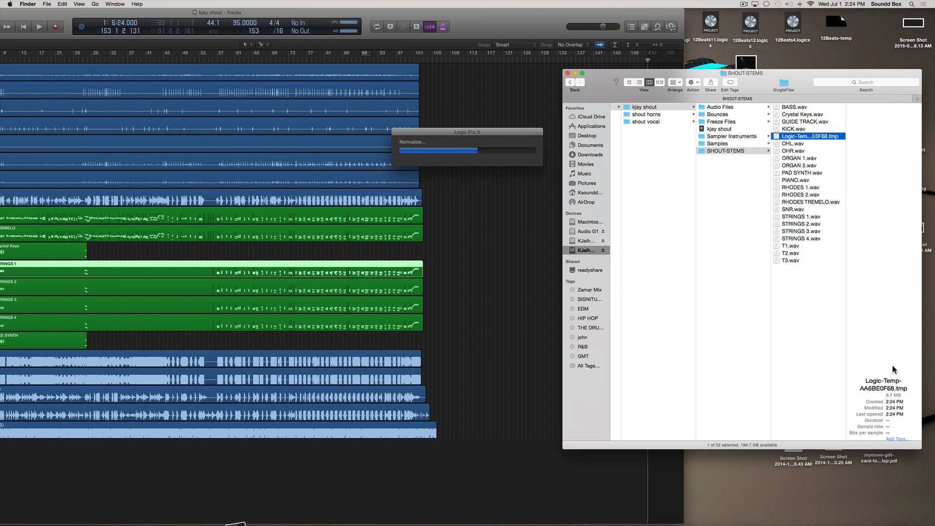
pyautogui.press('Down')
pyautogui.press('Down')
pyautogui.press('Down')
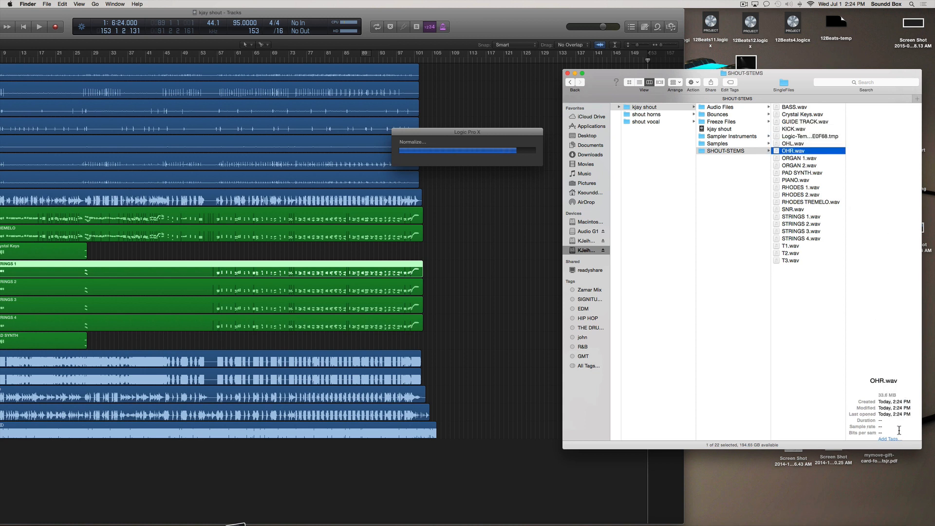
pyautogui.press('Down')
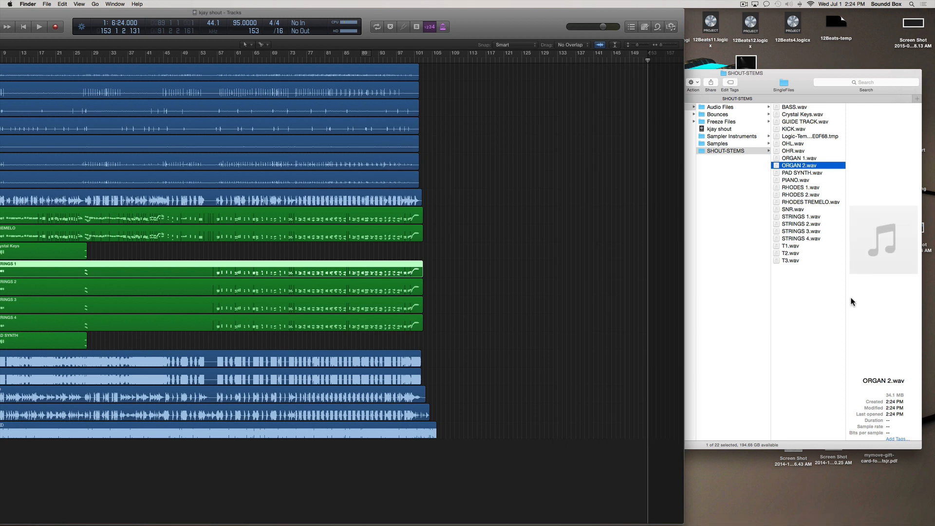
# Step: Compare the file details of STRINGS 1, STRINGS 3, STRINGS 4, T2, T3 and BASS in the SHOUT-STEMS folder
pyautogui.click(830, 218)
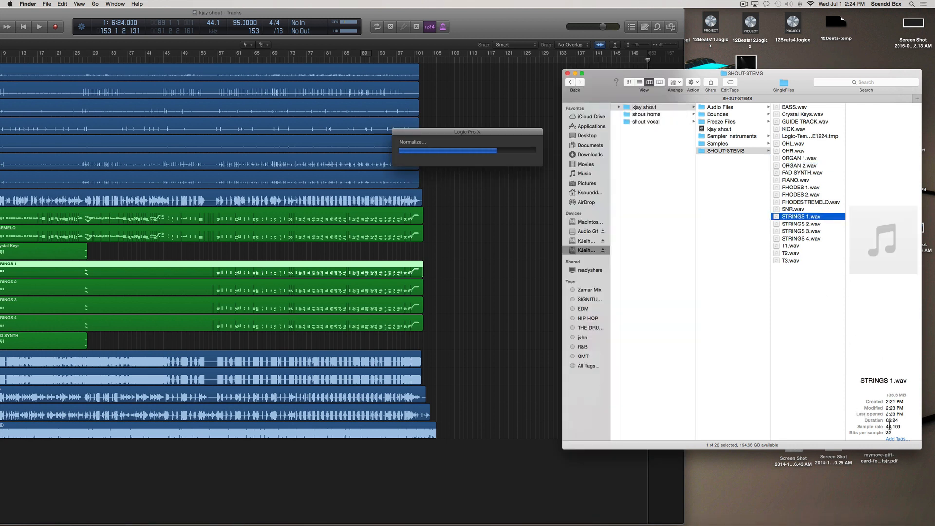
pyautogui.click(819, 231)
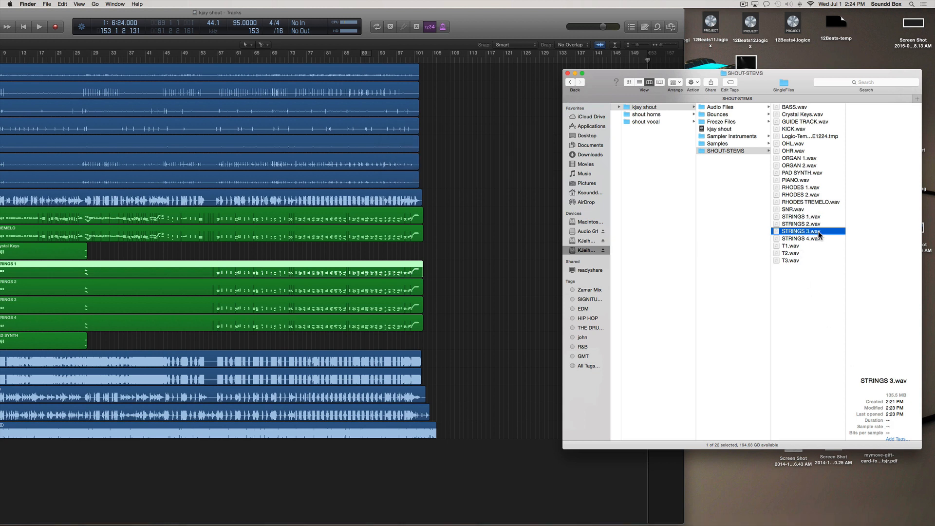
pyautogui.click(816, 238)
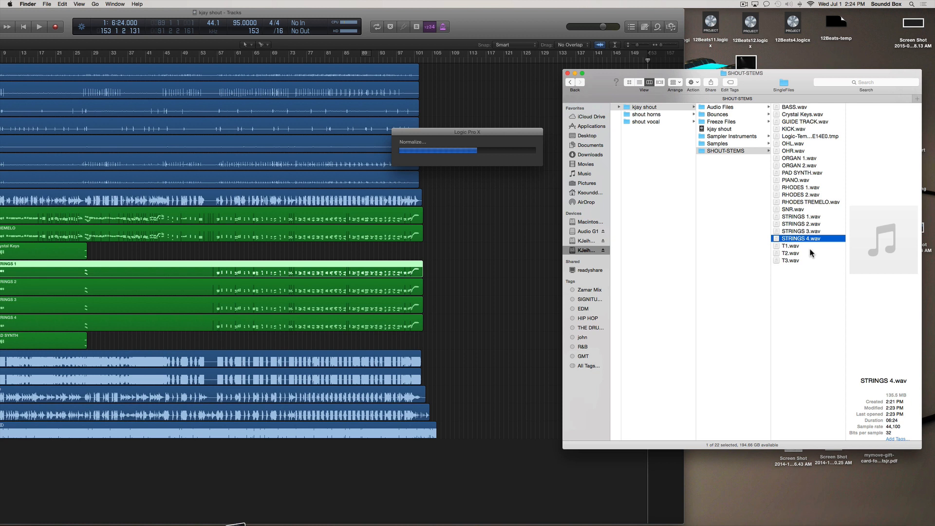
pyautogui.click(811, 251)
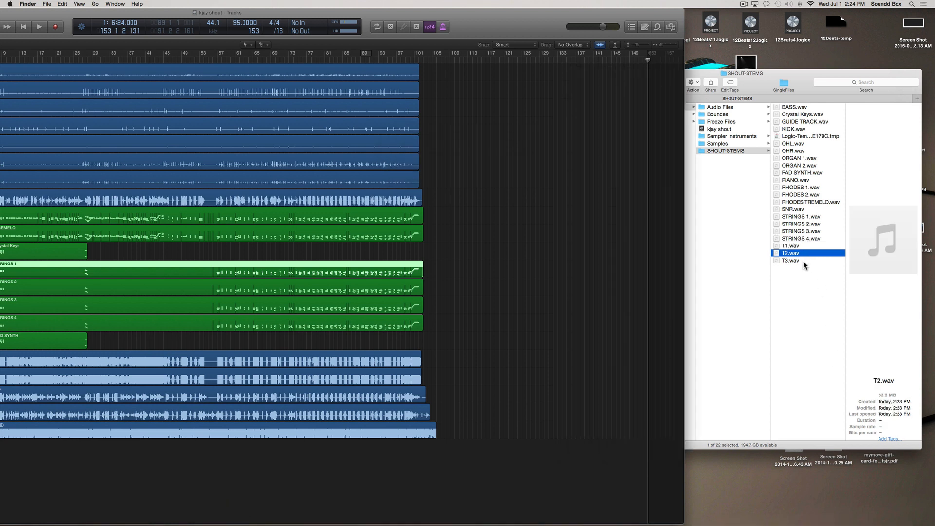
pyautogui.click(802, 260)
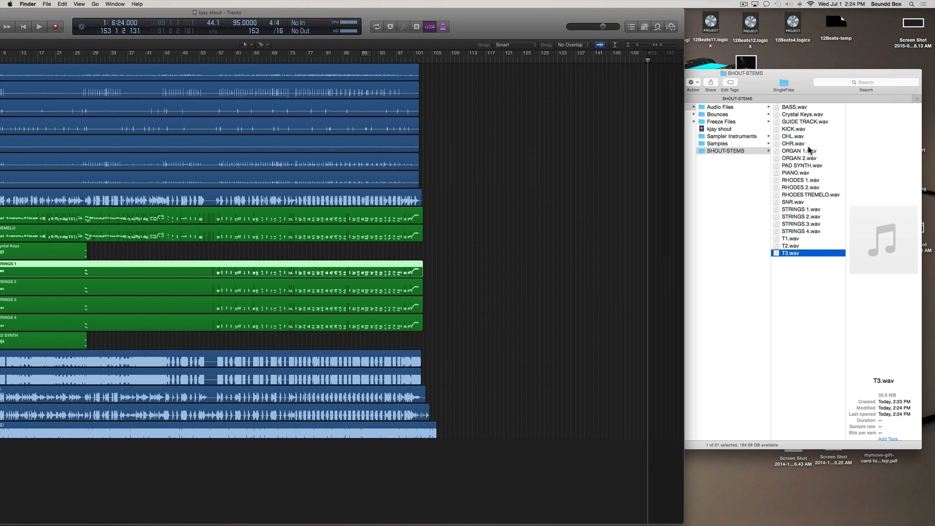
pyautogui.click(805, 107)
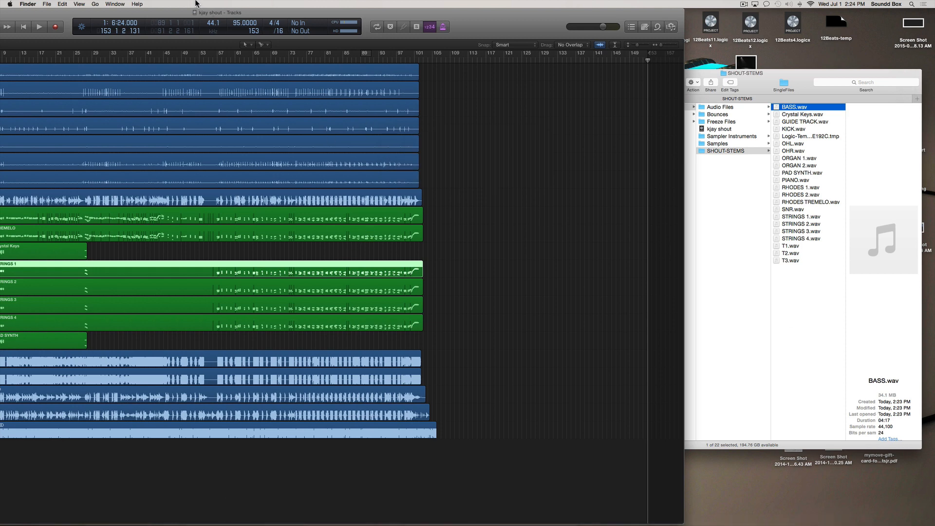
# Step: Reposition the Logic Pro X window beside Finder and view the file details of Crystal Keys_bip.wav in the SHOUT-STEMS folder
pyautogui.moveTo(190, 13); pyautogui.dragTo(357, 18)
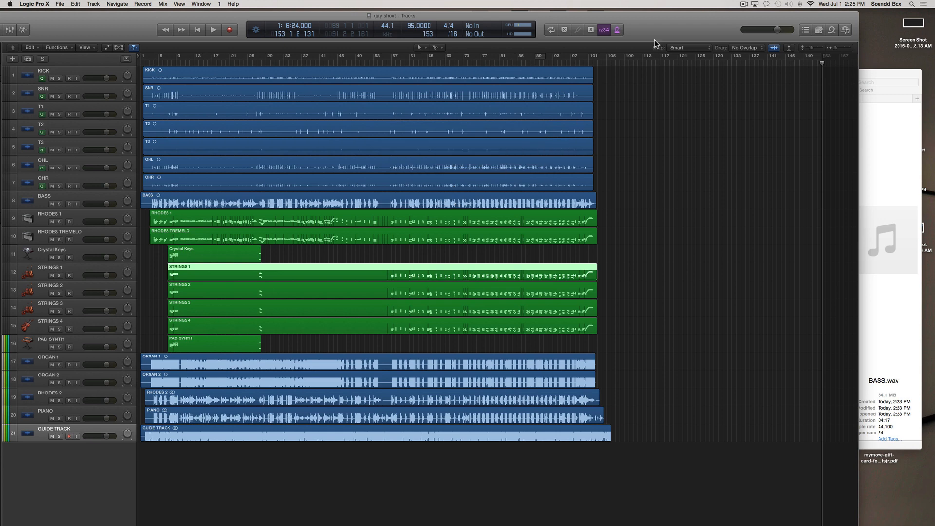
pyautogui.moveTo(678, 21); pyautogui.dragTo(555, 18)
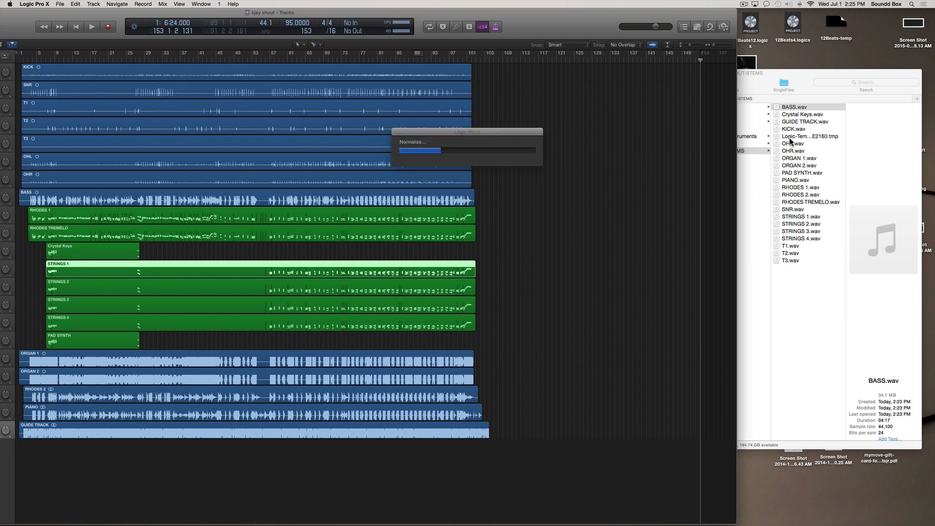
pyautogui.click(834, 336)
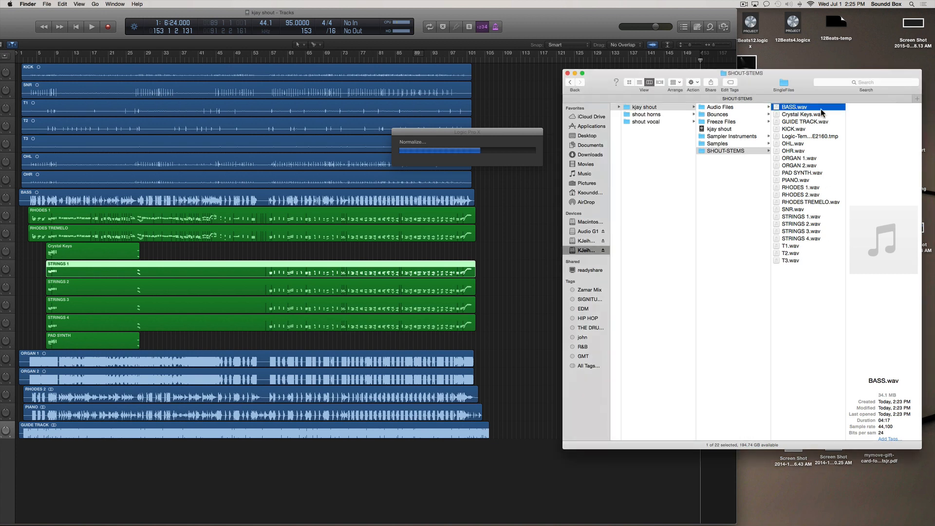
pyautogui.click(806, 270)
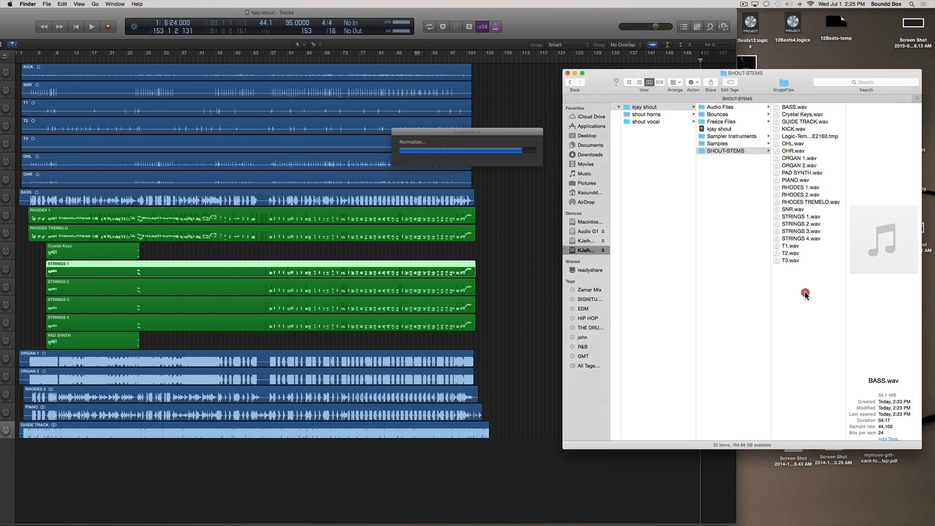
pyautogui.click(803, 115)
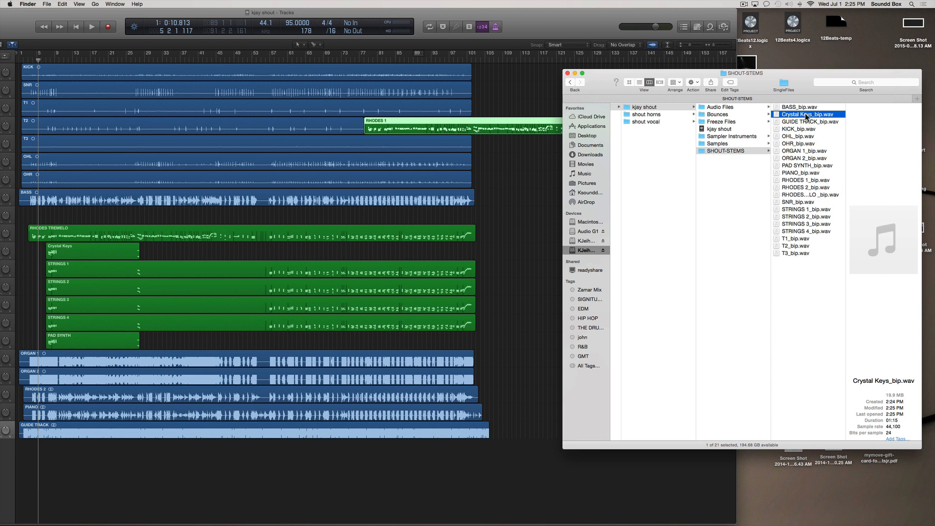
# Step: Return to Logic Pro X, move its window to show the track headers, and undo the accidental move of the RHODES 1 region
pyautogui.click(522, 182)
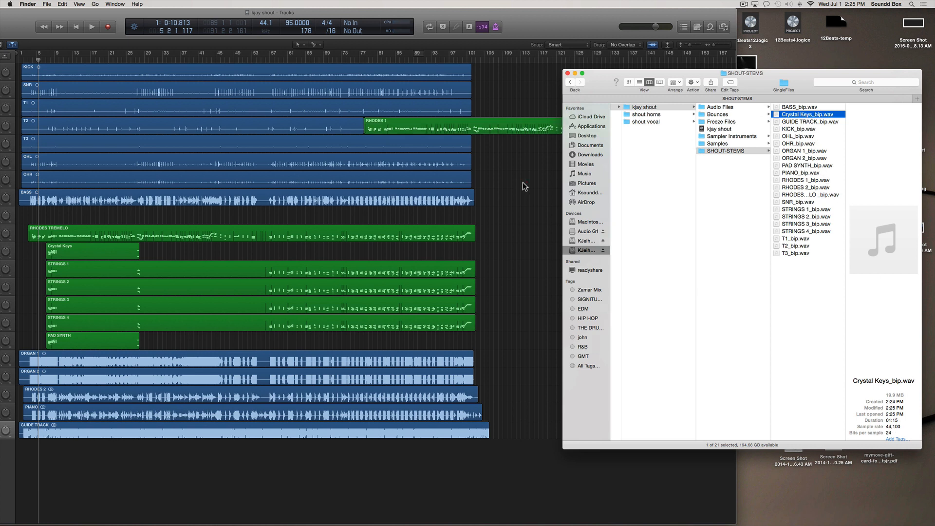
pyautogui.click(481, 25)
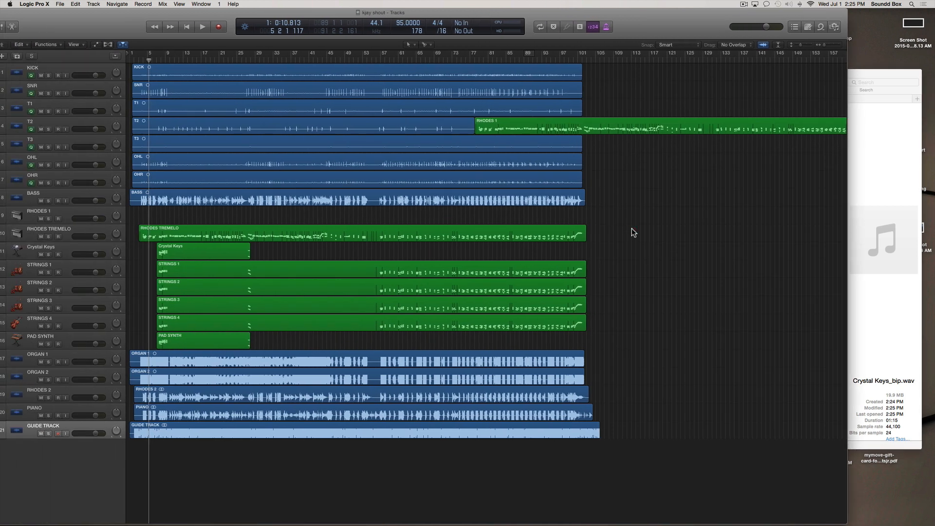
pyautogui.press('super+z')
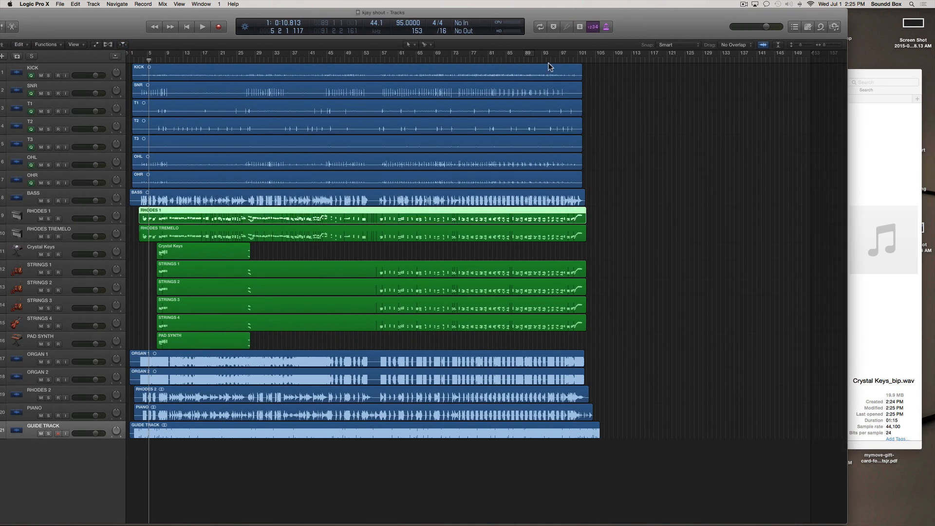
# Step: Switch to Finder and preview BASS_bip.wav from the SHOUT-STEMS folder with Quick Look, closing the preview after viewing
pyautogui.click(892, 74)
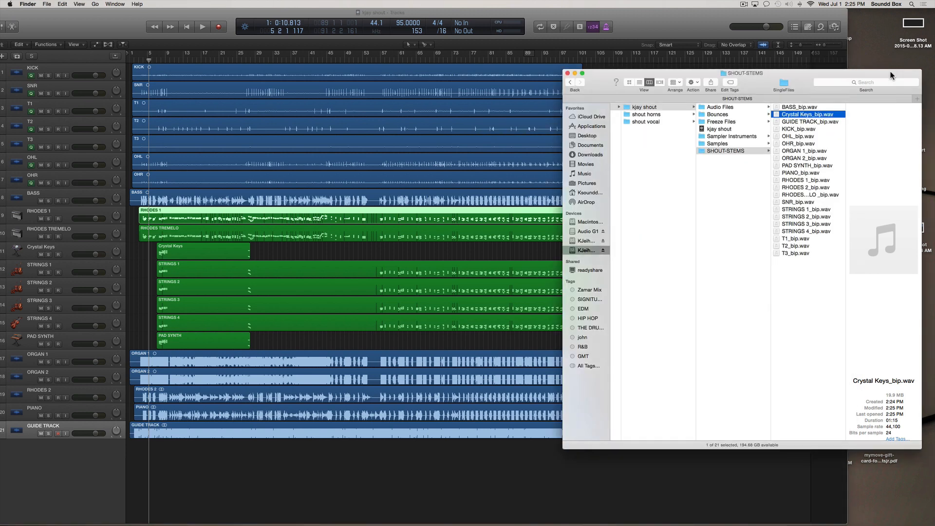
pyautogui.click(801, 106)
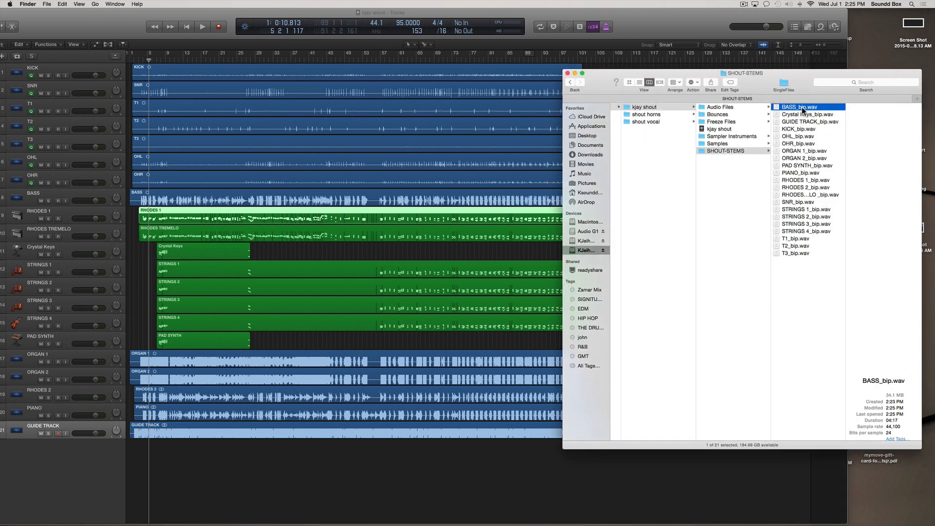
pyautogui.press('space')
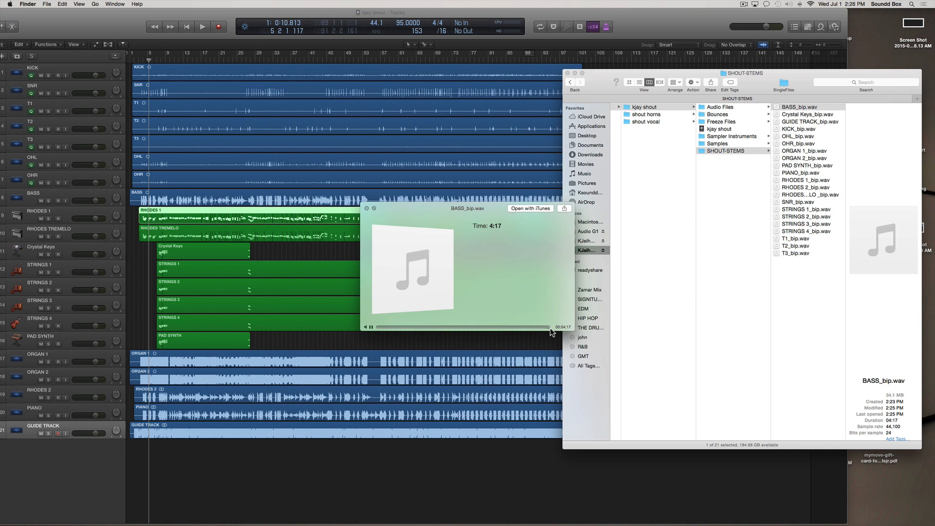
pyautogui.press('space')
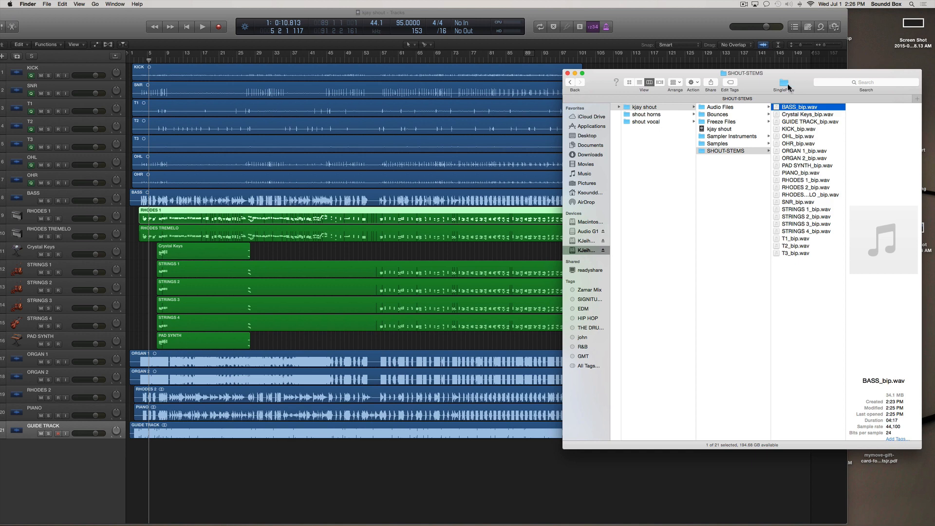
# Step: Move the Finder window over the session and compare the file details of the BASS, Crystal Keys, GUIDE TRACK, KICK, OHL and STRINGS 1 stems
pyautogui.moveTo(796, 86); pyautogui.dragTo(581, 88)
pyautogui.click(603, 339)
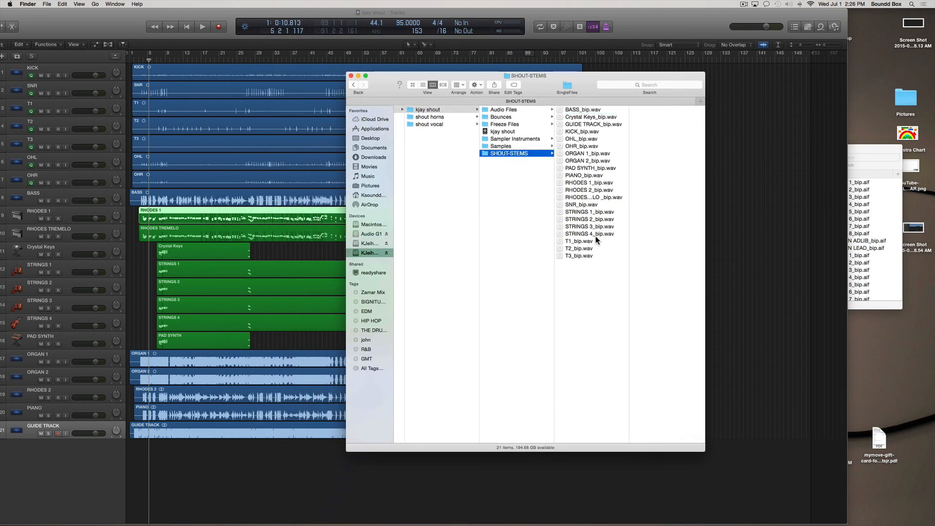
pyautogui.click(591, 110)
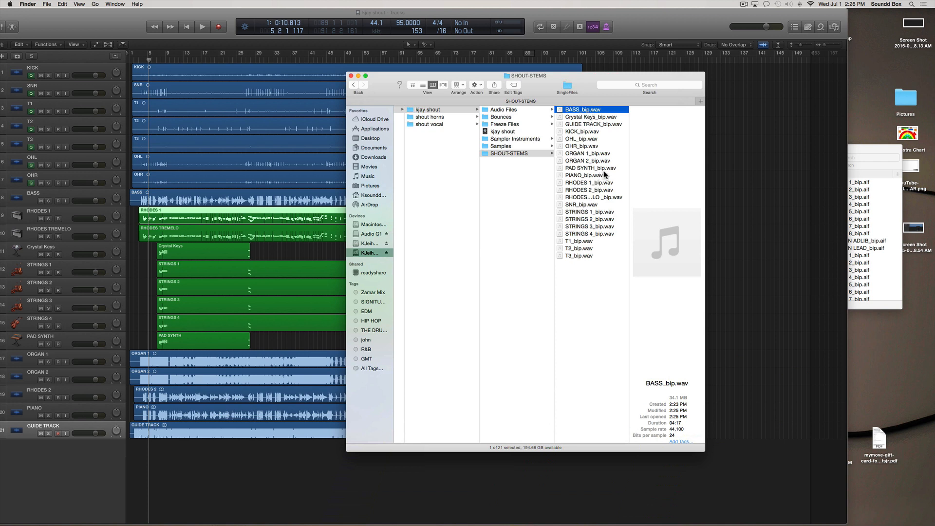
pyautogui.click(603, 117)
pyautogui.click(602, 124)
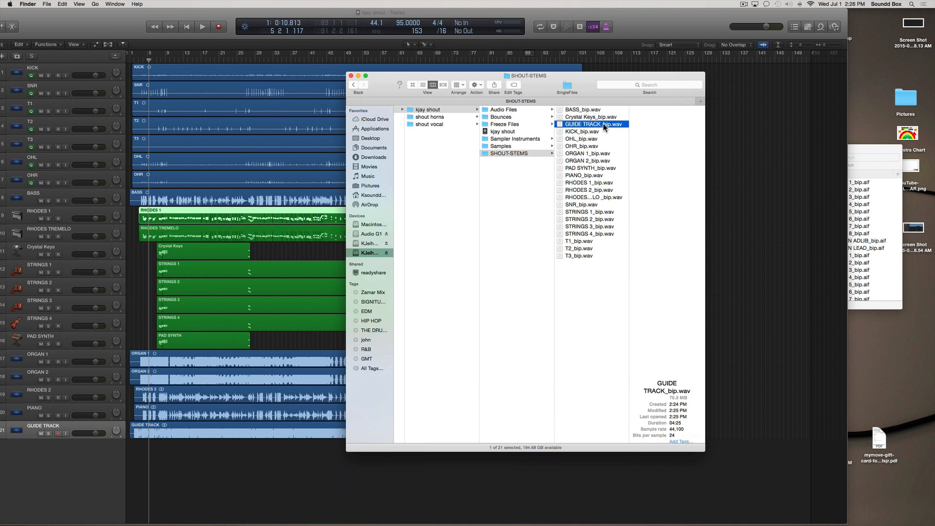
pyautogui.click(597, 132)
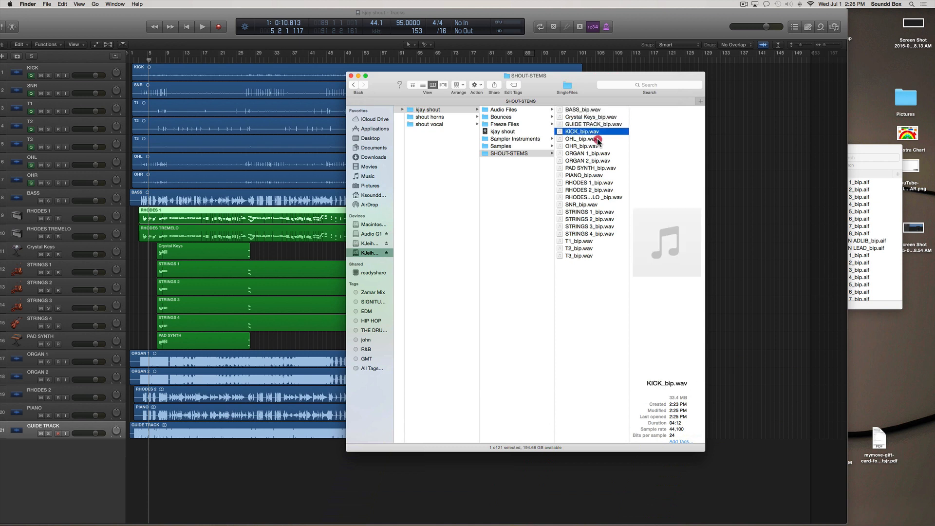
pyautogui.click(596, 138)
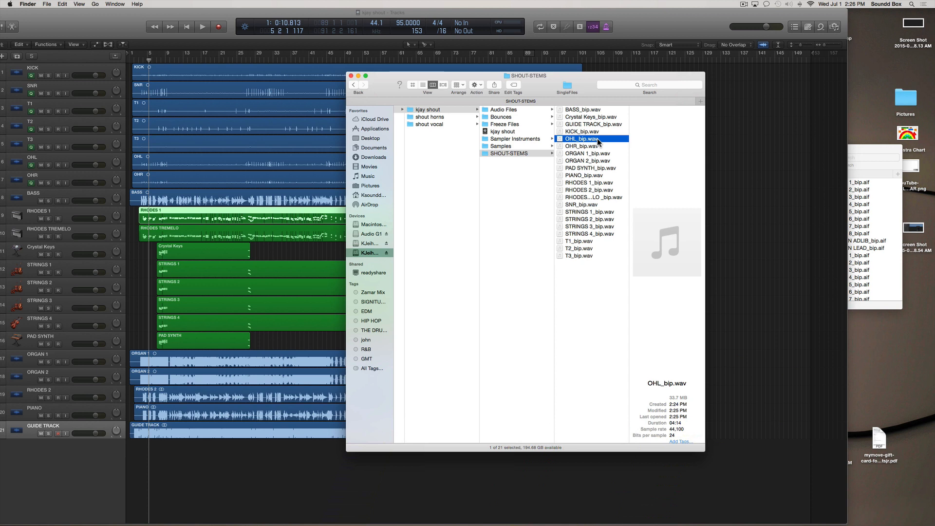
pyautogui.click(598, 212)
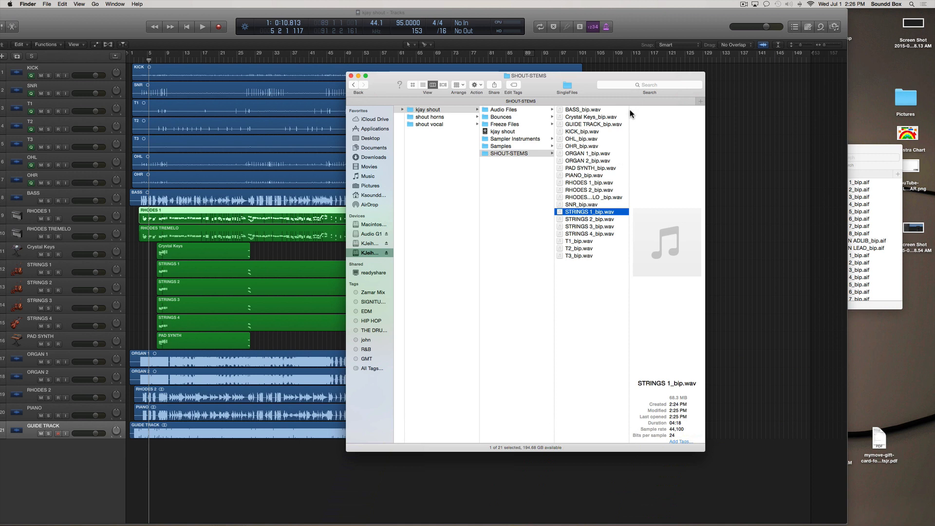
# Step: Widen the file name column, then move and widen the Finder window to show the full details of BASS_bip.wav
pyautogui.moveTo(630, 111); pyautogui.dragTo(653, 125)
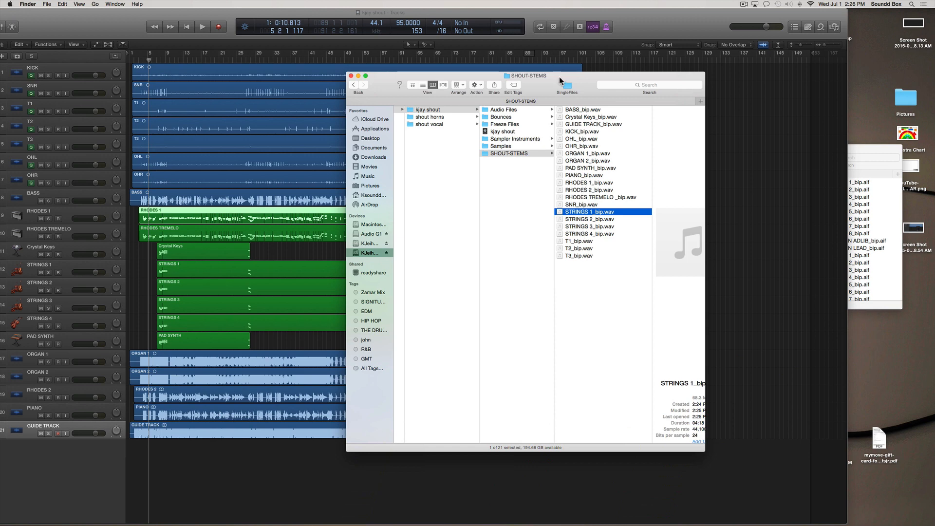
pyautogui.moveTo(560, 80); pyautogui.dragTo(395, 63)
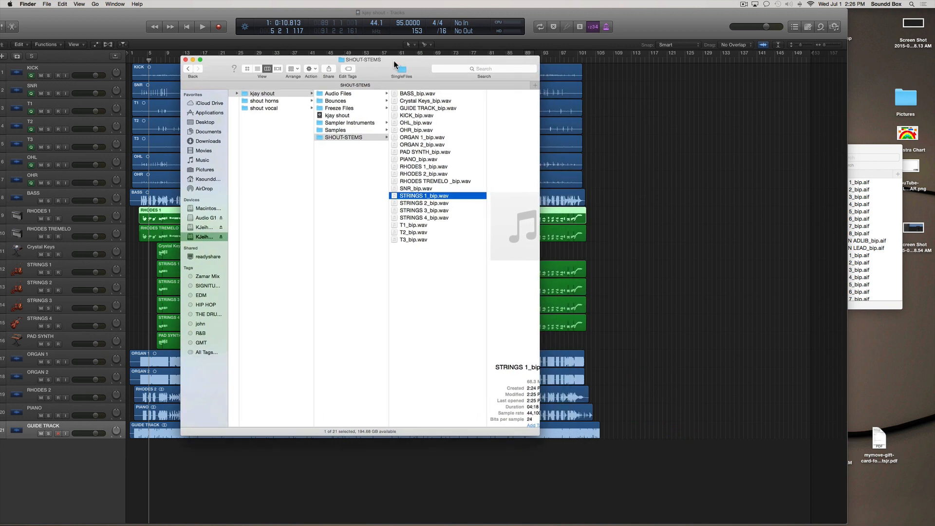
pyautogui.click(418, 93)
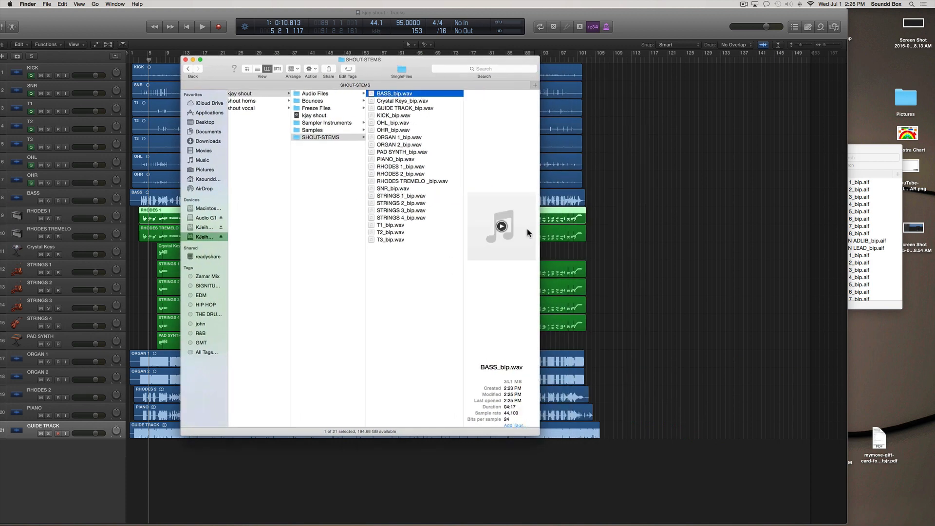
pyautogui.moveTo(539, 232); pyautogui.dragTo(695, 315)
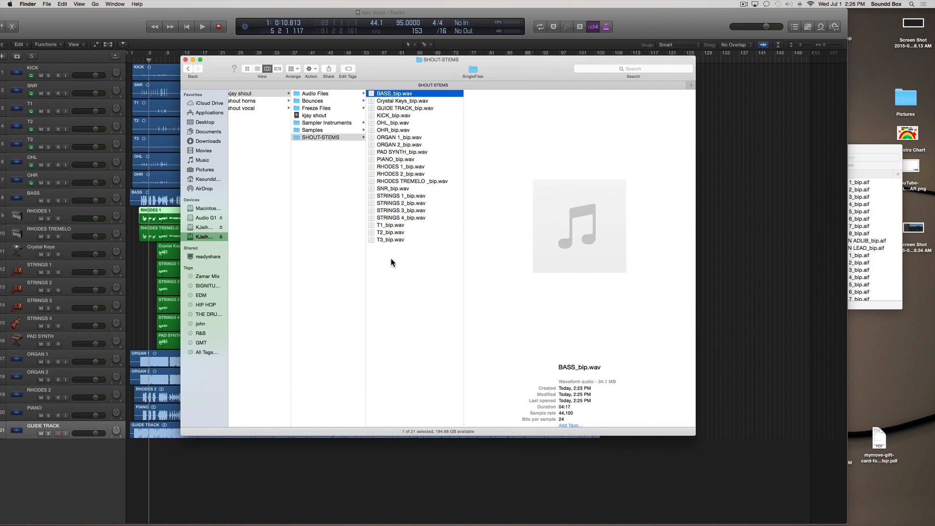
pyautogui.click(393, 297)
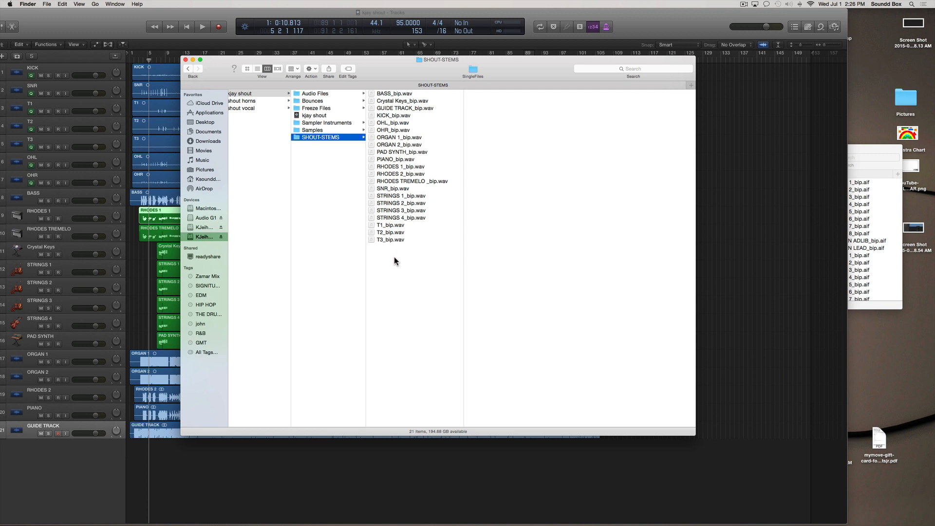
# Step: Leave Finder and launch Studio One
pyautogui.press('super+Tab')
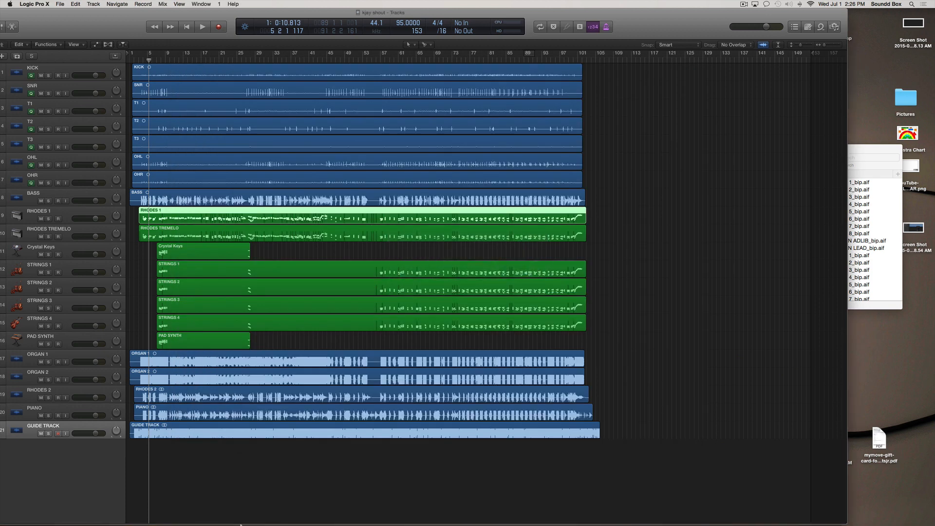
pyautogui.moveTo(141, 517)
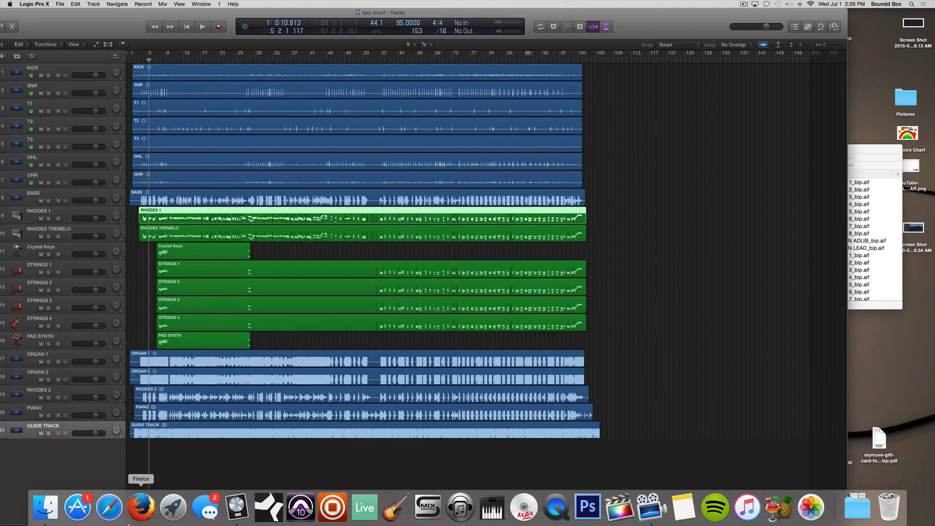
pyautogui.click(267, 514)
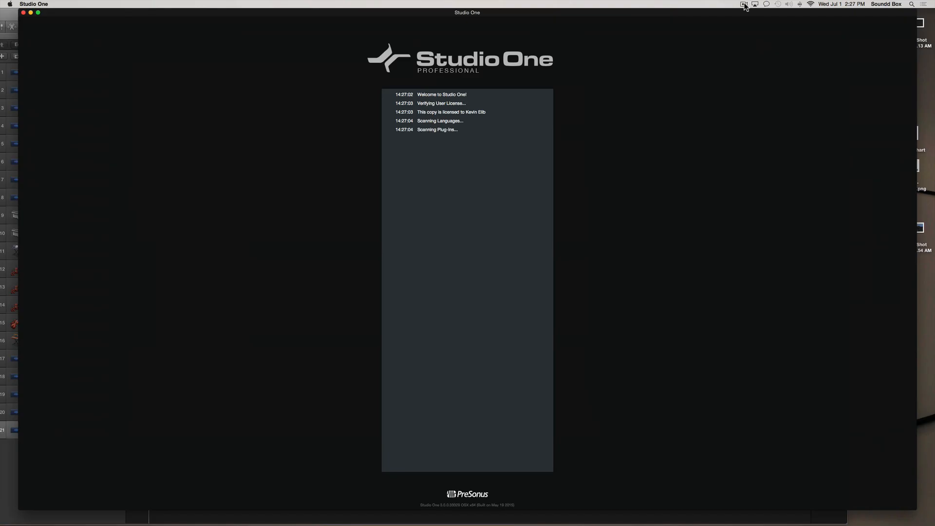
pyautogui.click(743, 4)
pyautogui.click(736, 6)
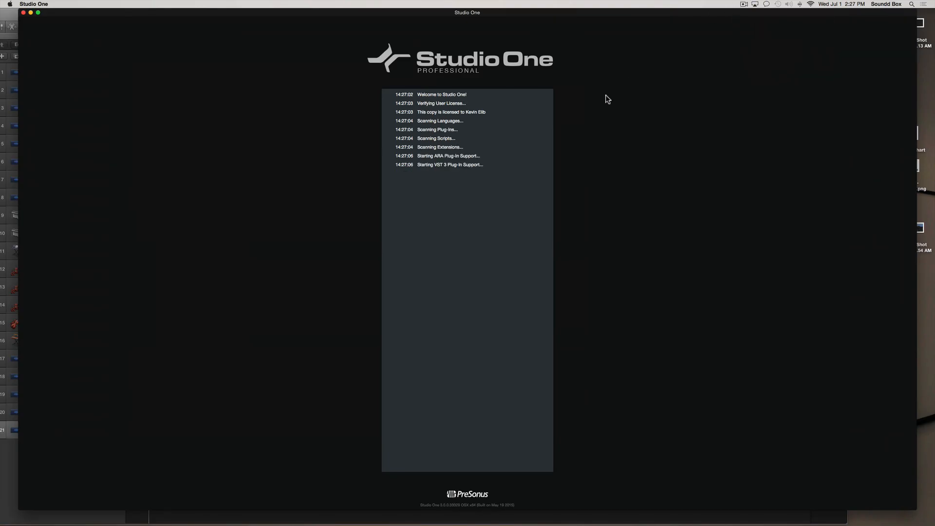
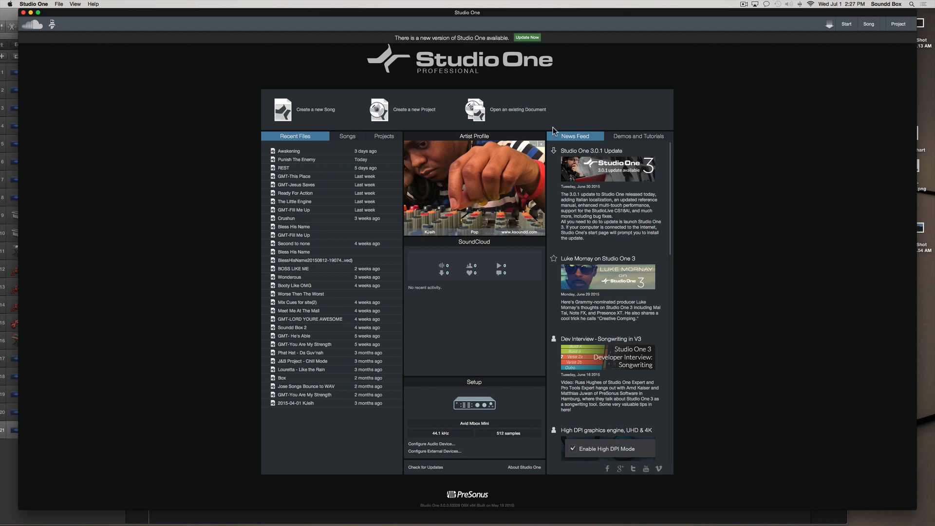
# Step: Start a new empty song titled SHOUT with a tempo of 95 BPM, and select its time signature for editing
pyautogui.click(311, 113)
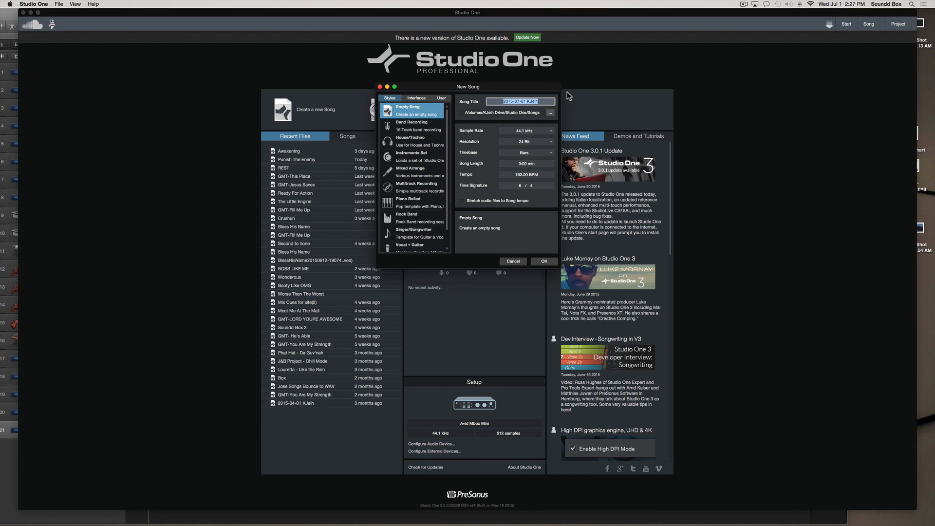
pyautogui.write('SA')
pyautogui.moveTo(180, 12)
pyautogui.mouseDown()
pyautogui.moveTo(180, 96)
pyautogui.moveTo(185, 3)
pyautogui.mouseUp()
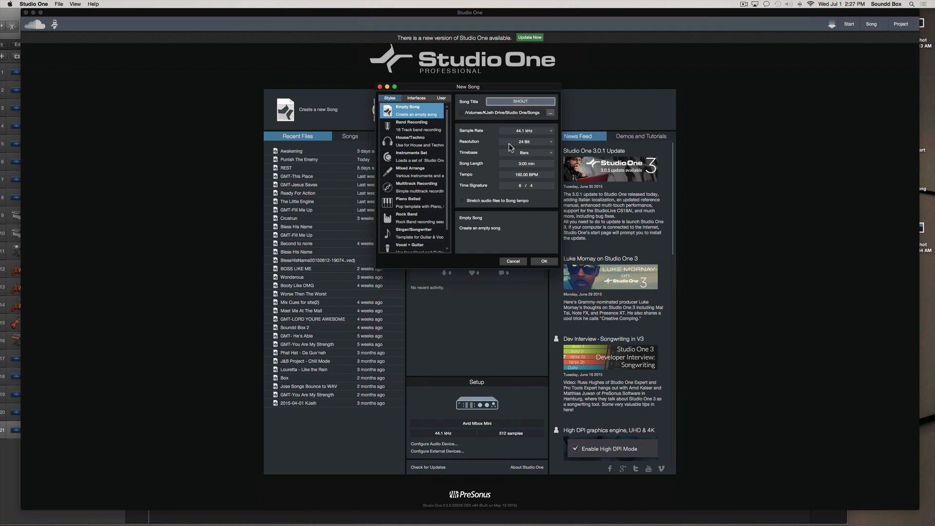
pyautogui.click(523, 177)
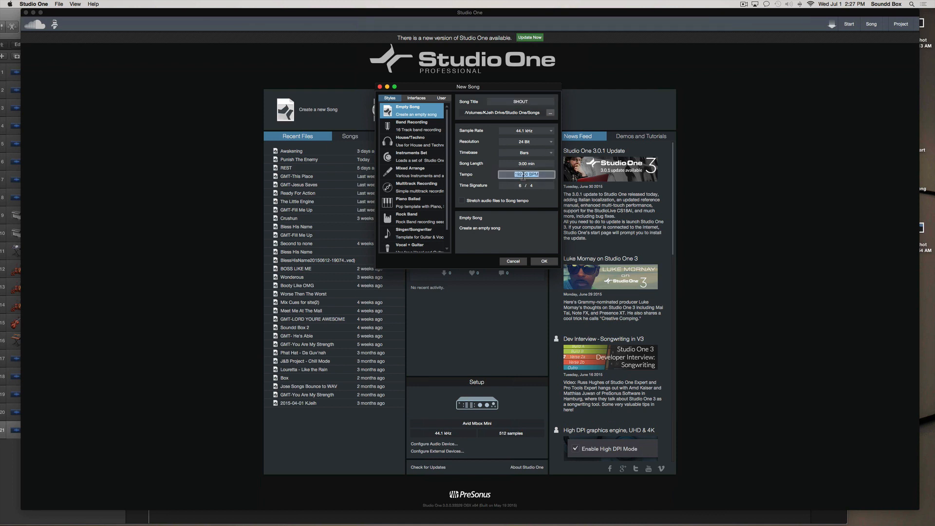
pyautogui.write('95')
pyautogui.press('Return')
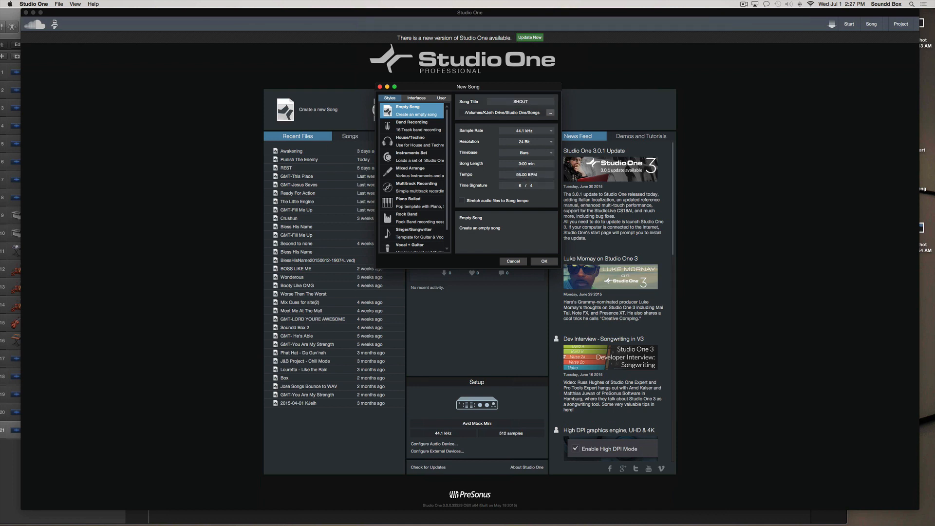
pyautogui.click(519, 186)
# Step: Set the new song's save location to the Shout folder on KJeih Drive2 and create the song
pyautogui.click(550, 112)
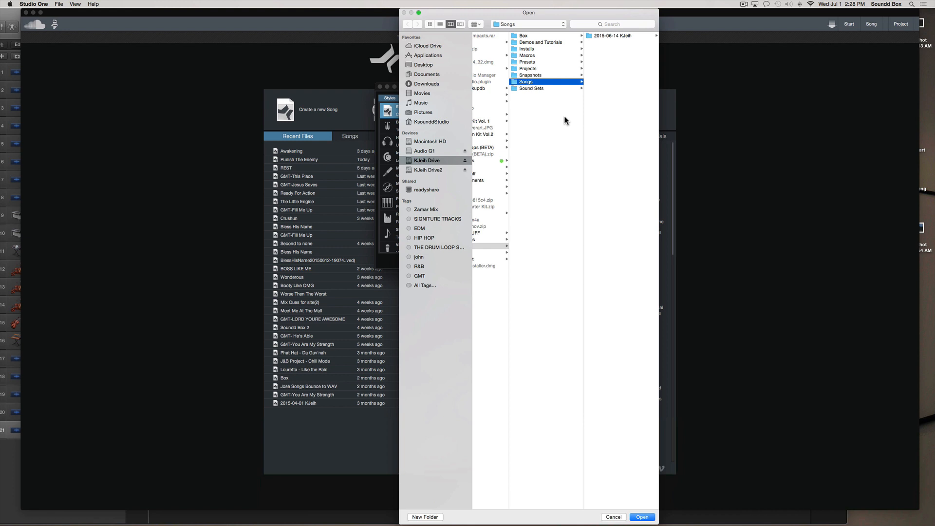
pyautogui.click(517, 24)
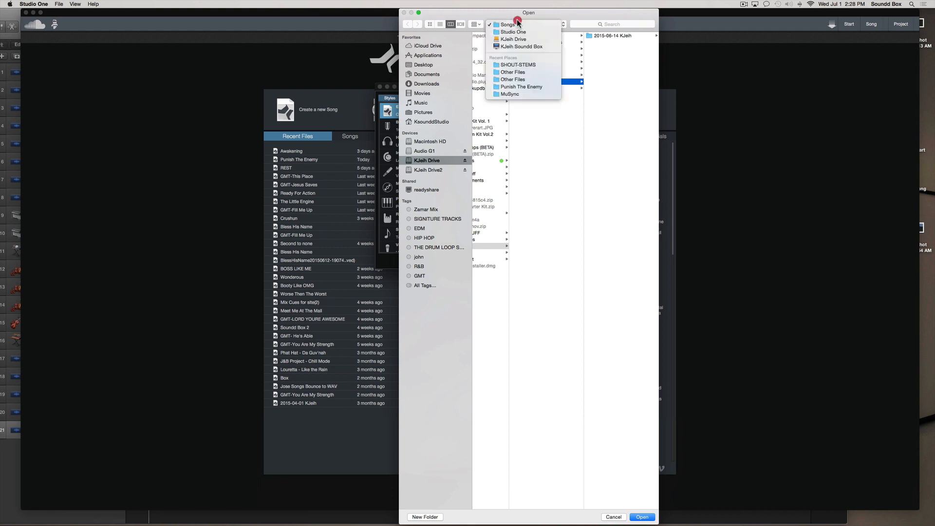
pyautogui.click(516, 65)
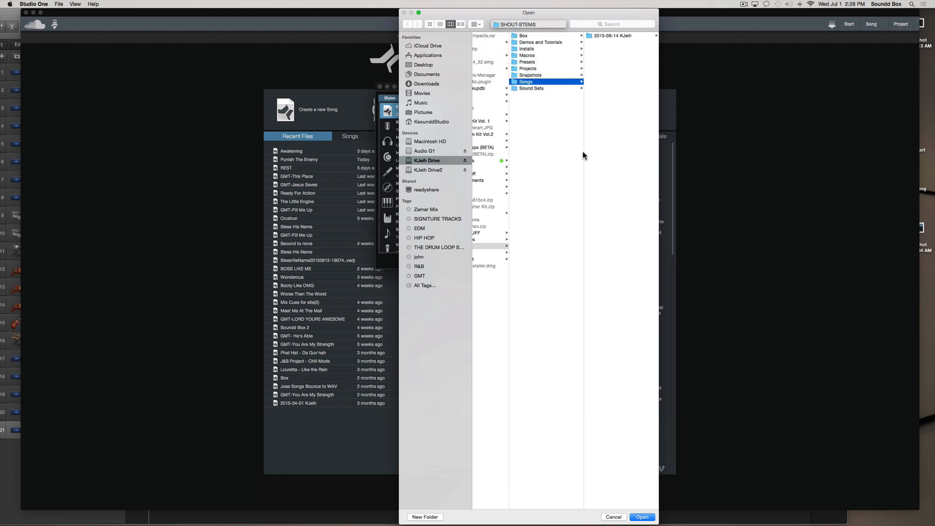
pyautogui.hscroll(-3, 553, 74)
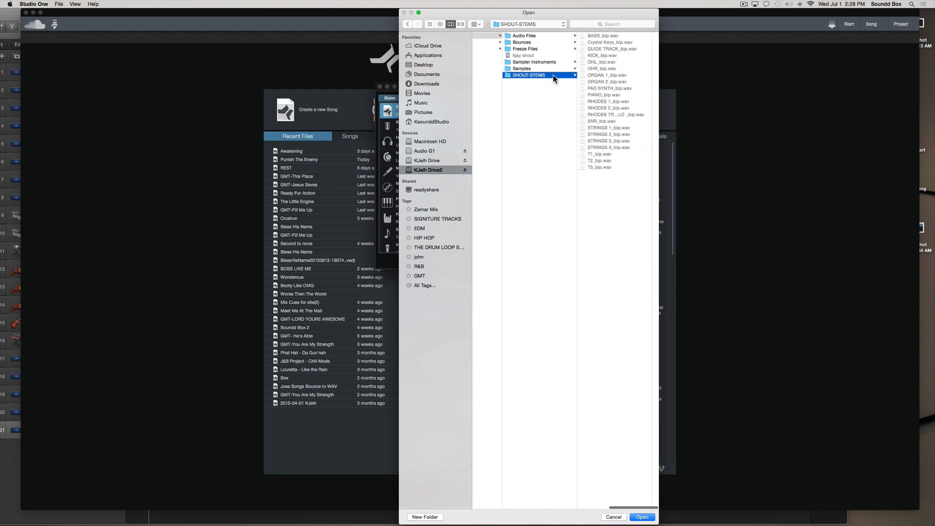
pyautogui.hscroll(-5, 553, 74)
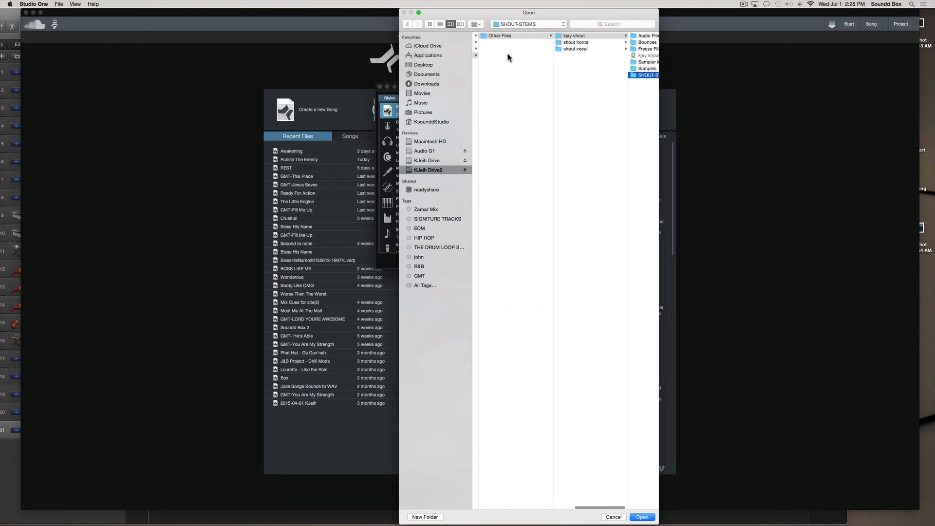
pyautogui.click(509, 56)
pyautogui.moveTo(604, 524)
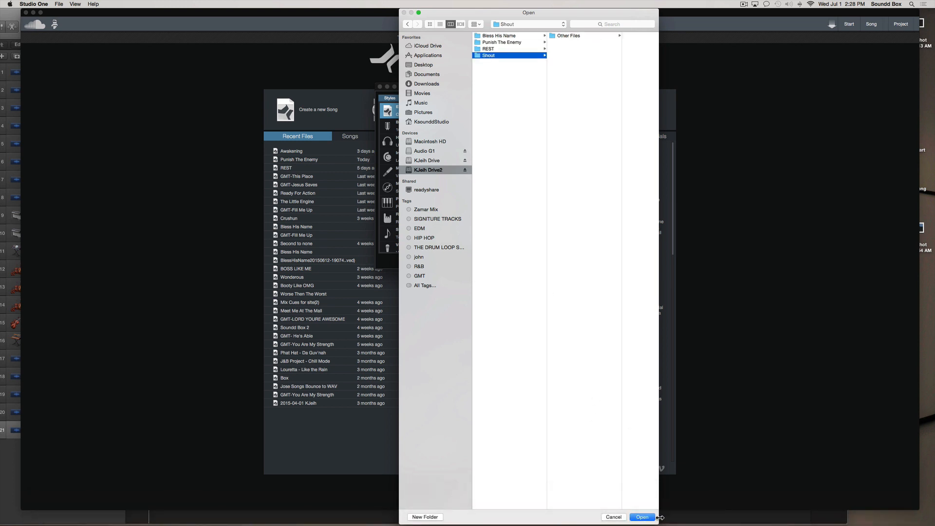
pyautogui.click(650, 520)
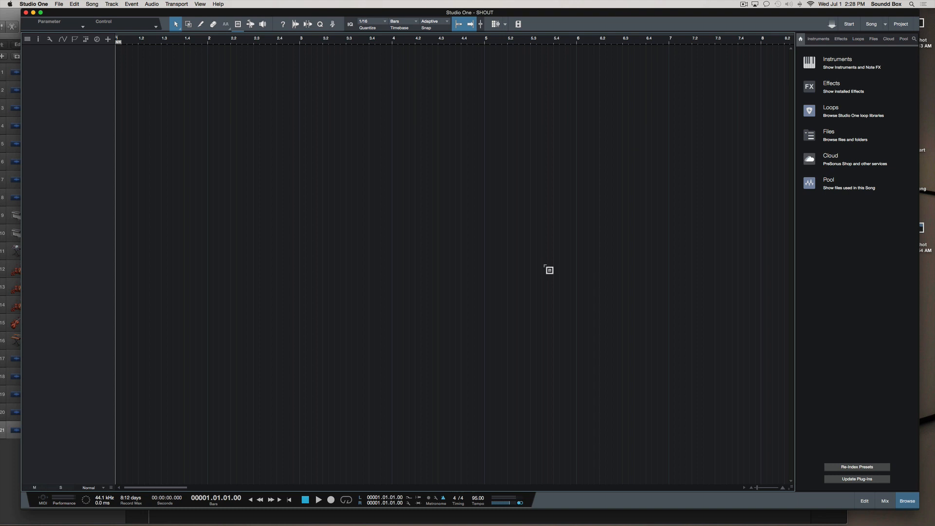
# Step: Switch to Finder, import all the WAV files from the SHOUT-STEMS folder into the song's start, and disarm the BASS track
pyautogui.press('super+Tab')
pyautogui.press('super+Tab')
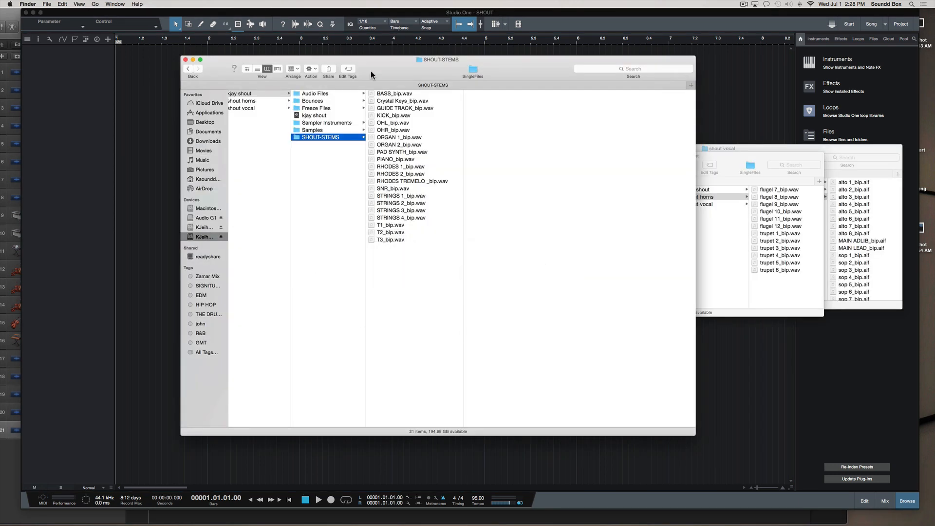
pyautogui.moveTo(378, 63); pyautogui.dragTo(544, 147)
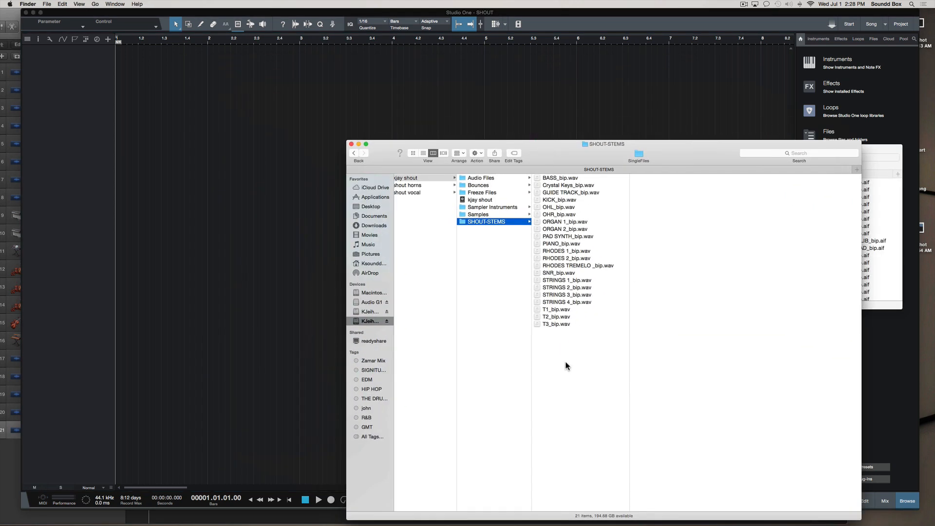
pyautogui.moveTo(565, 367); pyautogui.dragTo(130, 106)
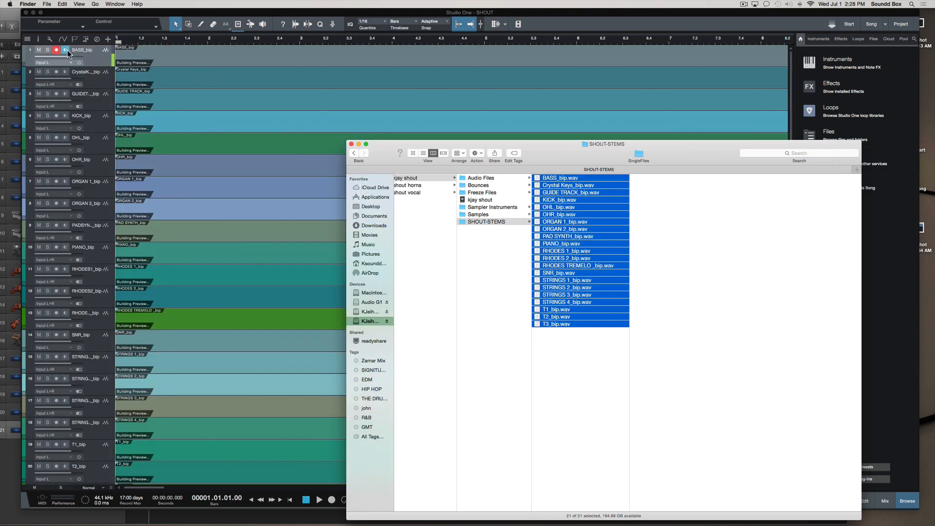
pyautogui.click(58, 50)
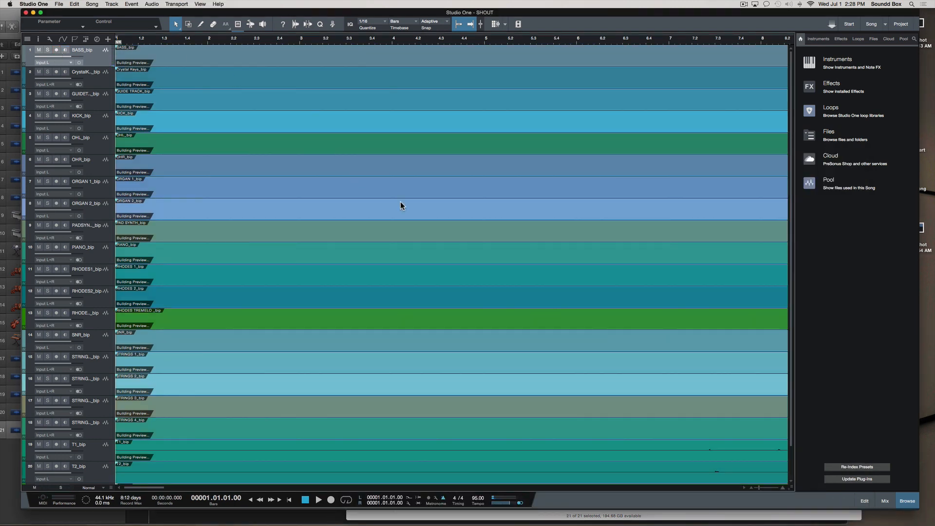
# Step: Fit the whole song length in the arrangement and set the track height to Small
pyautogui.scroll(-3, 437, 237)
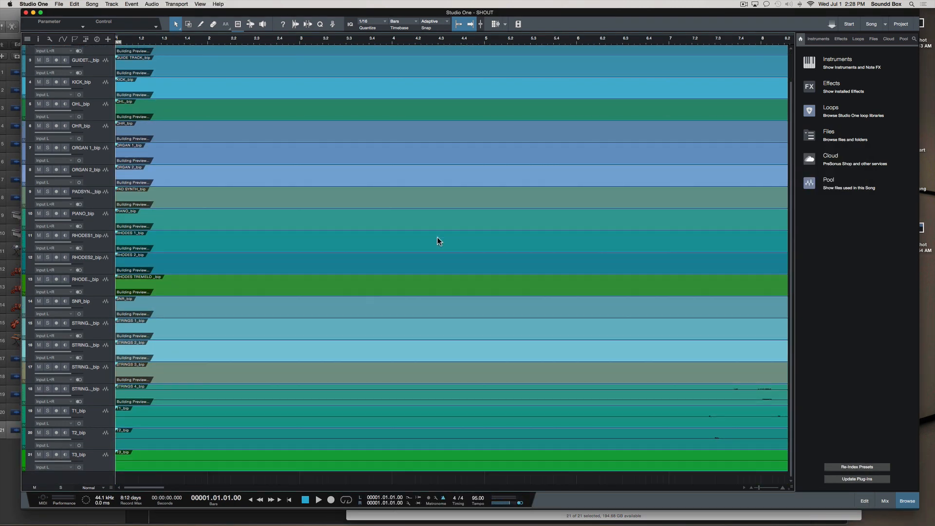
pyautogui.hotkey('shift', 'z')
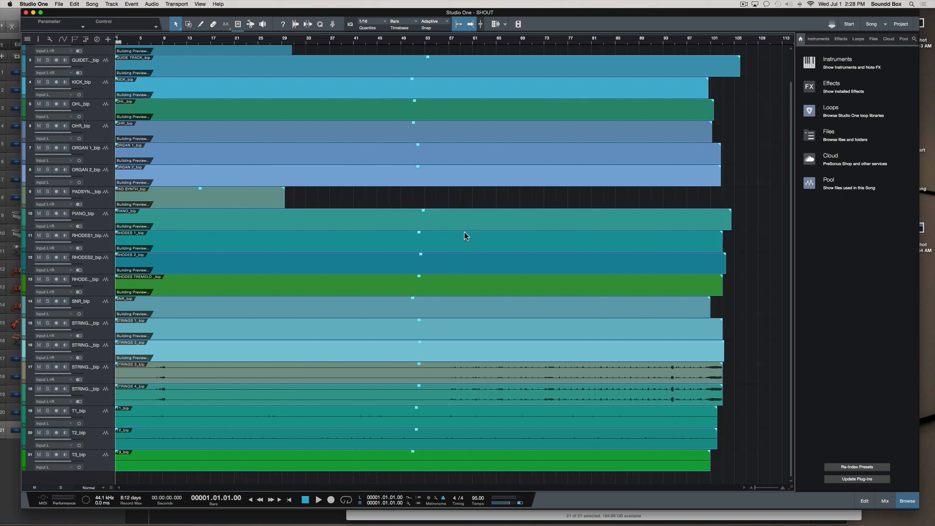
pyautogui.hotkey('shift', 'w')
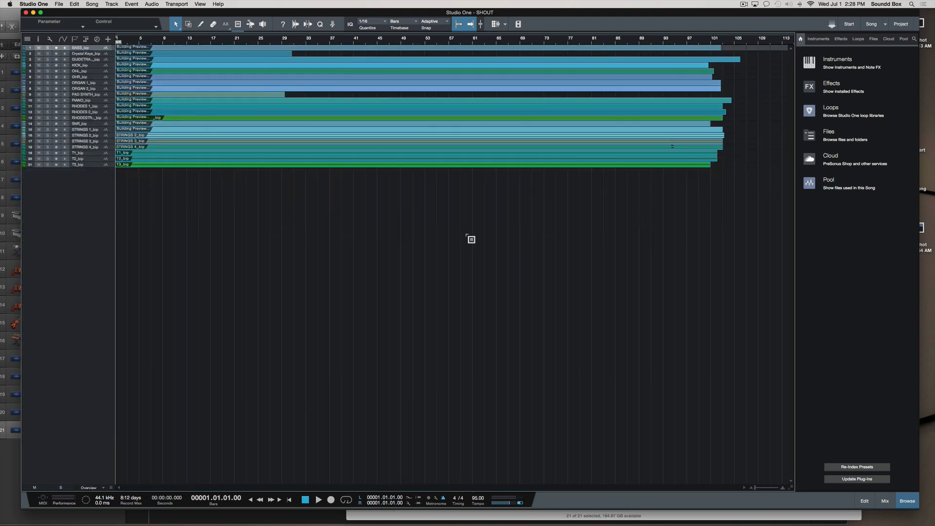
pyautogui.hotkey('shift', 'e')
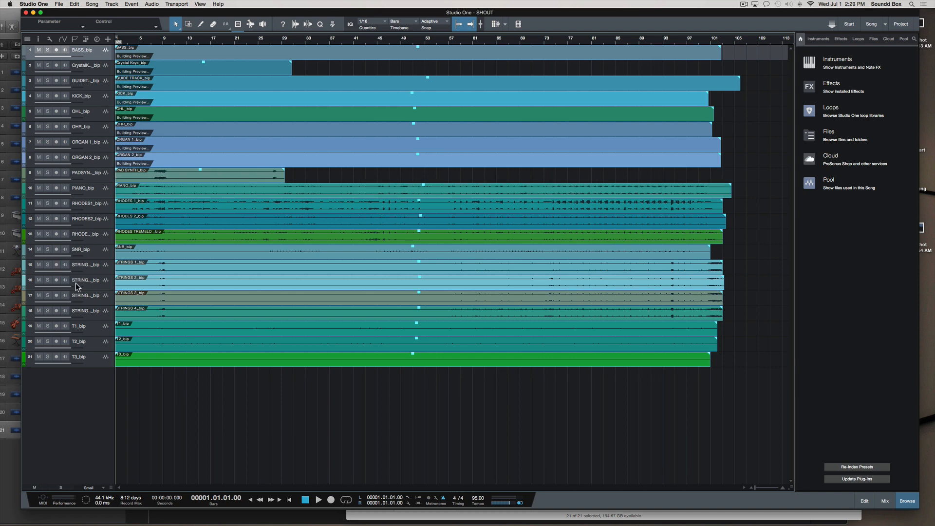
# Step: Show the mixer console and mute the GUIDE TRACK channel
pyautogui.press('F3')
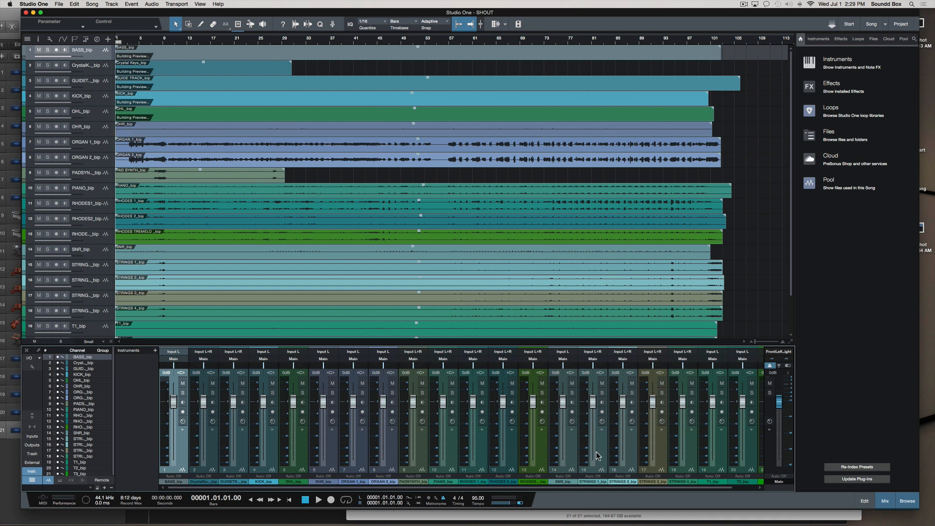
pyautogui.hscroll(1, 597, 455)
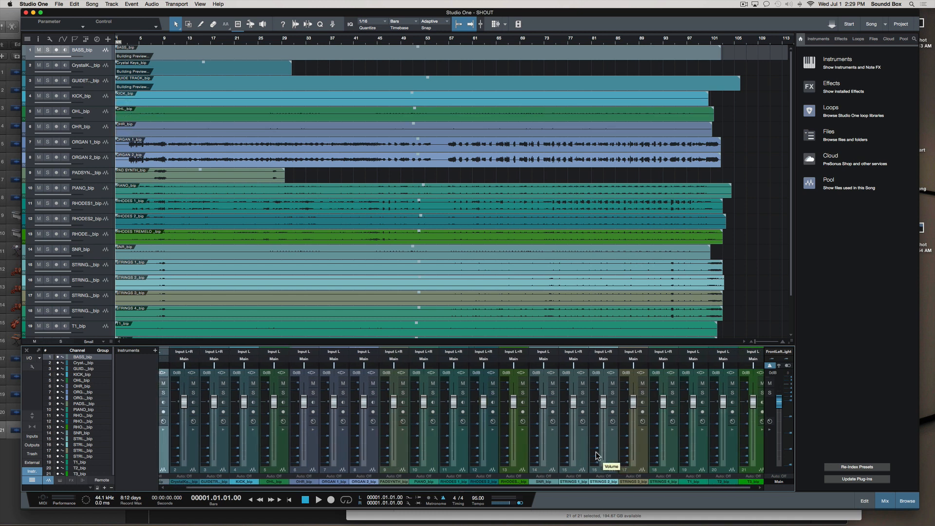
pyautogui.hscroll(-1, 592, 457)
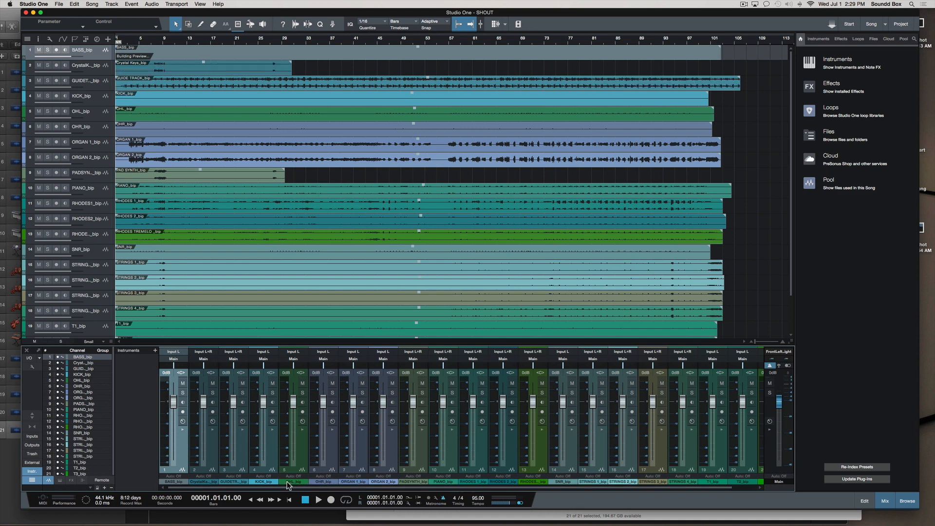
pyautogui.click(242, 384)
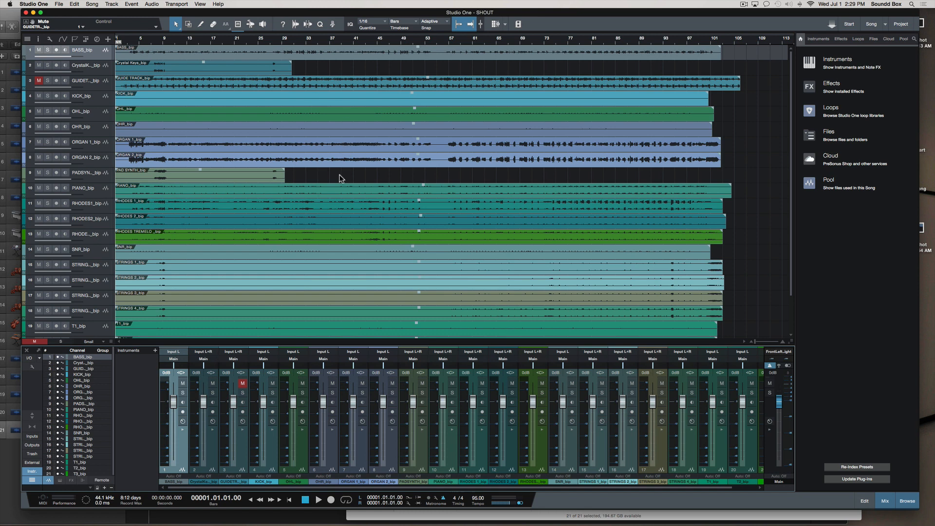
# Step: During playback, select all channels from BASS to T3, lower their faders together to -13.7 dB, and turn off T3's record arm and monitoring
pyautogui.scroll(-3, 301, 200)
pyautogui.scroll(3, 301, 200)
pyautogui.press('space')
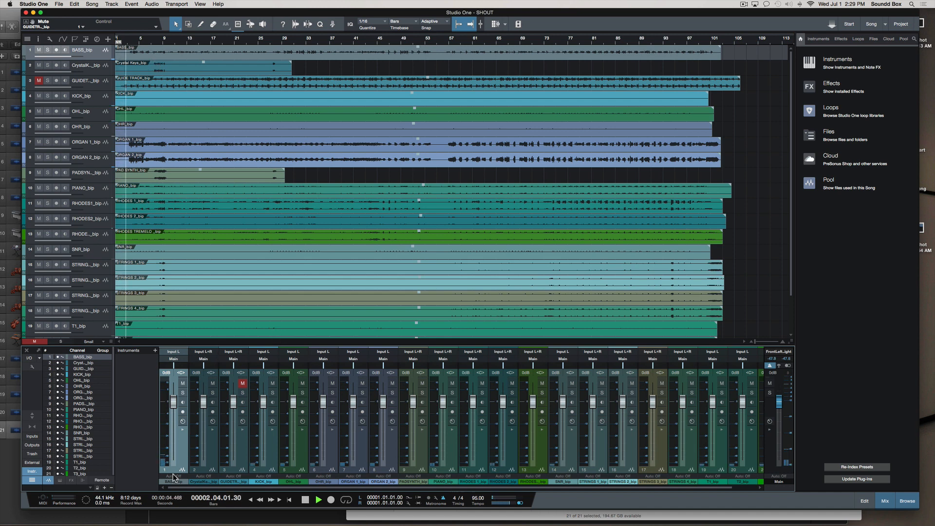
pyautogui.click(183, 411)
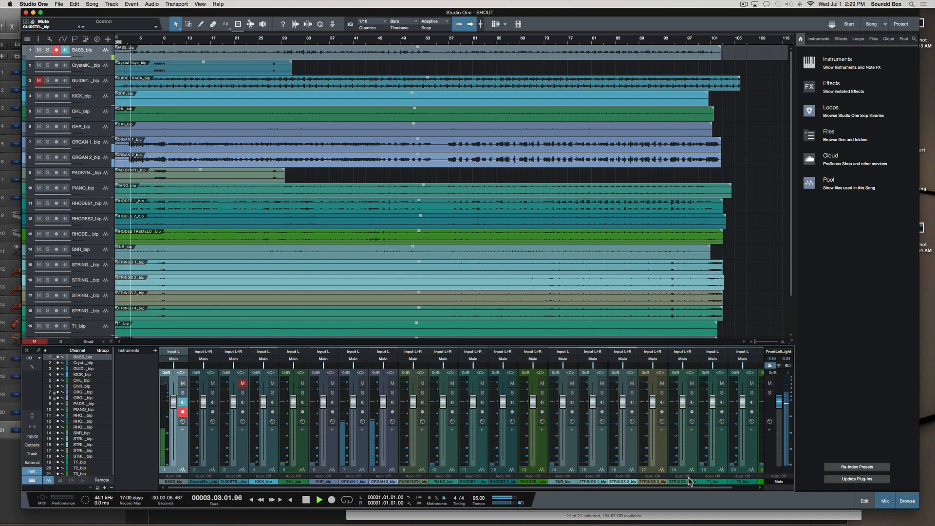
pyautogui.hscroll(1, 716, 462)
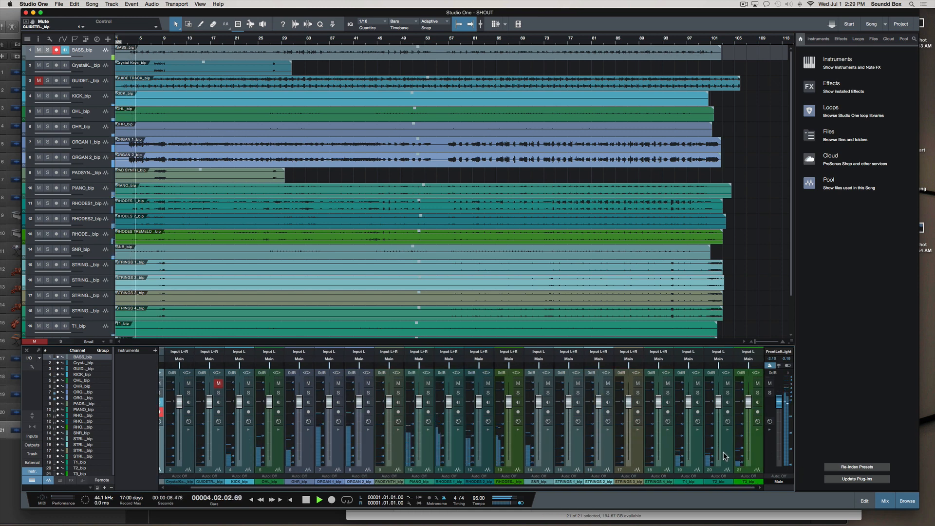
pyautogui.click(758, 459)
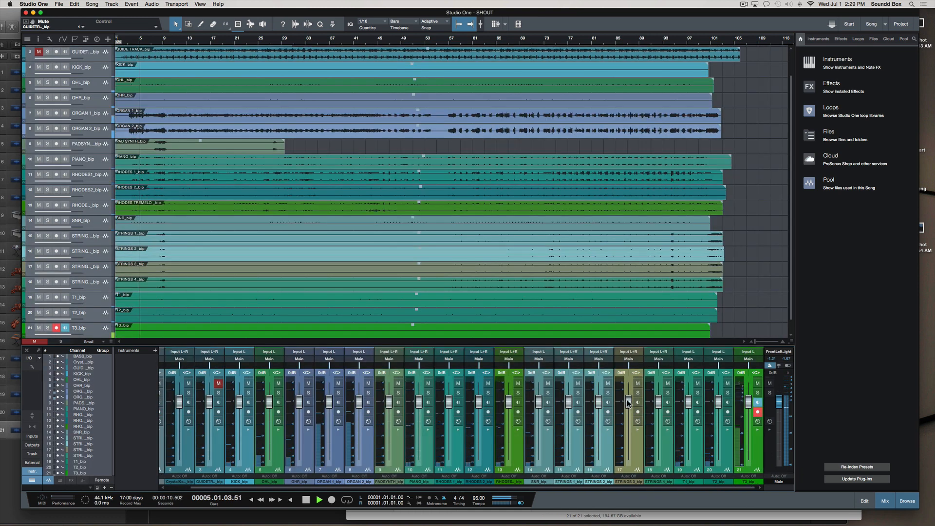
pyautogui.moveTo(628, 403); pyautogui.dragTo(634, 421)
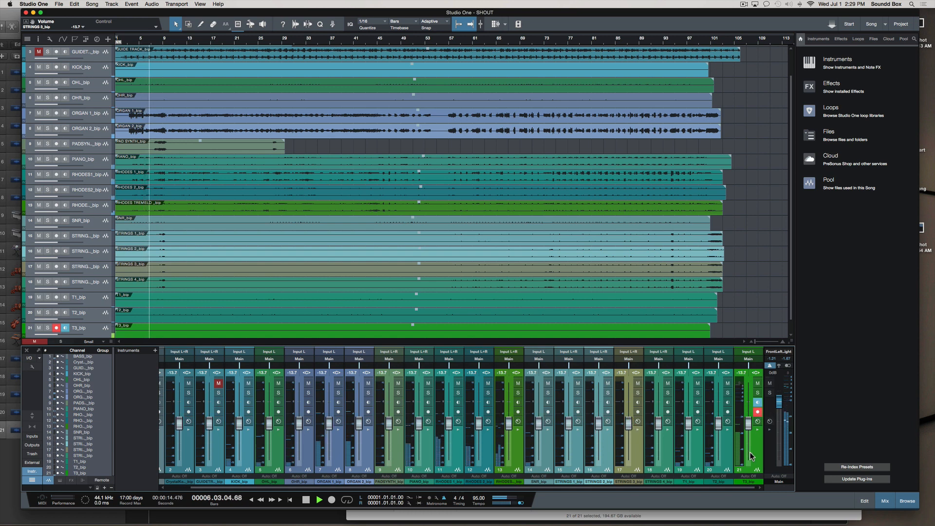
pyautogui.click(757, 411)
pyautogui.click(757, 402)
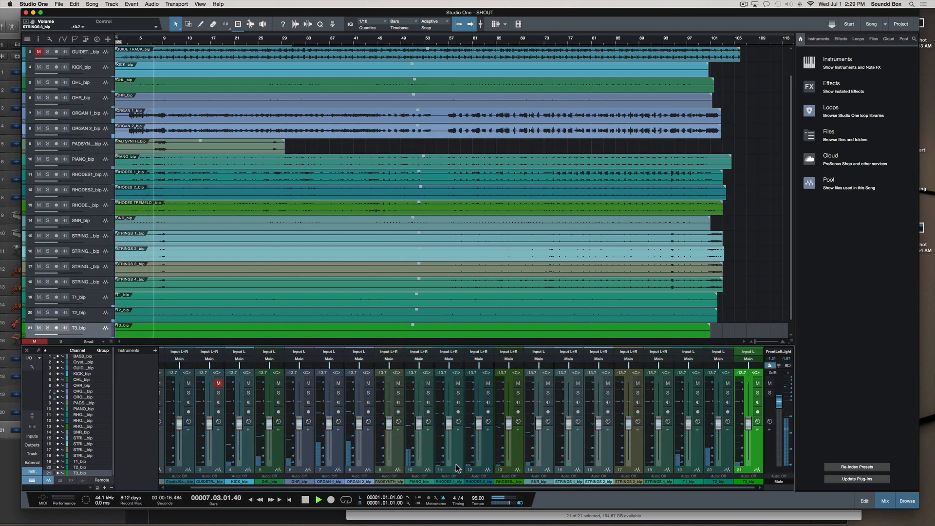
# Step: Check the channel levels across the mixer, stop playback, and unmute the GUIDE TRACK channel
pyautogui.hscroll(-2, 448, 470)
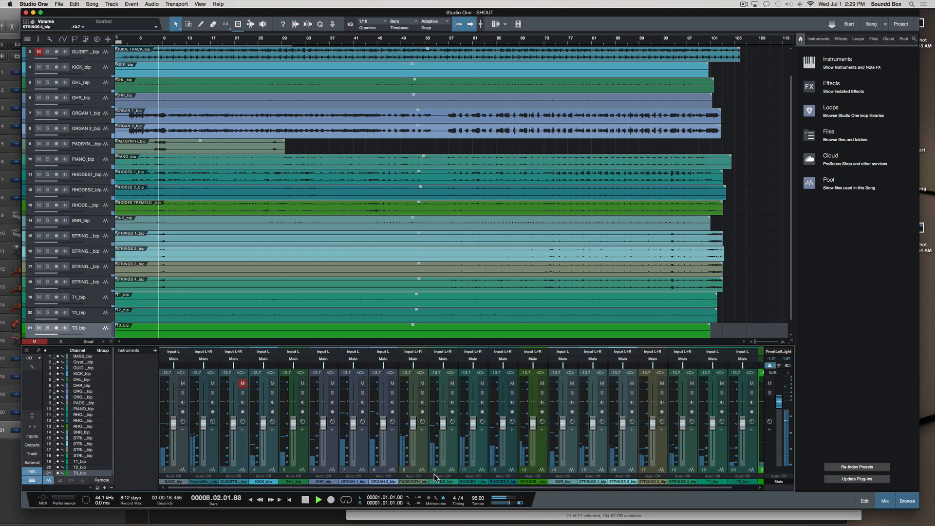
pyautogui.hscroll(2, 435, 477)
pyautogui.press('space')
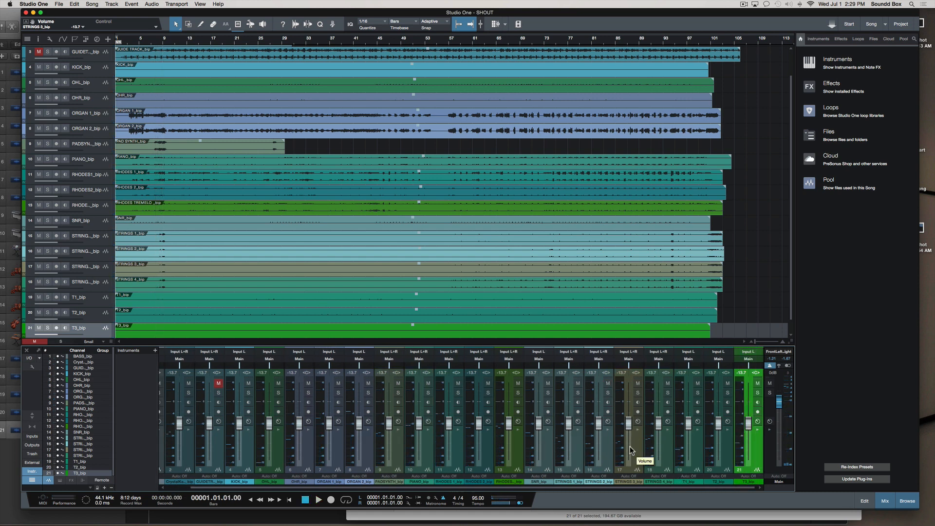
pyautogui.click(218, 384)
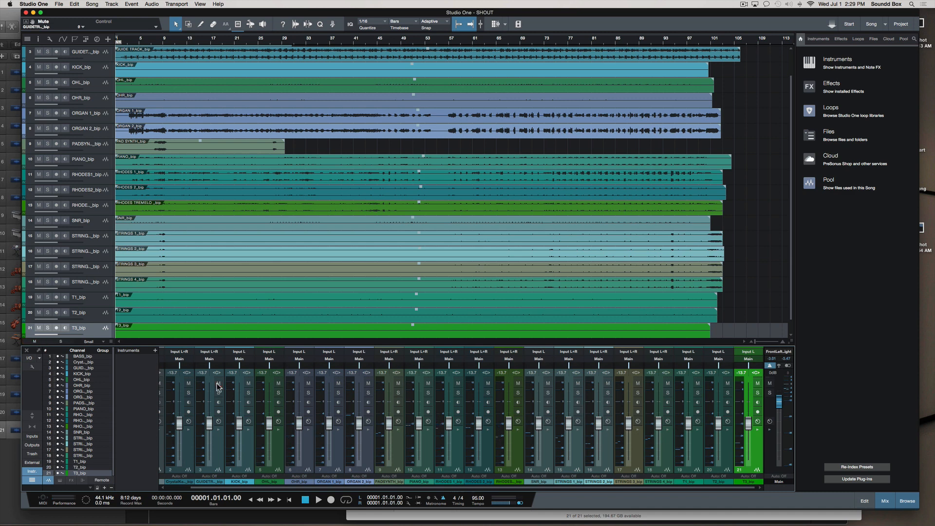
# Step: Review the imported tracks from BASS to T3 in the arrangement, examining their order and waveforms
pyautogui.scroll(2, 184, 182)
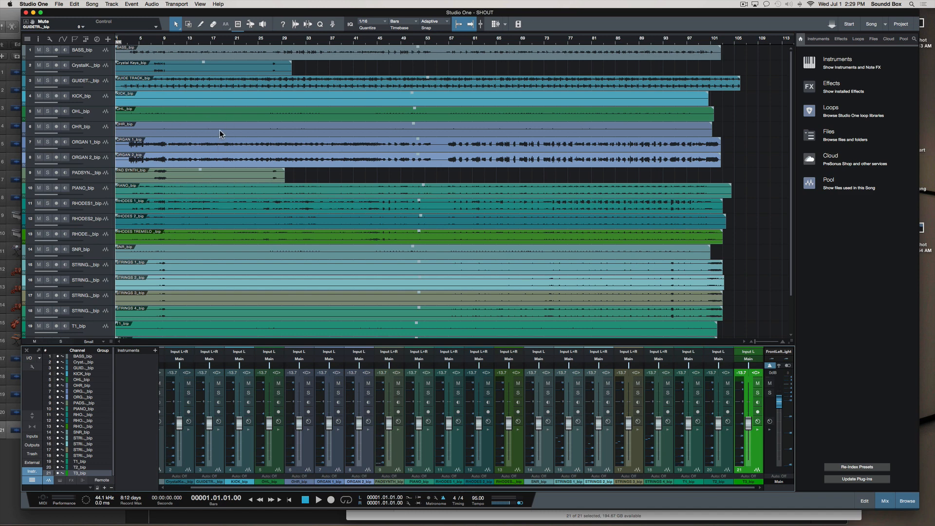
pyautogui.scroll(-3, 290, 180)
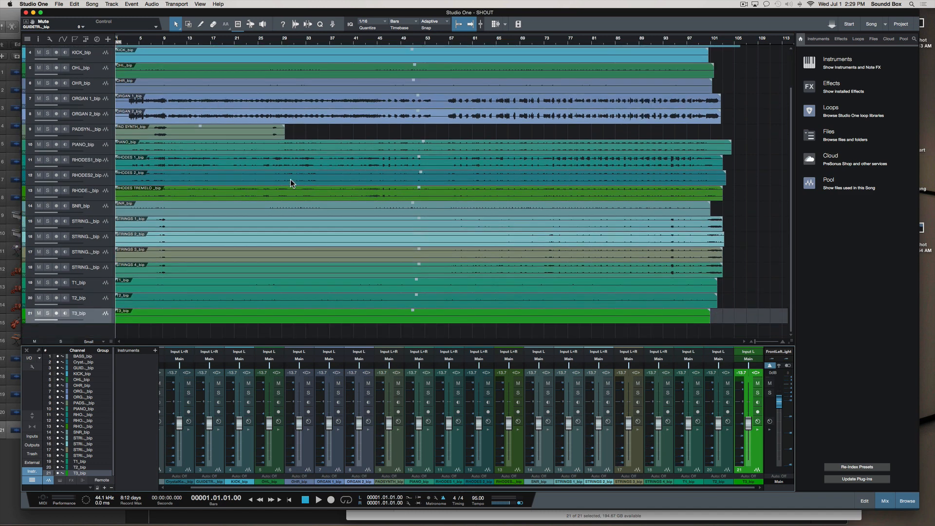
pyautogui.scroll(3, 290, 179)
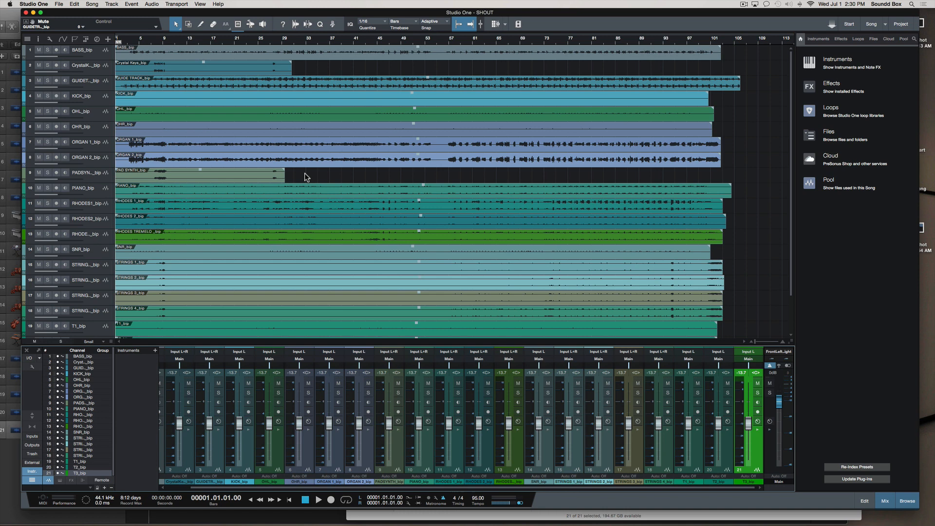
pyautogui.scroll(-3, 377, 191)
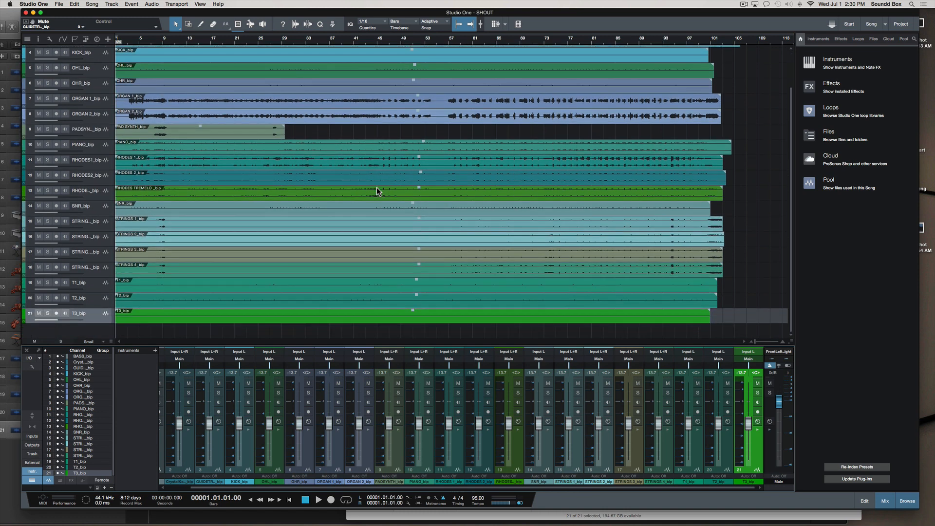
pyautogui.scroll(1, 377, 190)
pyautogui.scroll(3, 377, 191)
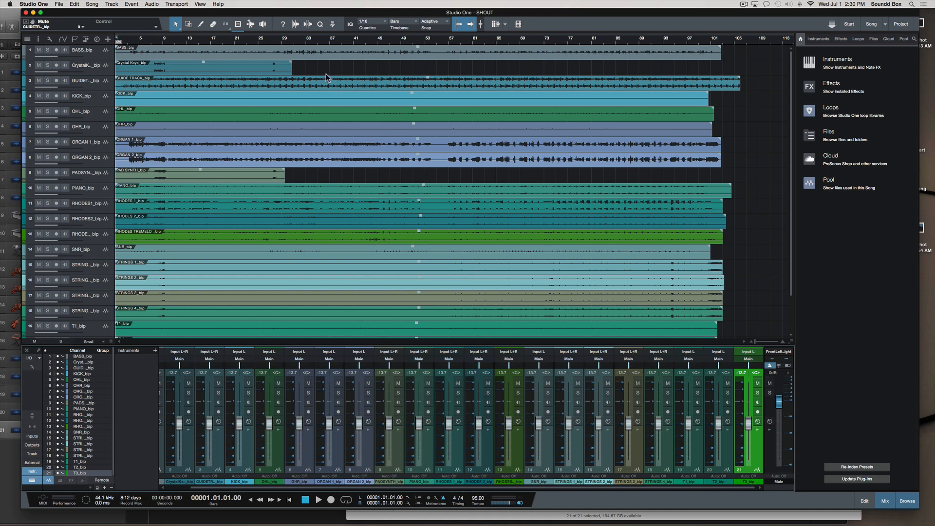
pyautogui.scroll(-3, 326, 77)
pyautogui.scroll(3, 326, 76)
pyautogui.scroll(-1, 74, 66)
pyautogui.scroll(-3, 74, 67)
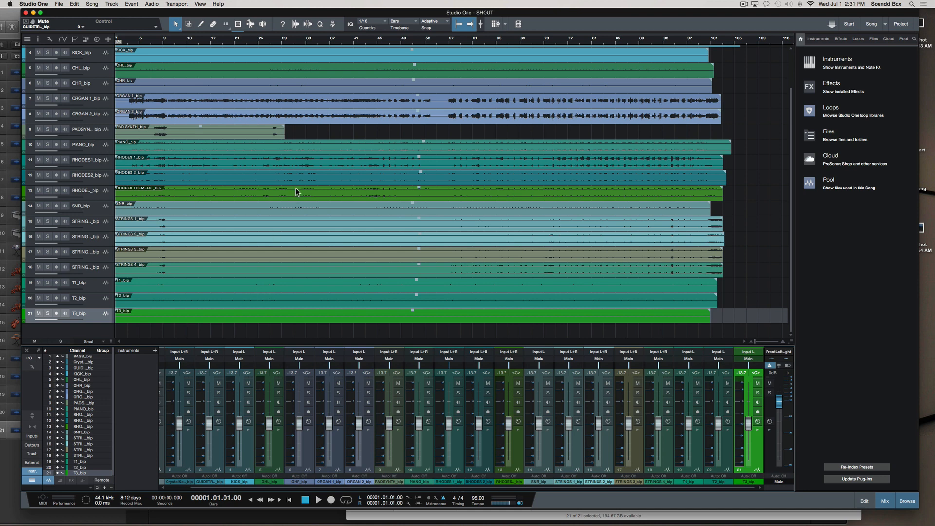
pyautogui.scroll(2, 296, 191)
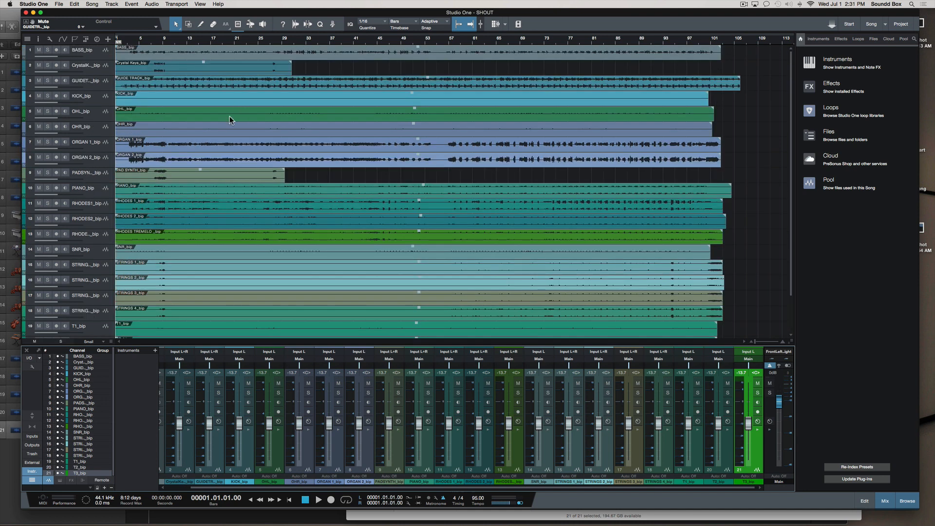
# Step: Select the T1, T2 and T3 tracks and move them together directly below the KICK track
pyautogui.scroll(-2, 198, 244)
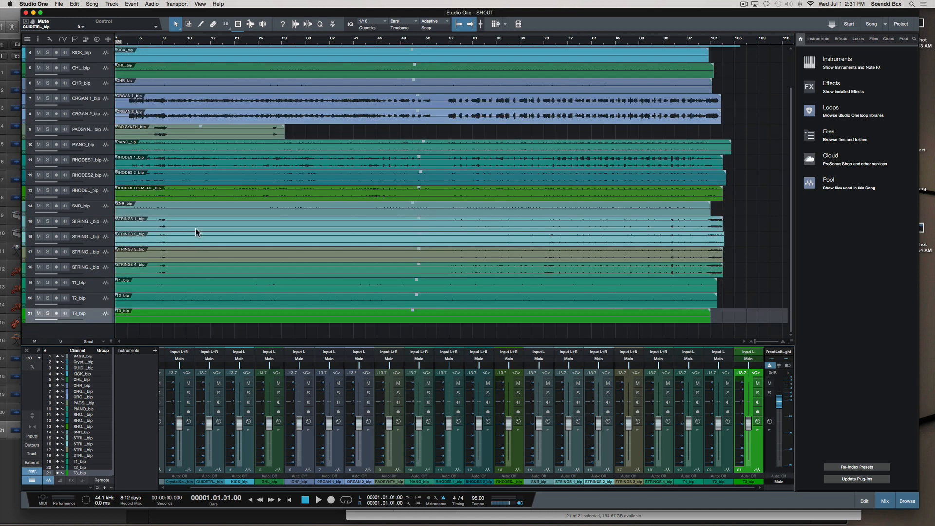
pyautogui.keyDown('shift'); pyautogui.click(97, 302); pyautogui.keyUp('shift')
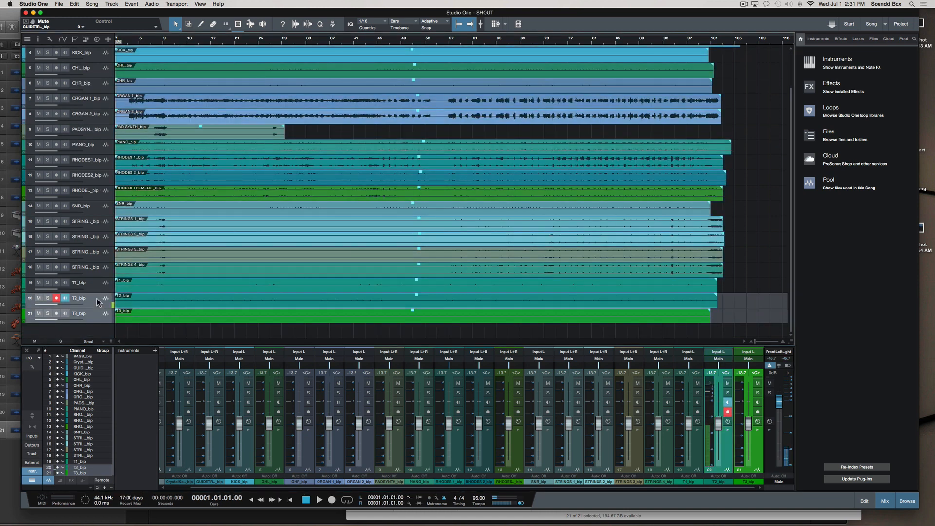
pyautogui.keyDown('shift'); pyautogui.click(93, 285); pyautogui.keyUp('shift')
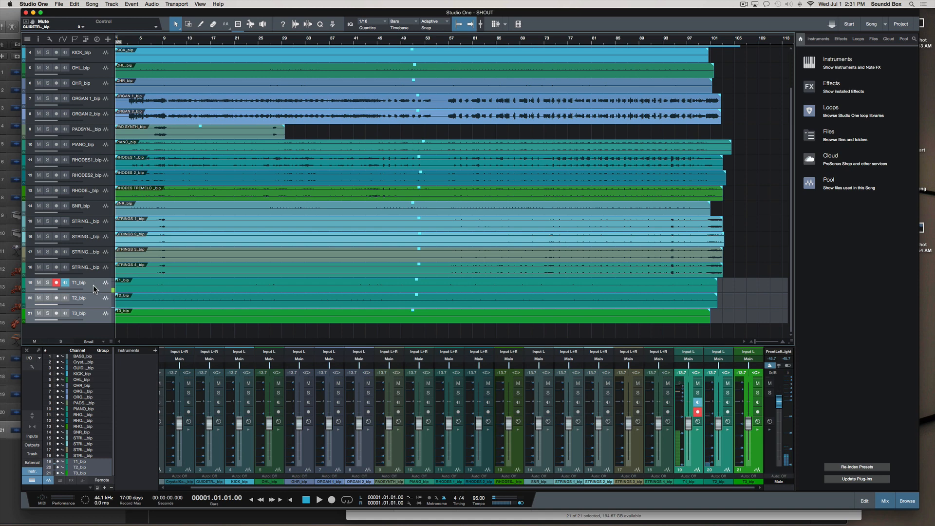
pyautogui.moveTo(72, 73); pyautogui.dragTo(71, 74)
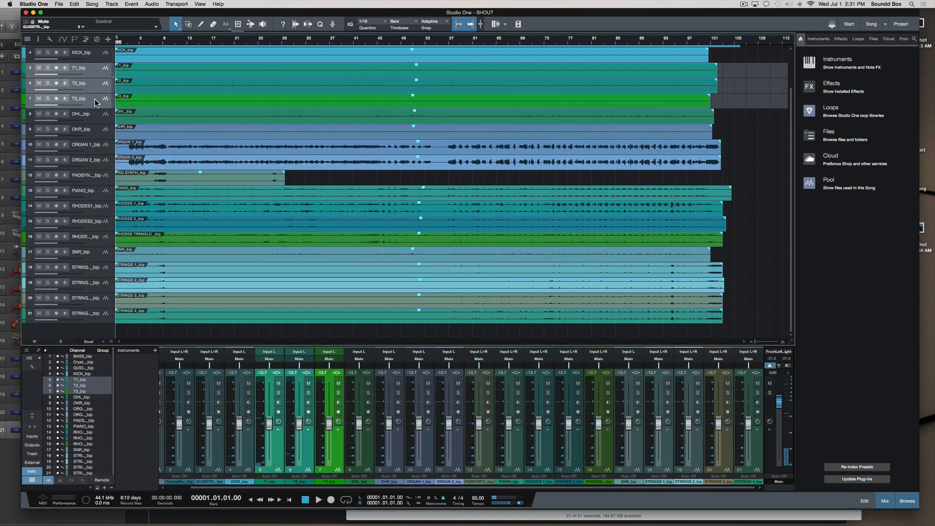